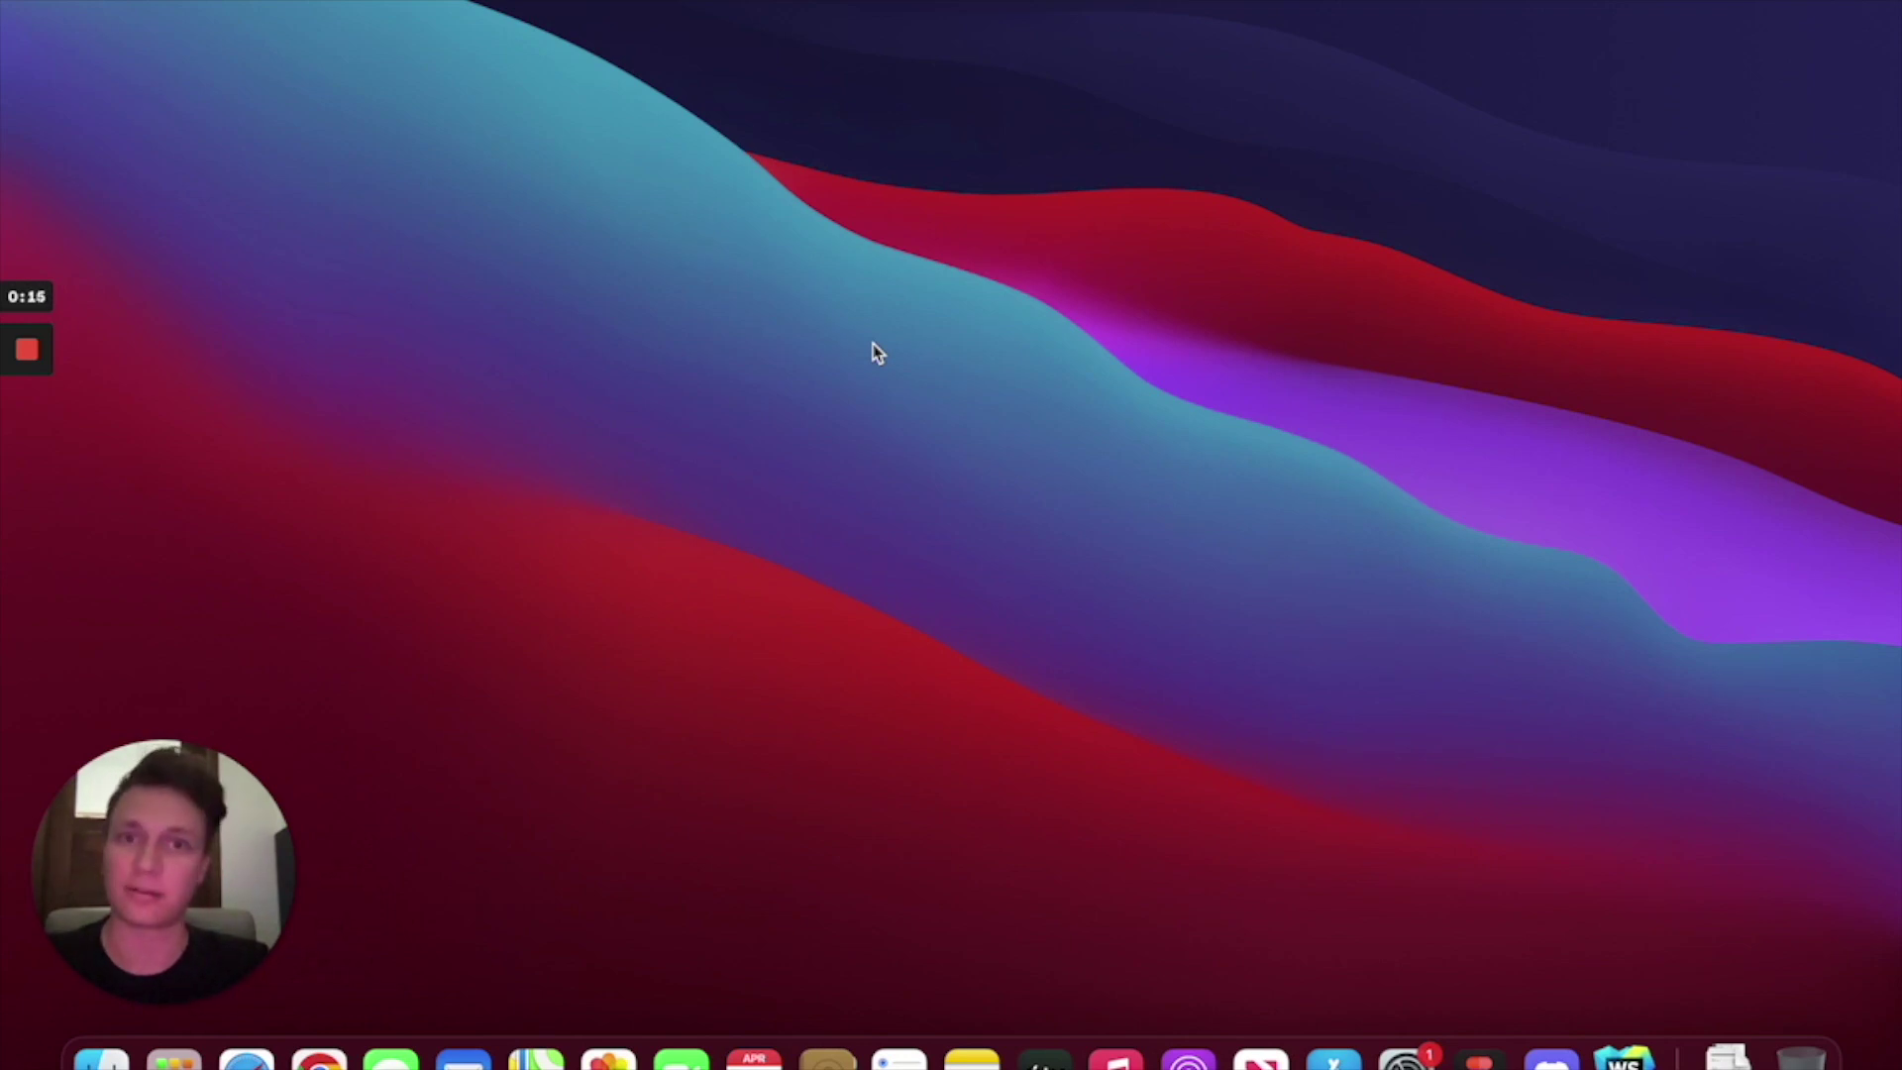
Bring up the How to mint NFTs on Webflow without code guide and scroll through it.
{"action": "key", "text": "ctrl+Right"}
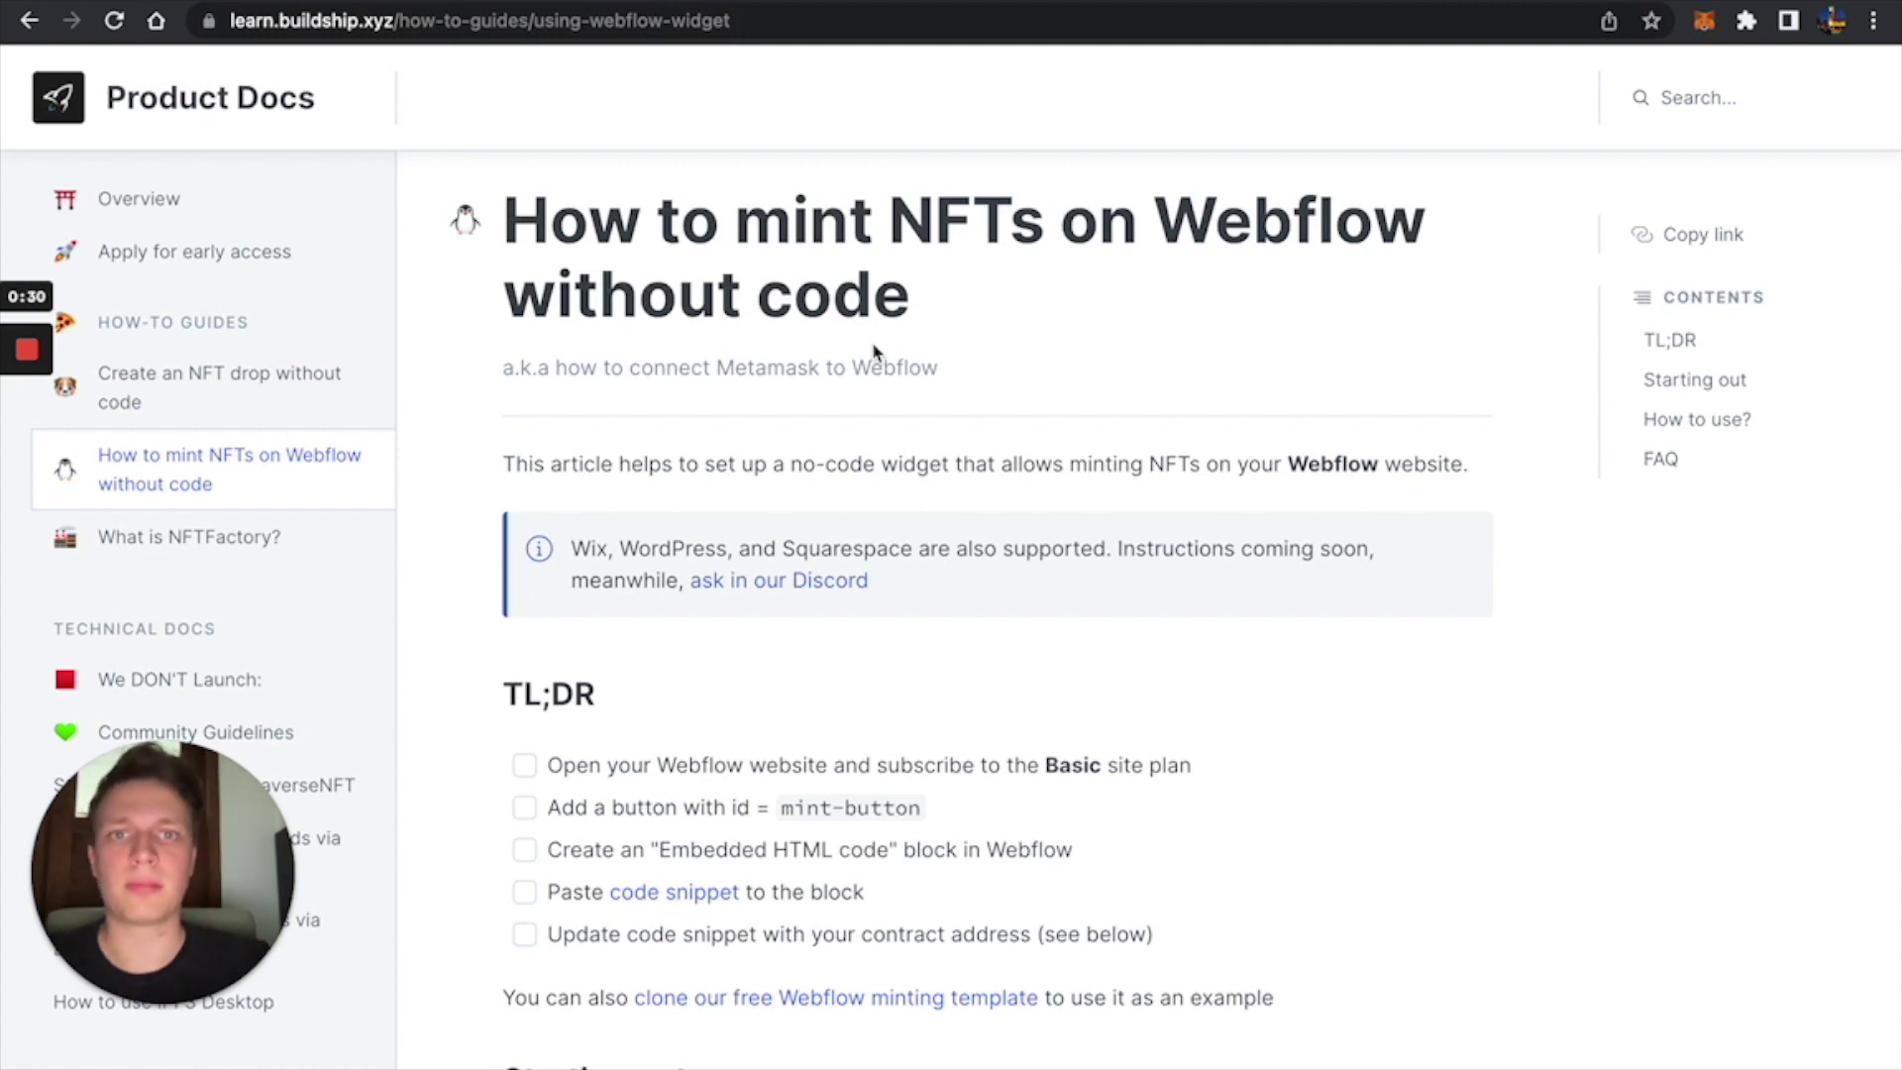
{"action": "scroll", "coordinate": [873, 352], "scroll_direction": "down", "scroll_amount": 3}
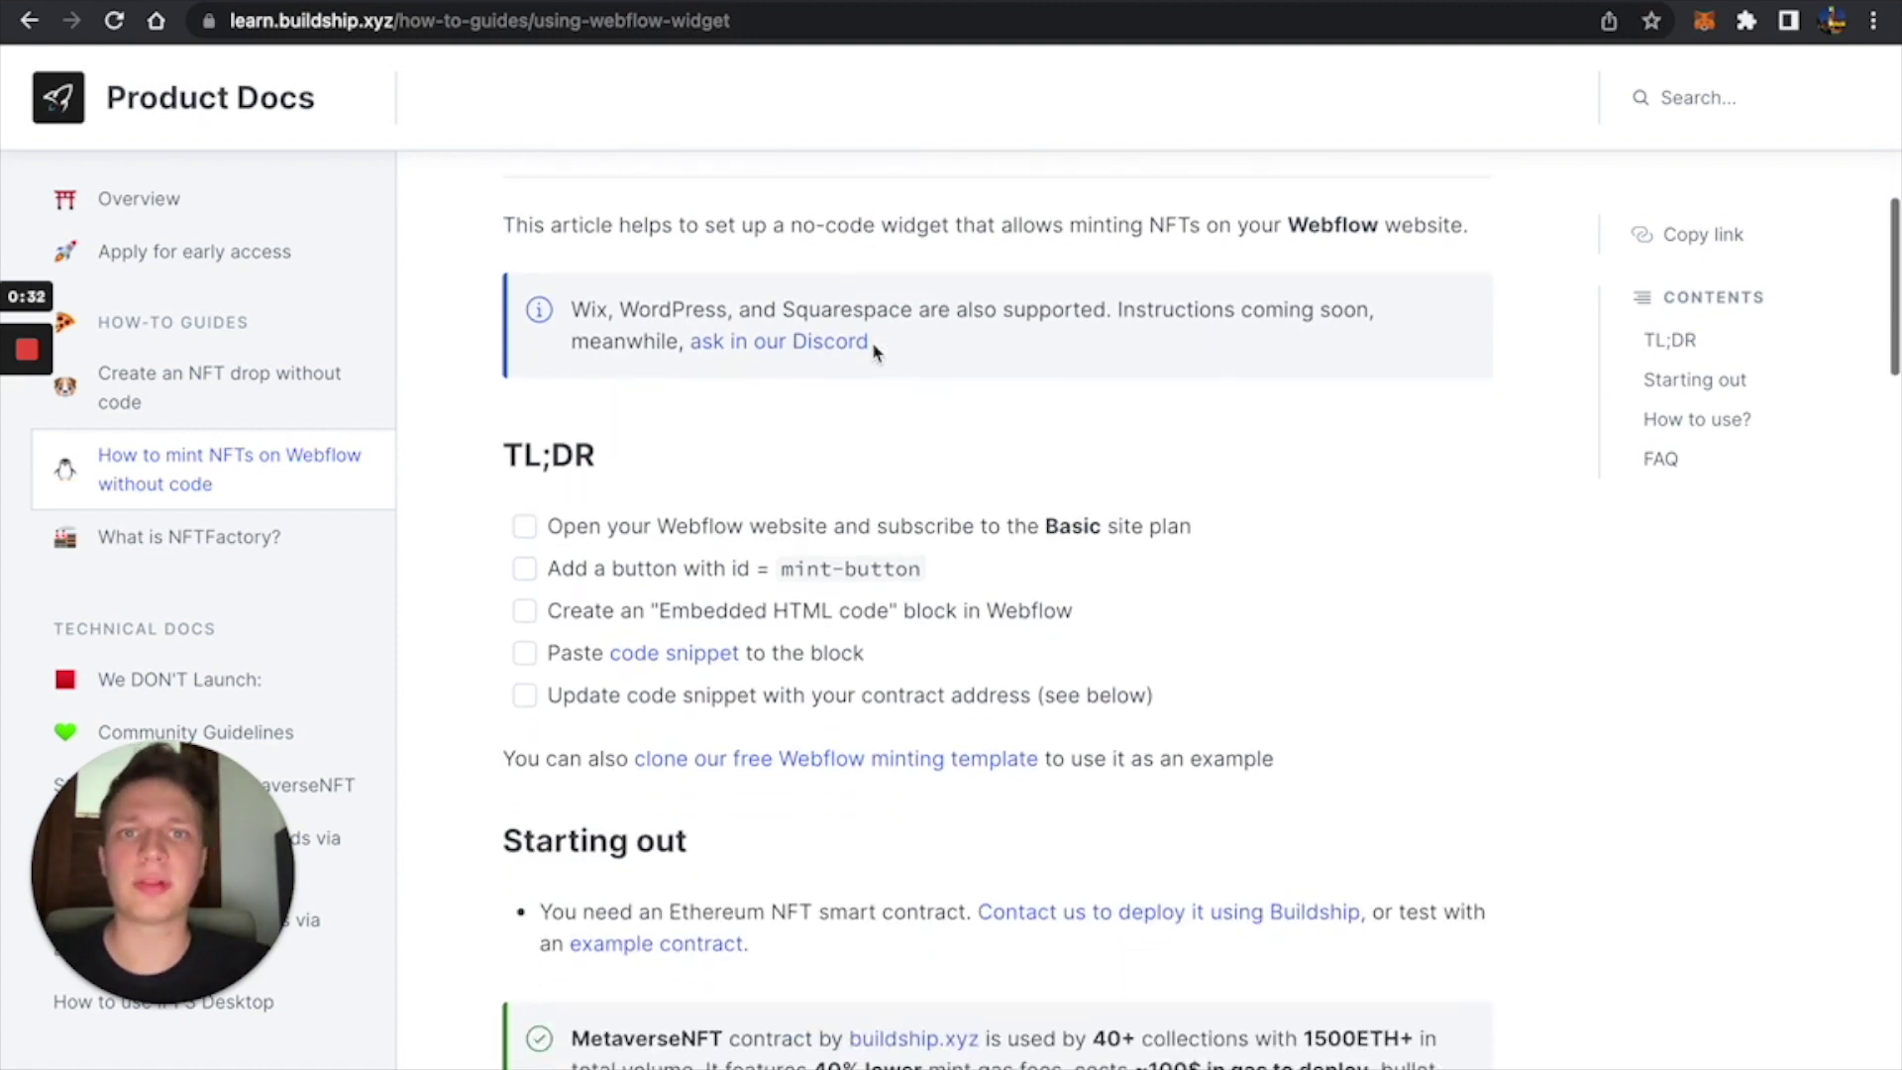
{"action": "scroll", "coordinate": [874, 352], "scroll_direction": "down", "scroll_amount": 5}
{"action": "scroll", "coordinate": [874, 351], "scroll_direction": "down", "scroll_amount": 2}
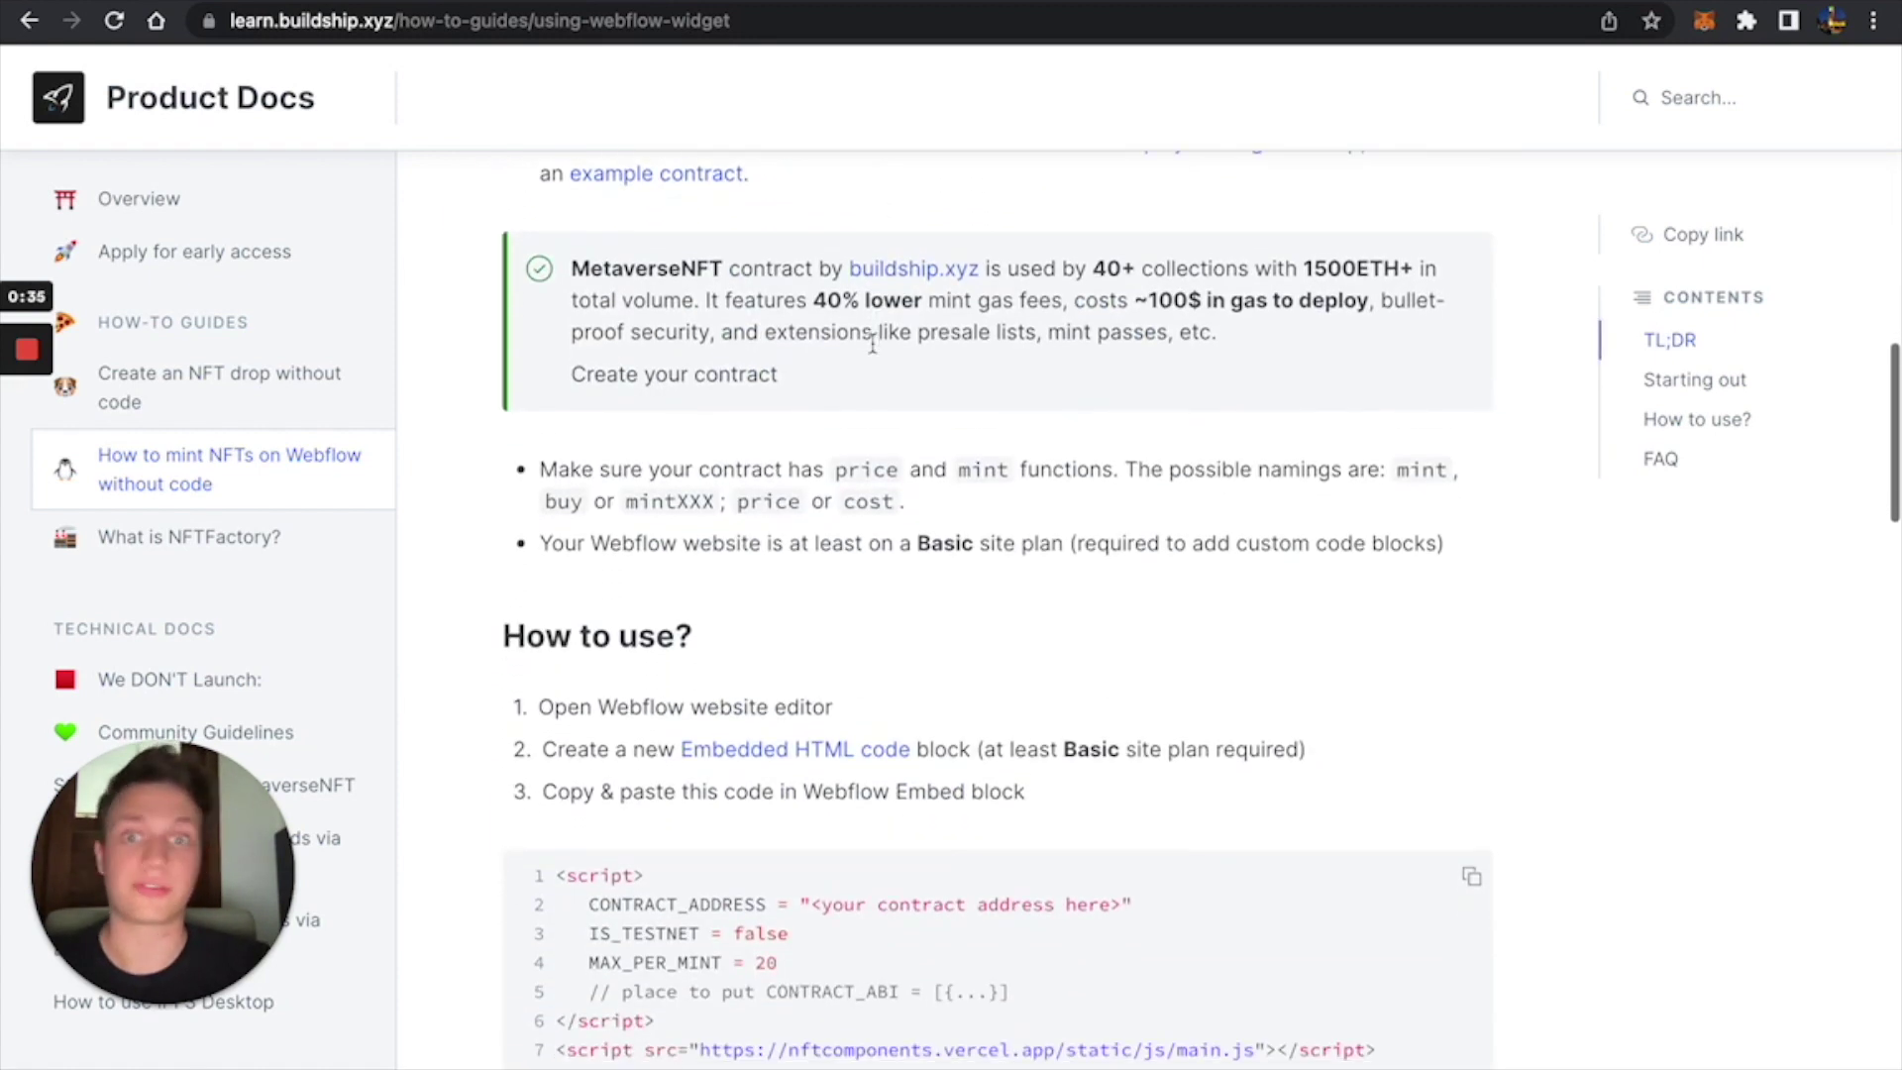
{"action": "scroll", "coordinate": [874, 351], "scroll_direction": "up", "scroll_amount": 3}
Load app.buildship.xyz in a new tab, then return to the docs guide.
{"action": "key", "text": "ctrl+t"}
{"action": "type", "text": "app"}
{"action": "key", "text": "Return"}
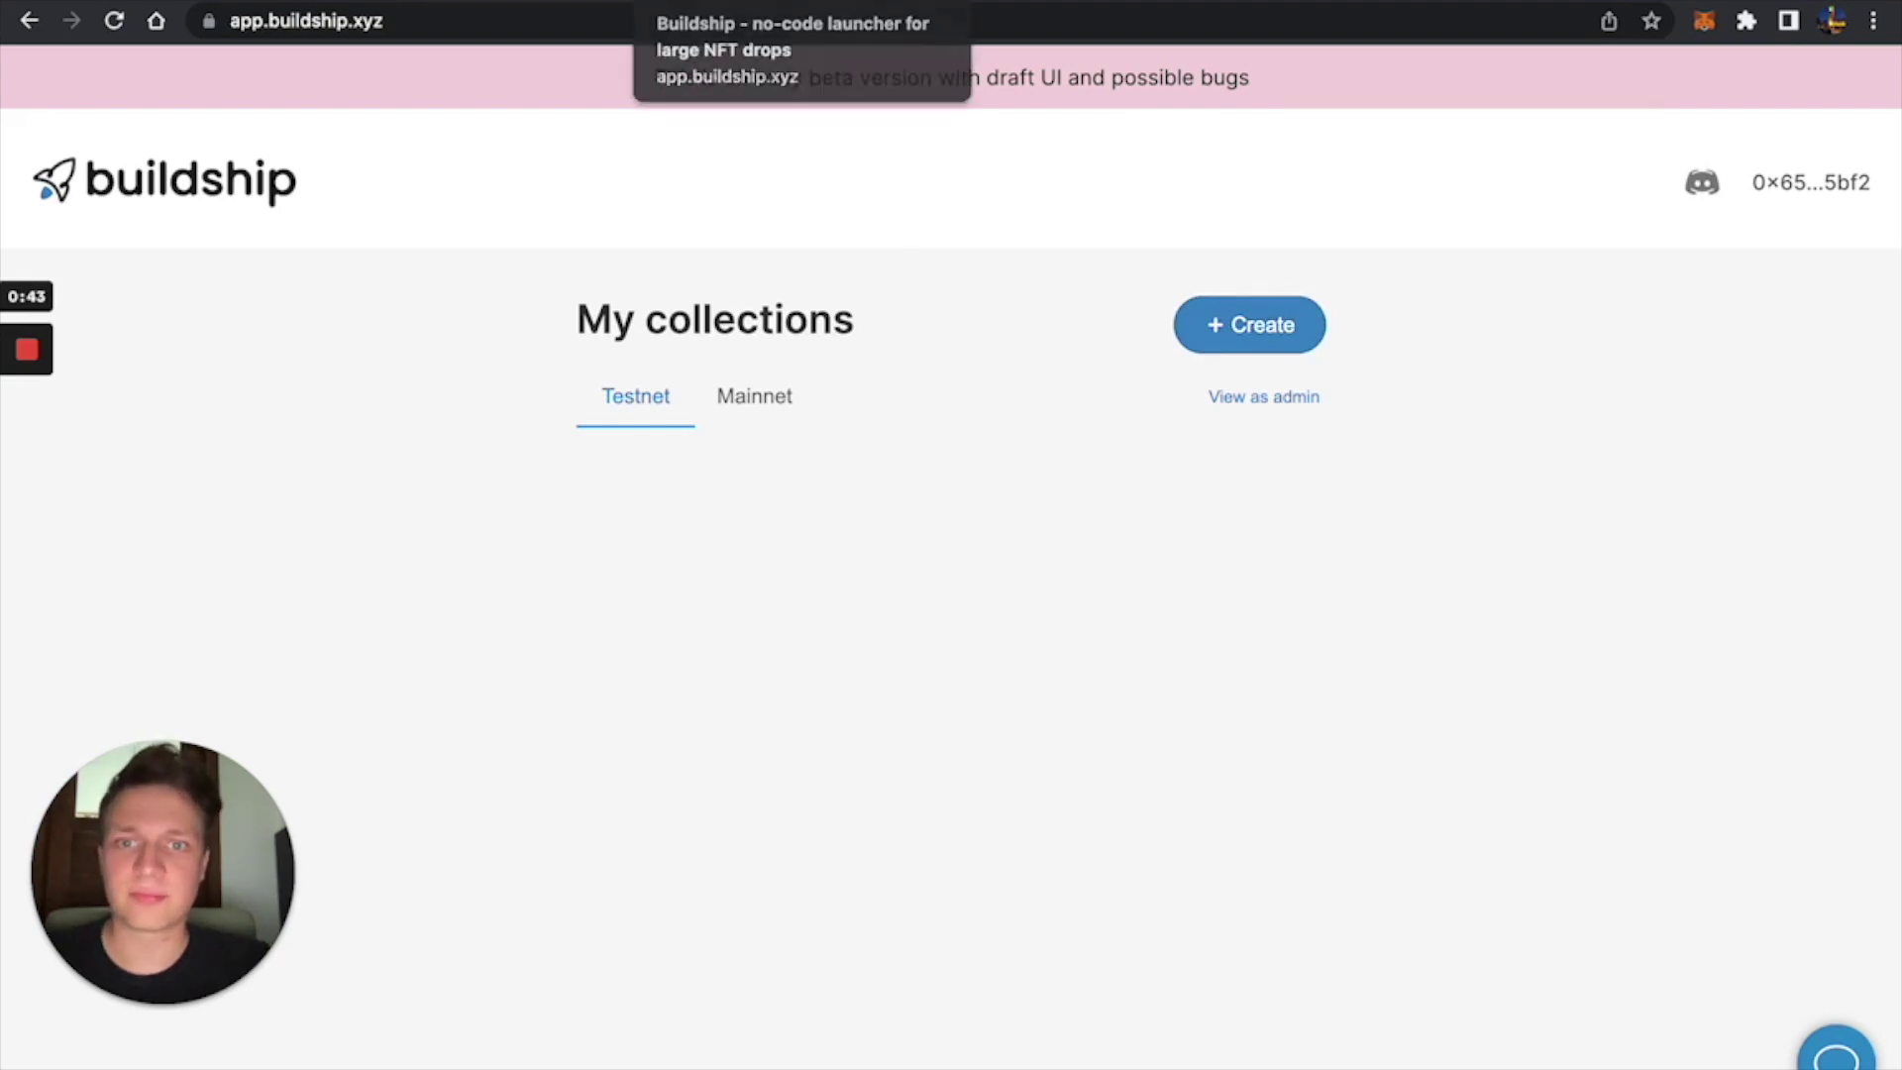
{"action": "left_click", "coordinate": [693, 2]}
{"action": "scroll", "coordinate": [862, 396], "scroll_direction": "up", "scroll_amount": 2}
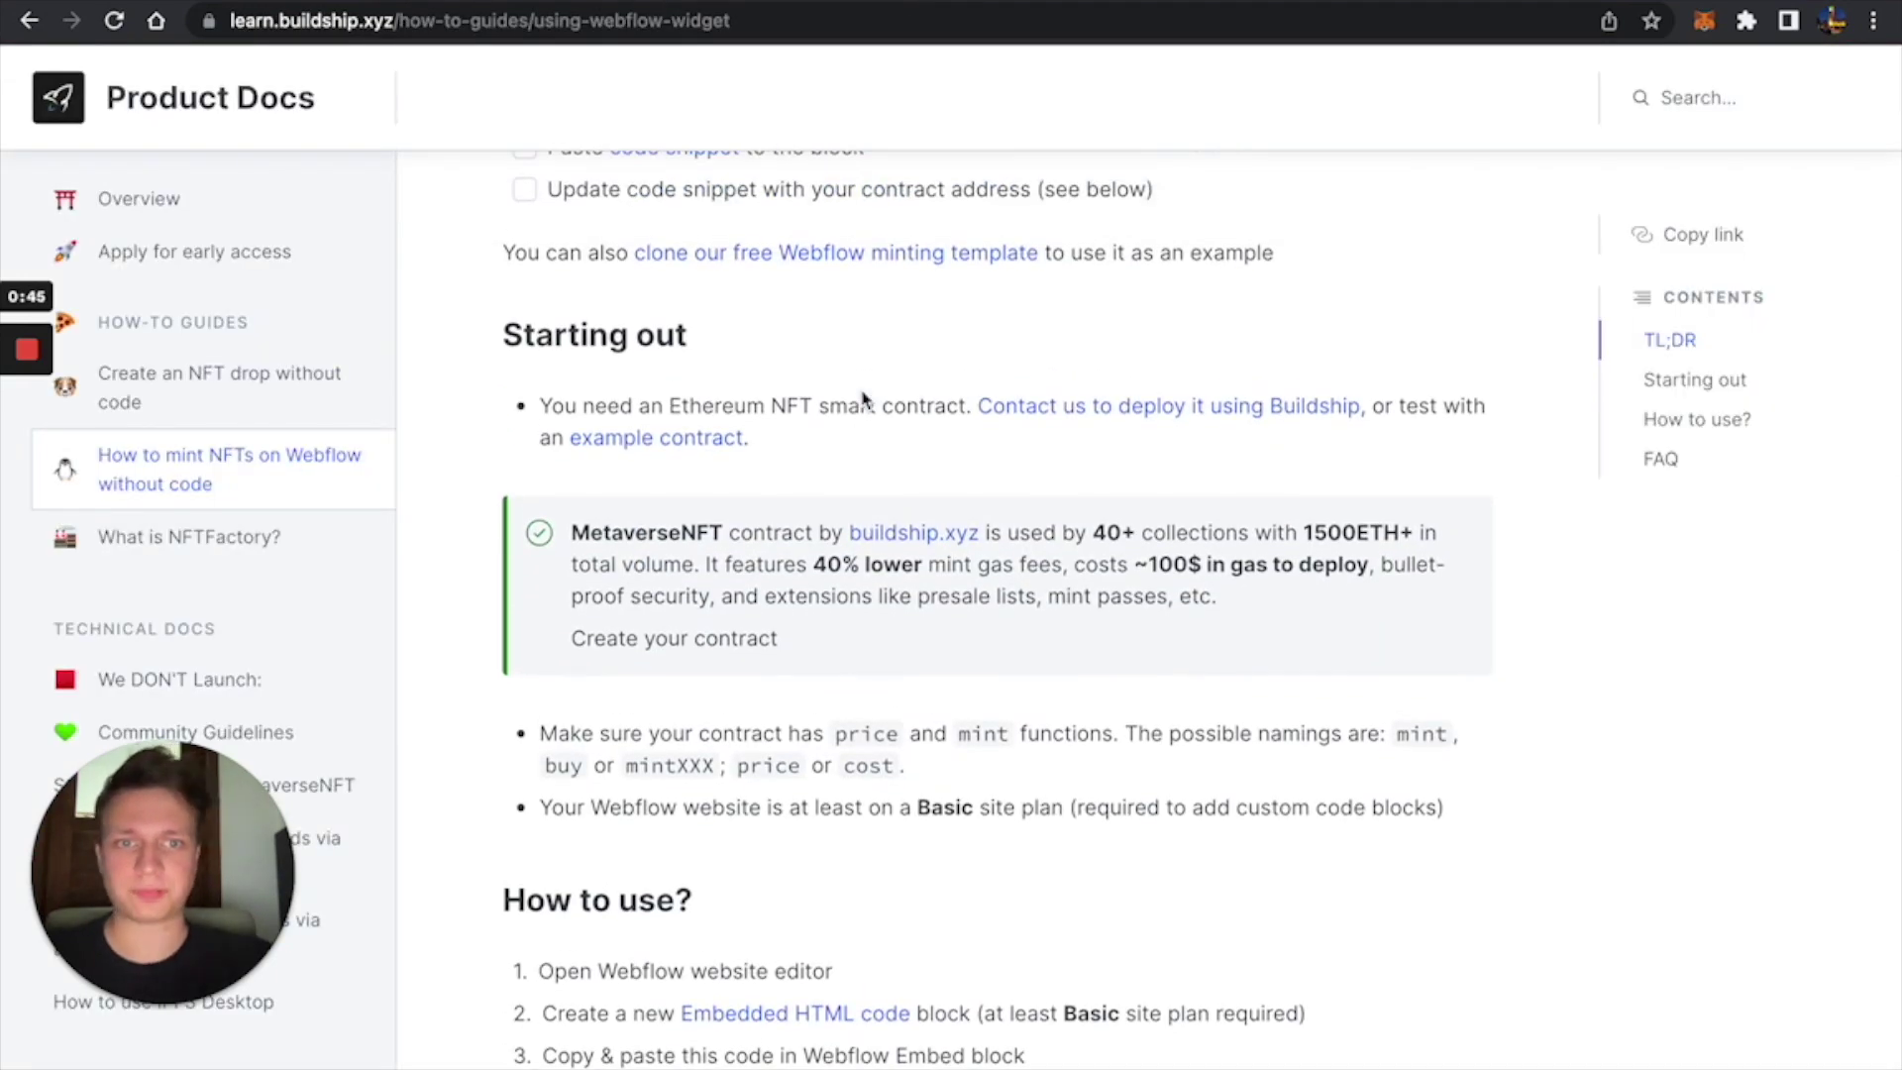
{"action": "scroll", "coordinate": [862, 399], "scroll_direction": "up", "scroll_amount": 3}
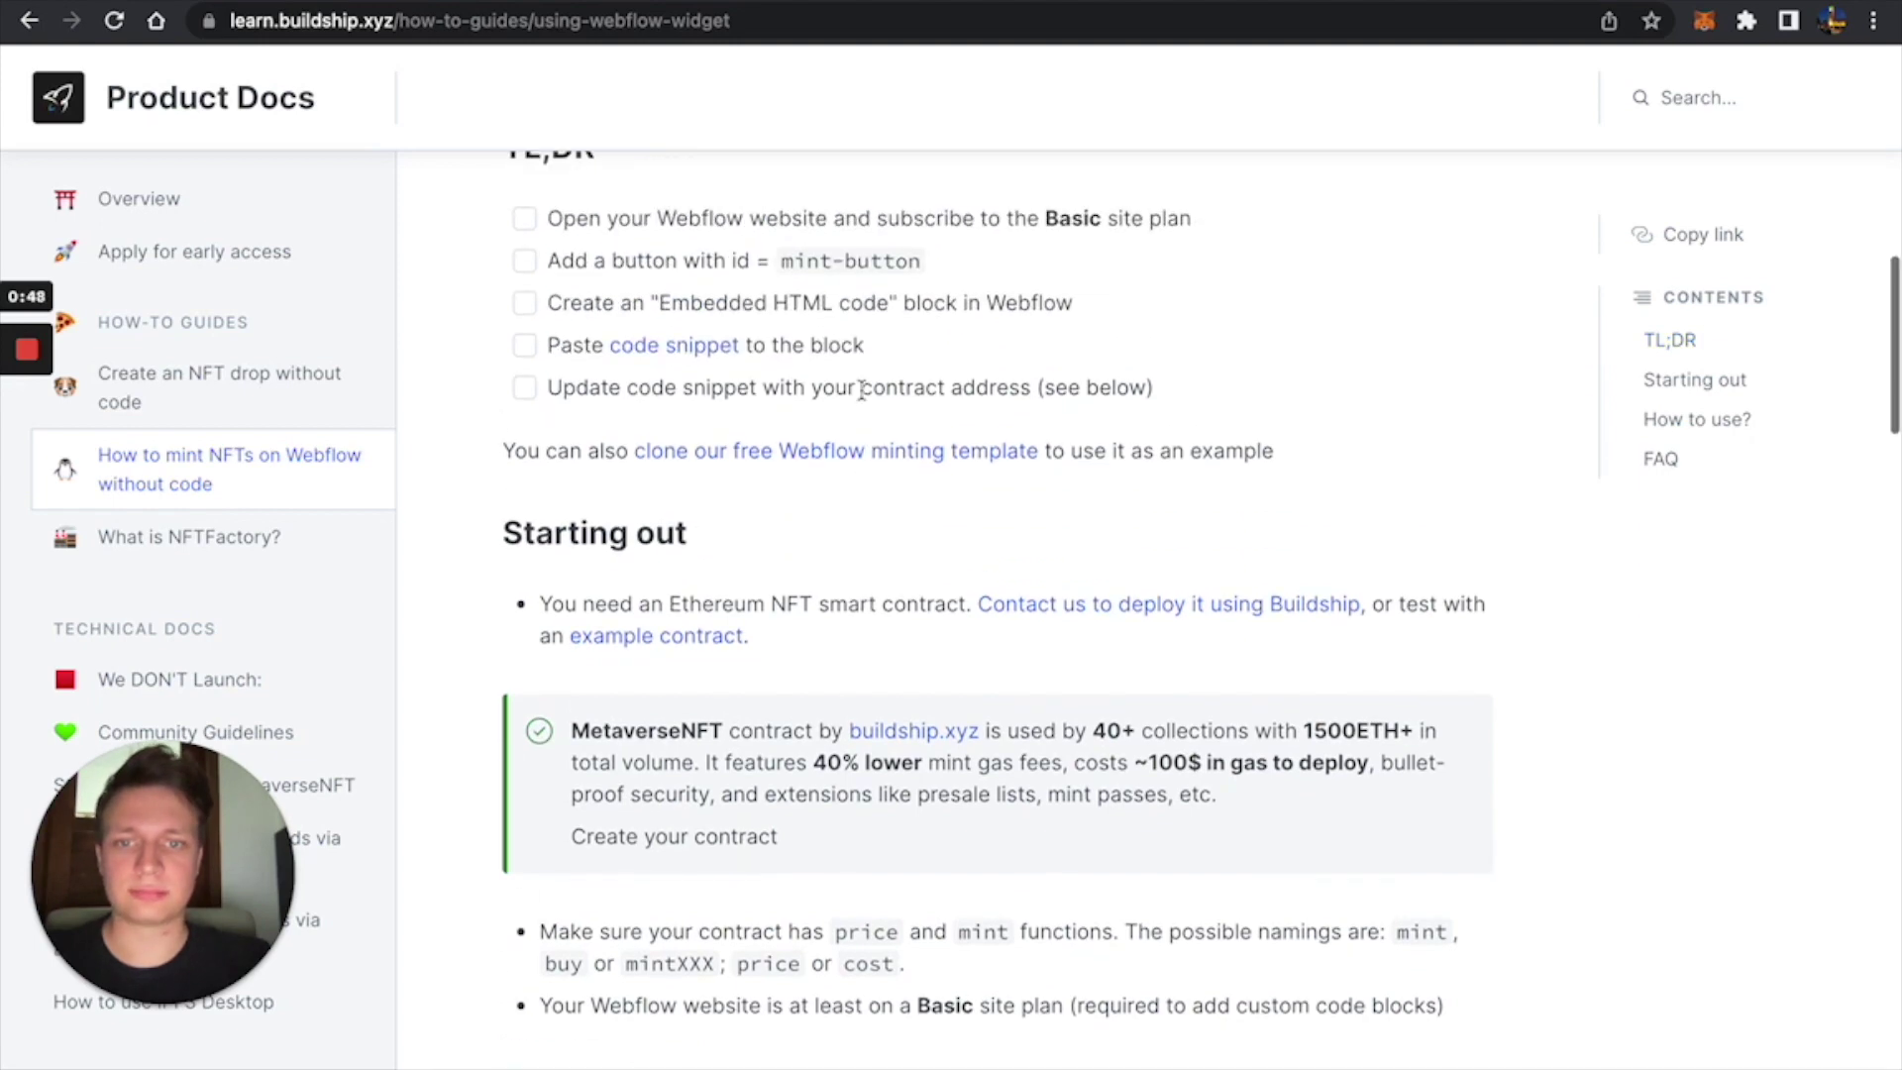
{"action": "scroll", "coordinate": [862, 398], "scroll_direction": "down", "scroll_amount": 1}
{"action": "scroll", "coordinate": [862, 398], "scroll_direction": "up", "scroll_amount": 2}
{"action": "scroll", "coordinate": [862, 398], "scroll_direction": "up", "scroll_amount": 4}
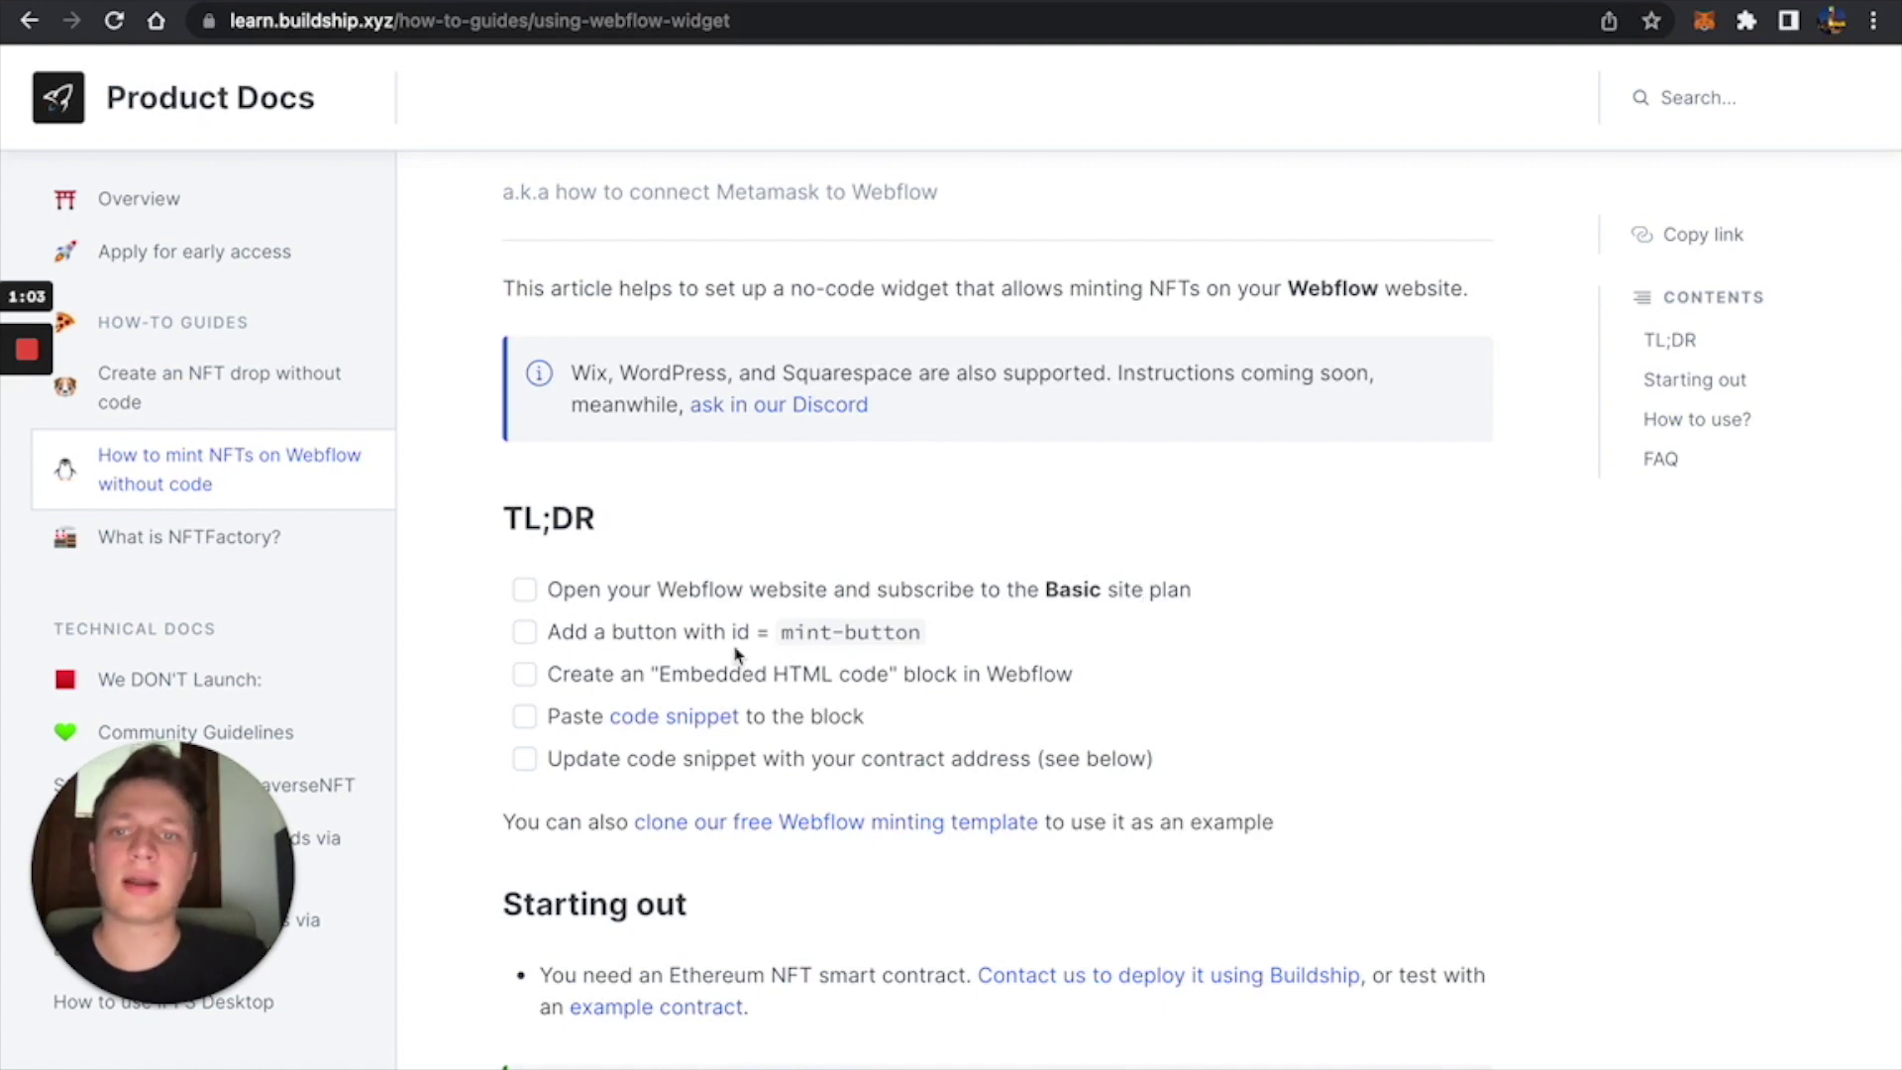
{"action": "scroll", "coordinate": [738, 654], "scroll_direction": "down", "scroll_amount": 3}
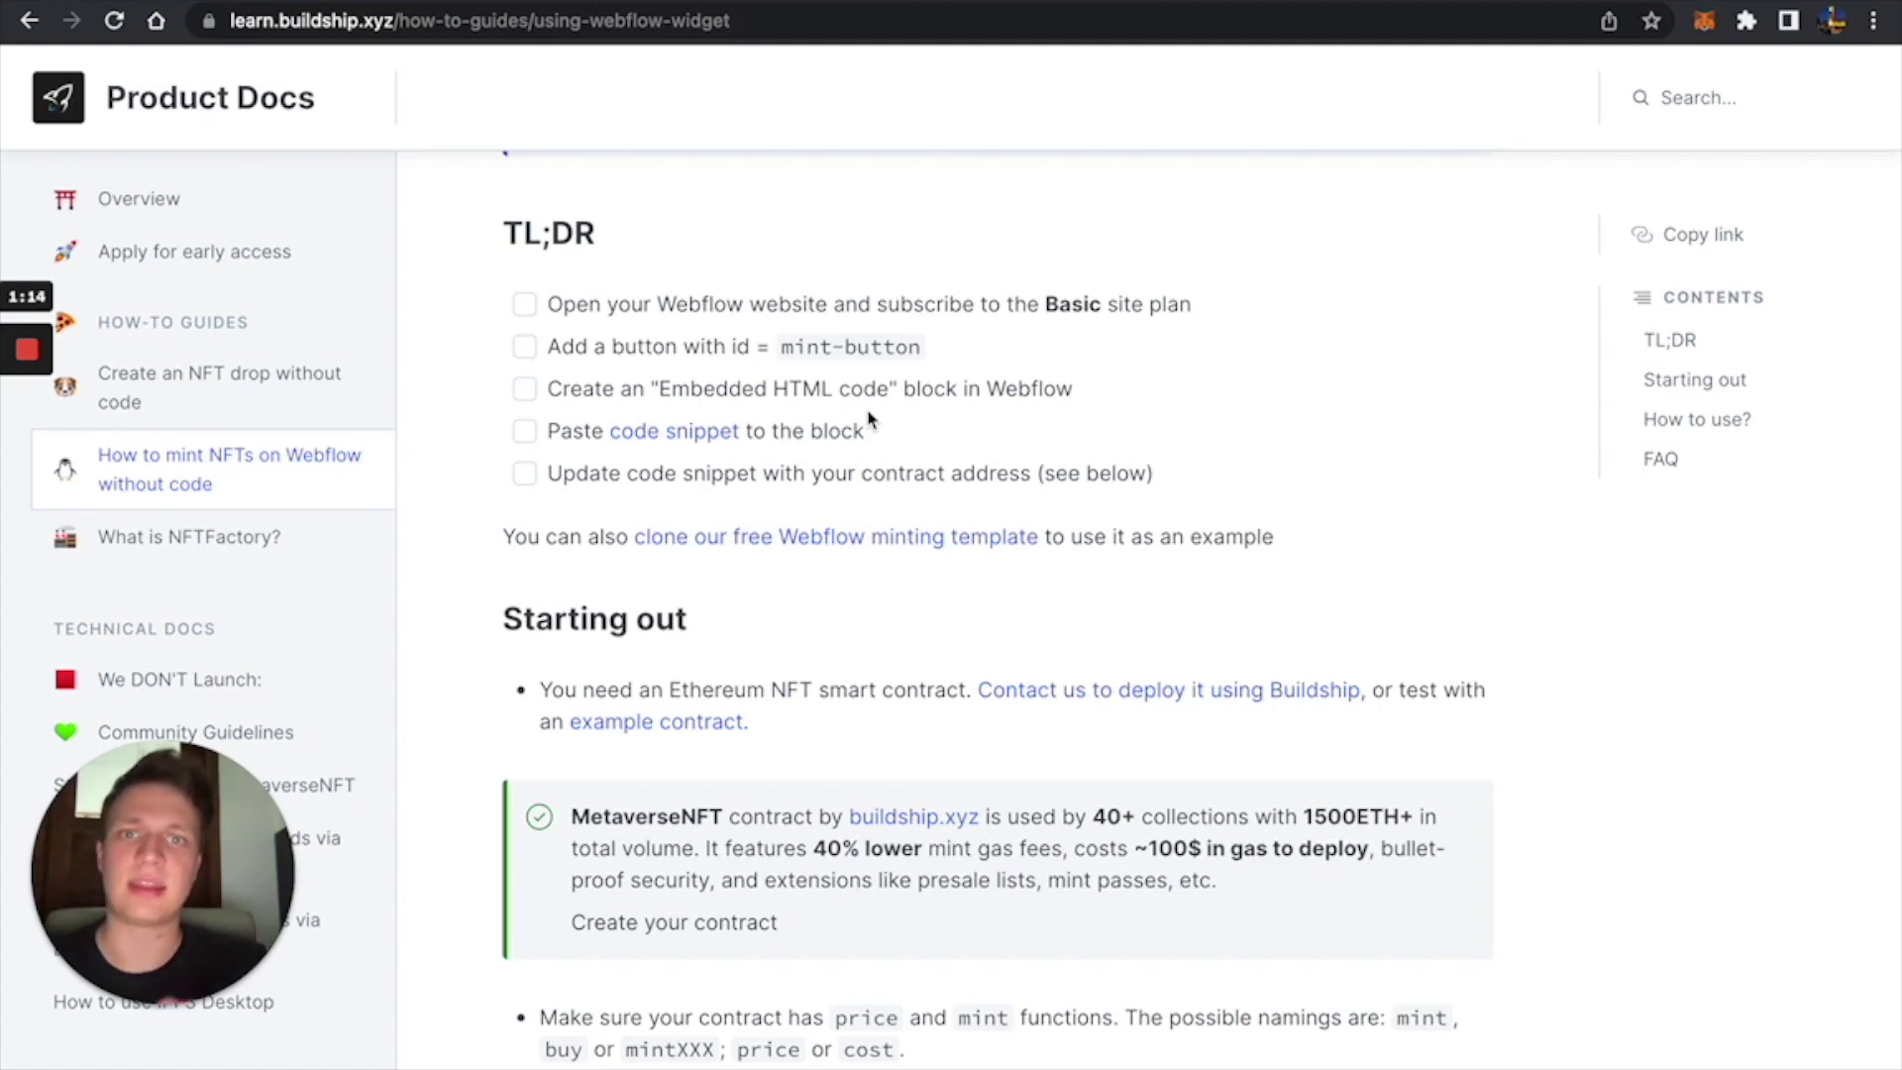
{"action": "scroll", "coordinate": [871, 420], "scroll_direction": "down", "scroll_amount": 15}
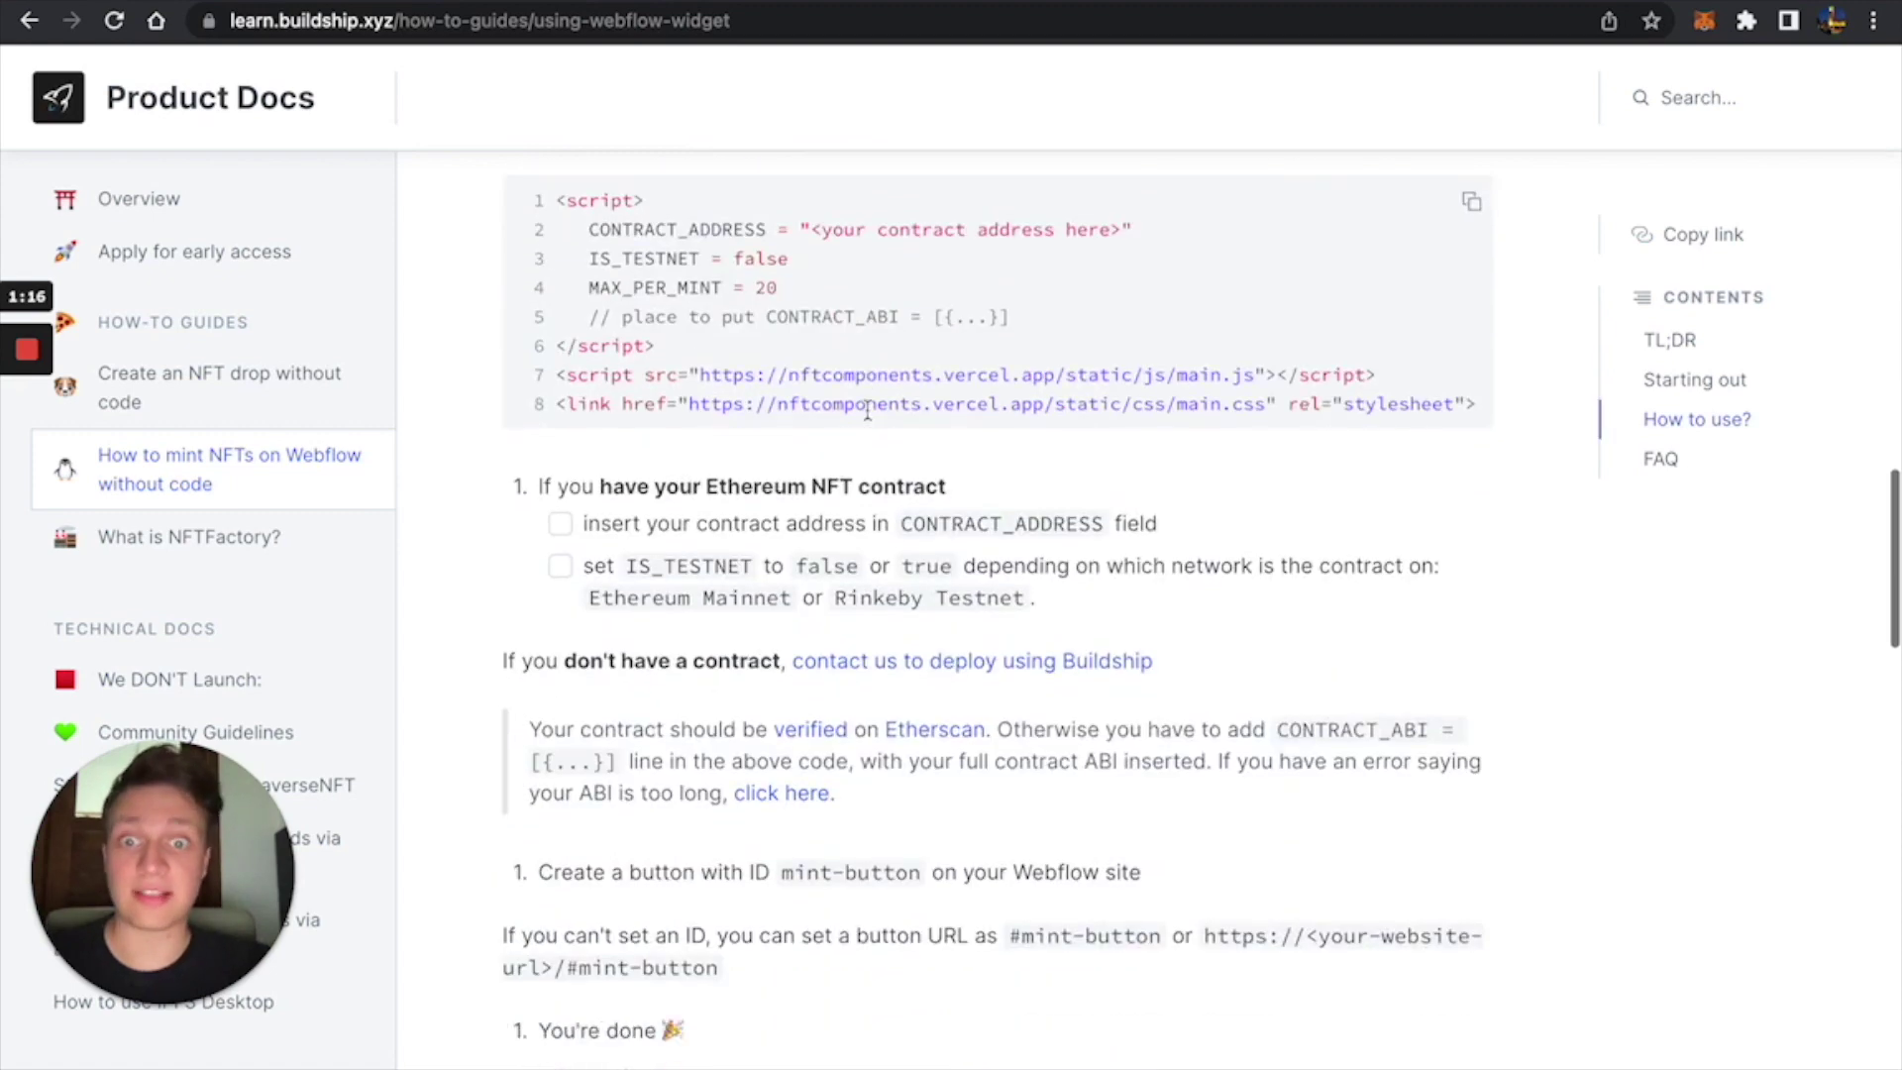
{"action": "scroll", "coordinate": [868, 408], "scroll_direction": "down", "scroll_amount": 6}
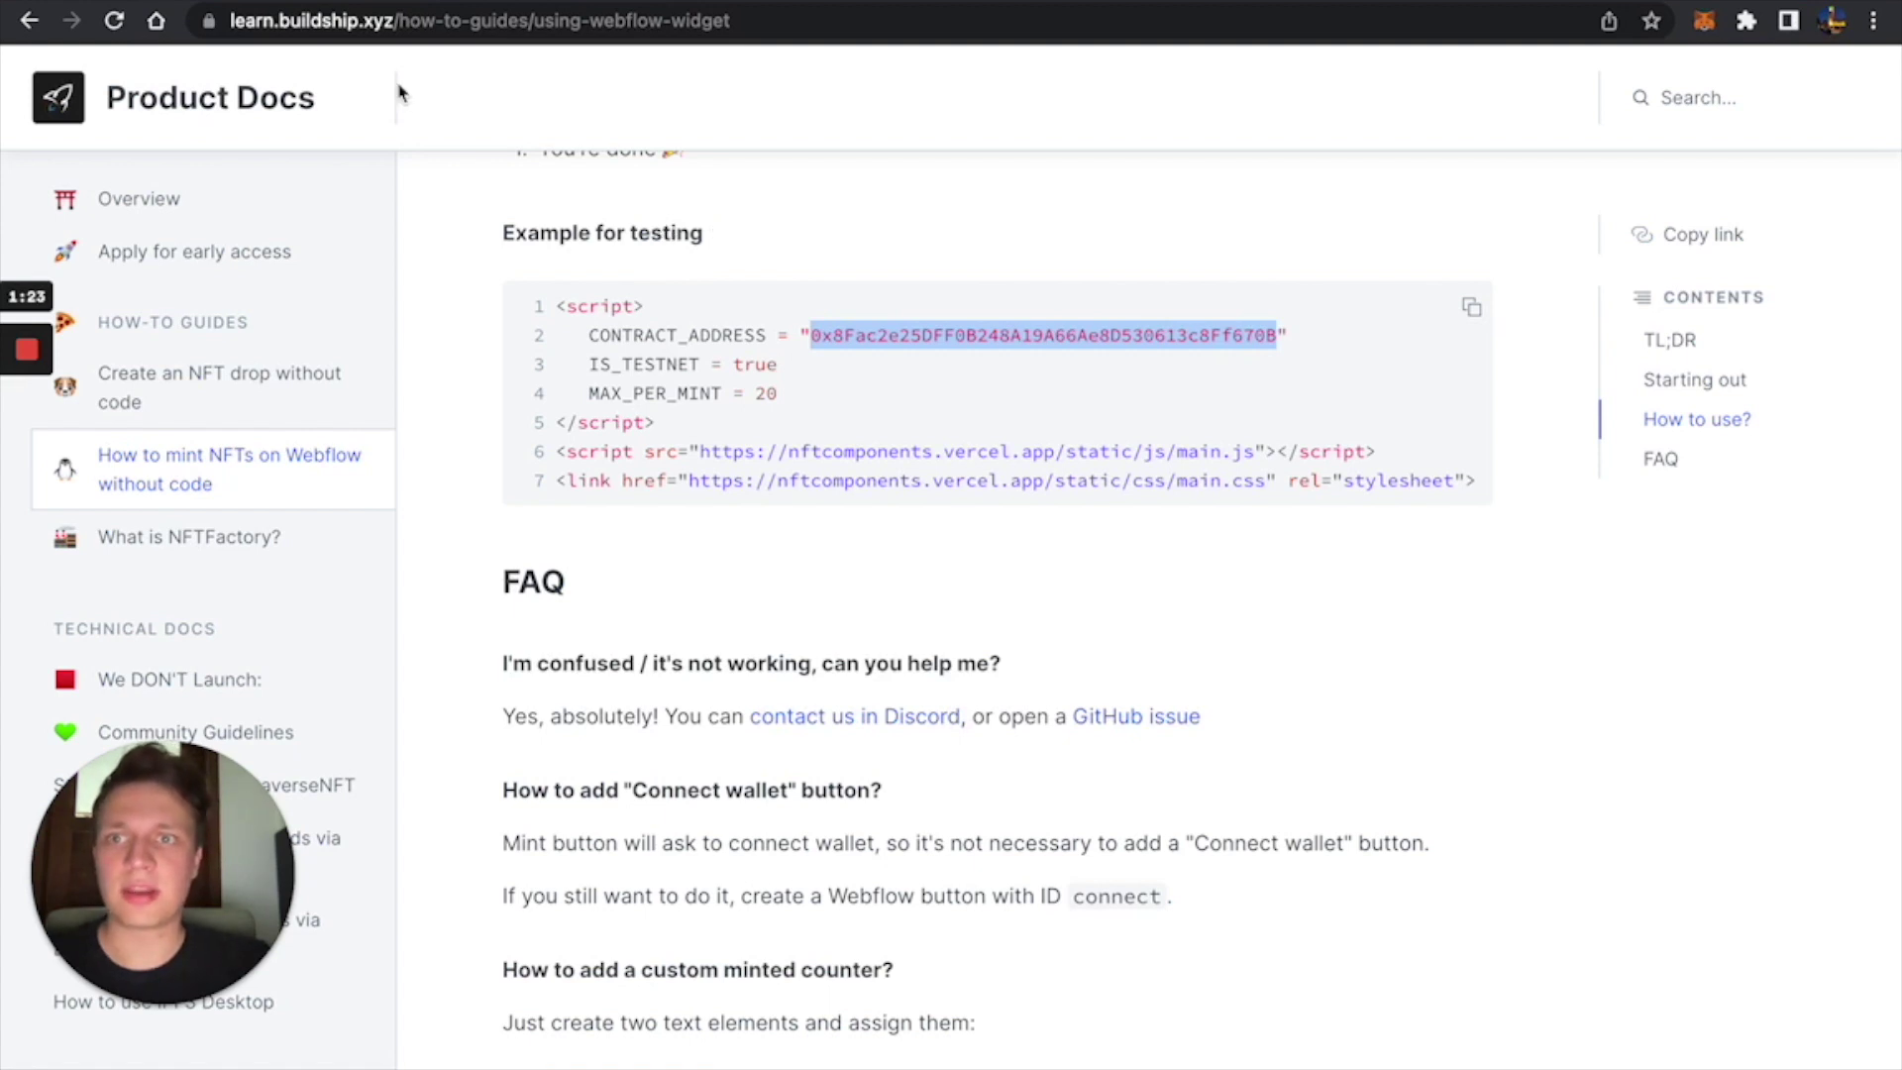
{"action": "scroll", "coordinate": [552, 276], "scroll_direction": "up", "scroll_amount": 7}
{"action": "scroll", "coordinate": [552, 276], "scroll_direction": "up", "scroll_amount": 1}
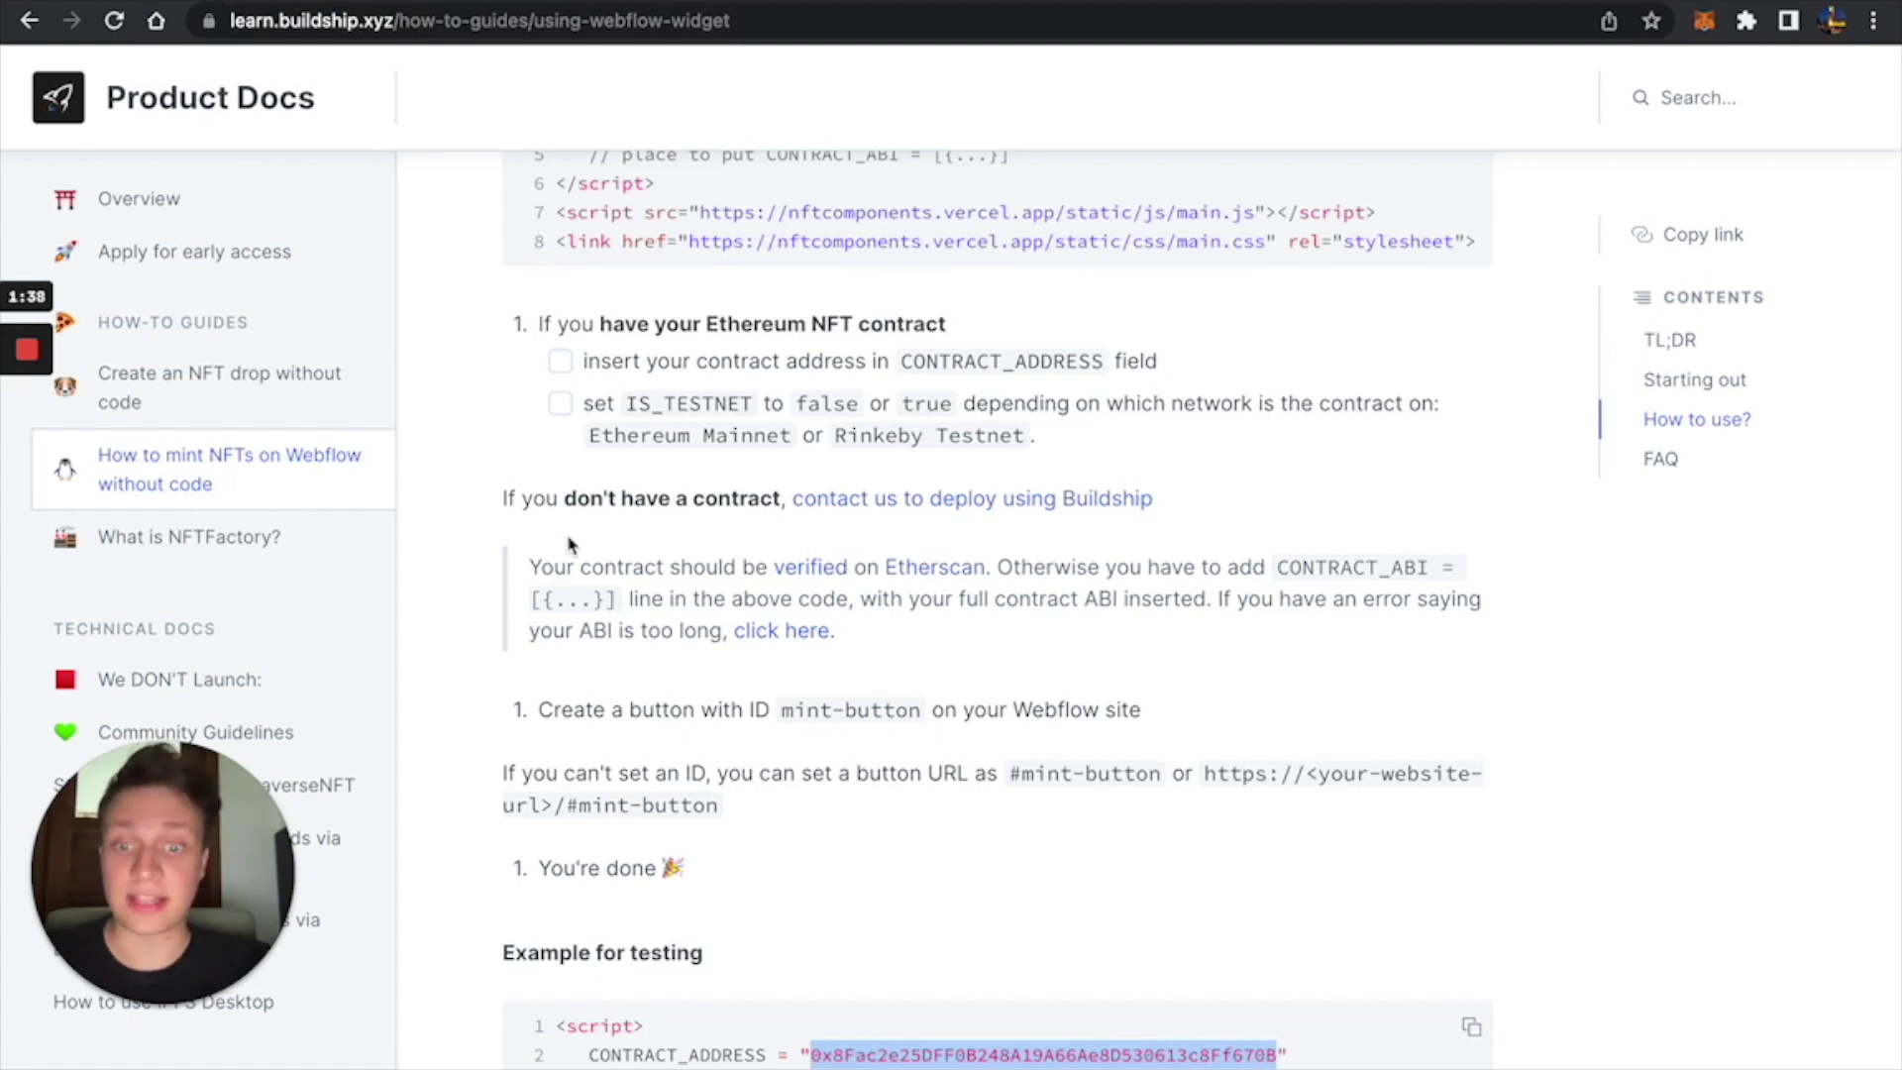
{"action": "scroll", "coordinate": [570, 553], "scroll_direction": "down", "scroll_amount": 3}
Open the CryptoPunks site in the Designer, then open the free Webflow minting template from the docs.
{"action": "key", "text": "ctrl+Tab"}
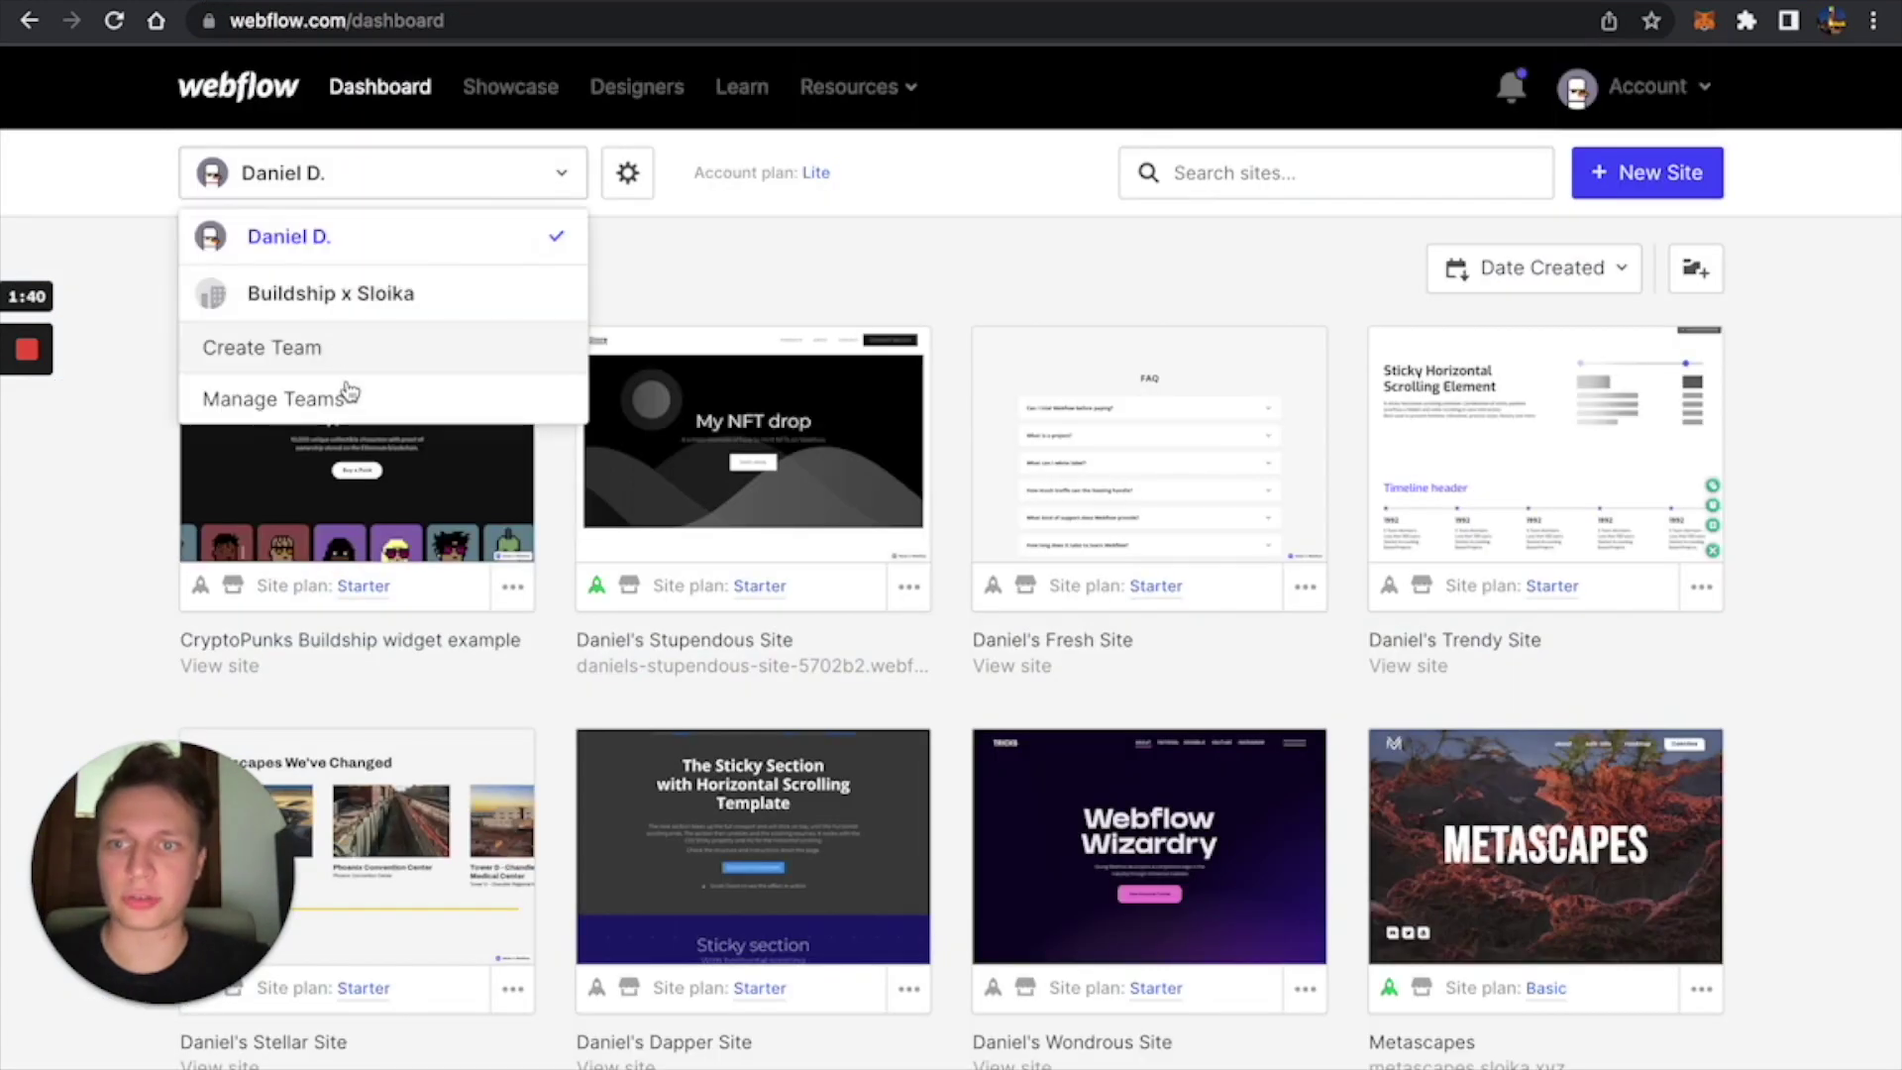
{"action": "left_click", "coordinate": [372, 452]}
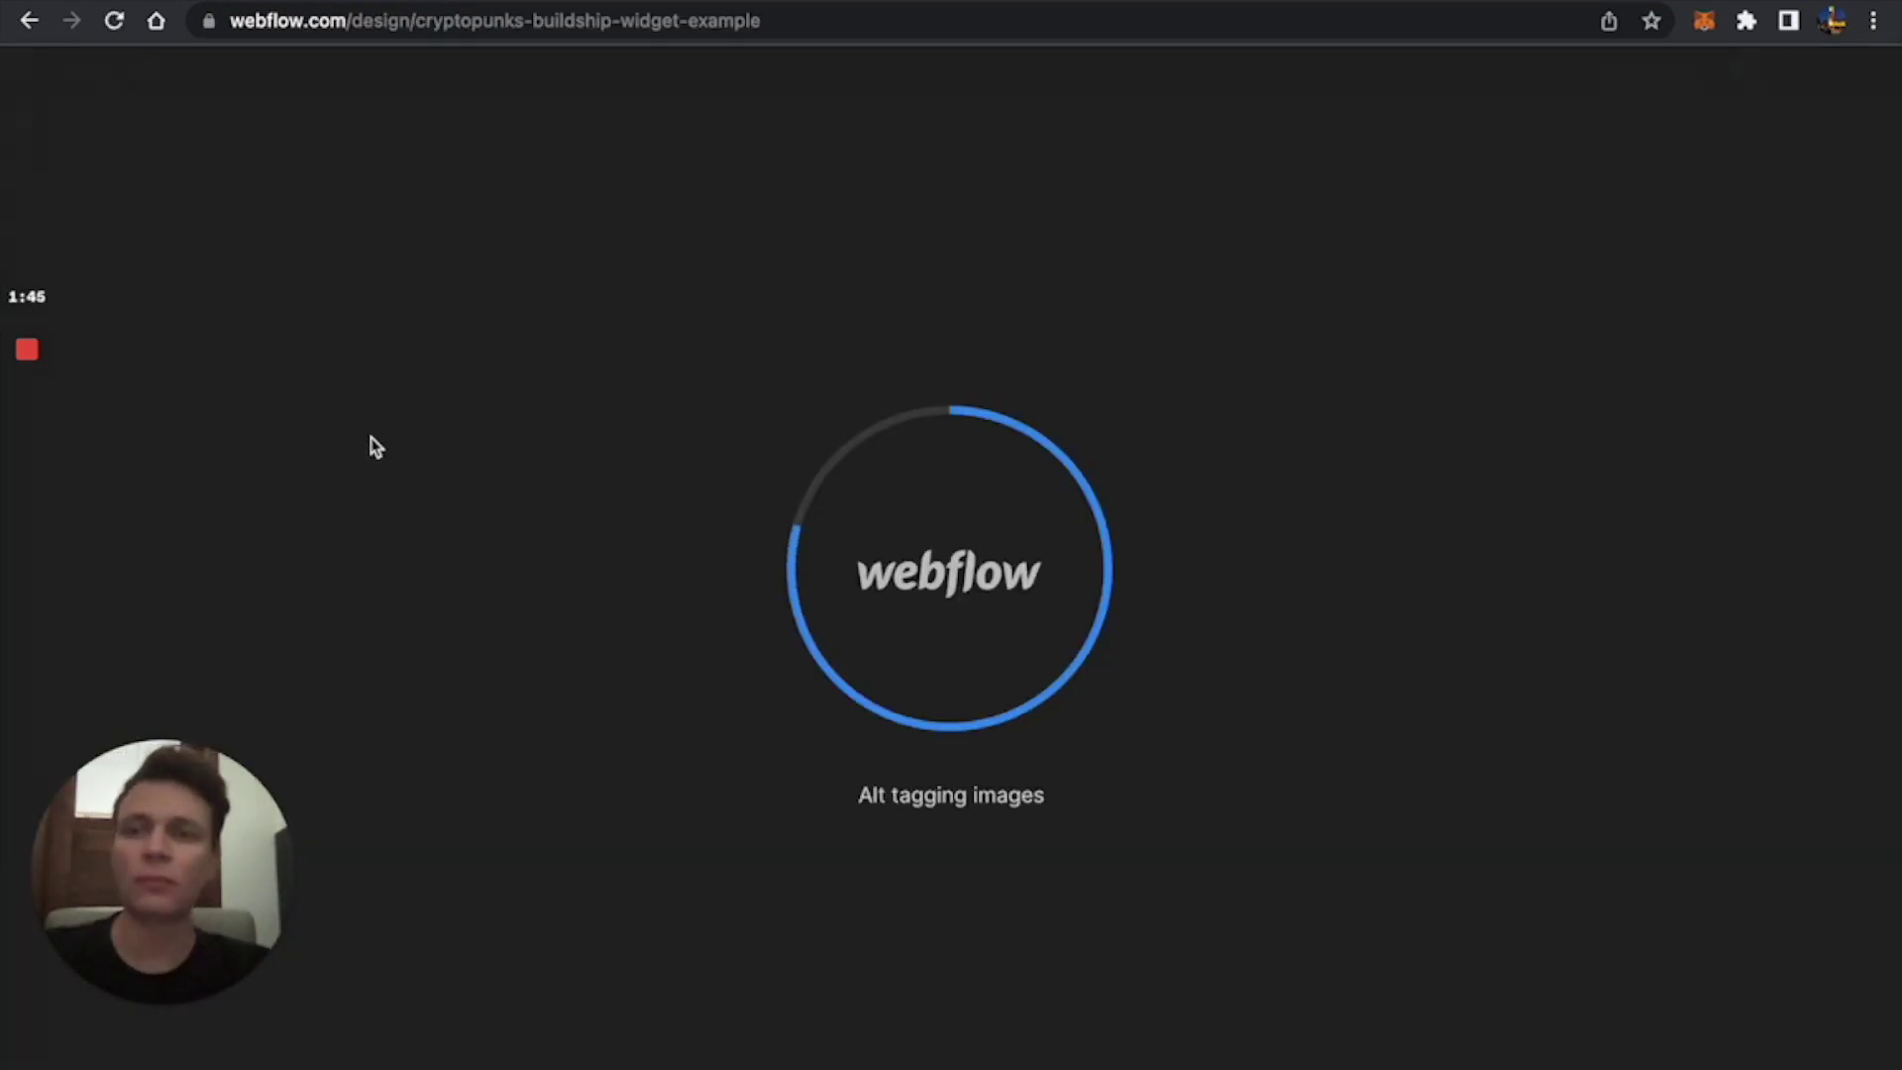
{"action": "key", "text": "ctrl+shift+Tab"}
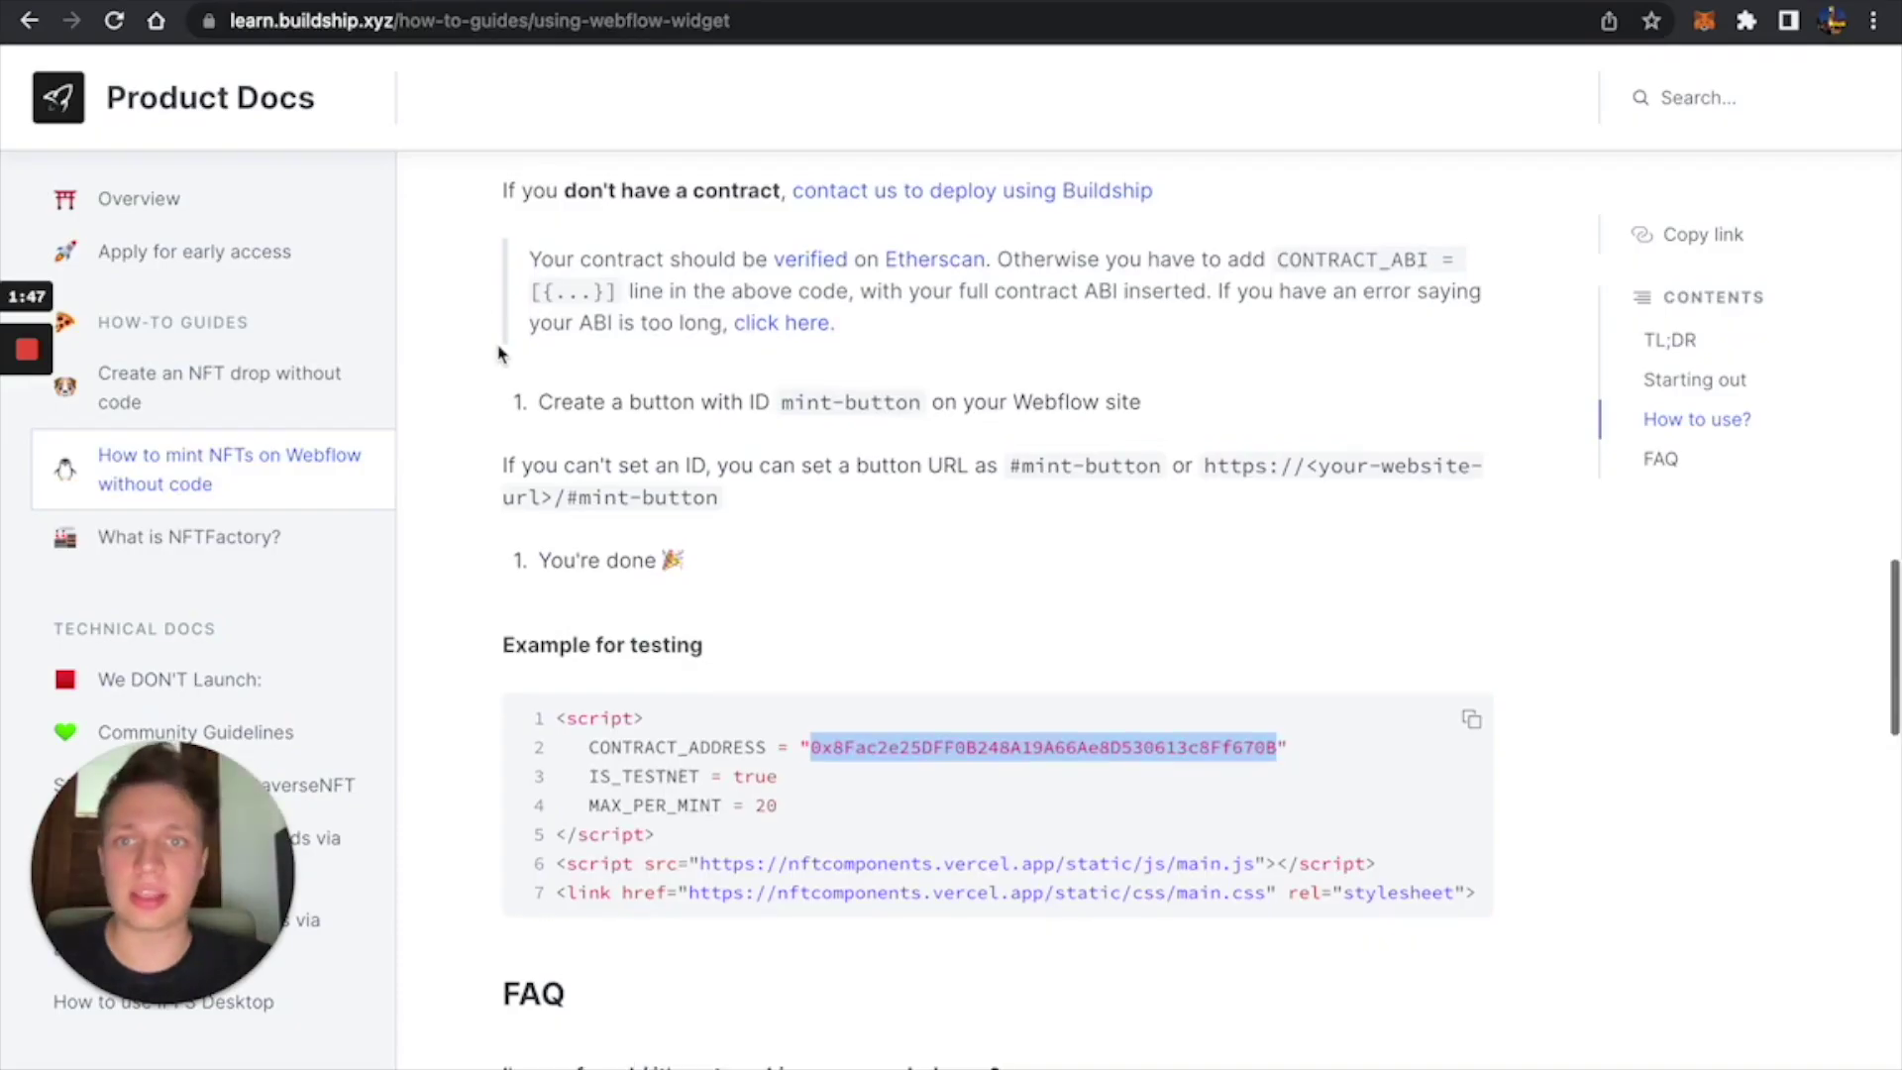
{"action": "scroll", "coordinate": [500, 354], "scroll_direction": "up", "scroll_amount": 6}
{"action": "scroll", "coordinate": [500, 354], "scroll_direction": "up", "scroll_amount": 12}
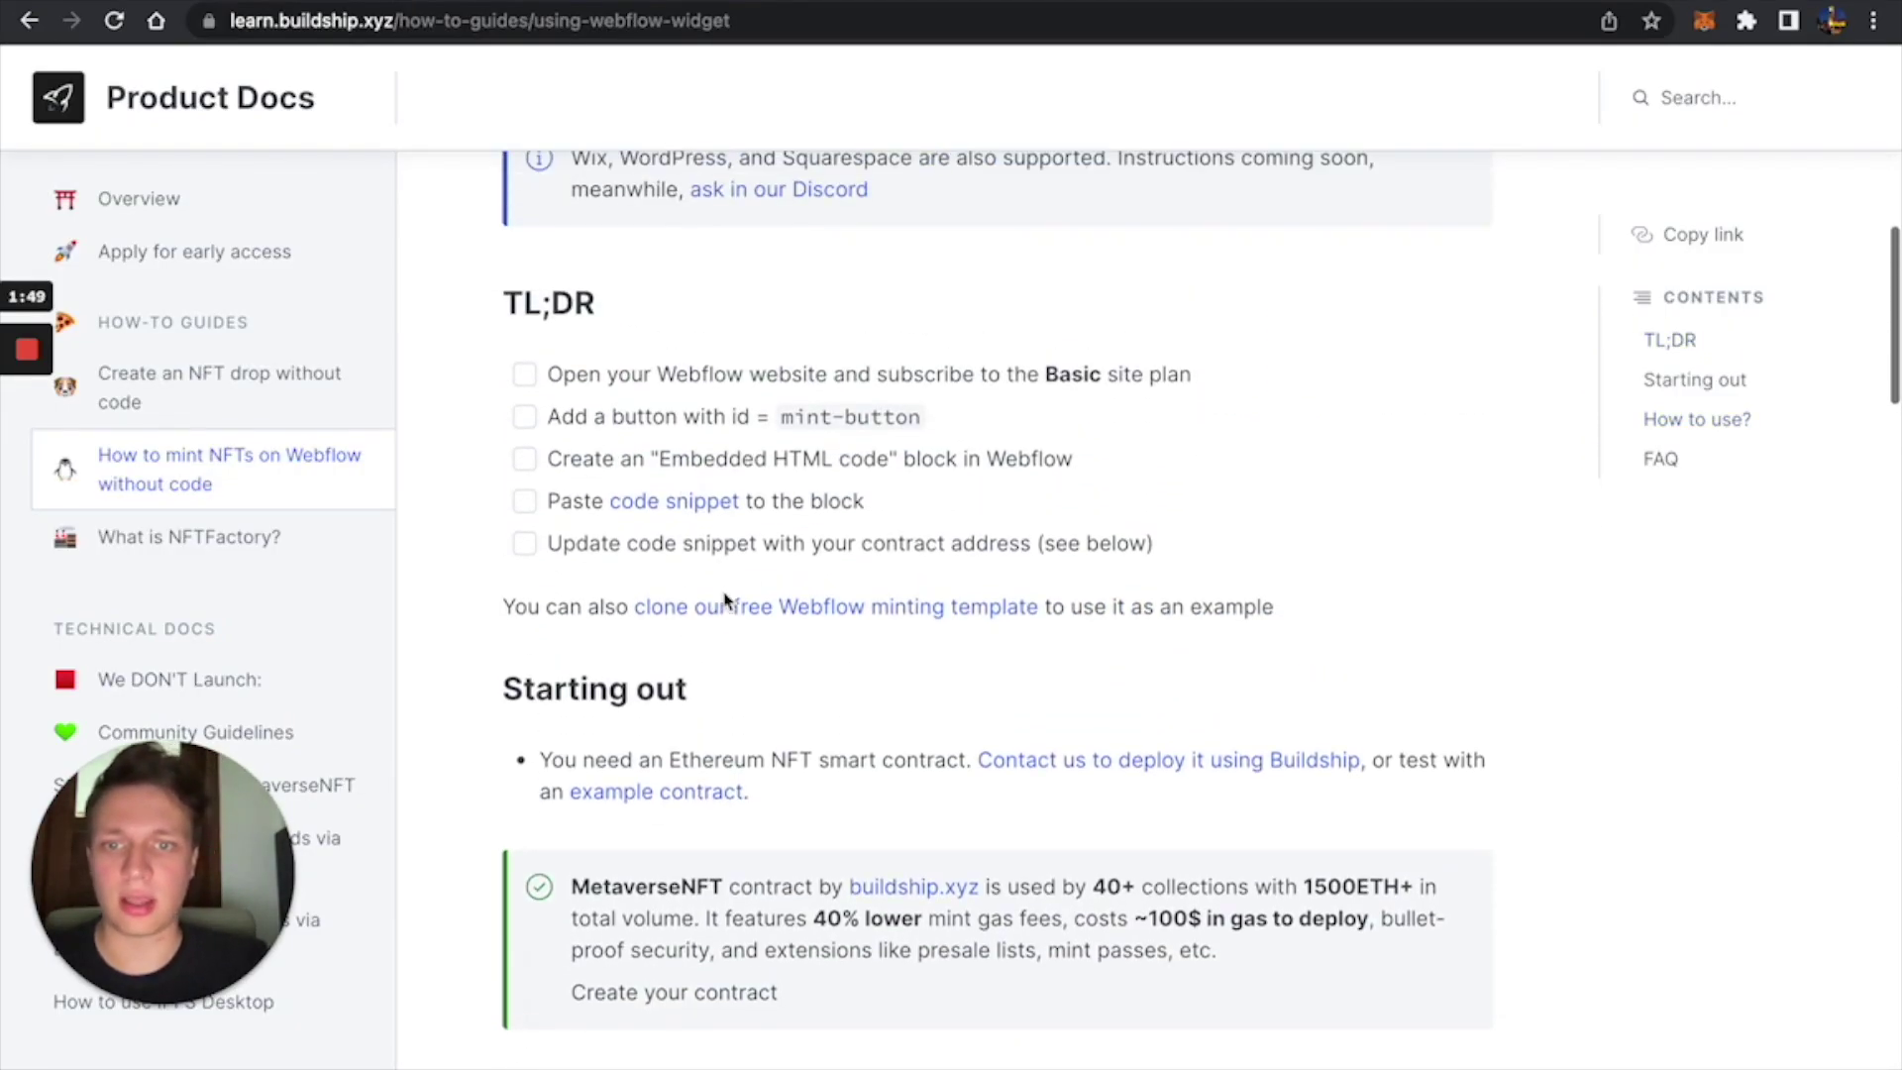
{"action": "left_click", "coordinate": [719, 614]}
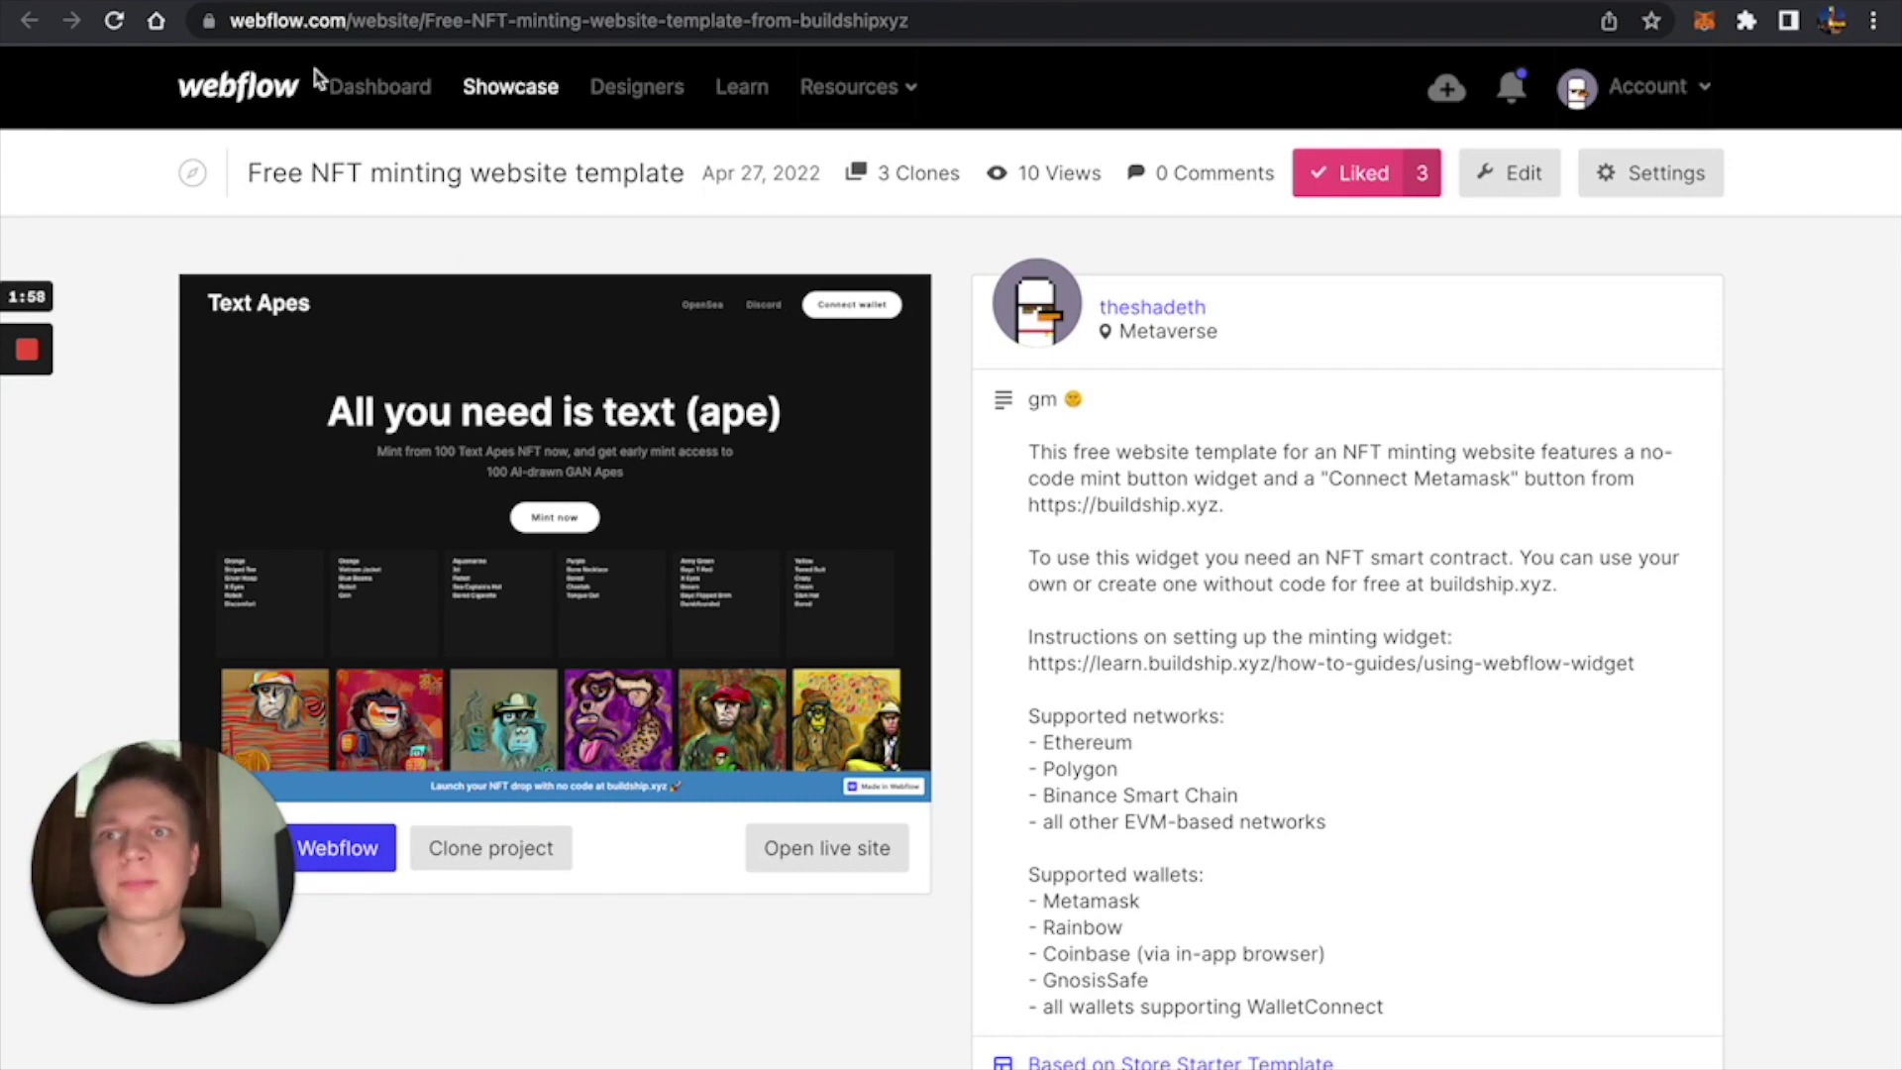
Relabel the hero's Buy a Punk button to 'Mint now'.
{"action": "key", "text": "ctrl+Tab"}
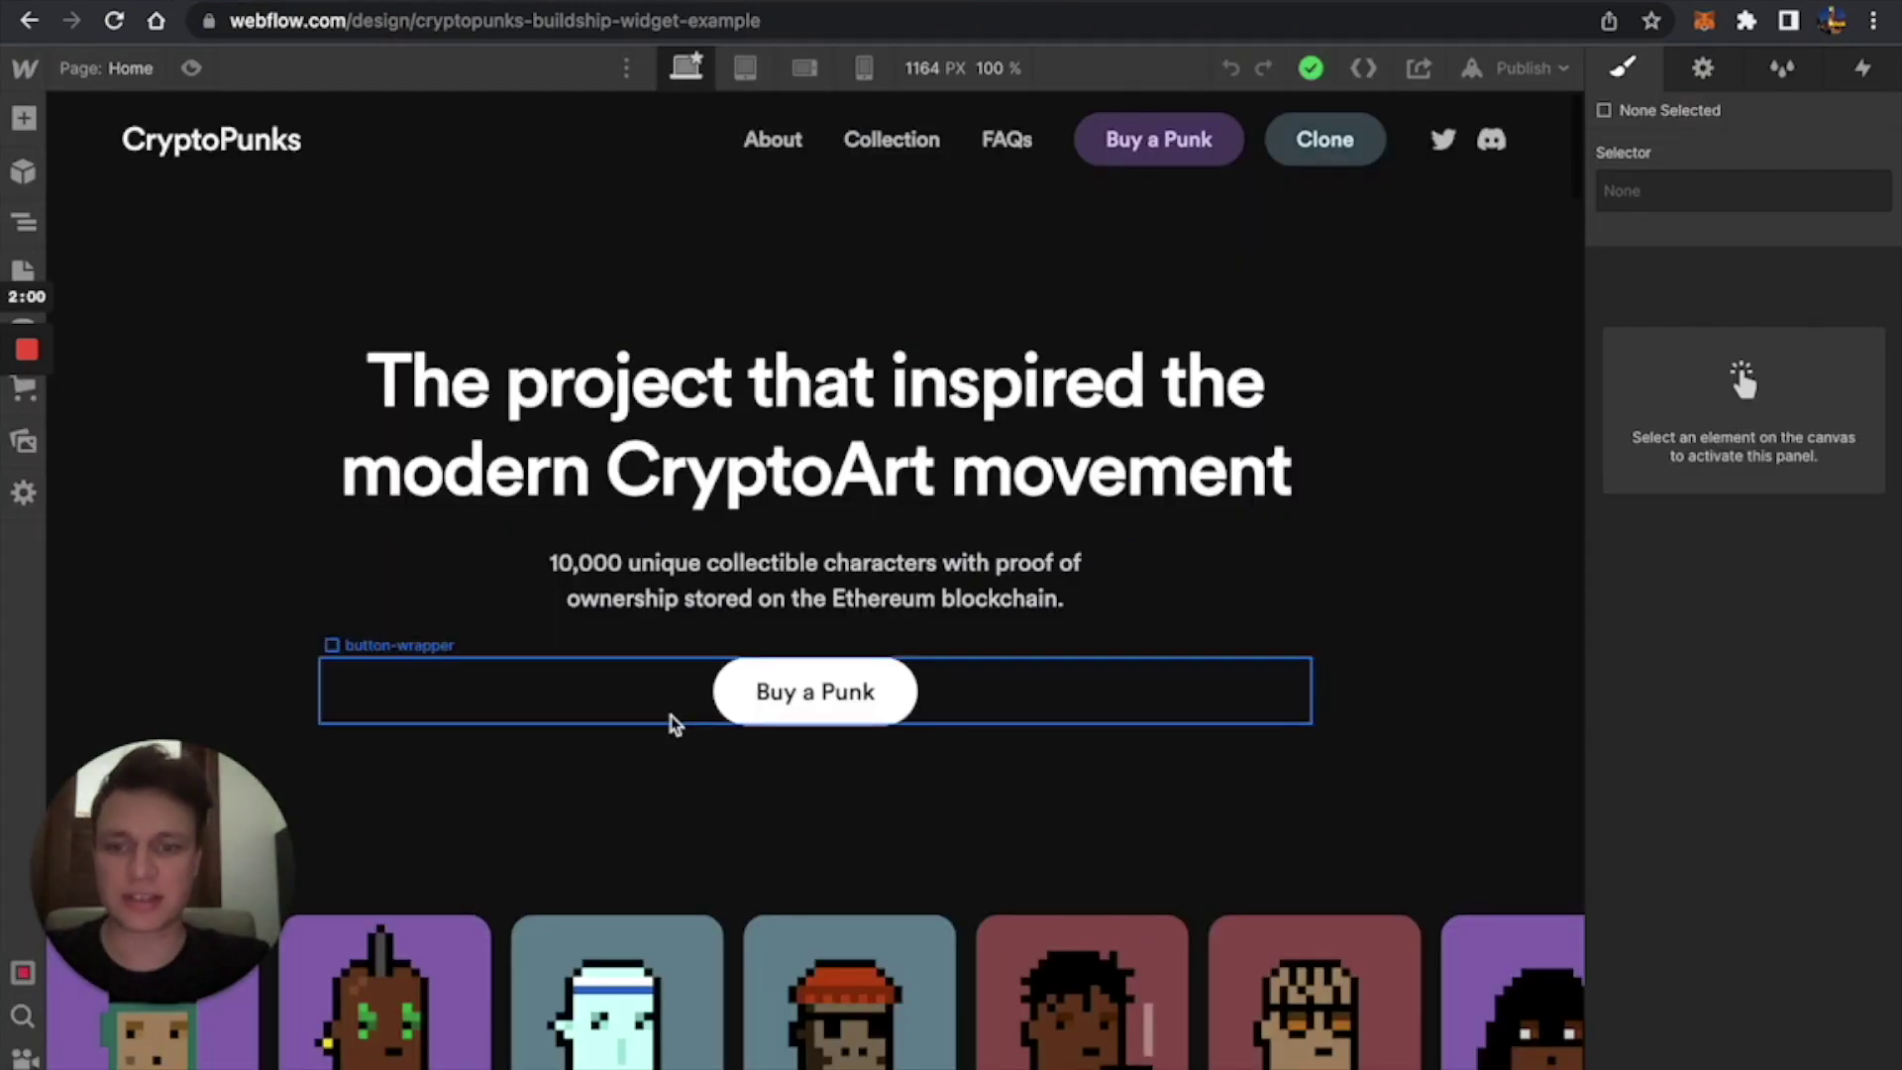
{"action": "scroll", "coordinate": [670, 722], "scroll_direction": "down", "scroll_amount": 4}
{"action": "scroll", "coordinate": [671, 722], "scroll_direction": "up", "scroll_amount": 4}
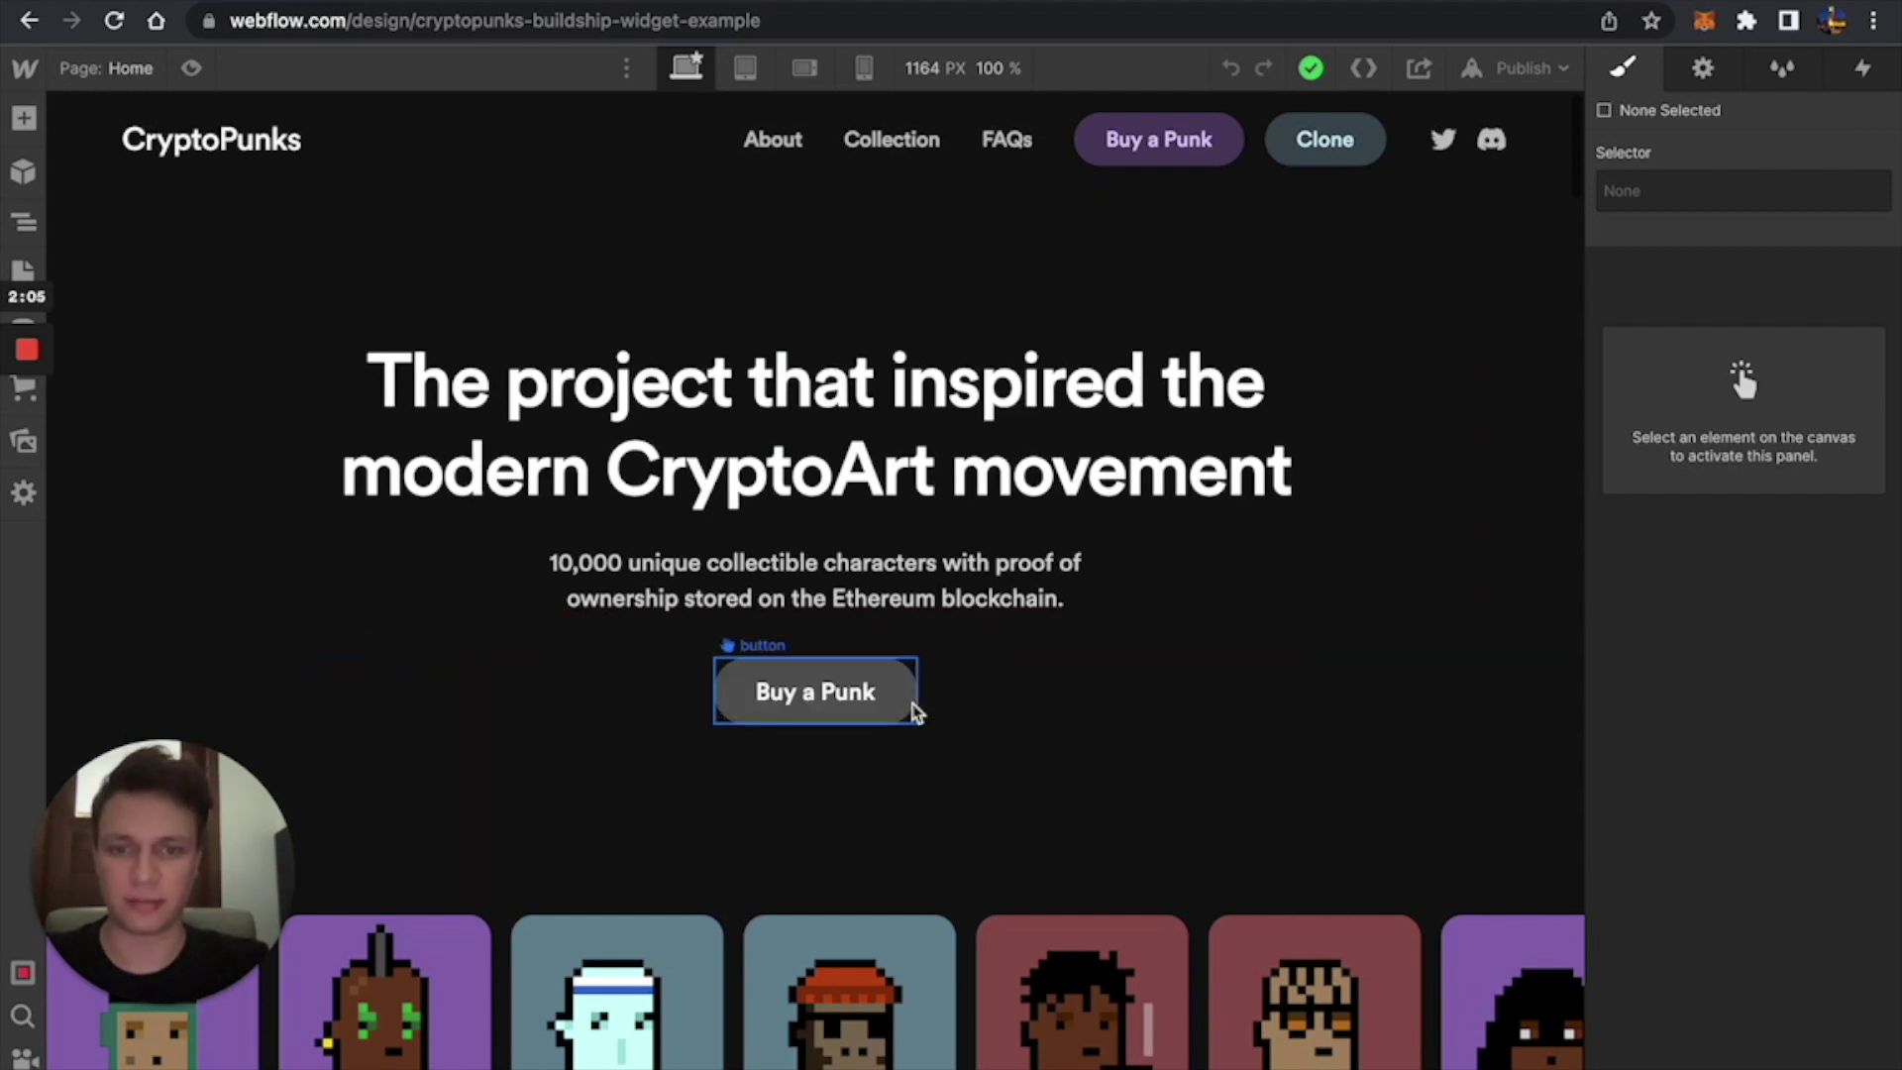
{"action": "left_click", "coordinate": [907, 703]}
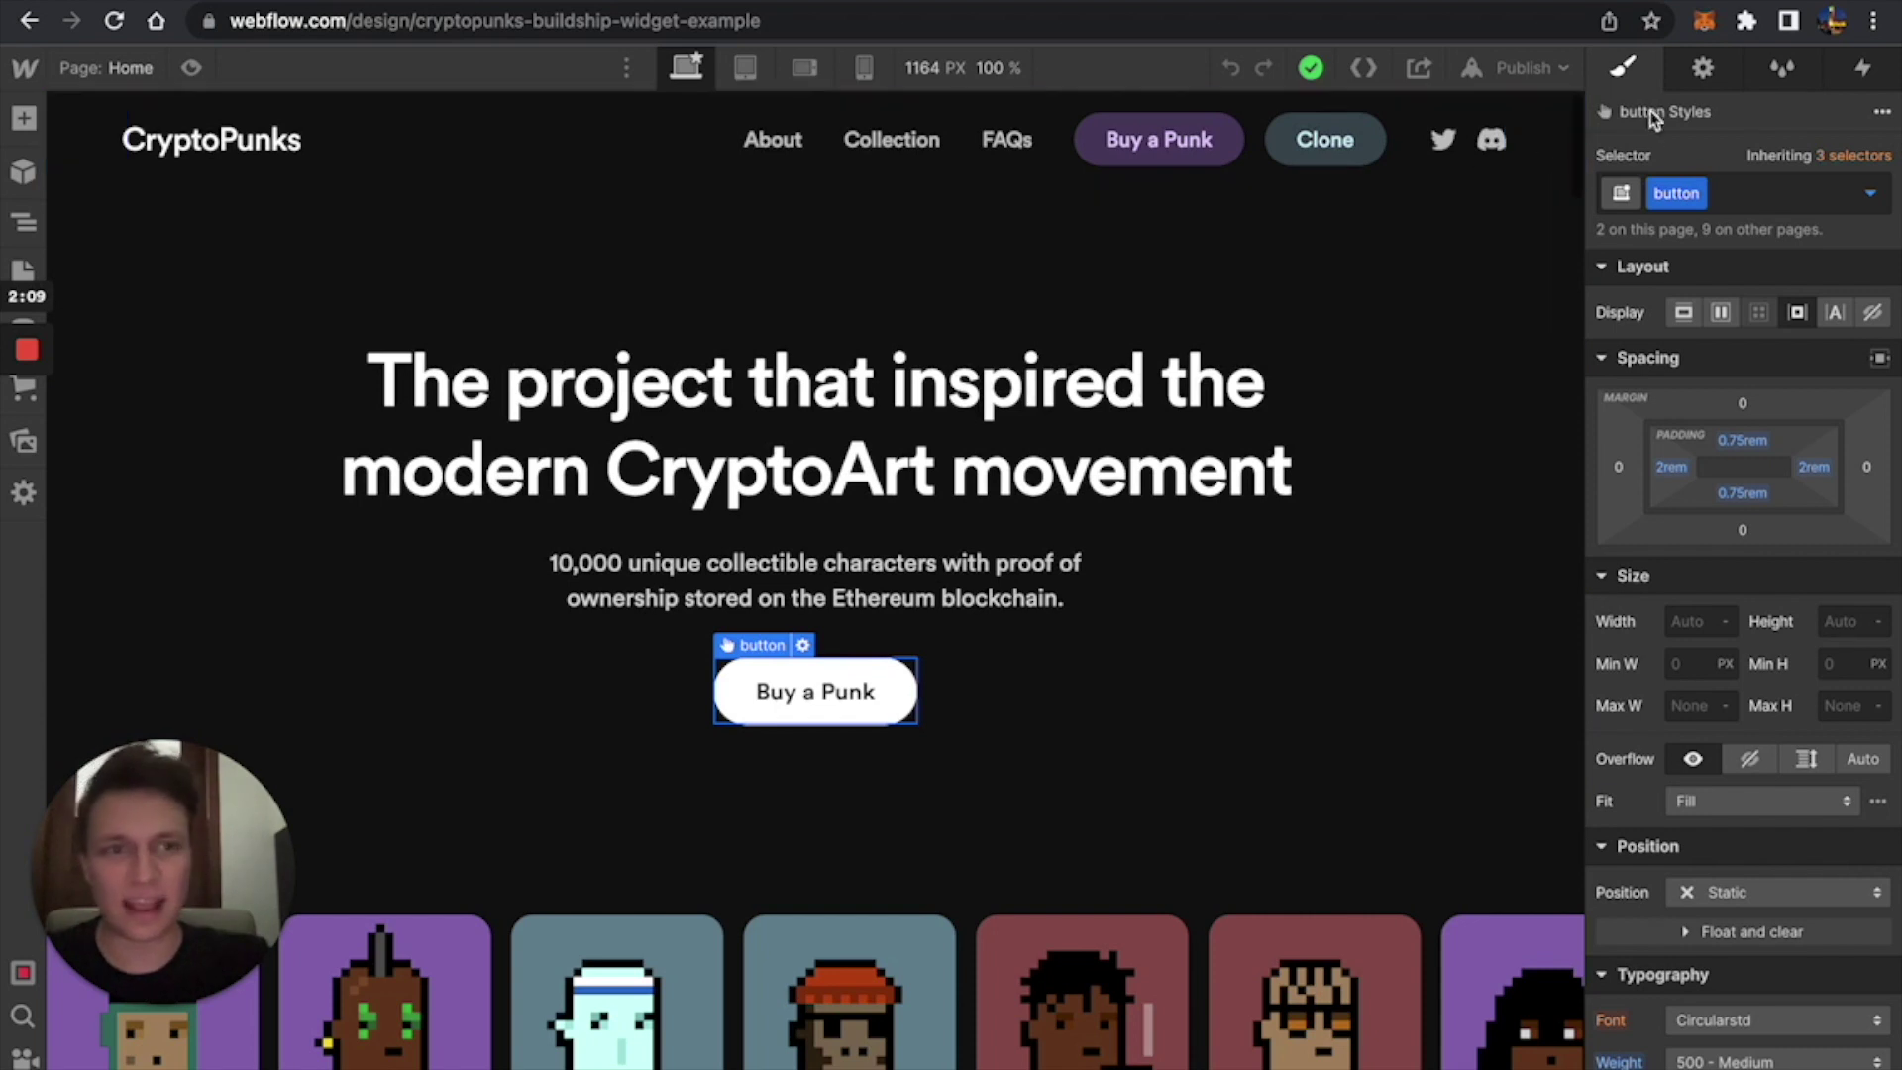
{"action": "double_click", "coordinate": [833, 693]}
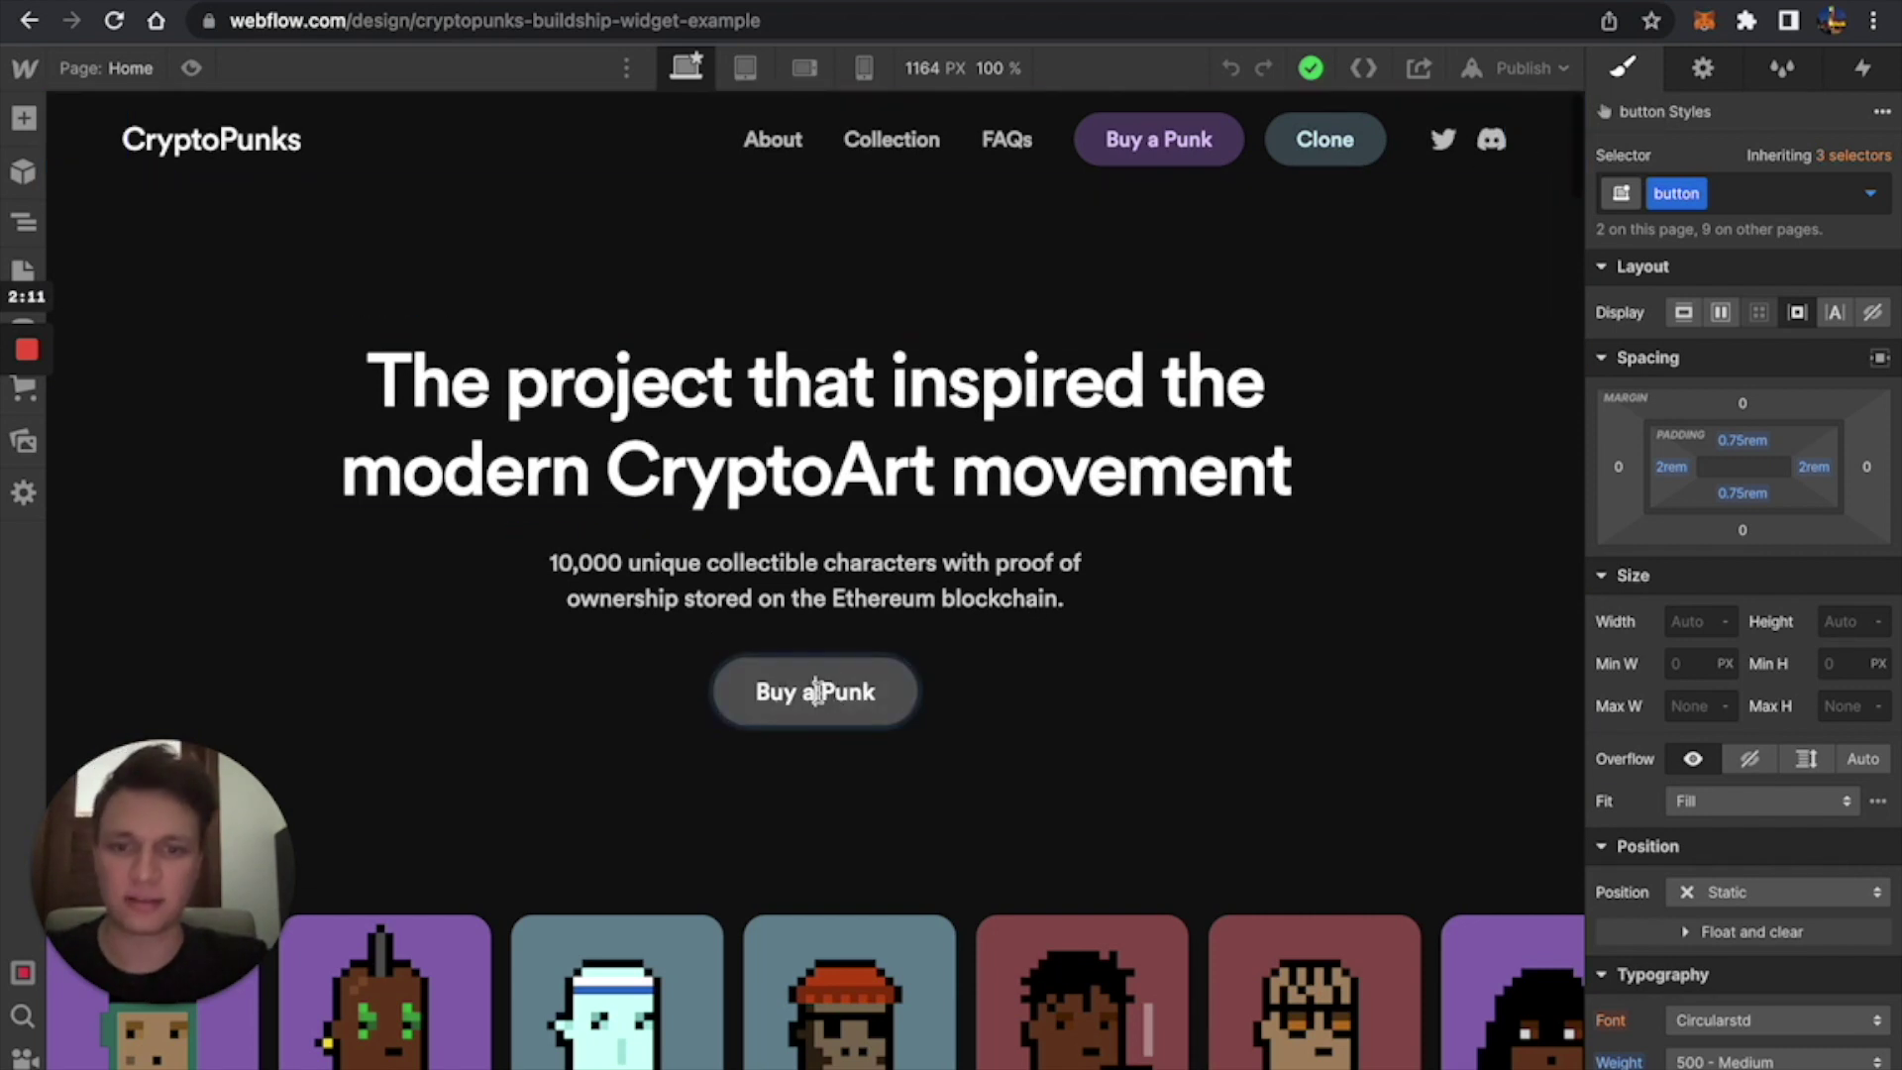
{"action": "key", "text": "super+a"}
{"action": "type", "text": "Mint bu"}
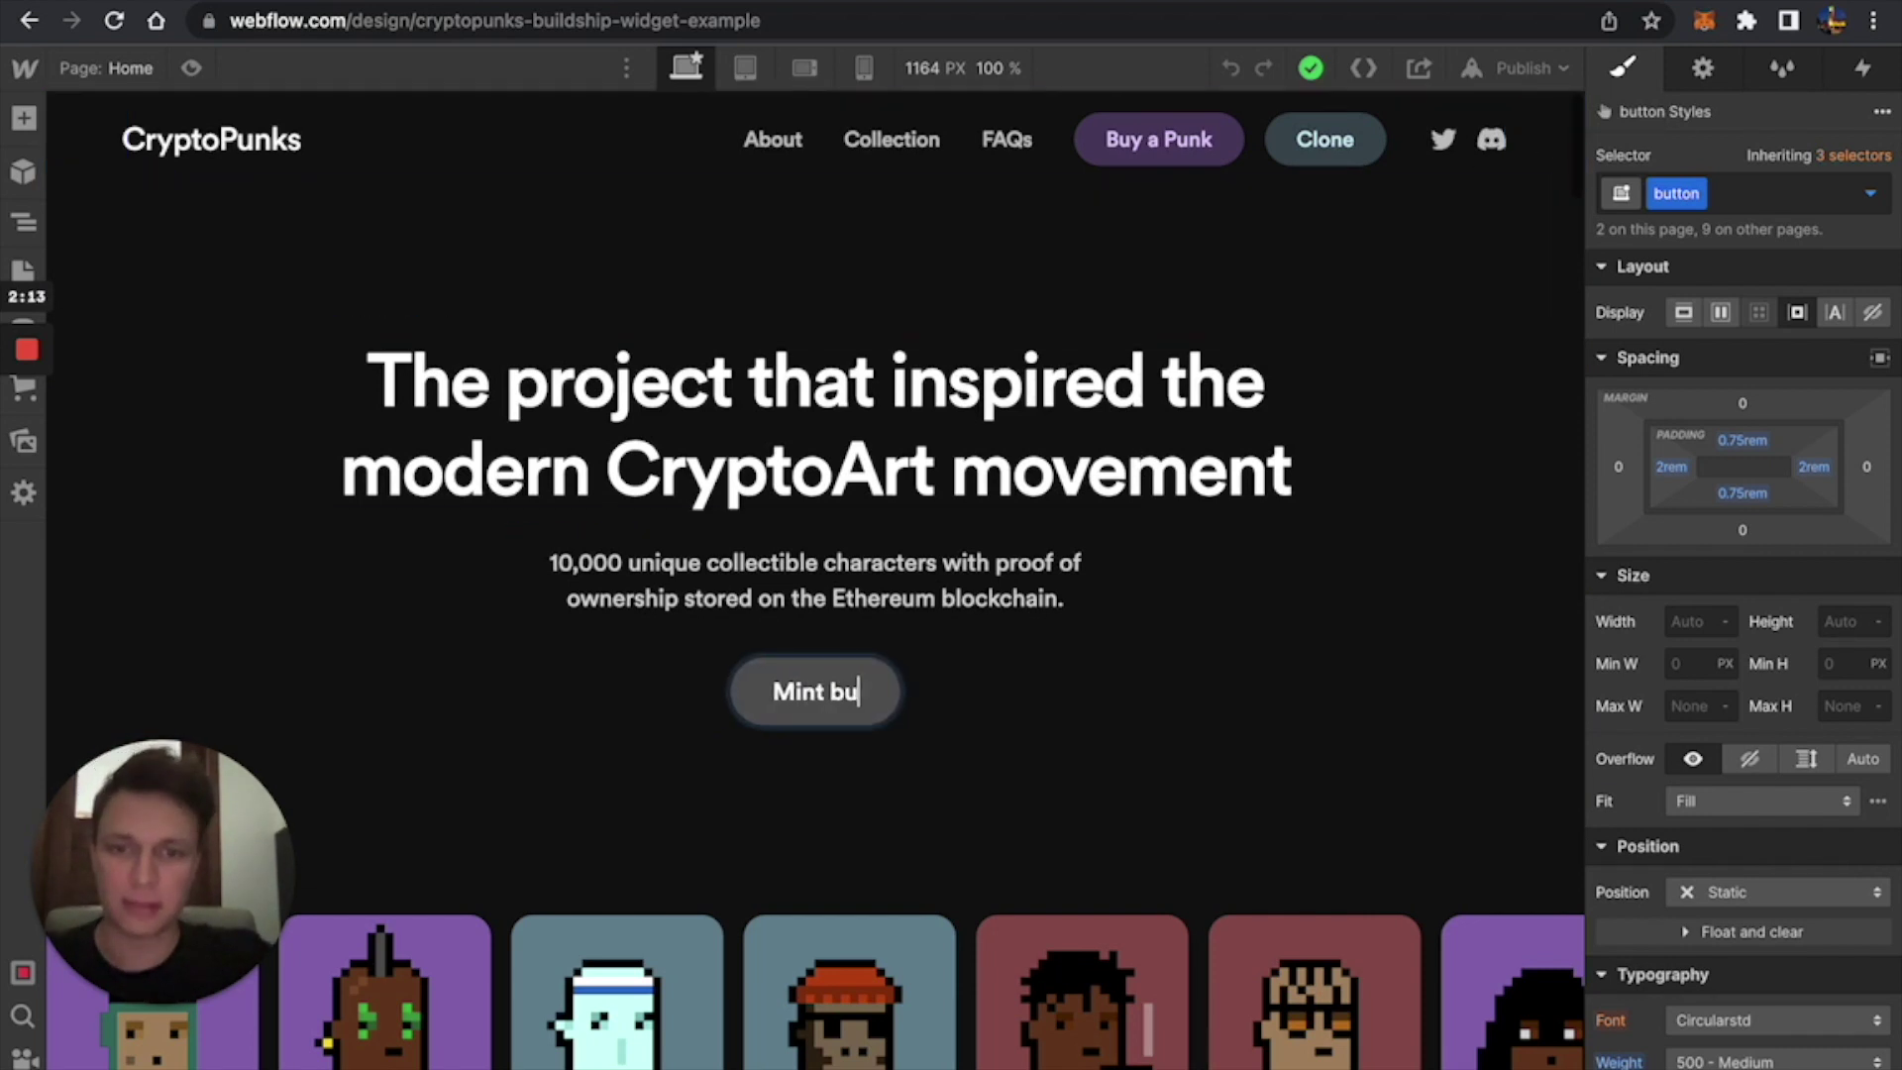
{"action": "key", "text": "BackSpace"}
{"action": "key", "text": "BackSpace"}
{"action": "type", "text": "now"}
{"action": "key", "text": "Escape"}
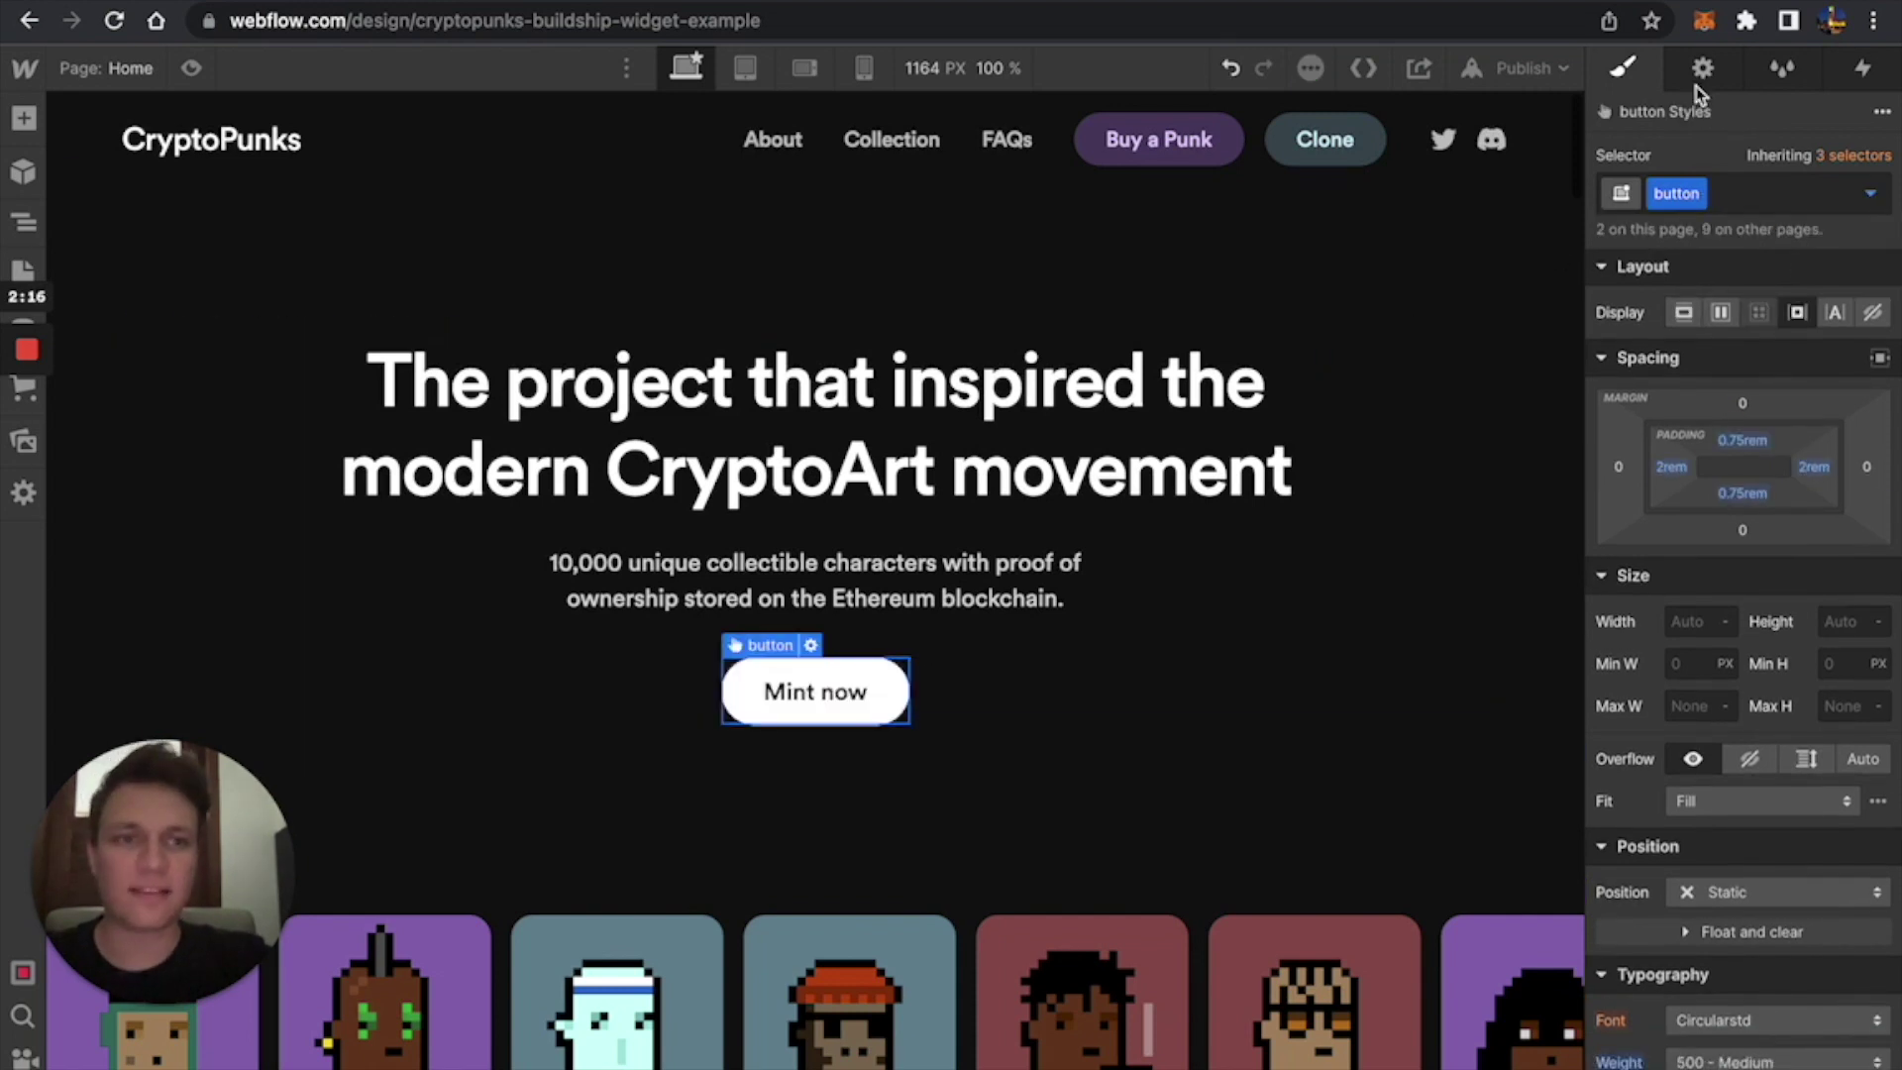
Remove the button's OpenSea link and give it the ID 'mint-button'.
{"action": "left_click", "coordinate": [1703, 68]}
{"action": "left_click", "coordinate": [1711, 297]}
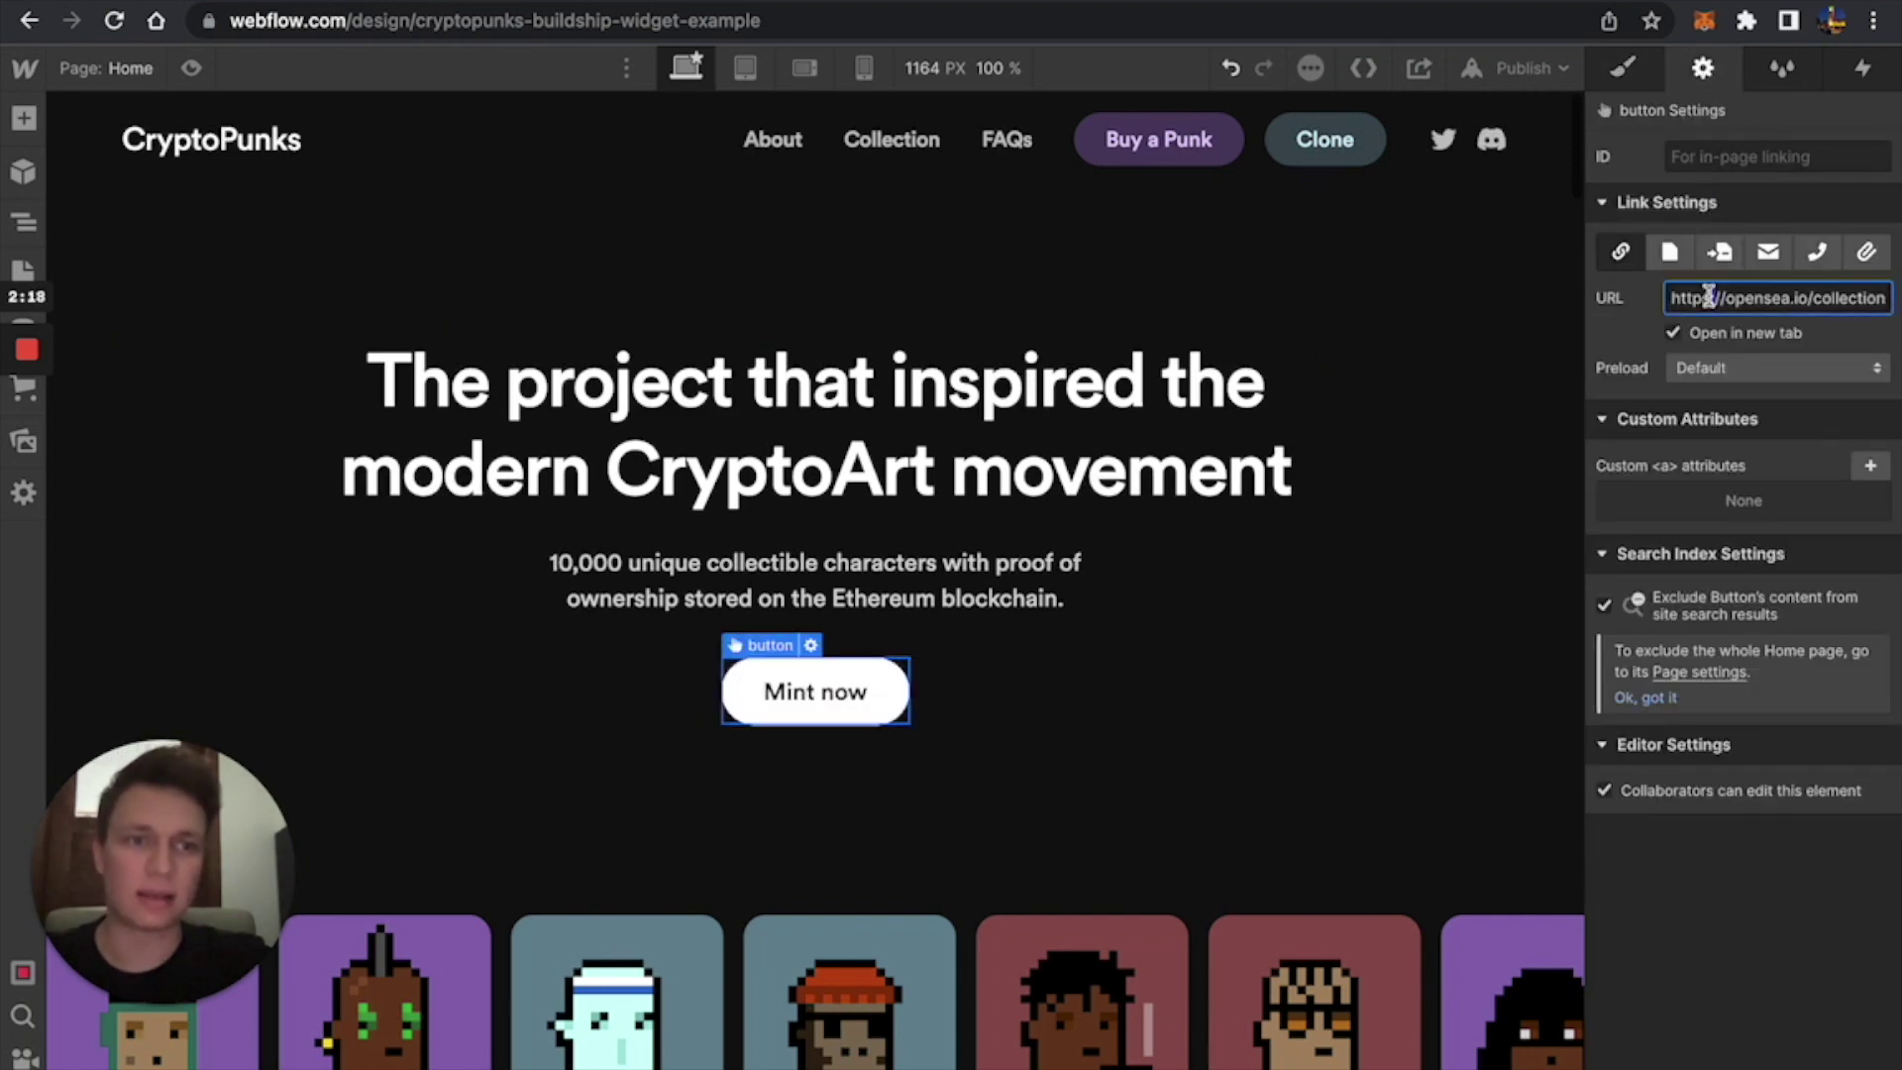
{"action": "key", "text": "super+a"}
{"action": "key", "text": "BackSpace"}
{"action": "left_click", "coordinate": [1727, 161]}
{"action": "type", "text": "m"}
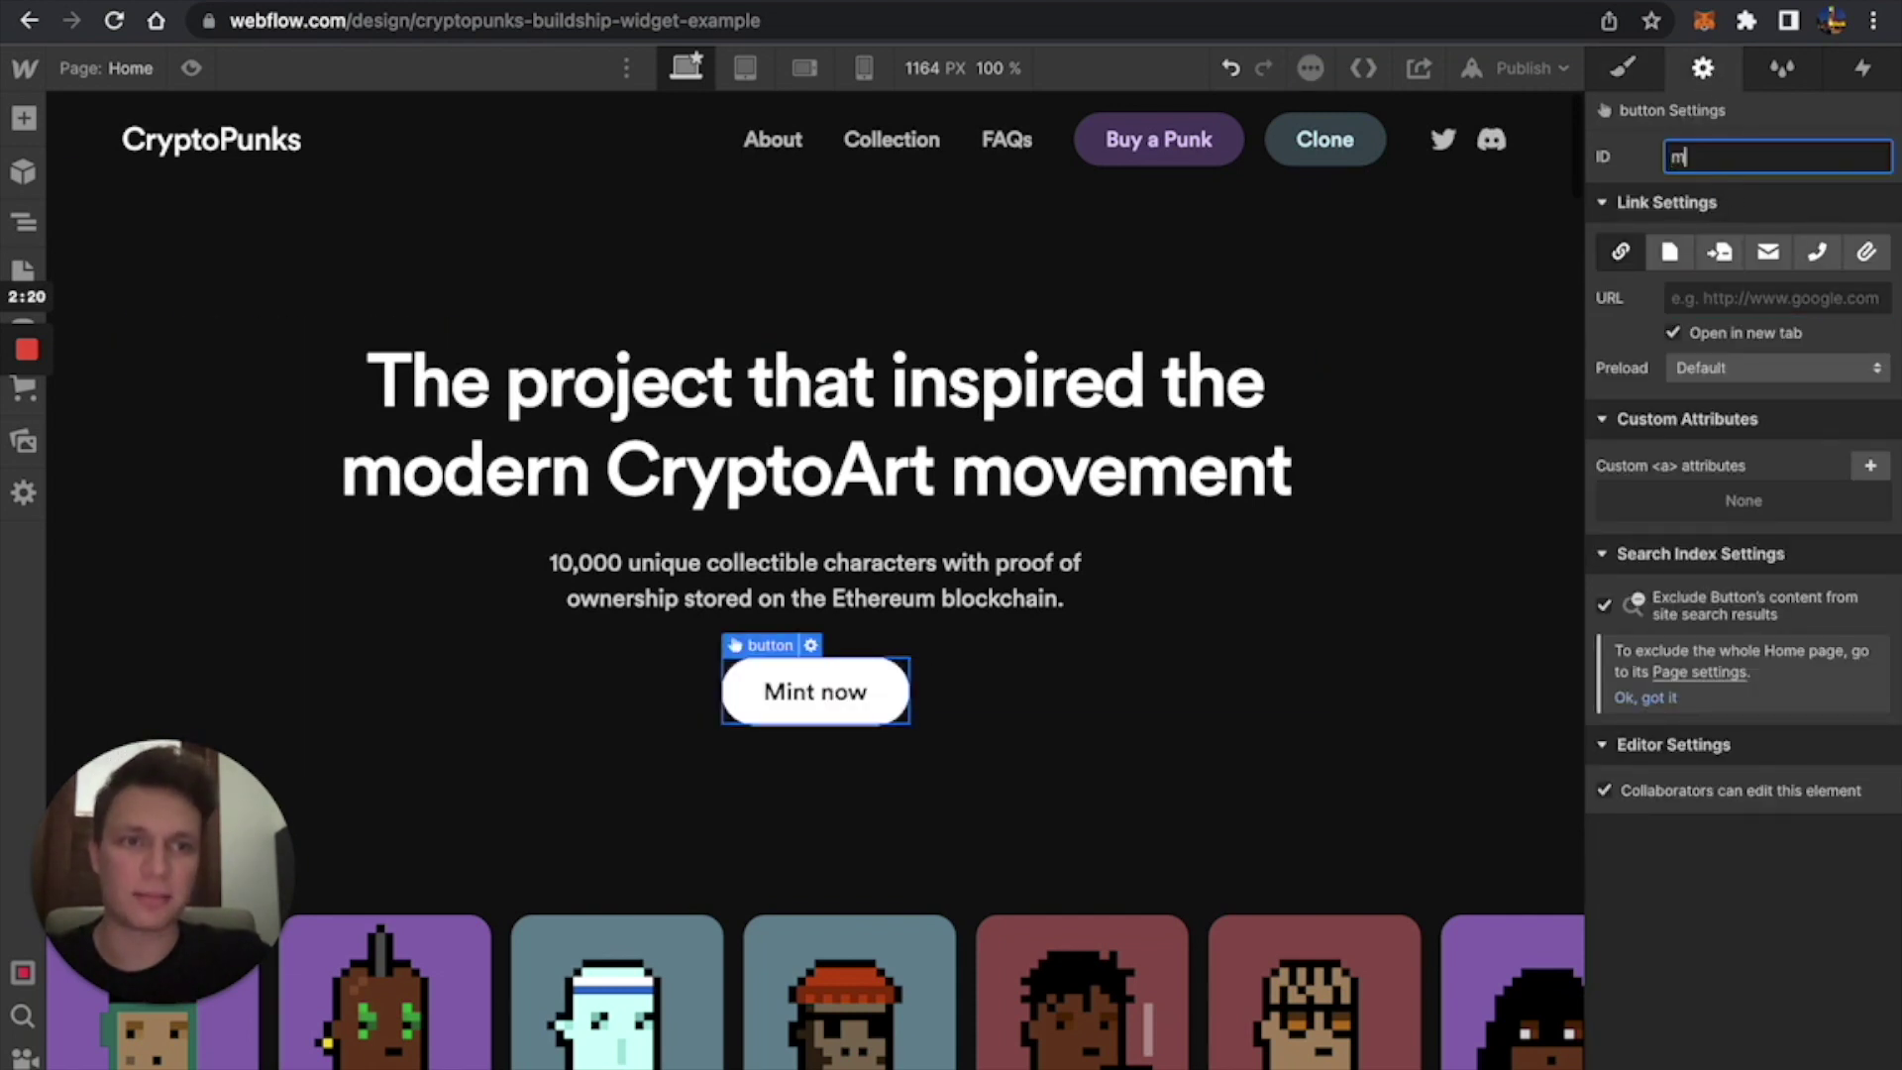
{"action": "type", "text": "int-button"}
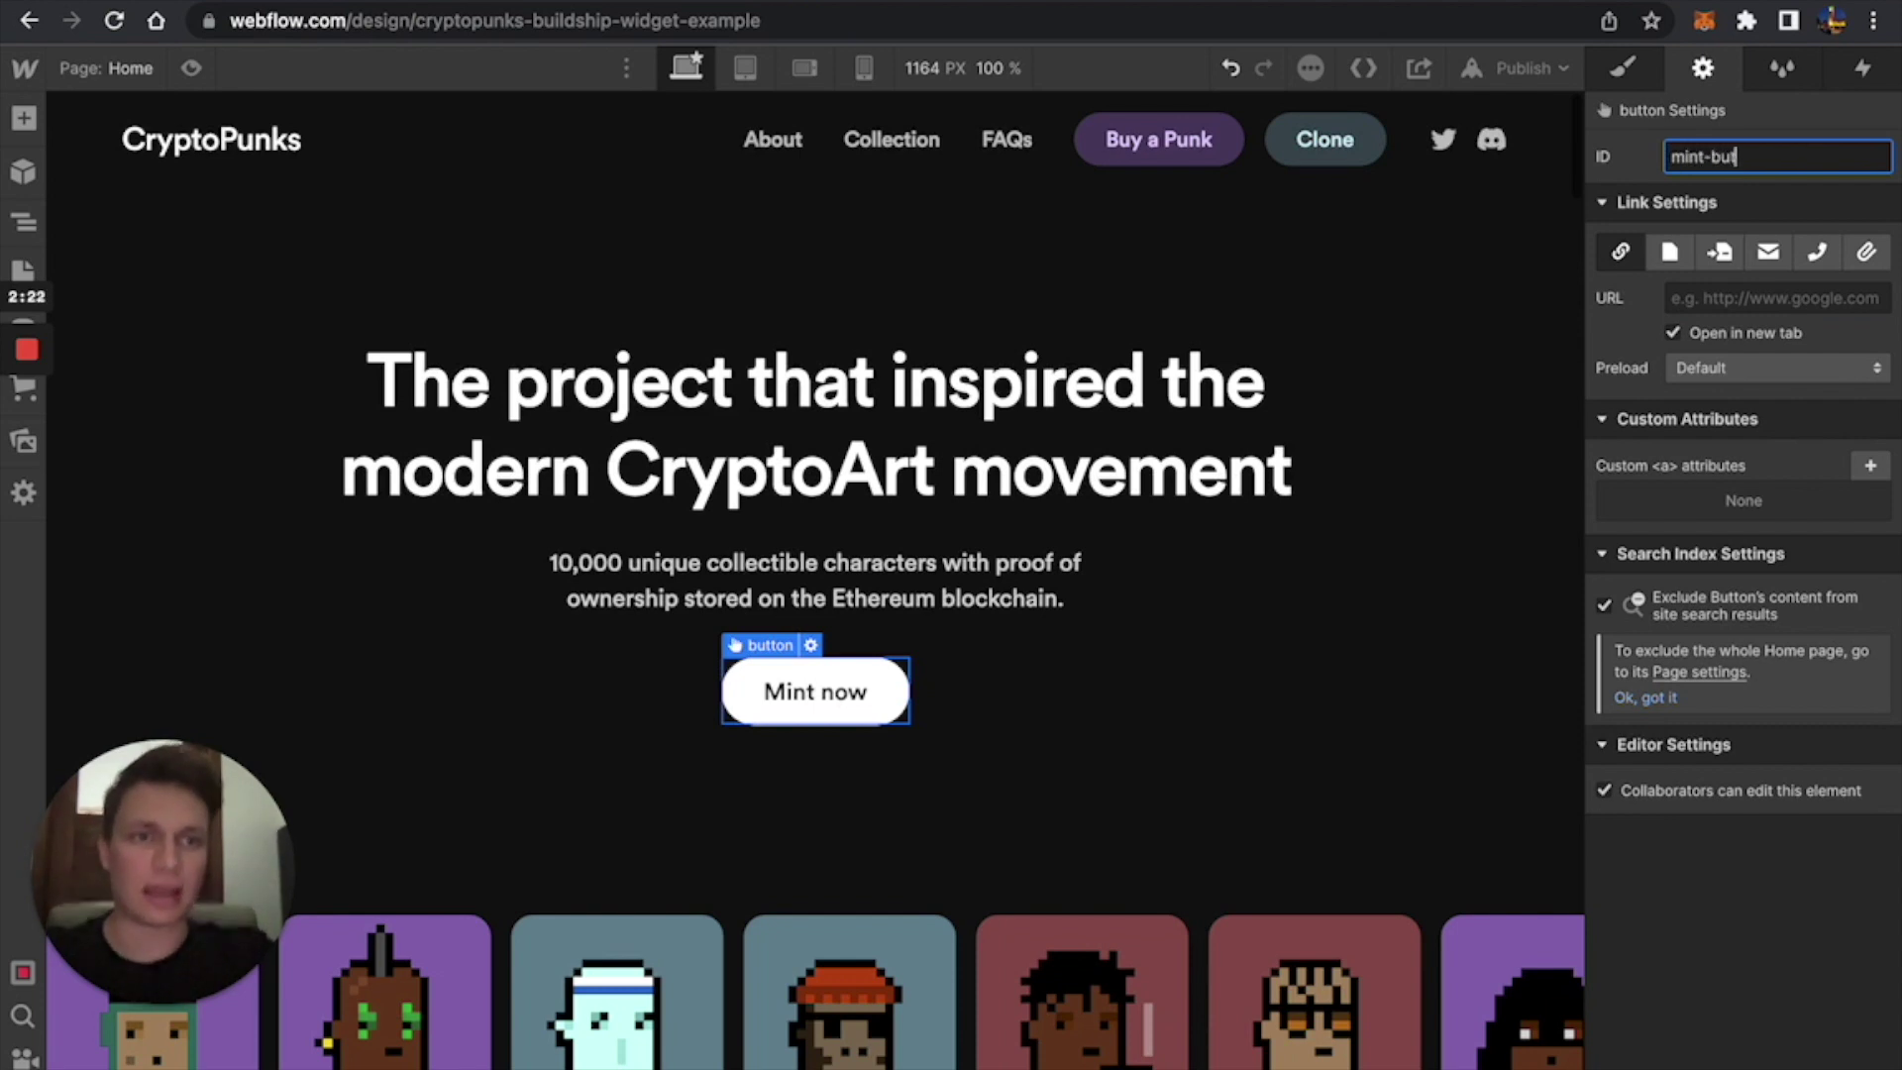
{"action": "left_click", "coordinate": [957, 223]}
Clear the navbar Clone button's link and relabel it 'Connect wallet'.
{"action": "left_click", "coordinate": [1288, 161]}
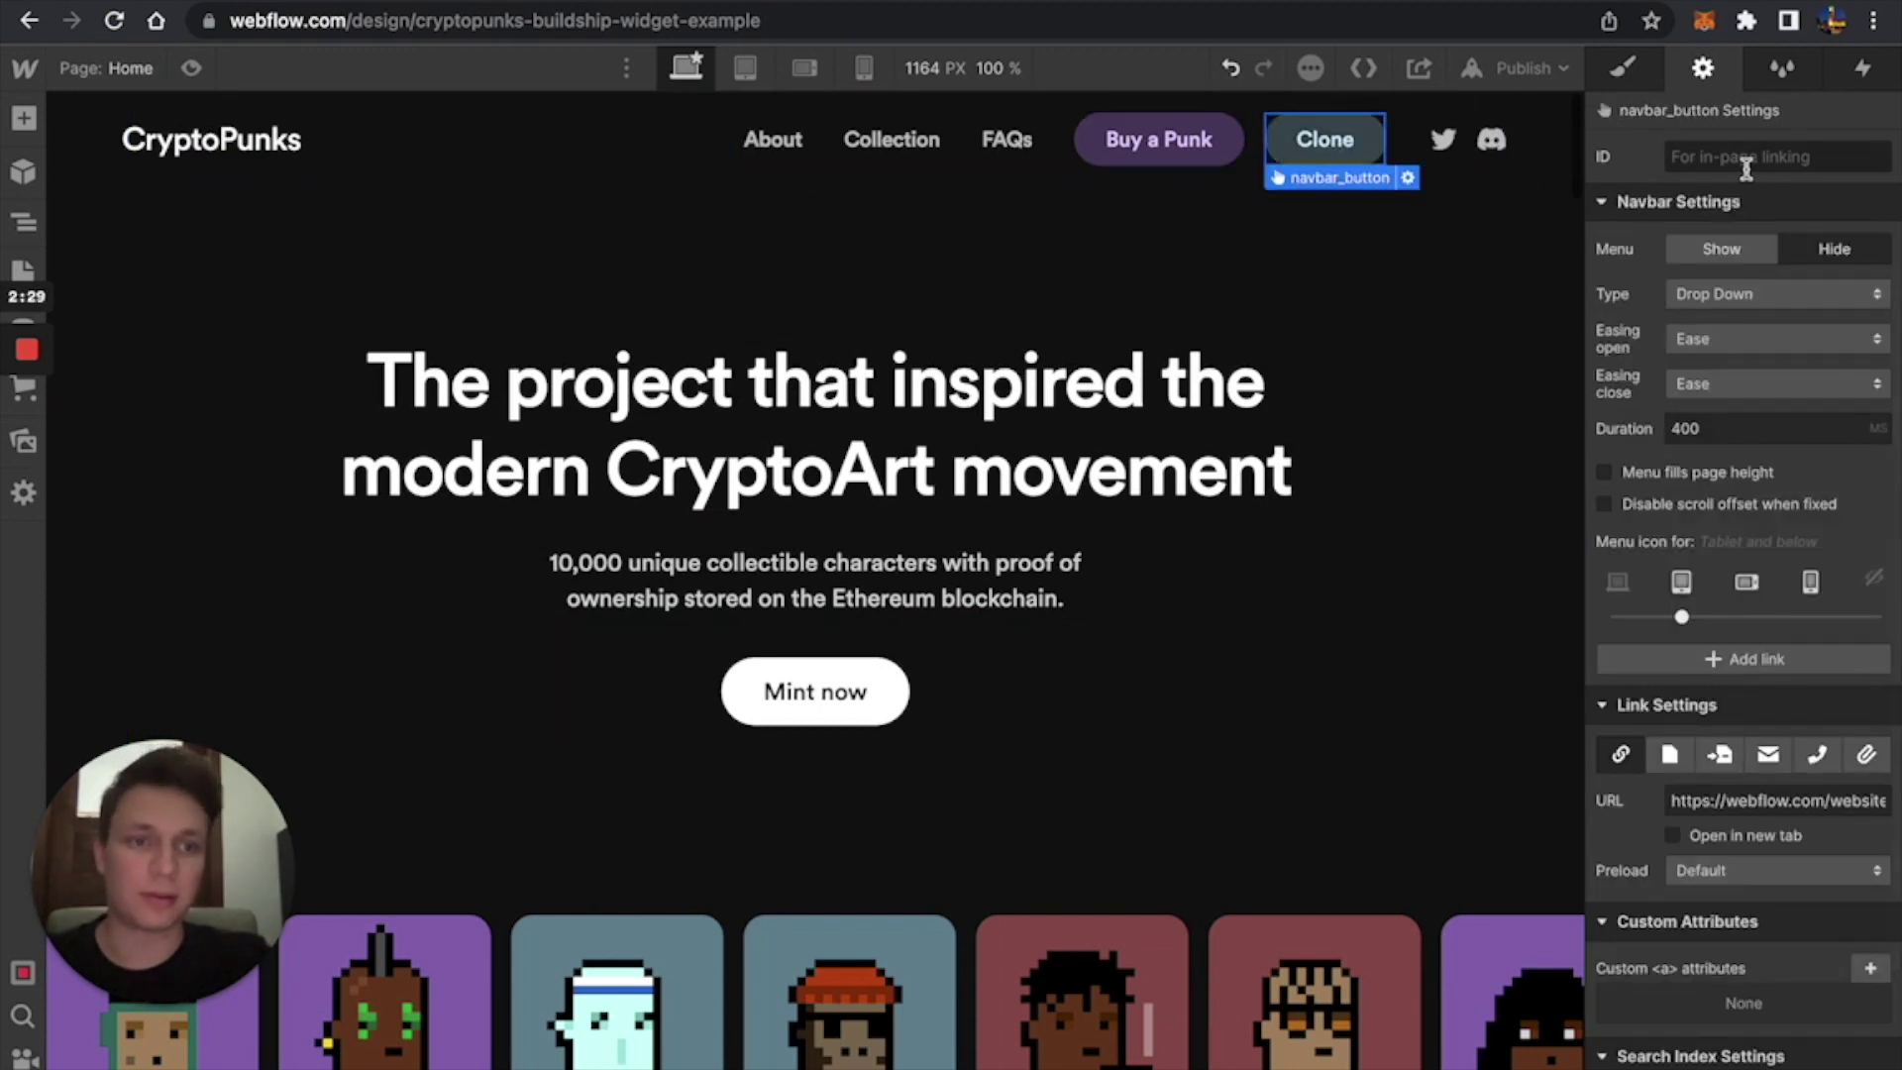
{"action": "triple_click", "coordinate": [1790, 793]}
{"action": "key", "text": "BackSpace"}
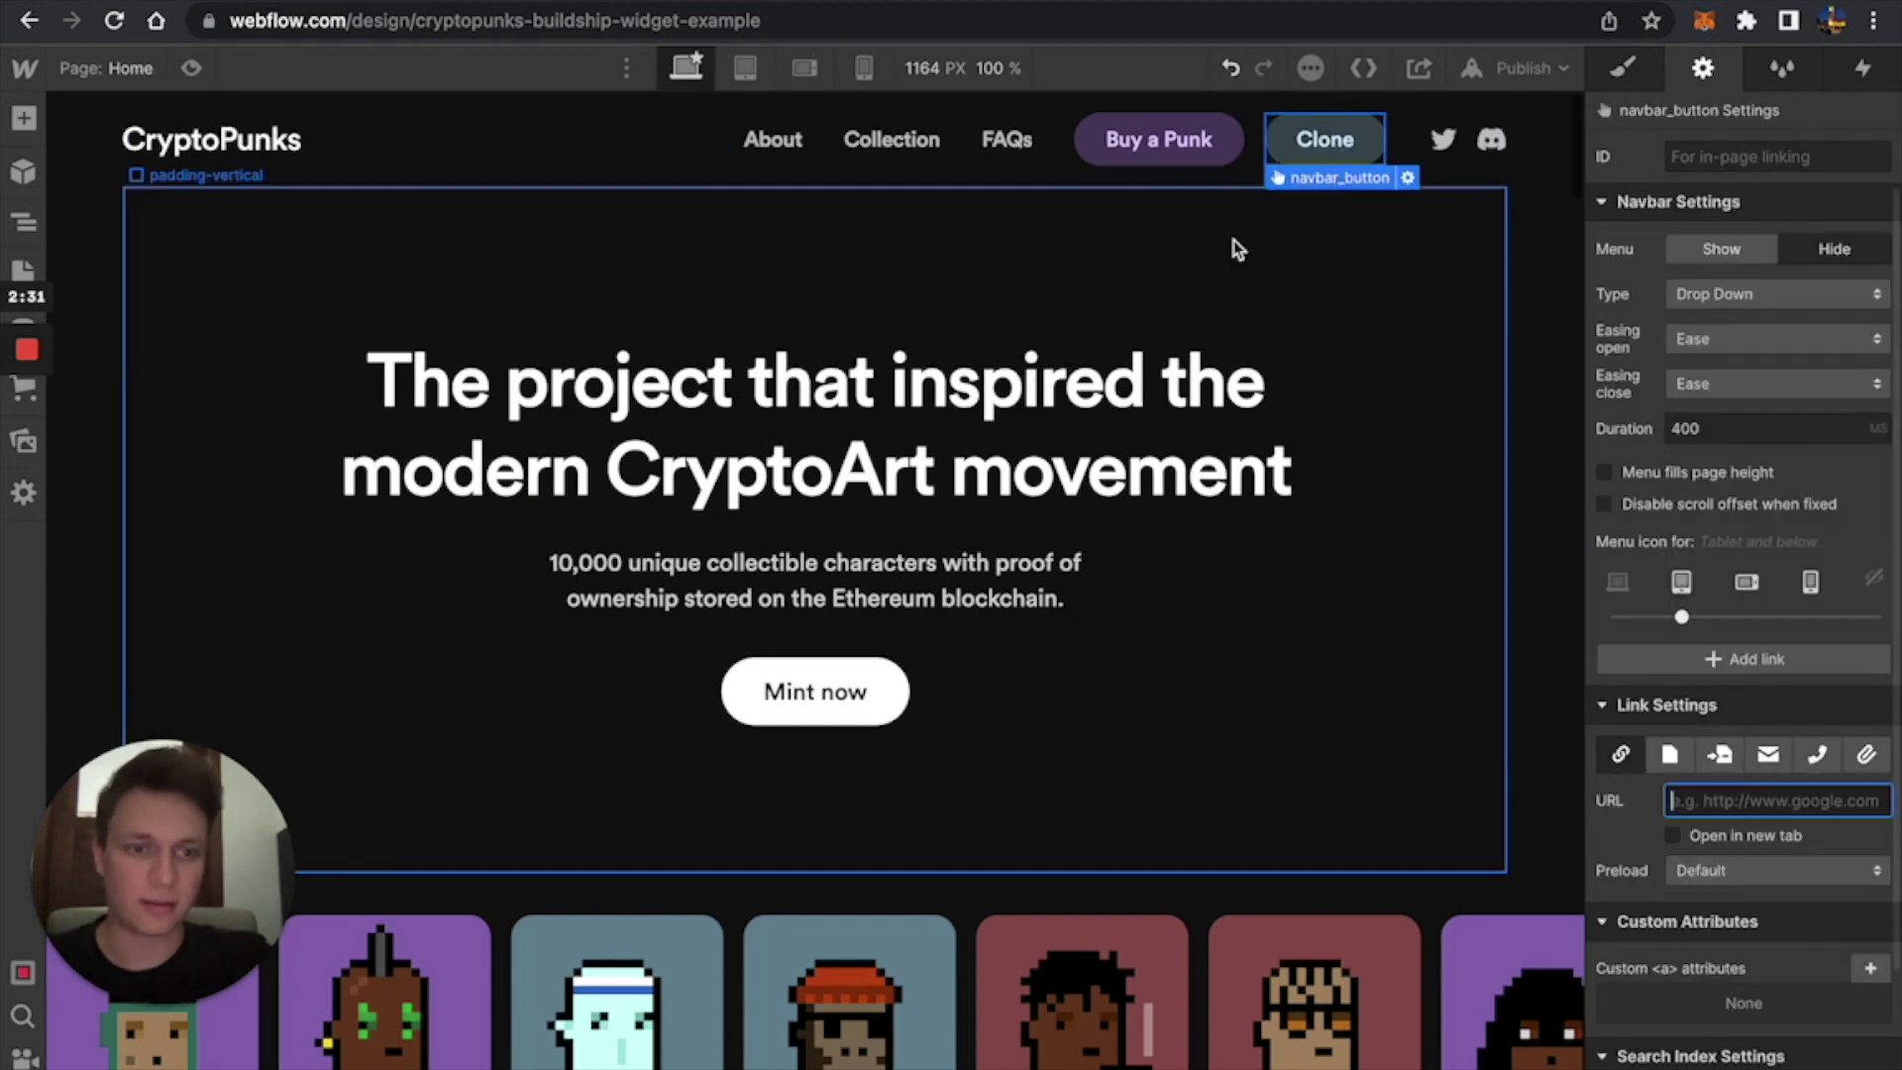
{"action": "double_click", "coordinate": [1315, 138]}
{"action": "type", "text": "Connec"}
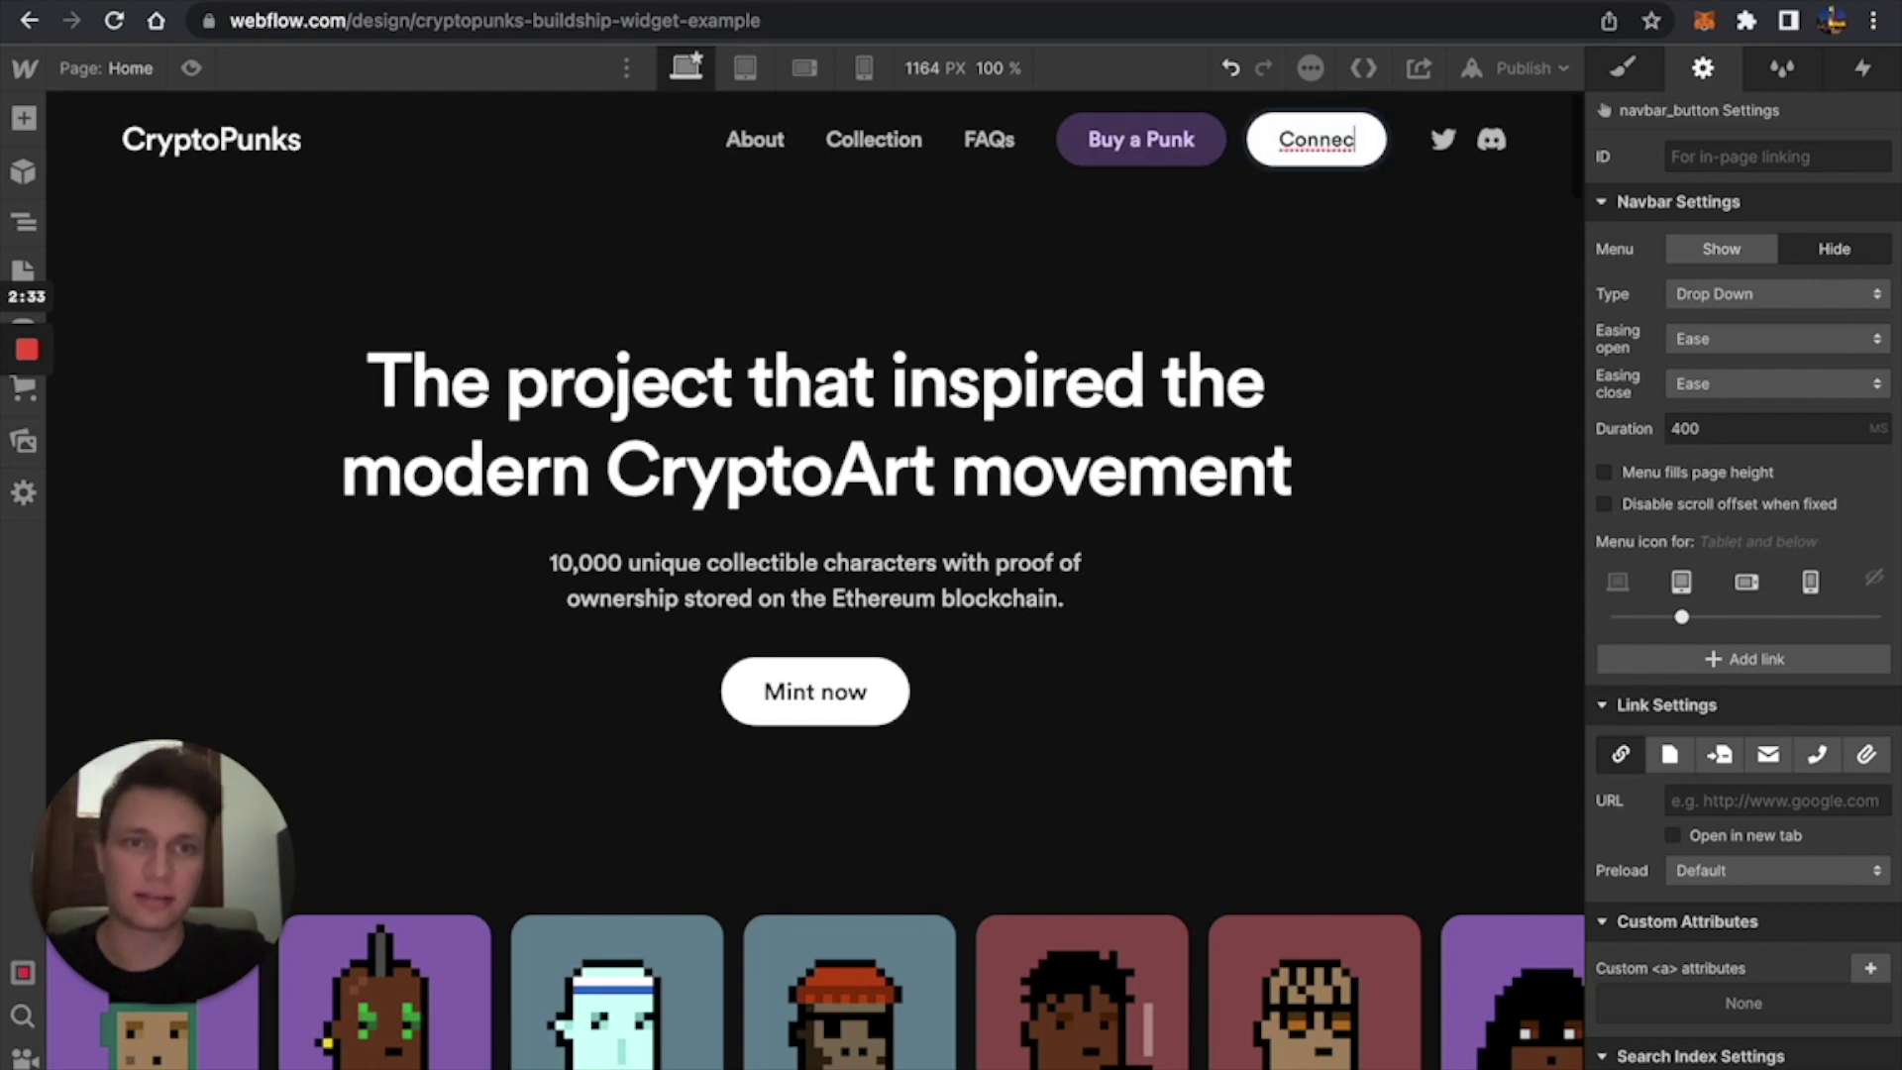
{"action": "type", "text": "t wallet"}
{"action": "key", "text": "Escape"}
Delete the Buy a Punk button and give Connect wallet the ID 'connect'.
{"action": "left_click", "coordinate": [1110, 139]}
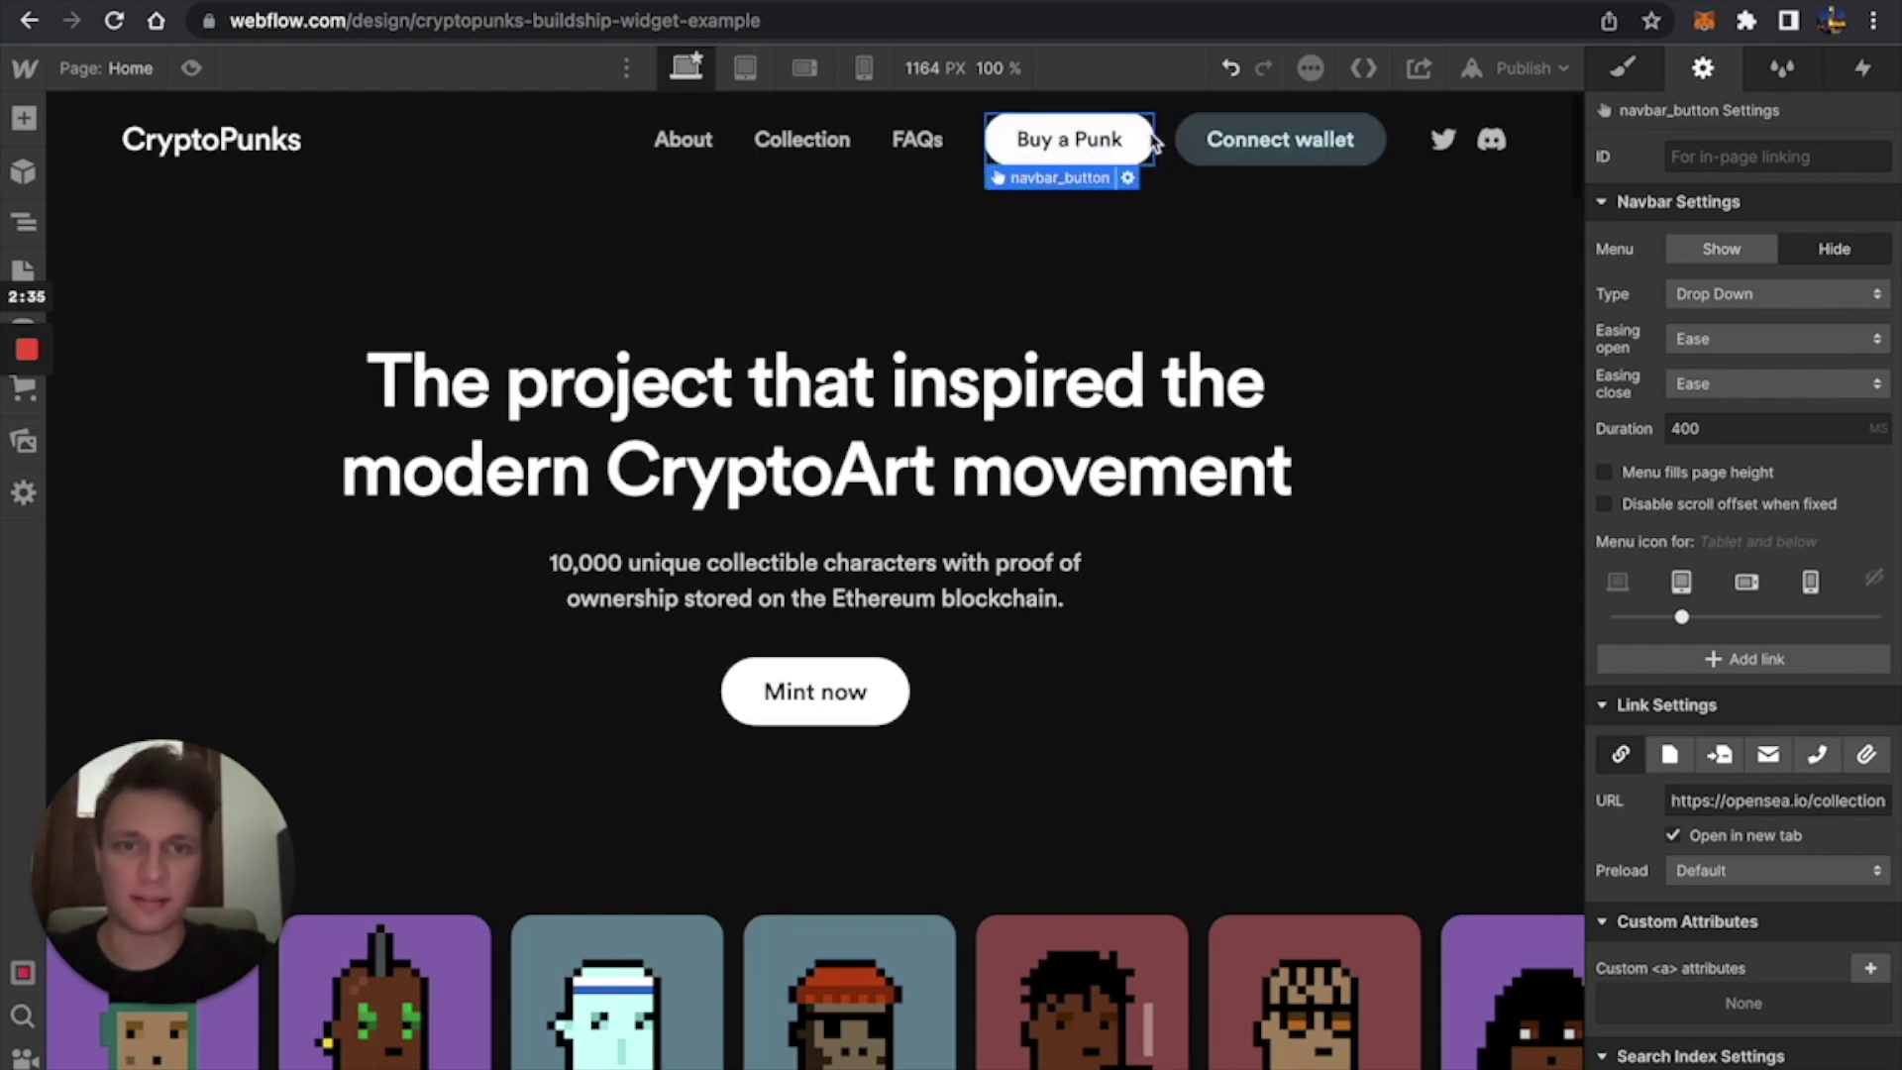
{"action": "key", "text": "Delete"}
{"action": "left_click", "coordinate": [885, 682]}
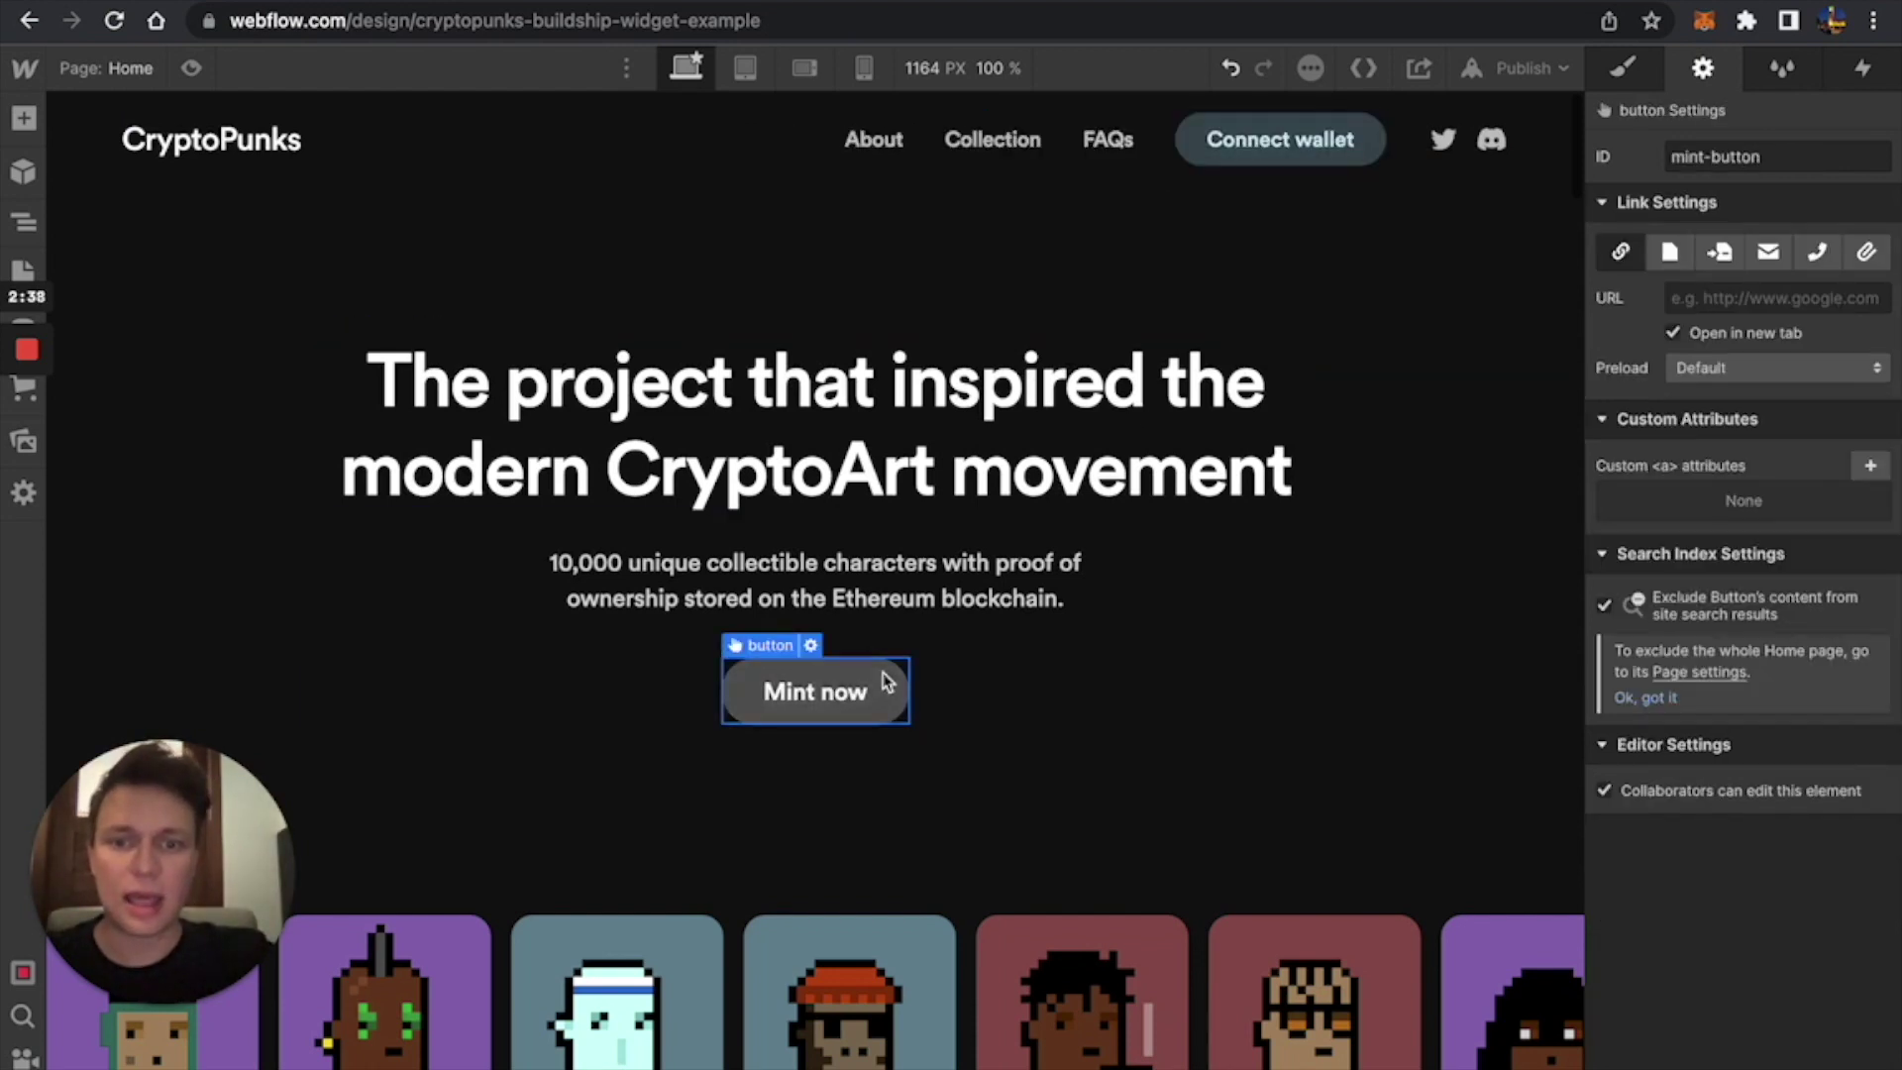
{"action": "left_click", "coordinate": [1273, 144]}
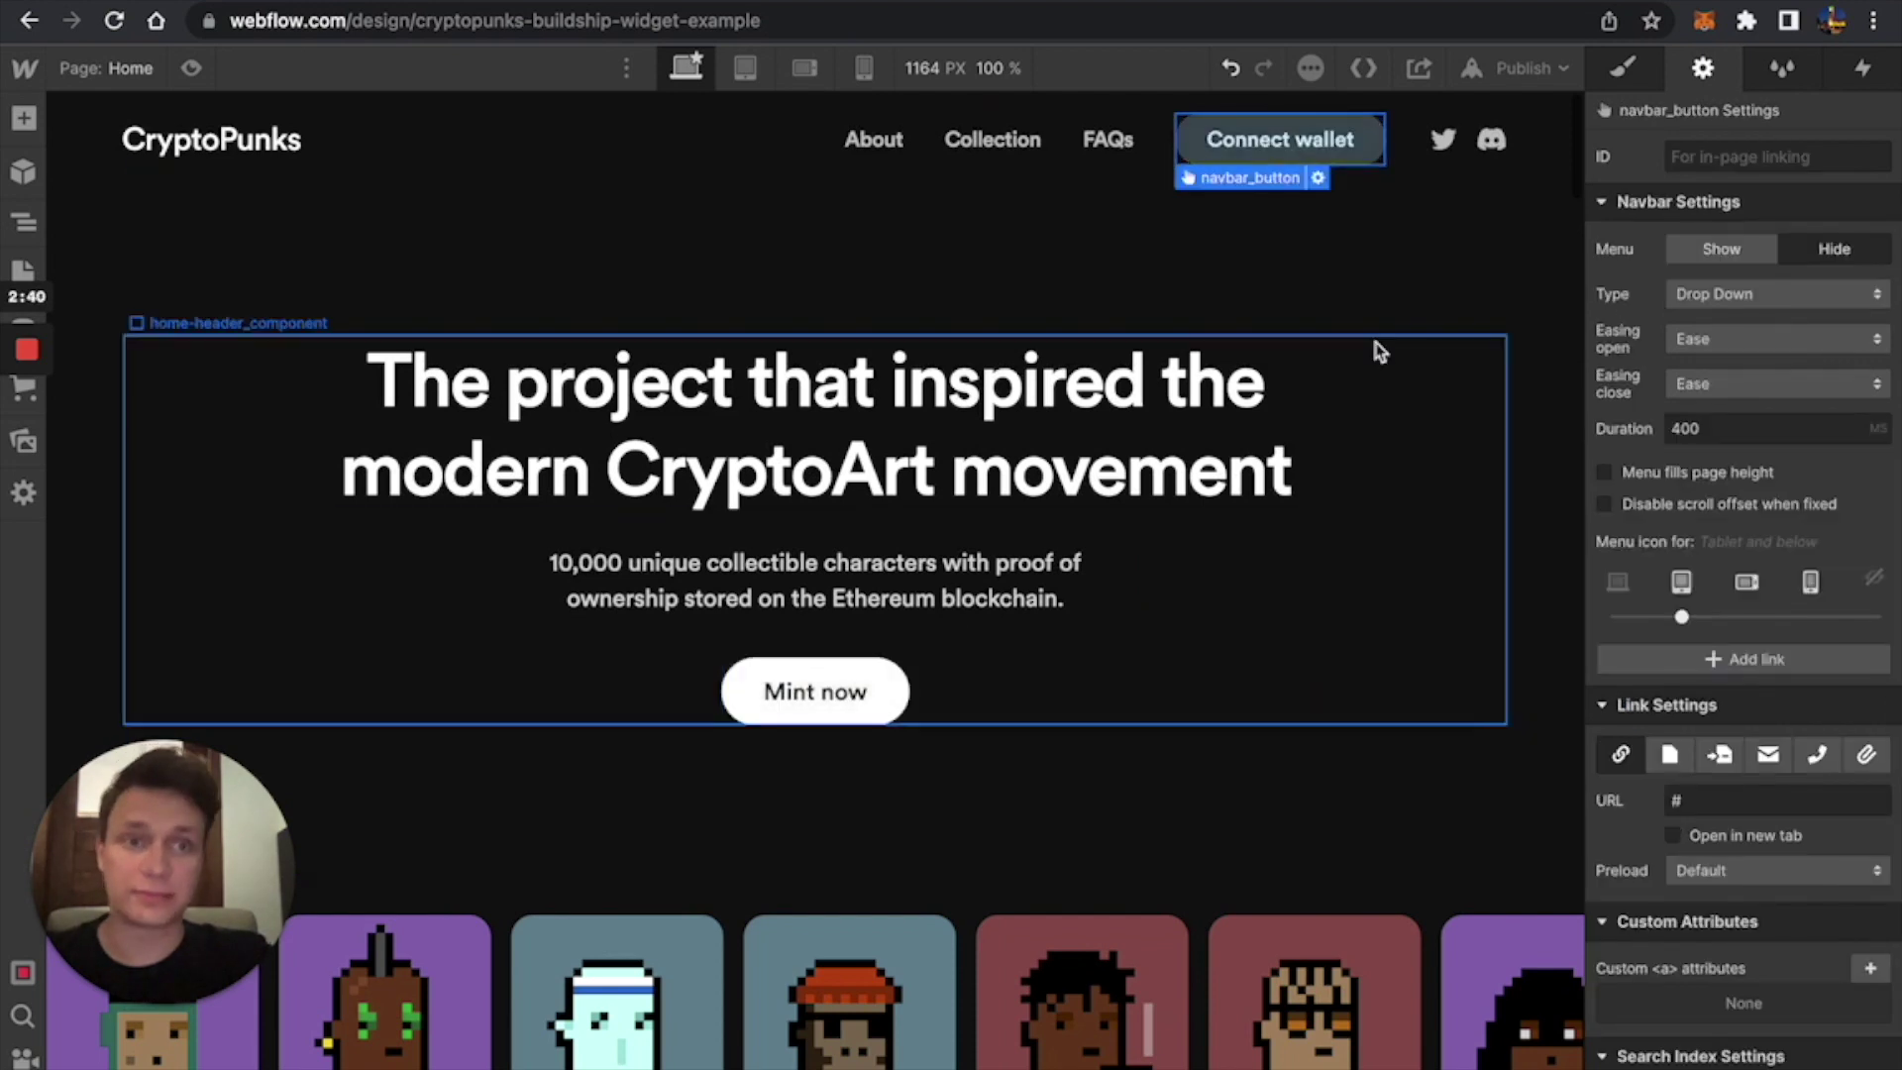
{"action": "left_click", "coordinate": [1694, 156]}
{"action": "type", "text": "conn"}
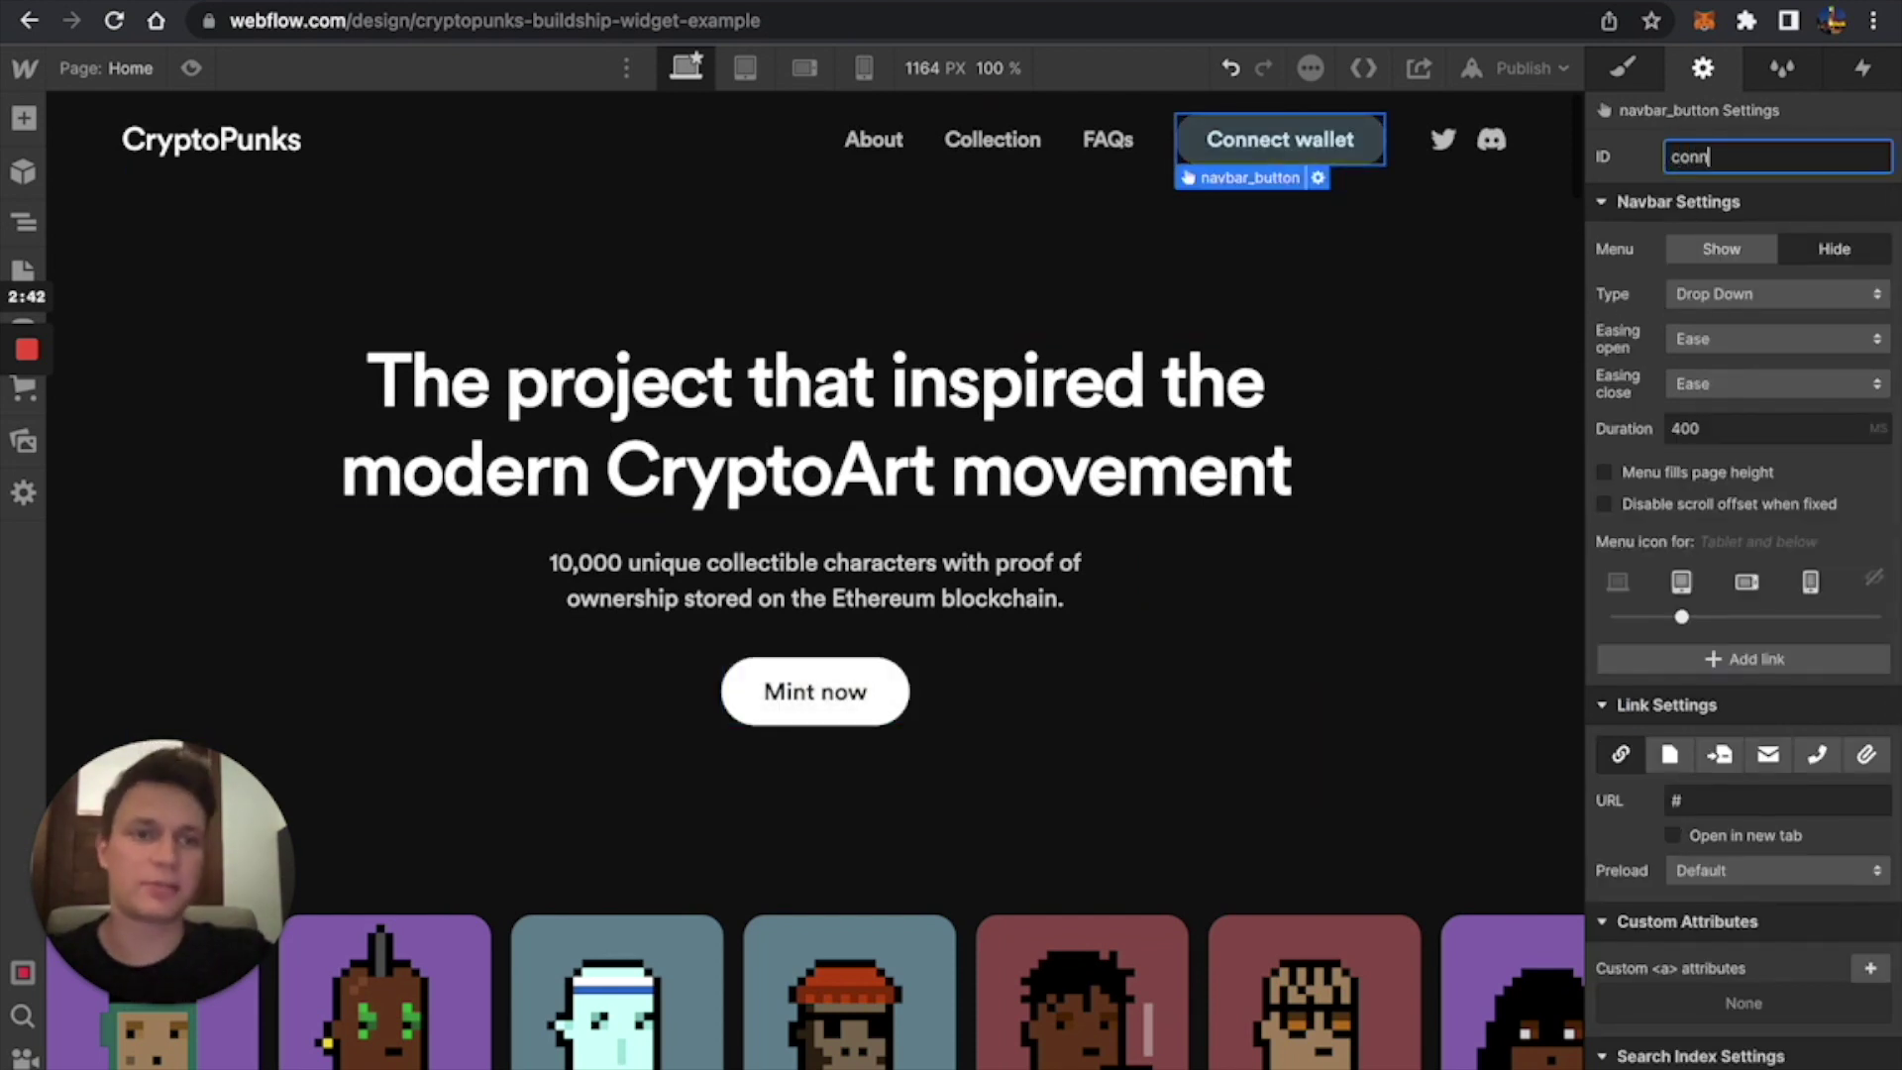
{"action": "type", "text": "ect"}
{"action": "left_click", "coordinate": [1228, 309]}
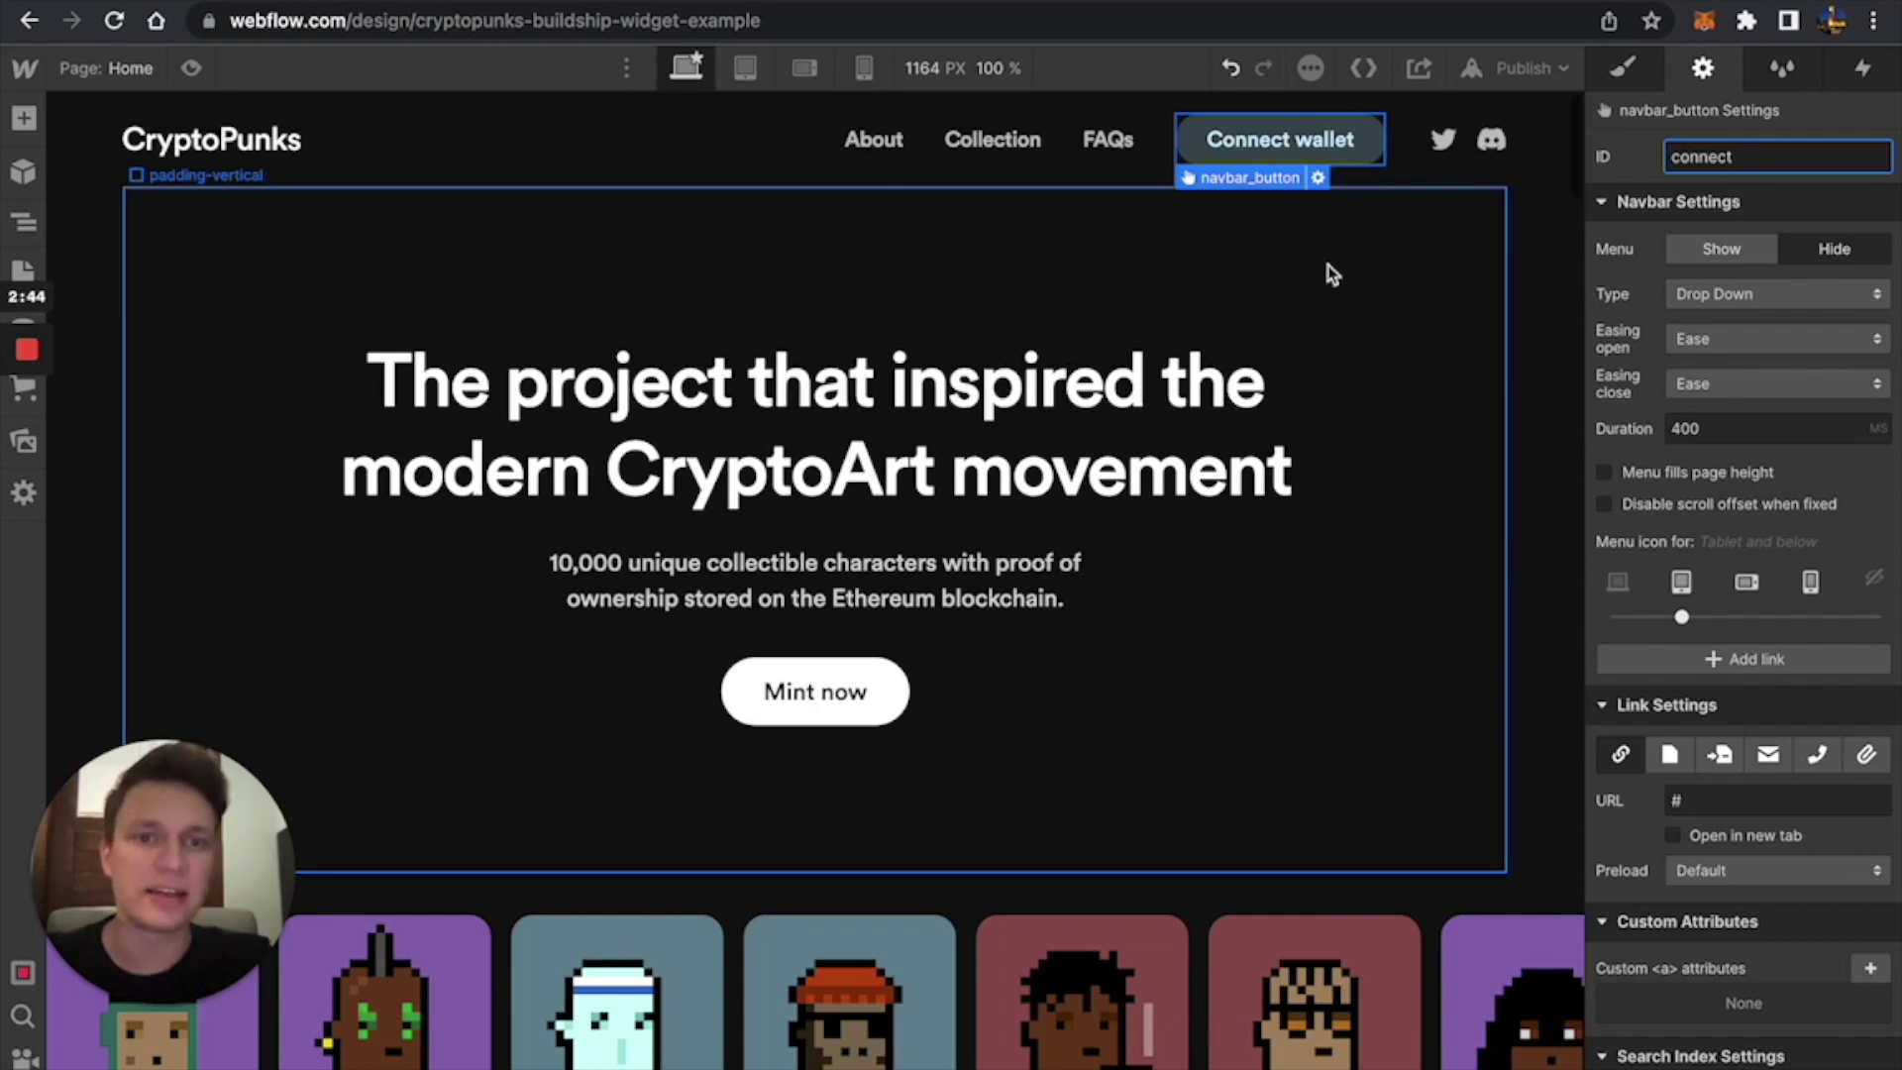
Place an Embed element below the row of punks.
{"action": "left_click", "coordinate": [871, 692]}
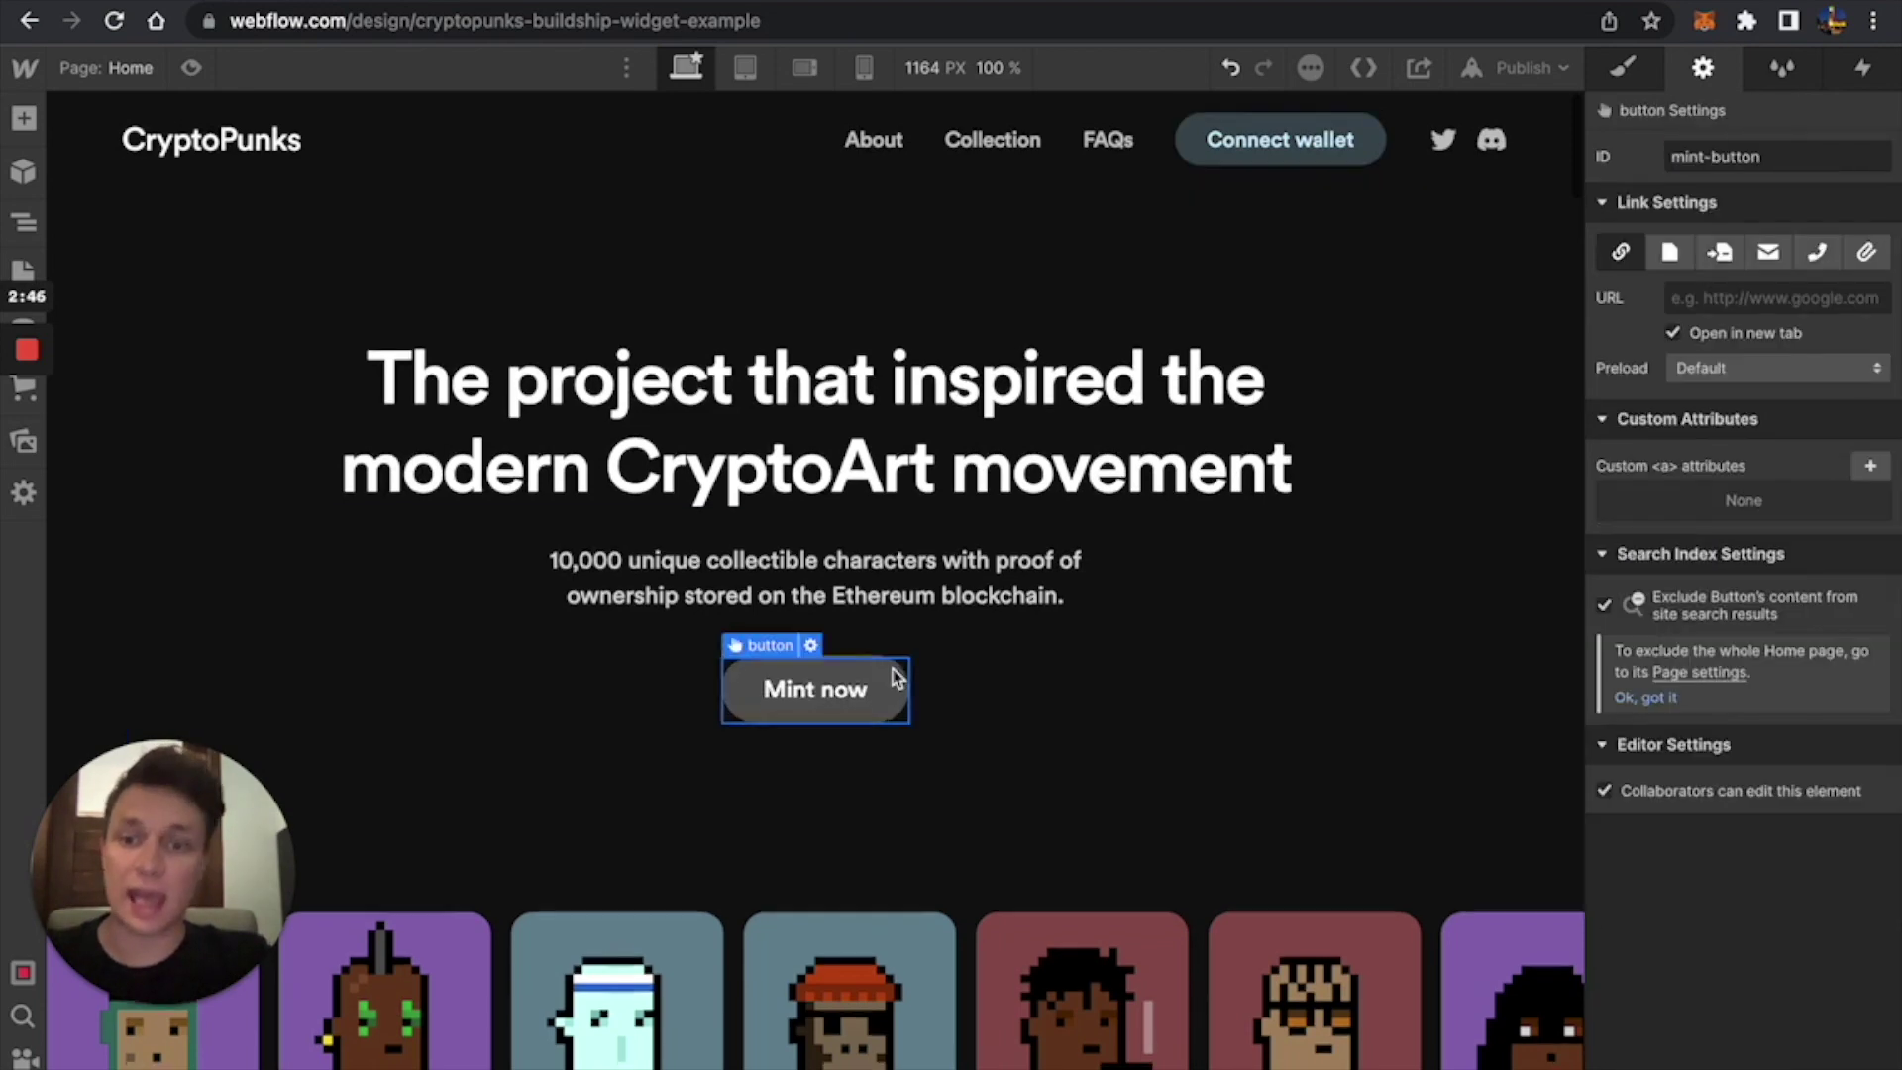
{"action": "scroll", "coordinate": [872, 683], "scroll_direction": "down", "scroll_amount": 5}
{"action": "left_click", "coordinate": [24, 118]}
{"action": "scroll", "coordinate": [225, 487], "scroll_direction": "down", "scroll_amount": 10}
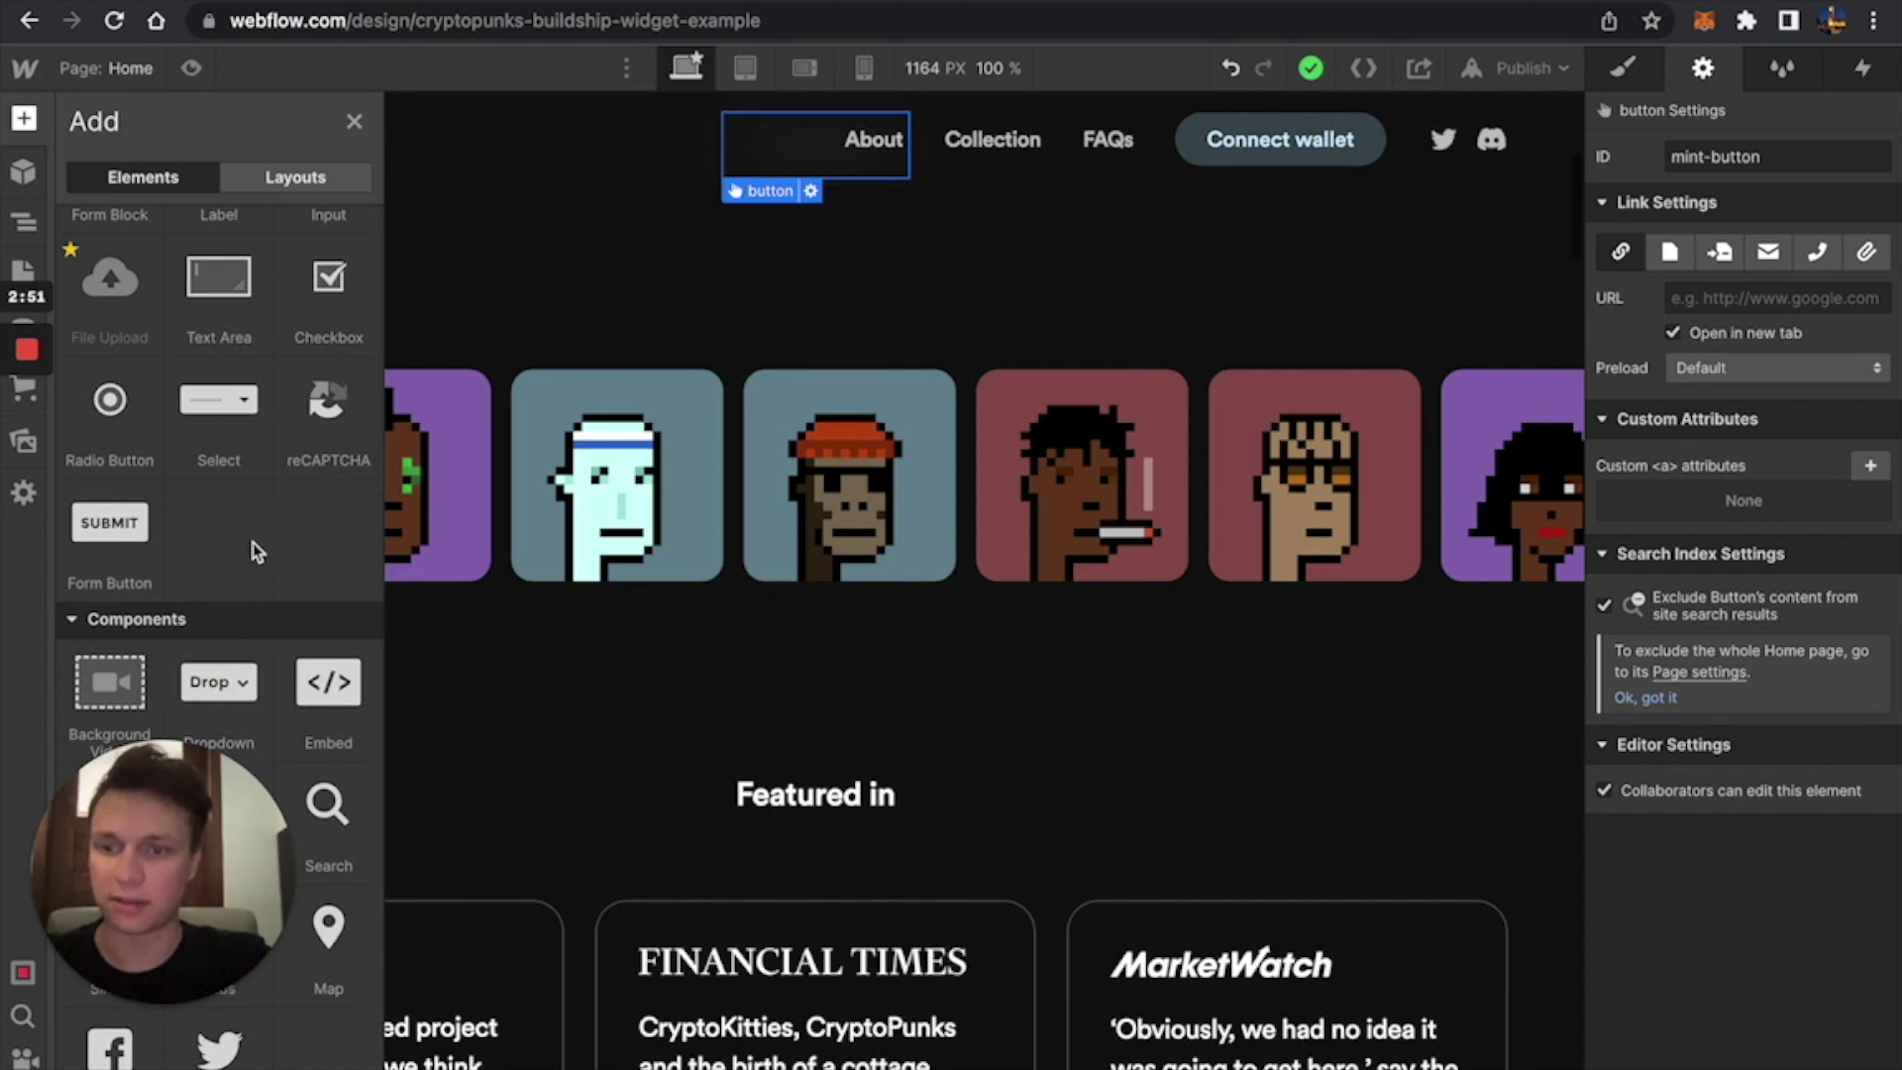
{"action": "left_click_drag", "start_coordinate": [332, 684], "coordinate": [627, 628]}
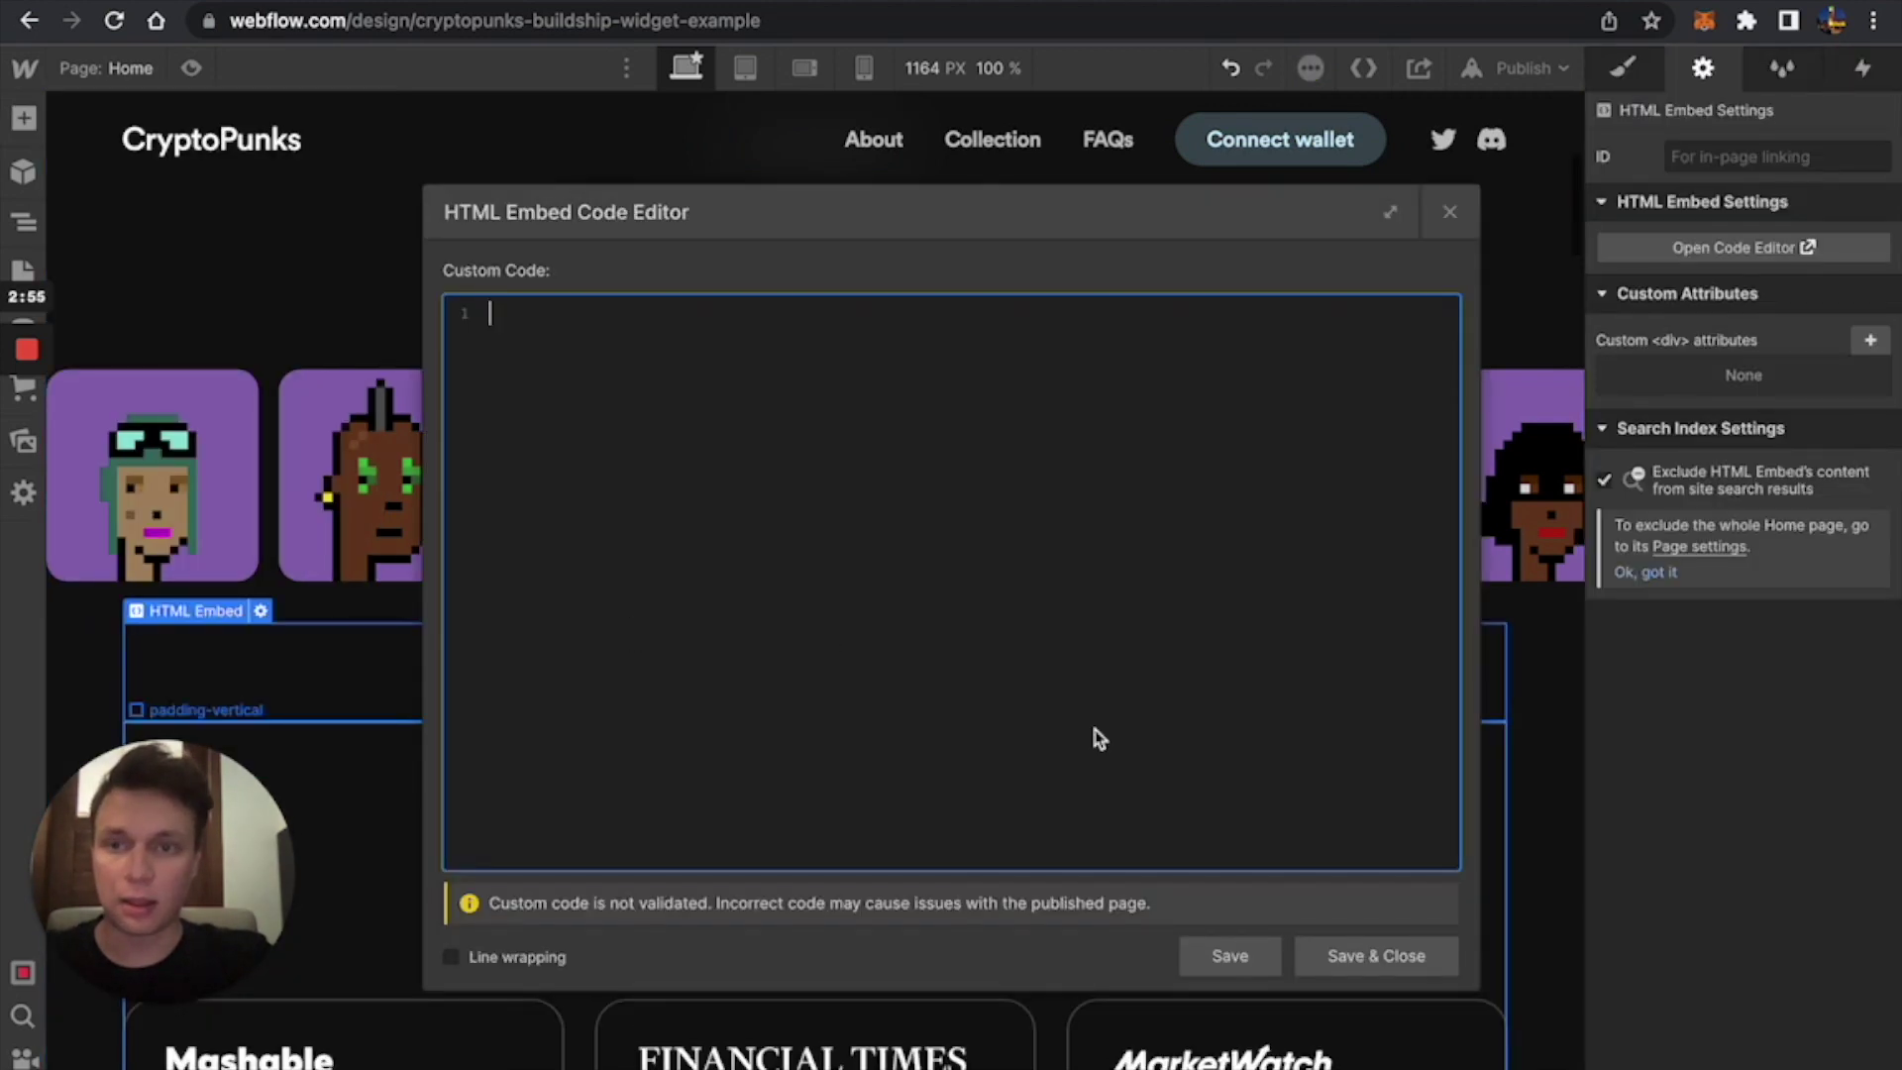
Copy the Buildship widget code snippet from the docs and paste it into the embed.
{"action": "key", "text": "ctrl+Tab"}
{"action": "key", "text": "ctrl+Tab"}
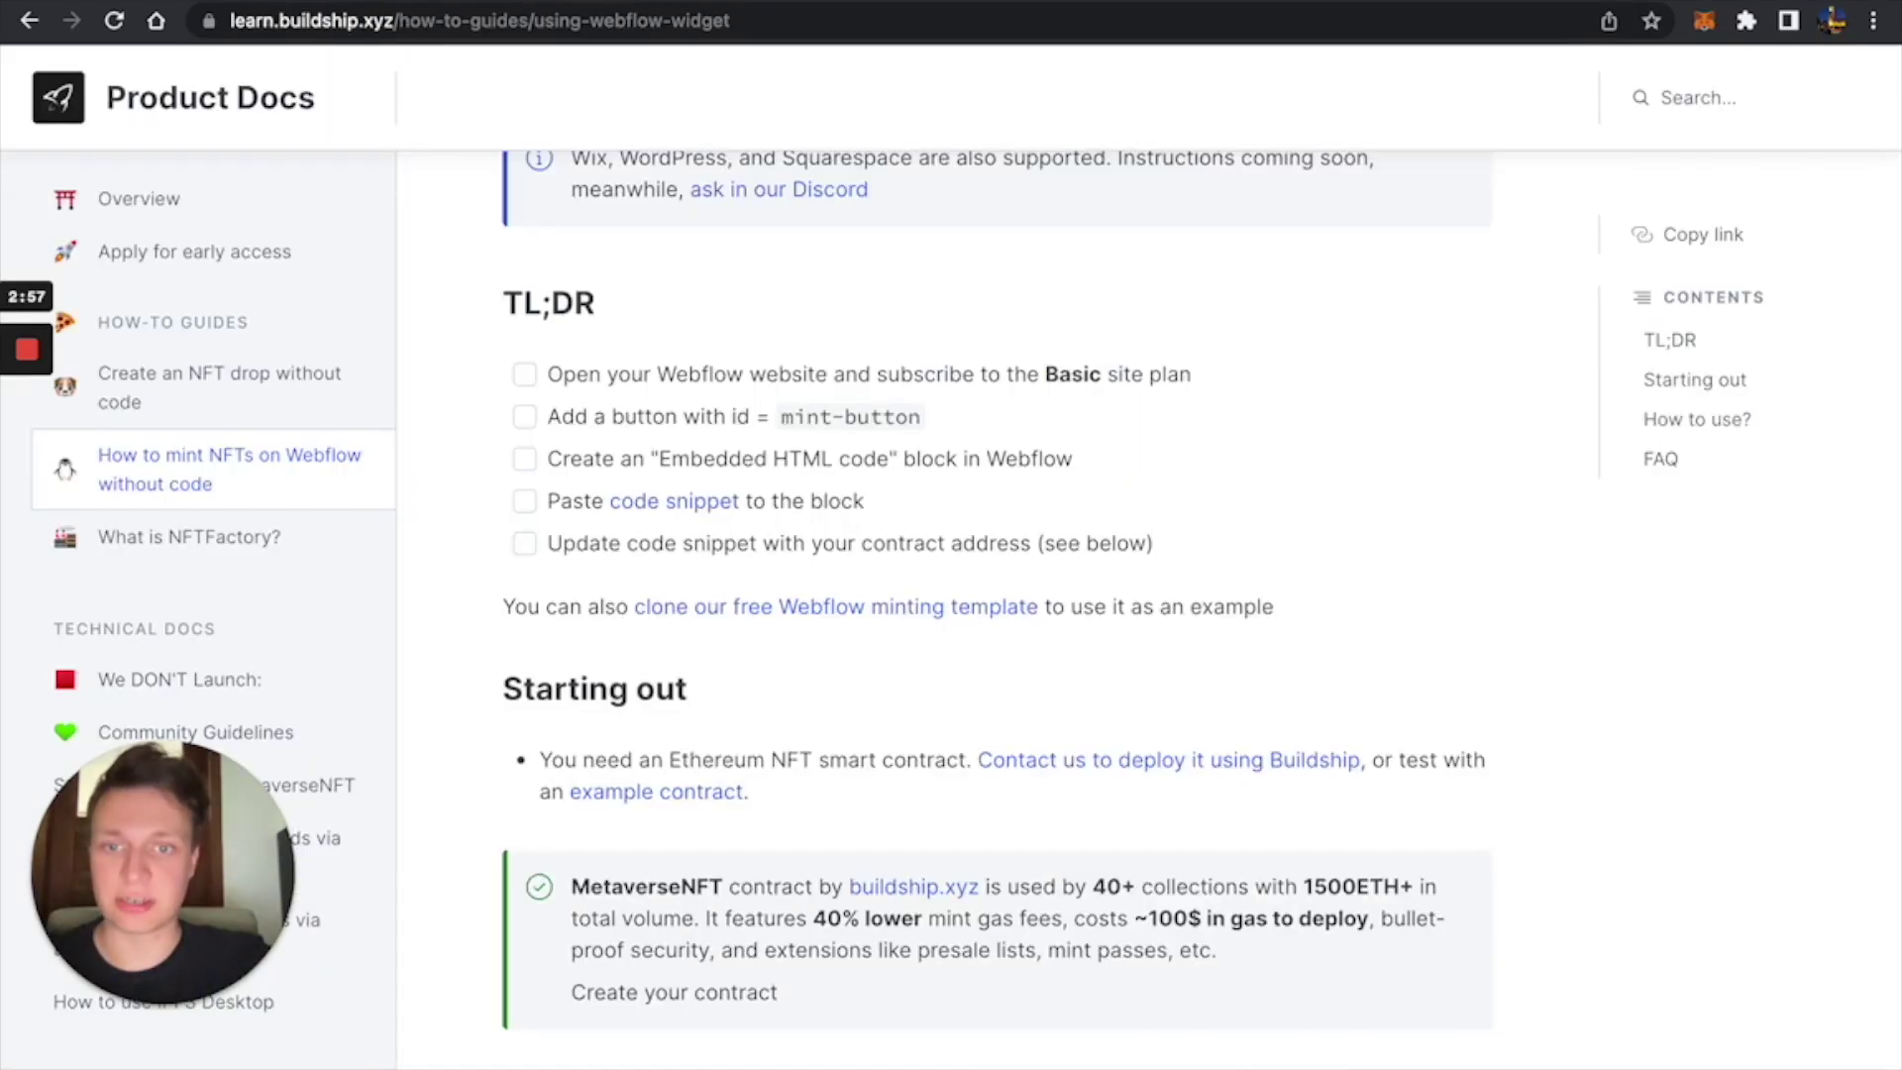
{"action": "scroll", "coordinate": [708, 543], "scroll_direction": "down", "scroll_amount": 5}
{"action": "scroll", "coordinate": [708, 543], "scroll_direction": "down", "scroll_amount": 7}
{"action": "scroll", "coordinate": [708, 543], "scroll_direction": "up", "scroll_amount": 2}
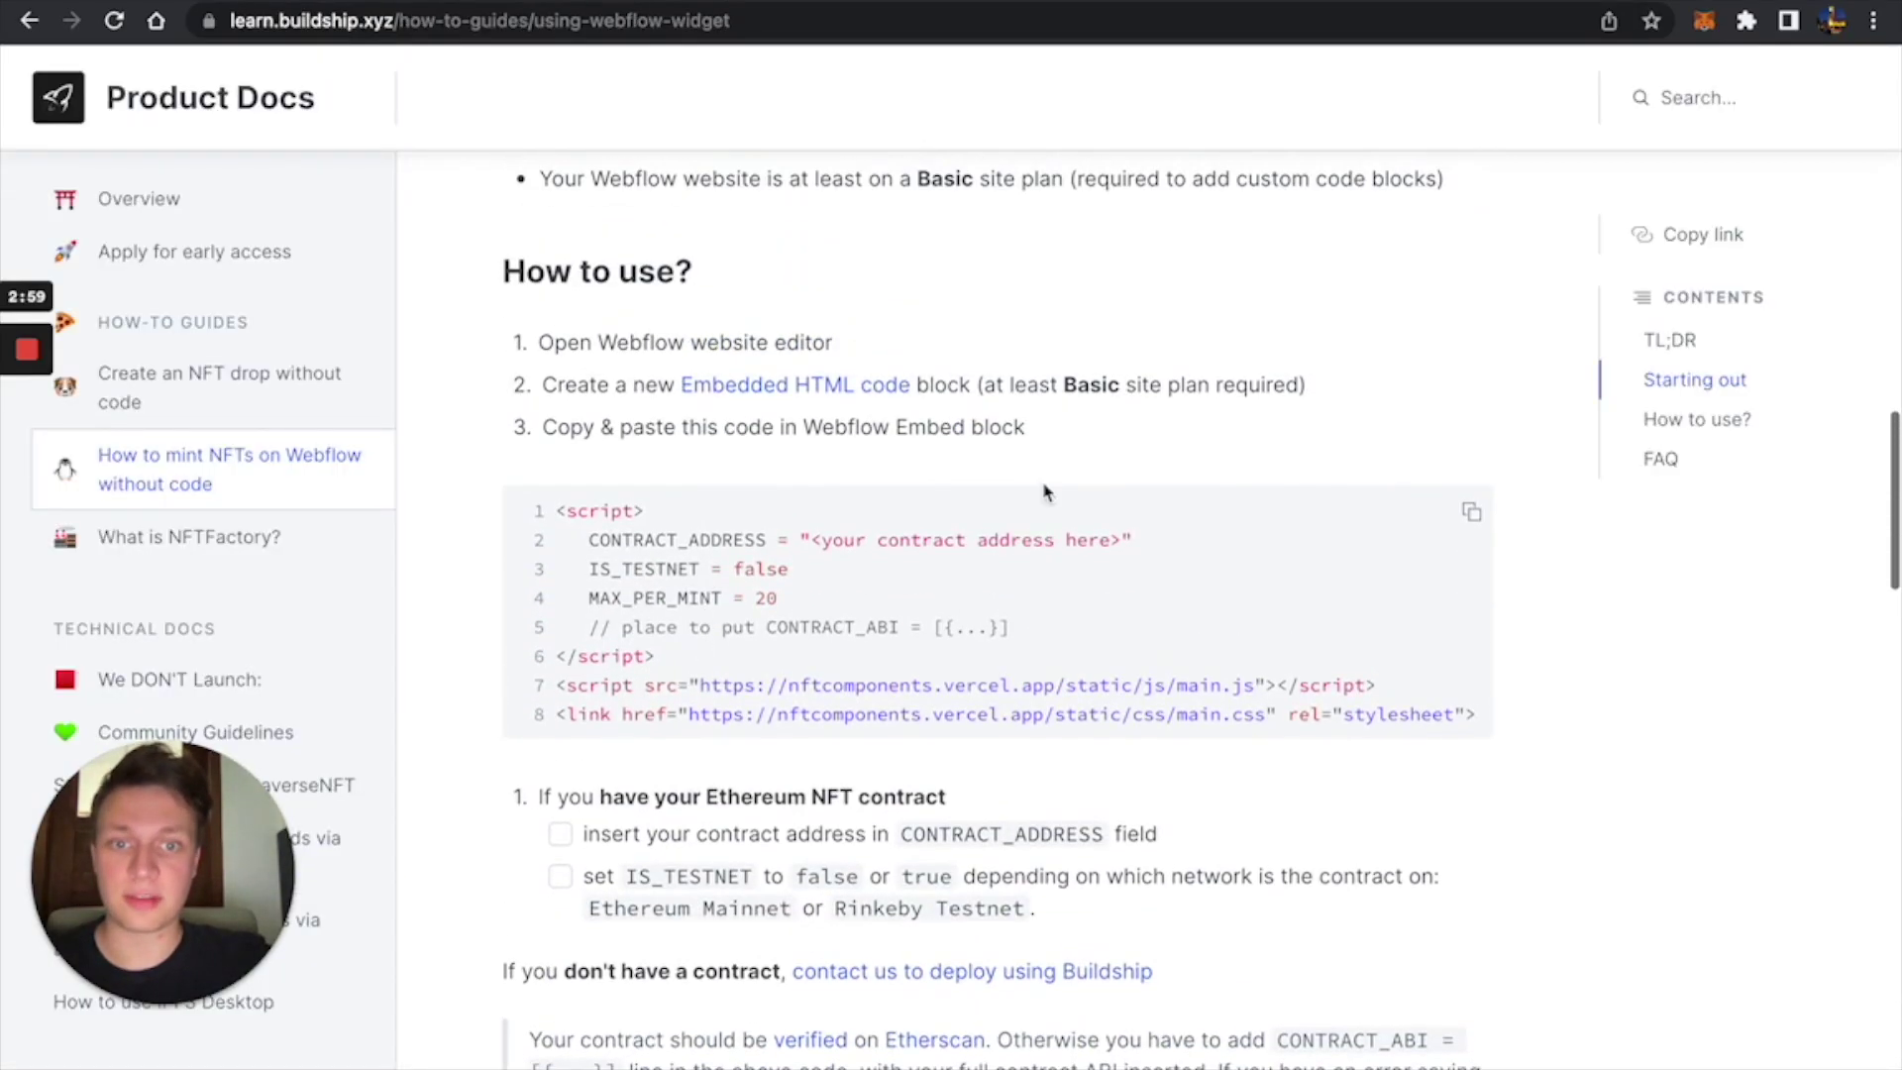
{"action": "left_click", "coordinate": [1467, 515]}
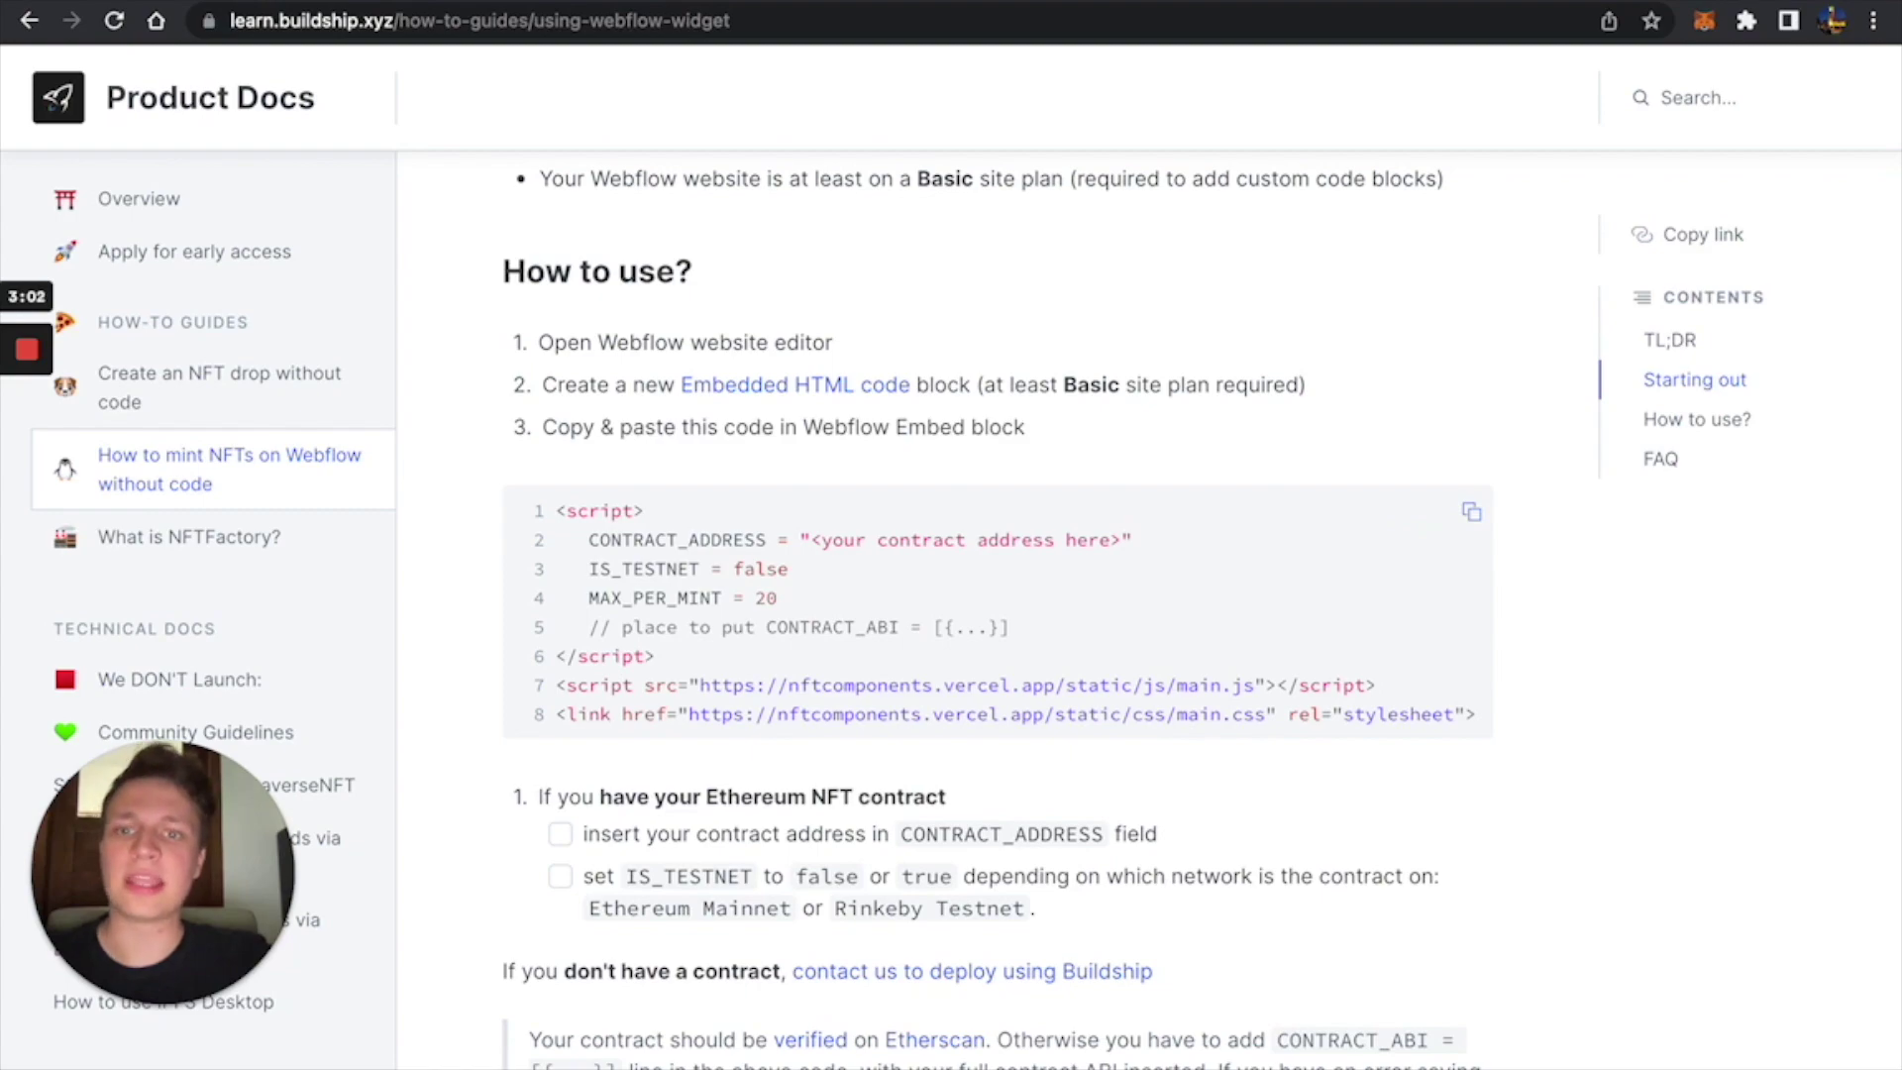
{"action": "key", "text": "ctrl+shift+Tab"}
{"action": "key", "text": "ctrl+shift+Tab"}
{"action": "key", "text": "ctrl+v"}
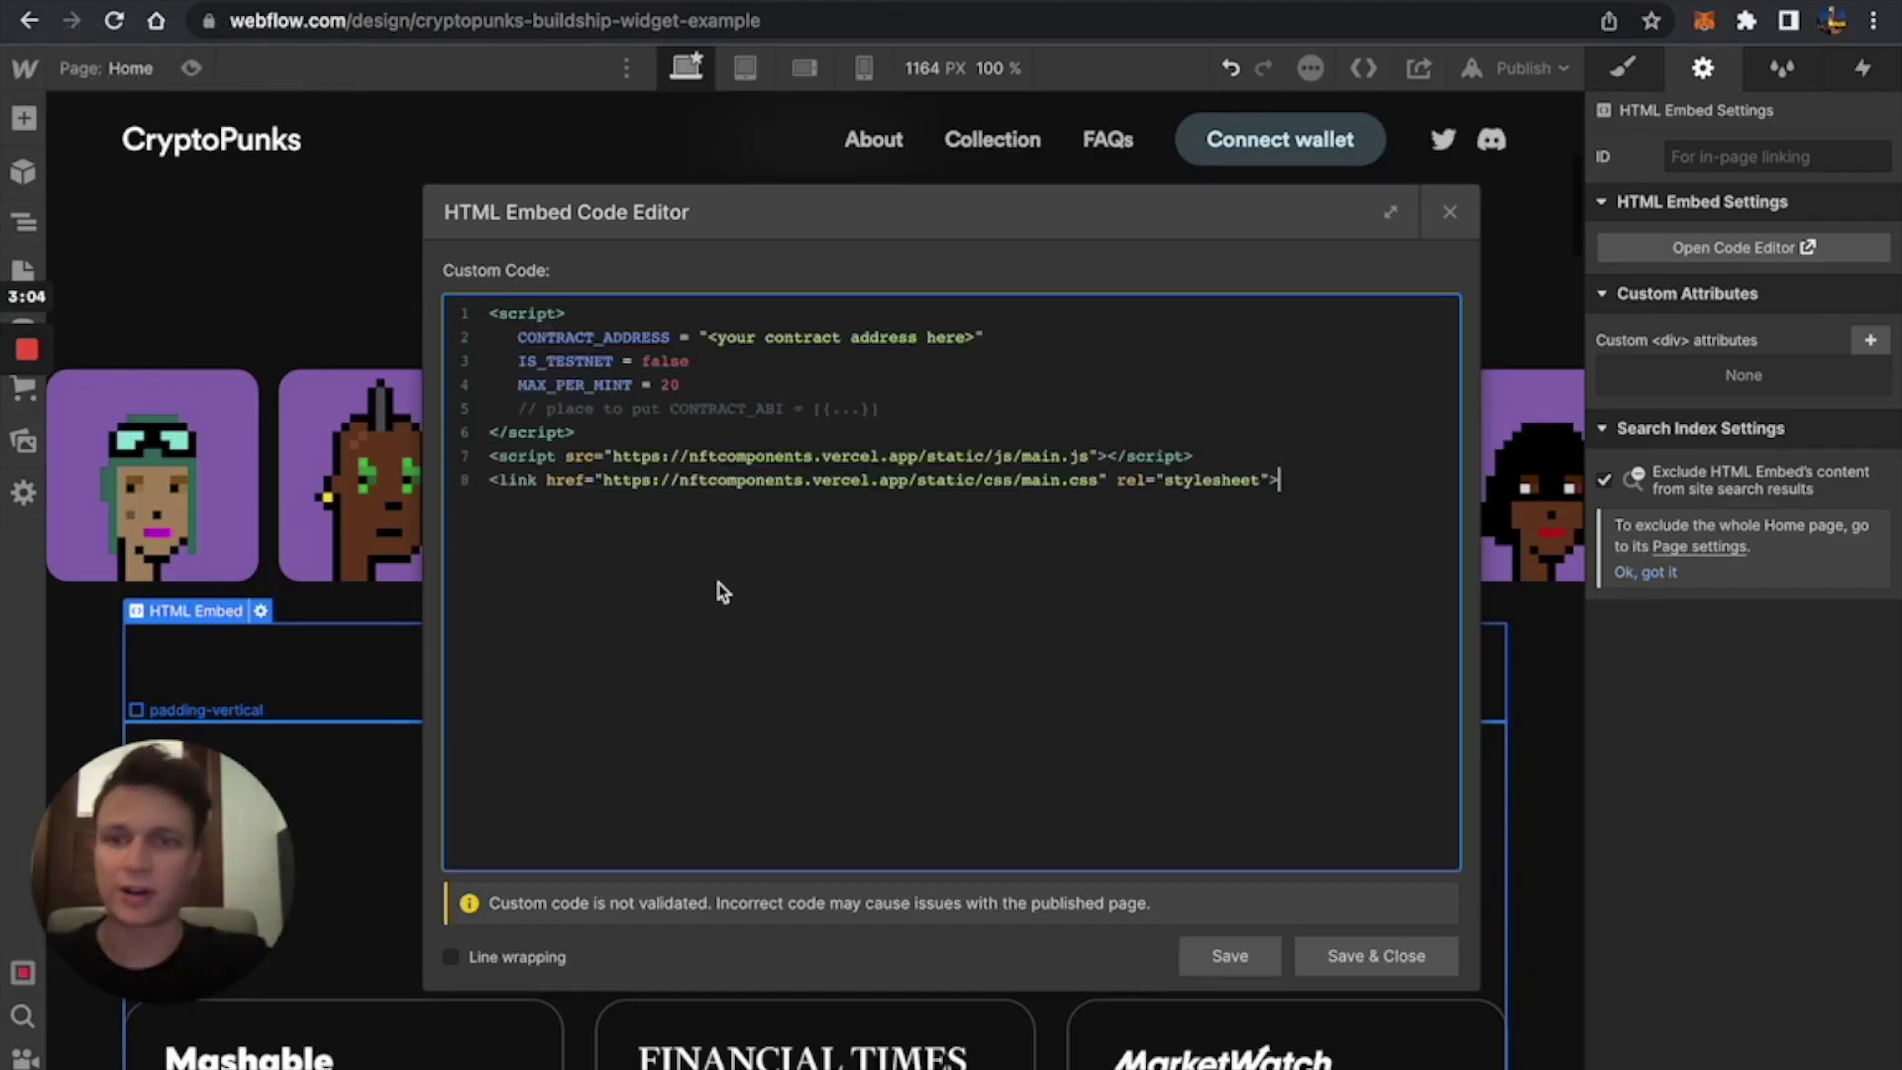
{"action": "left_click", "coordinate": [532, 3]}
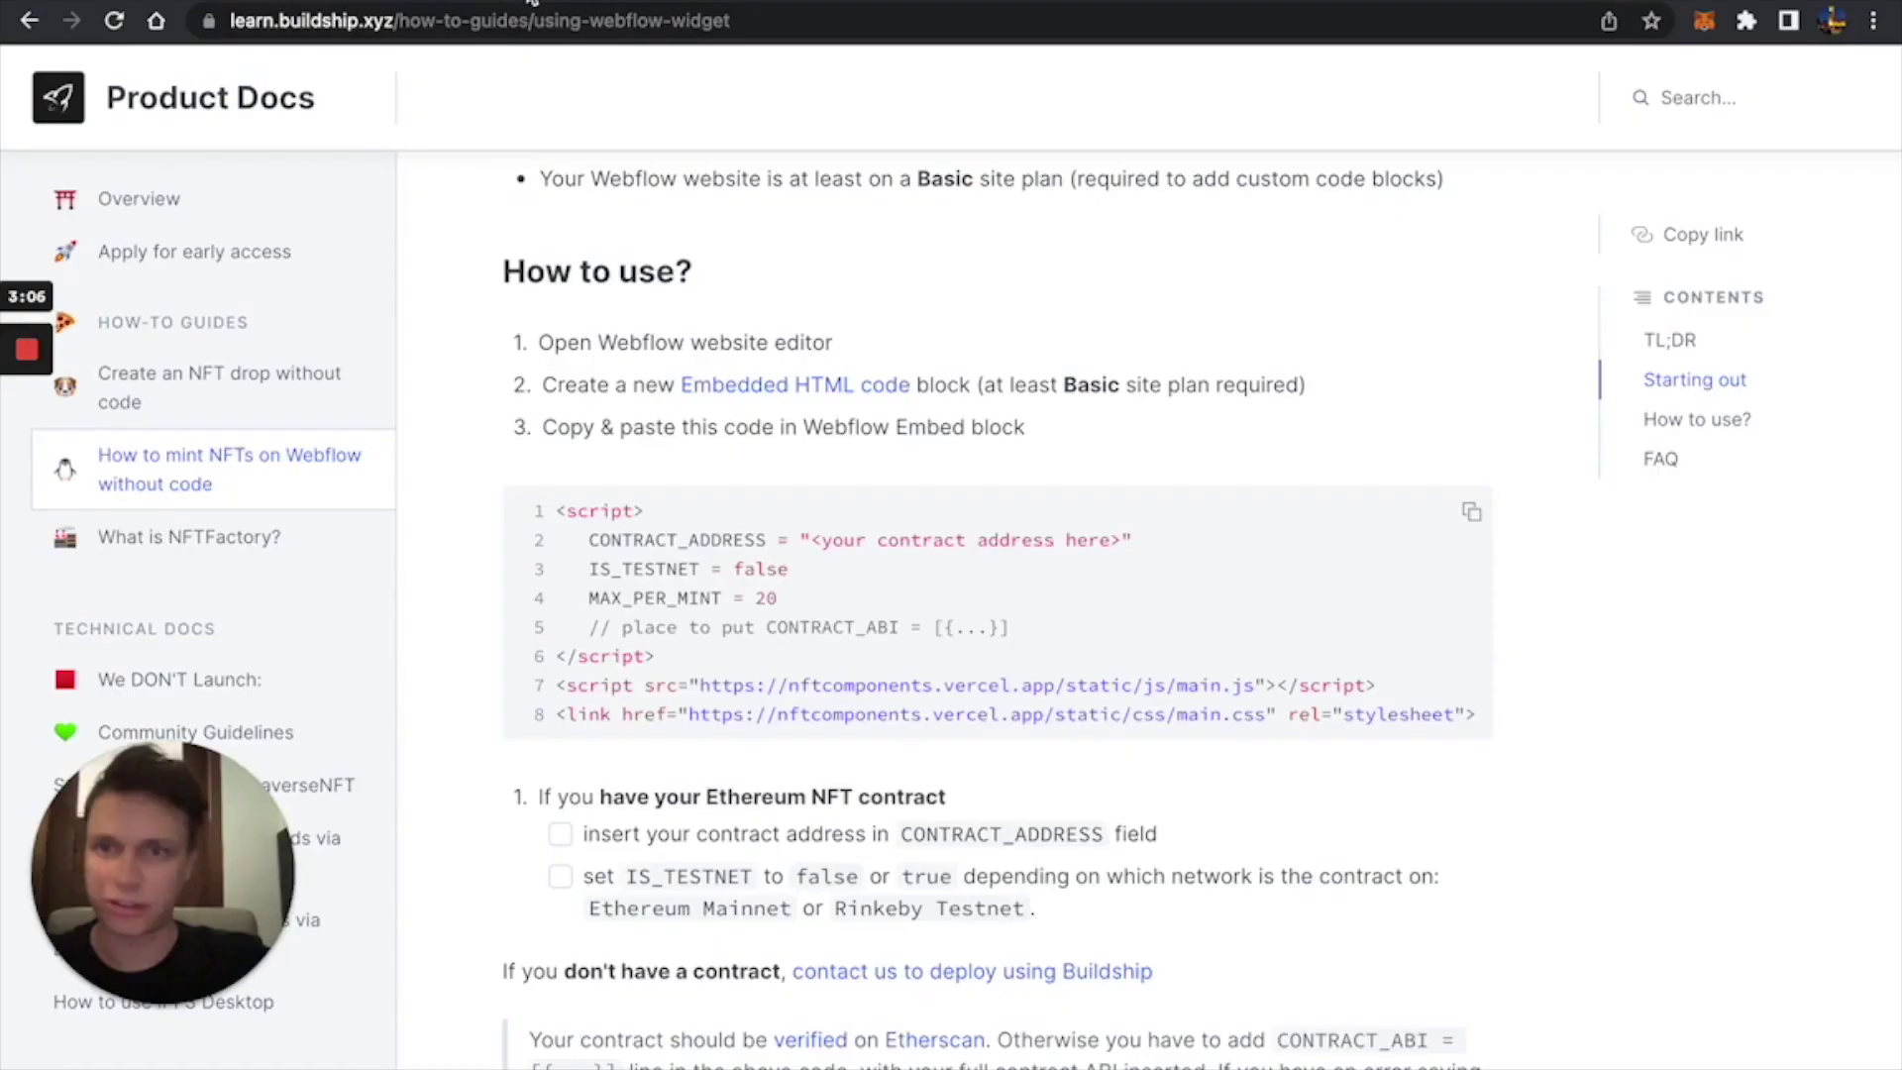
{"action": "key", "text": "ctrl+shift+Tab"}
{"action": "key", "text": "ctrl+shift+Tab"}
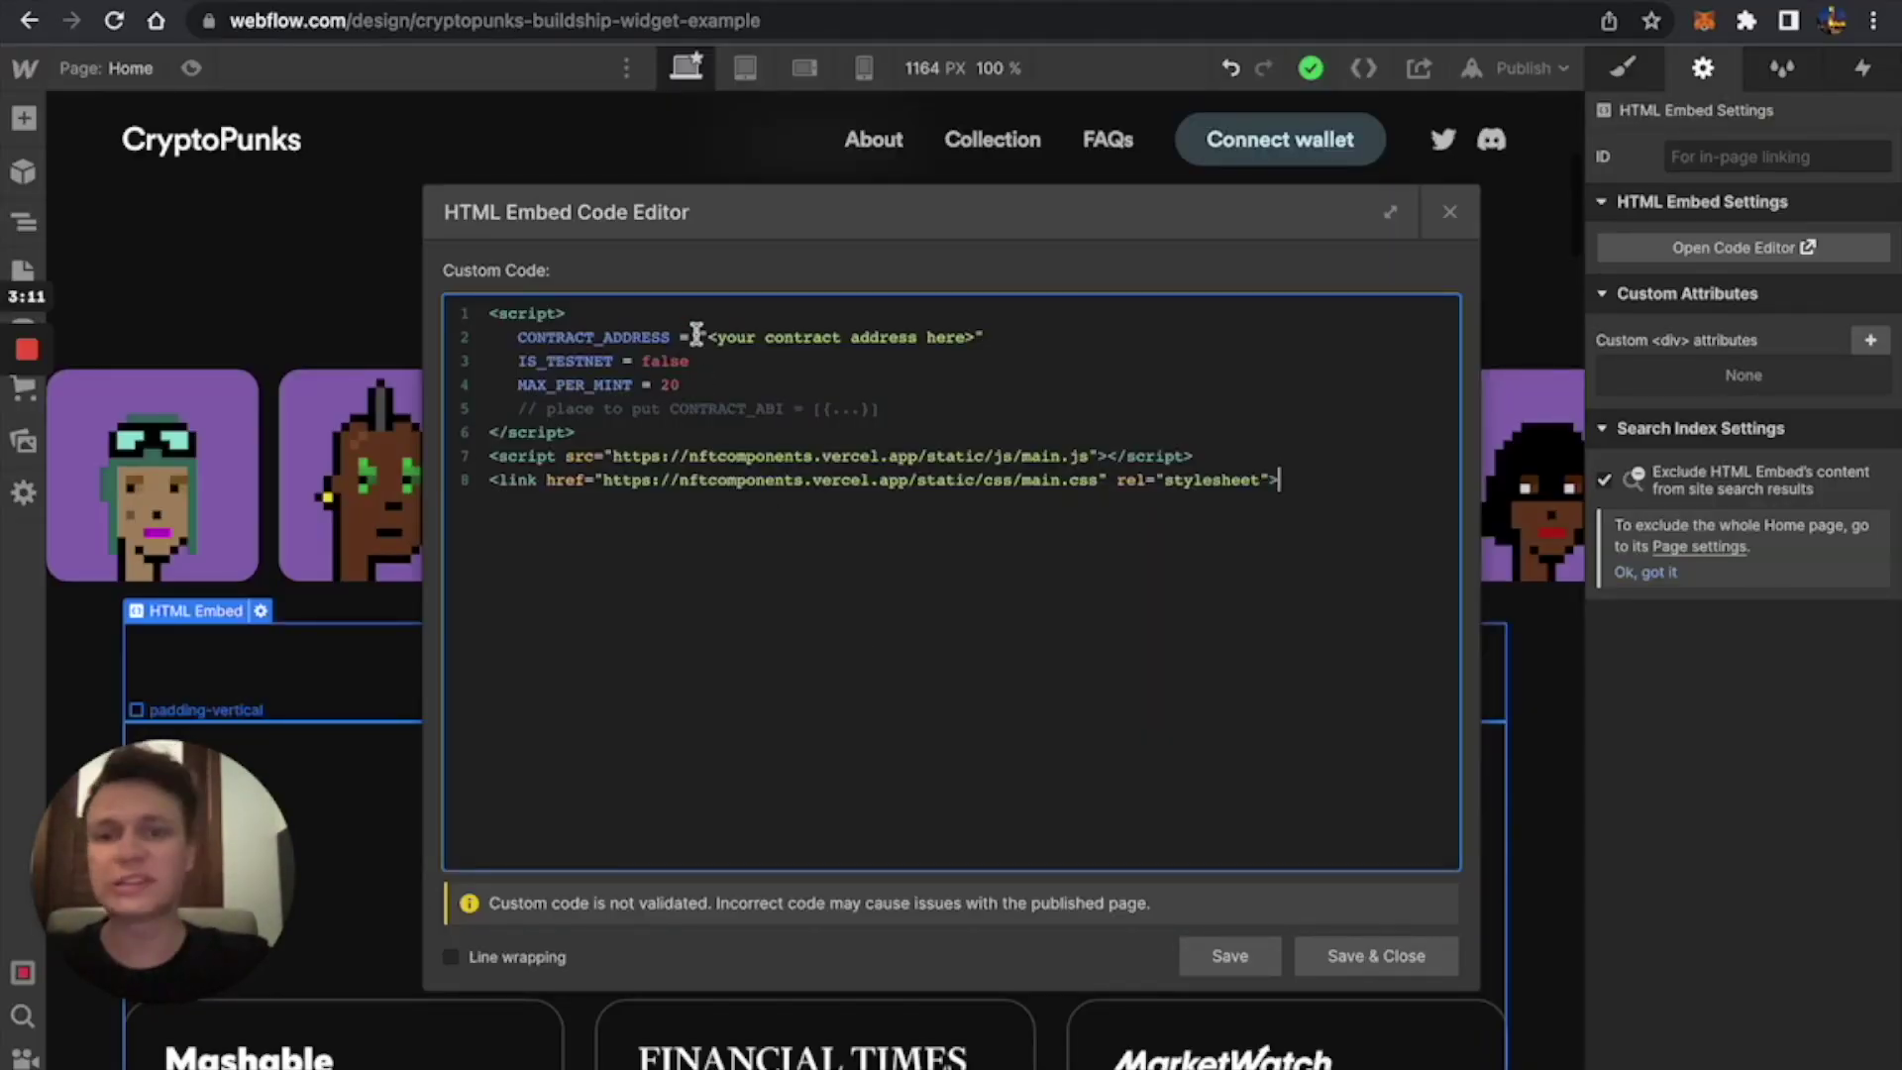
Scroll the Buildship docs to the Example for testing contract address, then return to Webflow.
{"action": "left_click", "coordinate": [454, 5]}
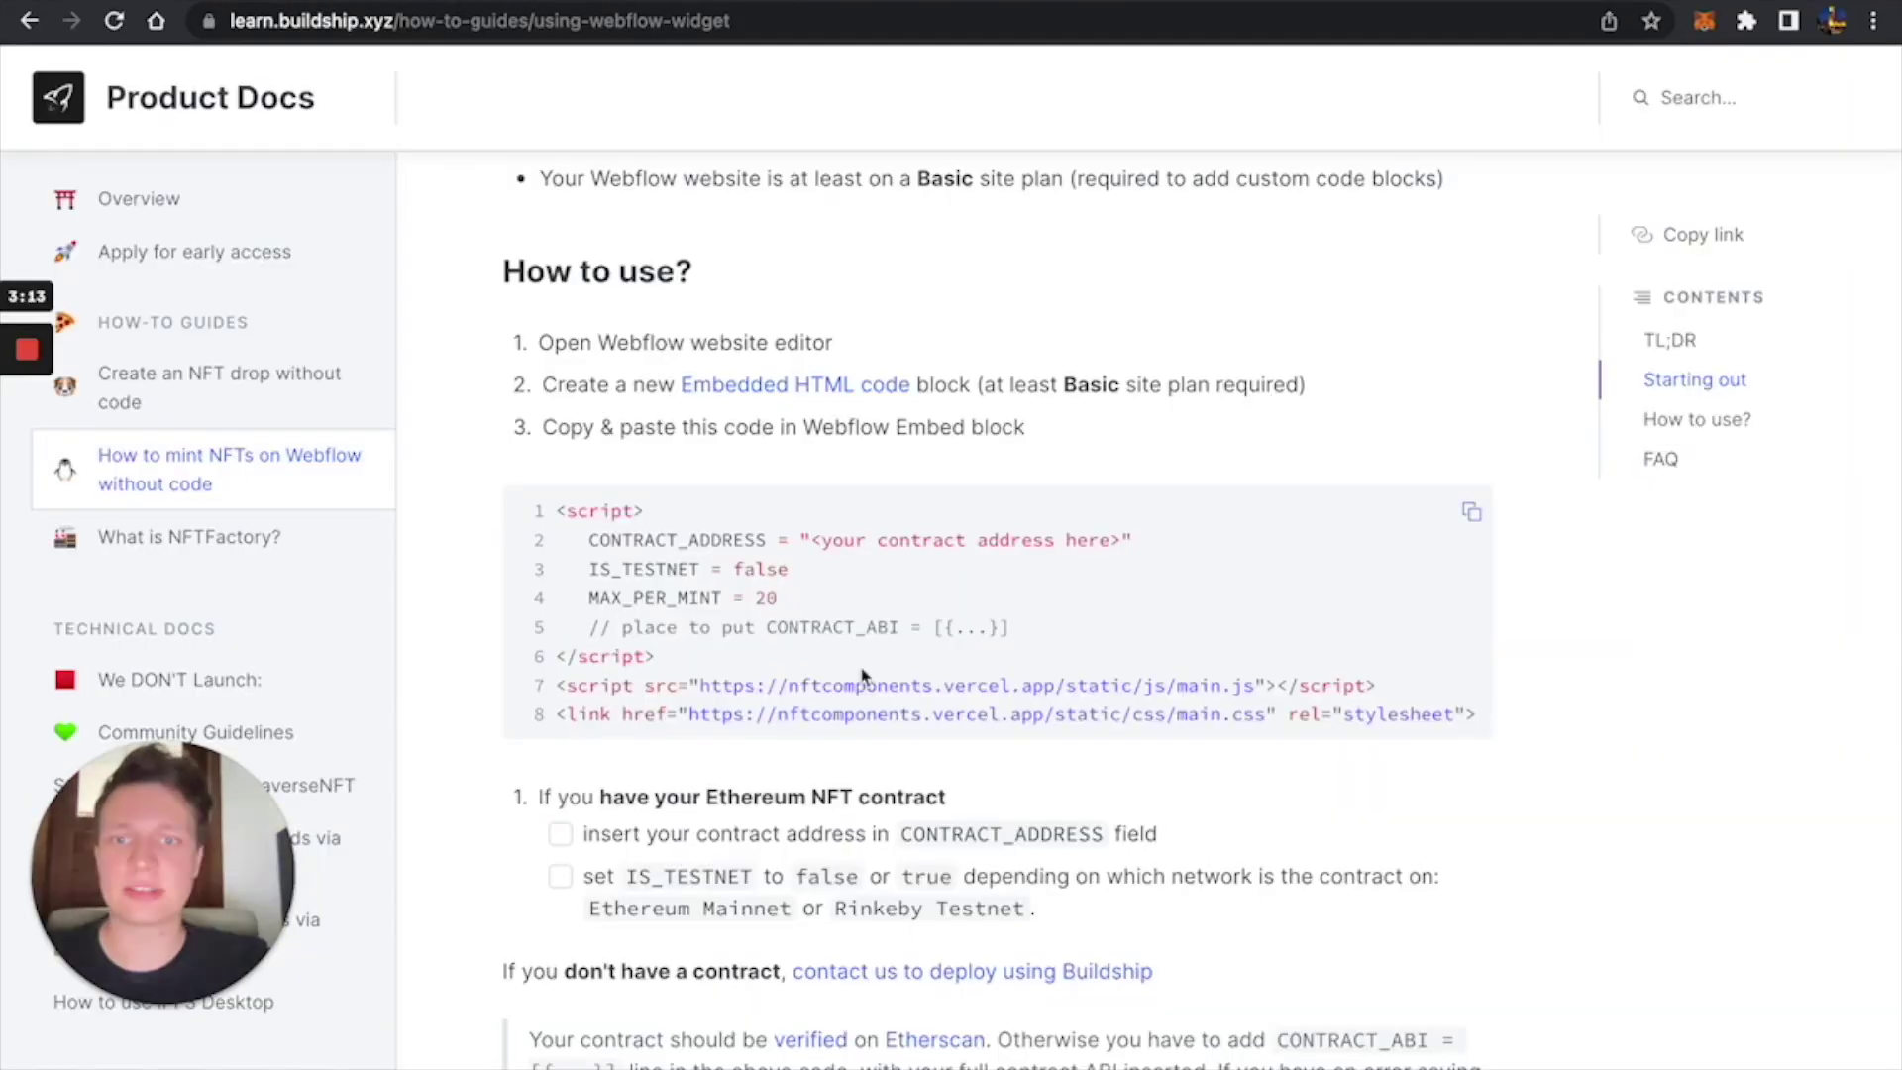
{"action": "scroll", "coordinate": [863, 722], "scroll_direction": "down", "scroll_amount": 3}
{"action": "scroll", "coordinate": [862, 722], "scroll_direction": "up", "scroll_amount": 2}
{"action": "scroll", "coordinate": [872, 694], "scroll_direction": "down", "scroll_amount": 6}
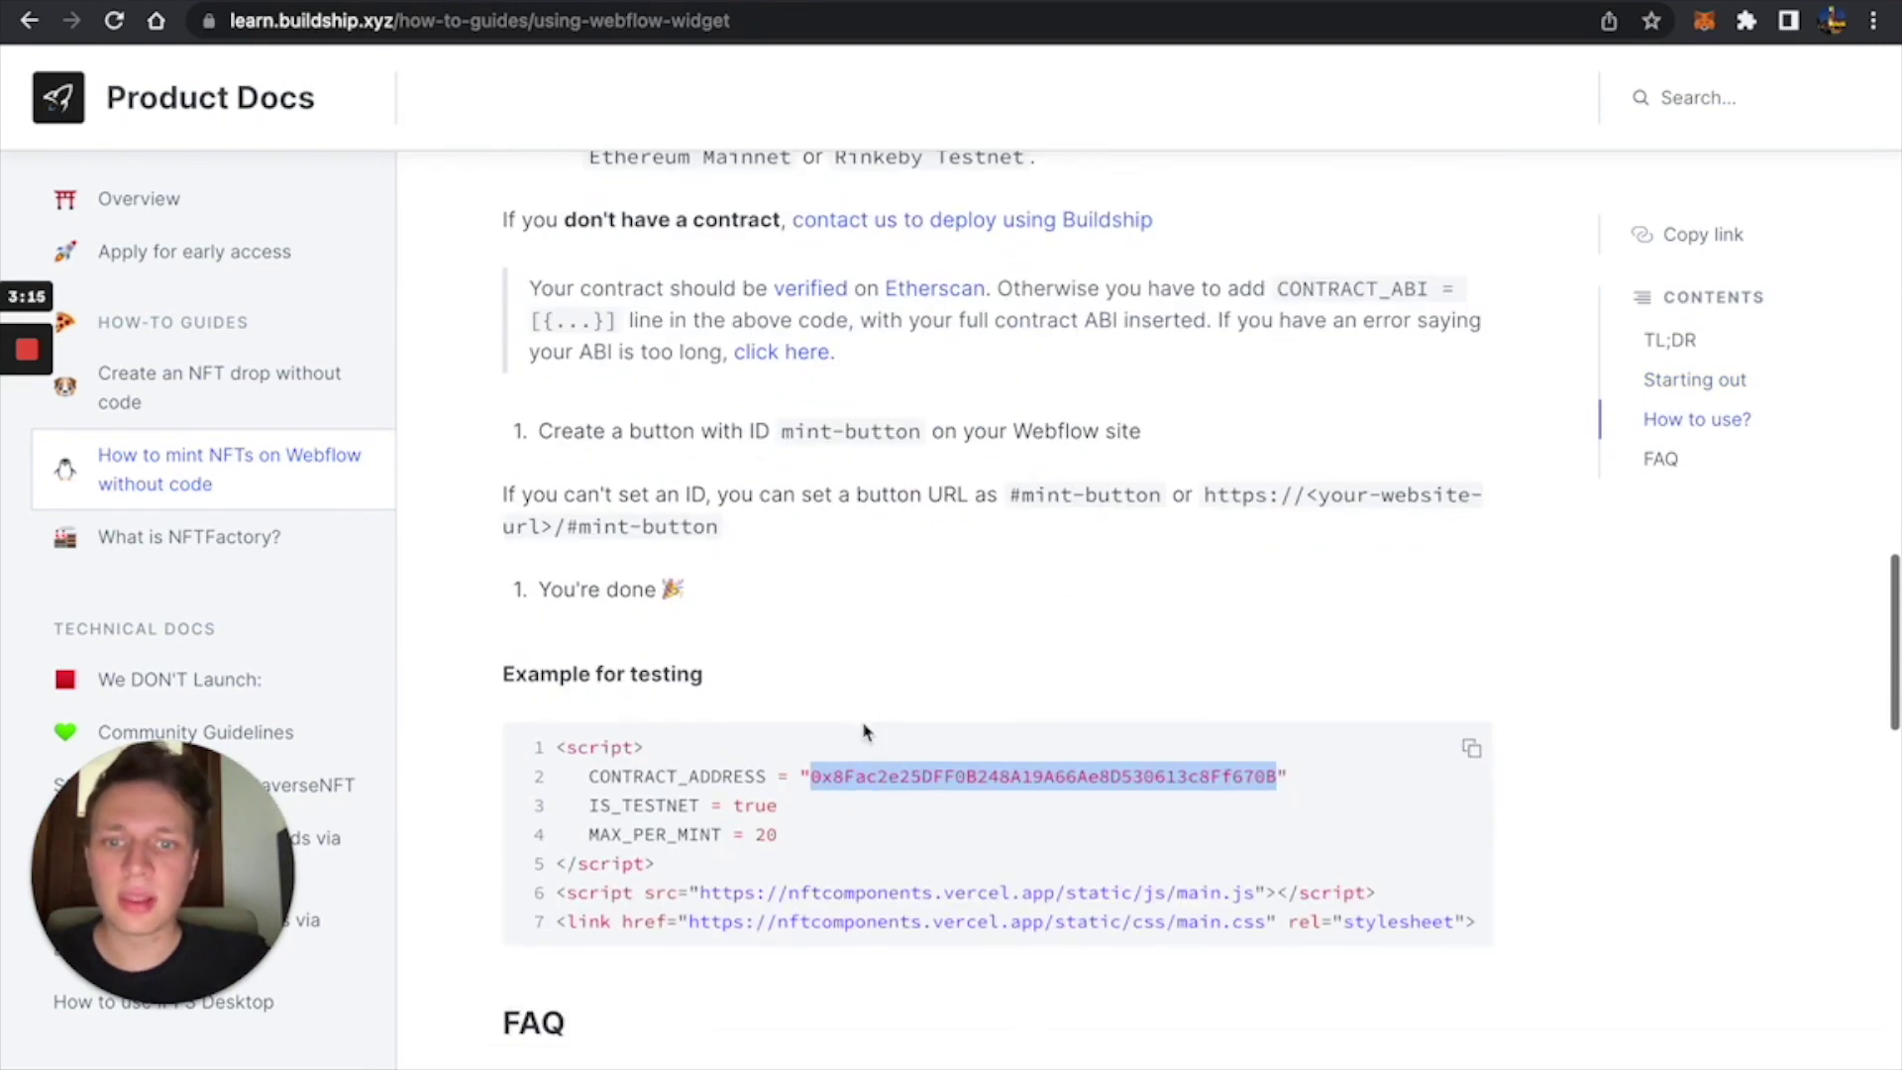
{"action": "scroll", "coordinate": [887, 652], "scroll_direction": "down", "scroll_amount": 3}
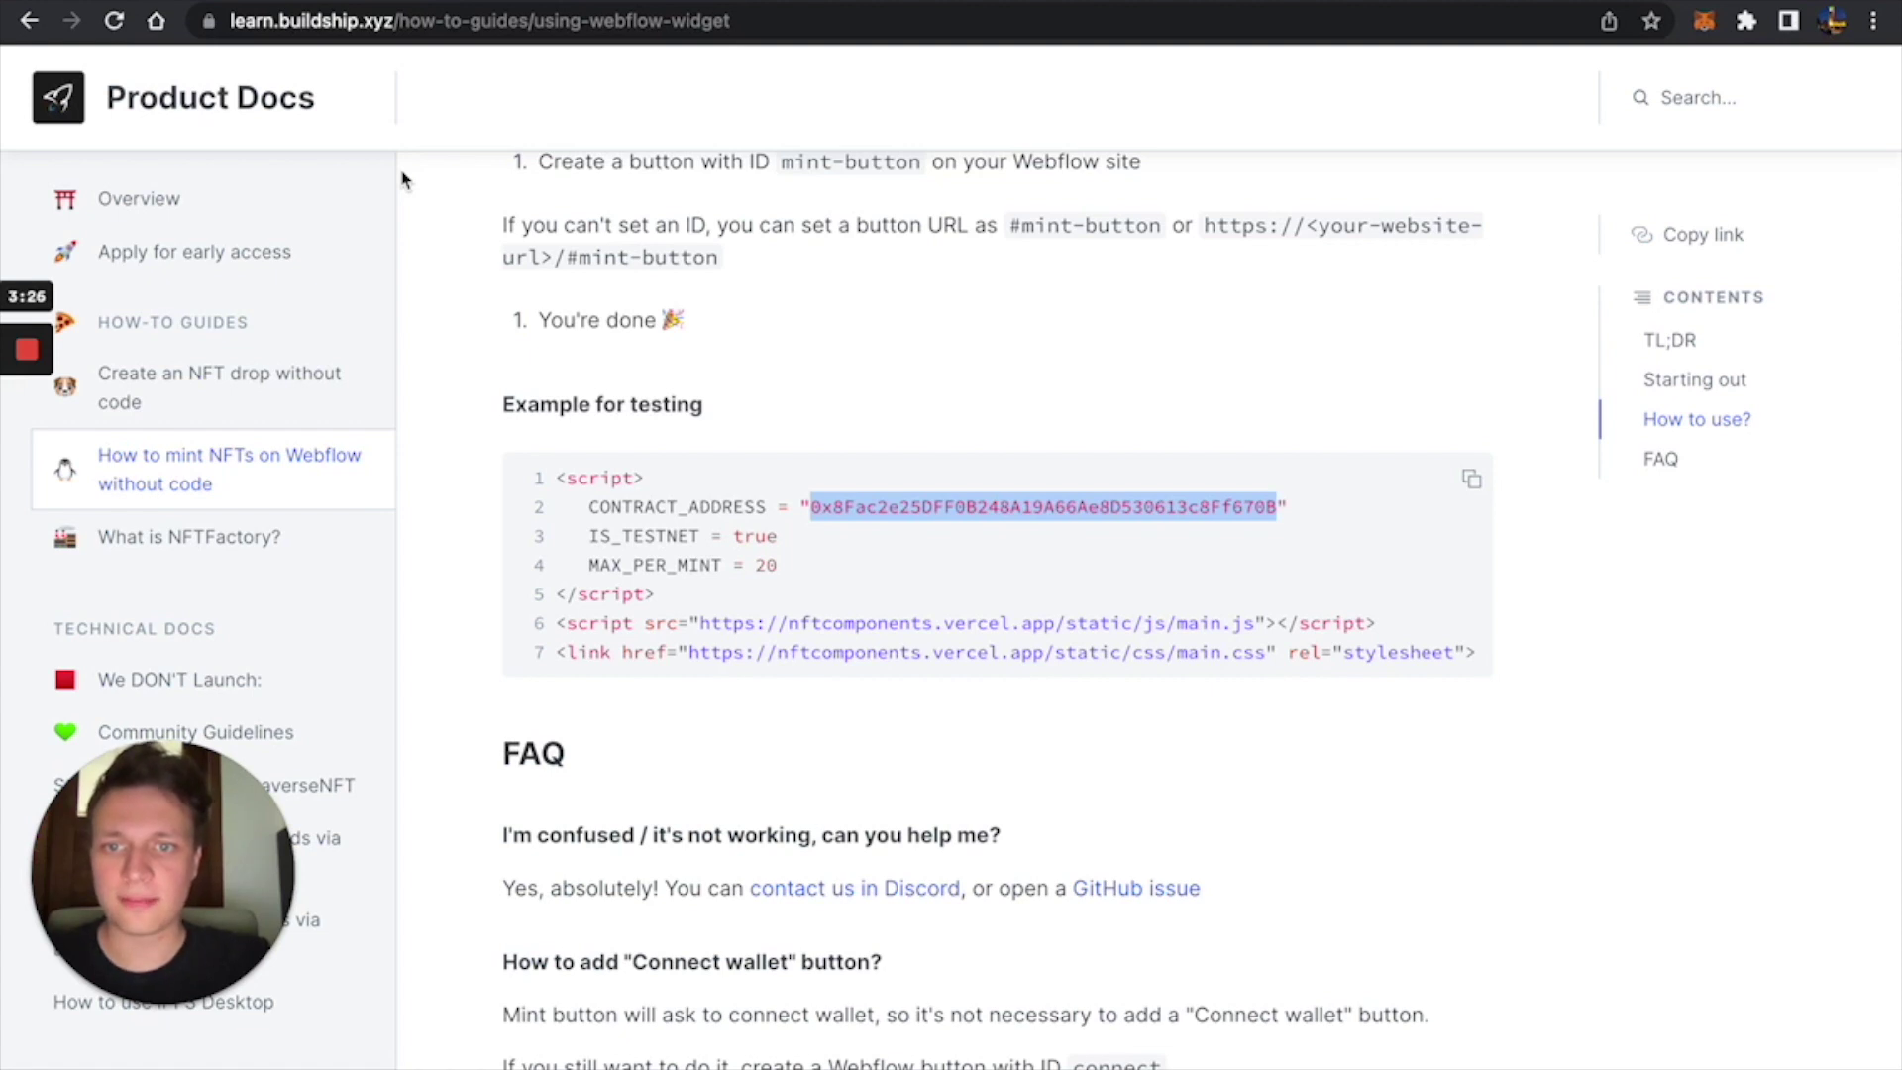
{"action": "left_click", "coordinate": [186, 2]}
Paste the test address over CONTRACT_ADDRESS, set IS_TESTNET to true, and save the embed.
{"action": "left_click_drag", "start_coordinate": [707, 337], "coordinate": [972, 335]}
{"action": "type", "text": "0x8Fac2e25DFF0B248A19A66Ae8D530613c8Ff670B"}
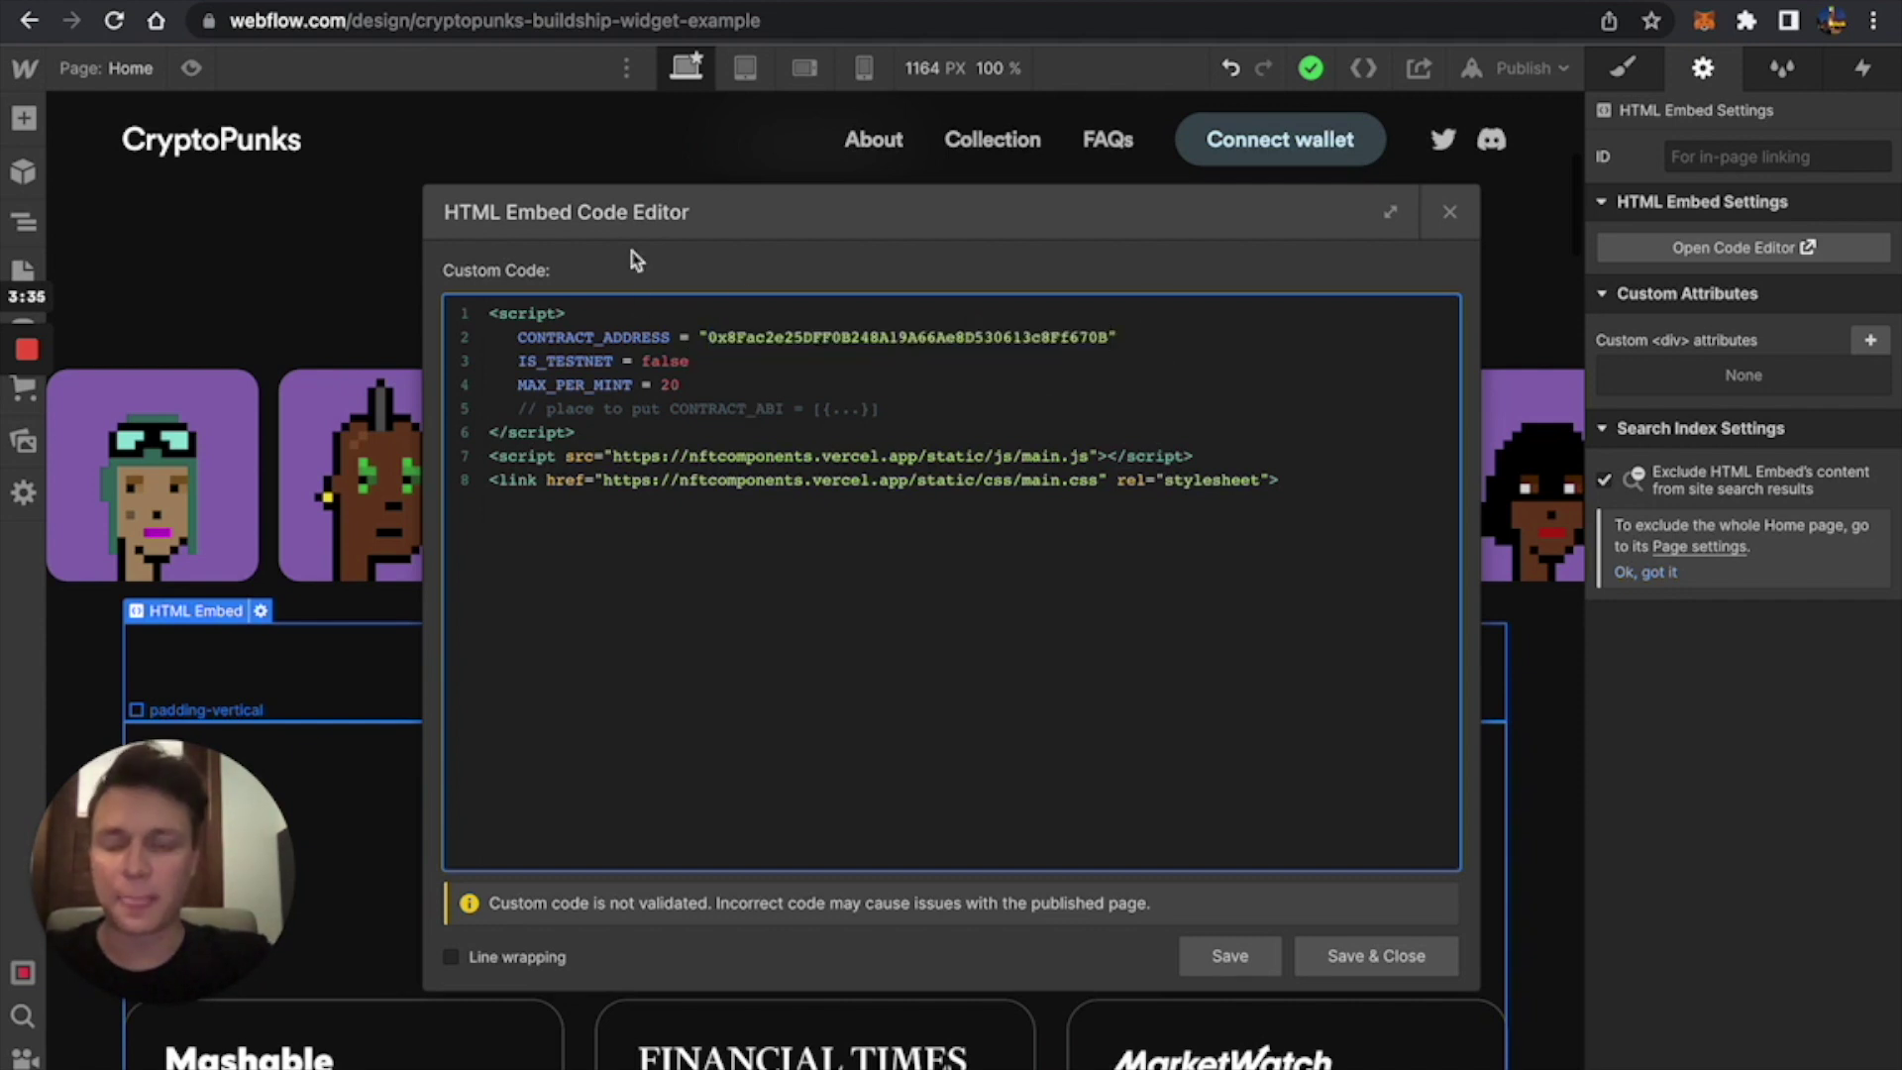
{"action": "left_click", "coordinate": [688, 360]}
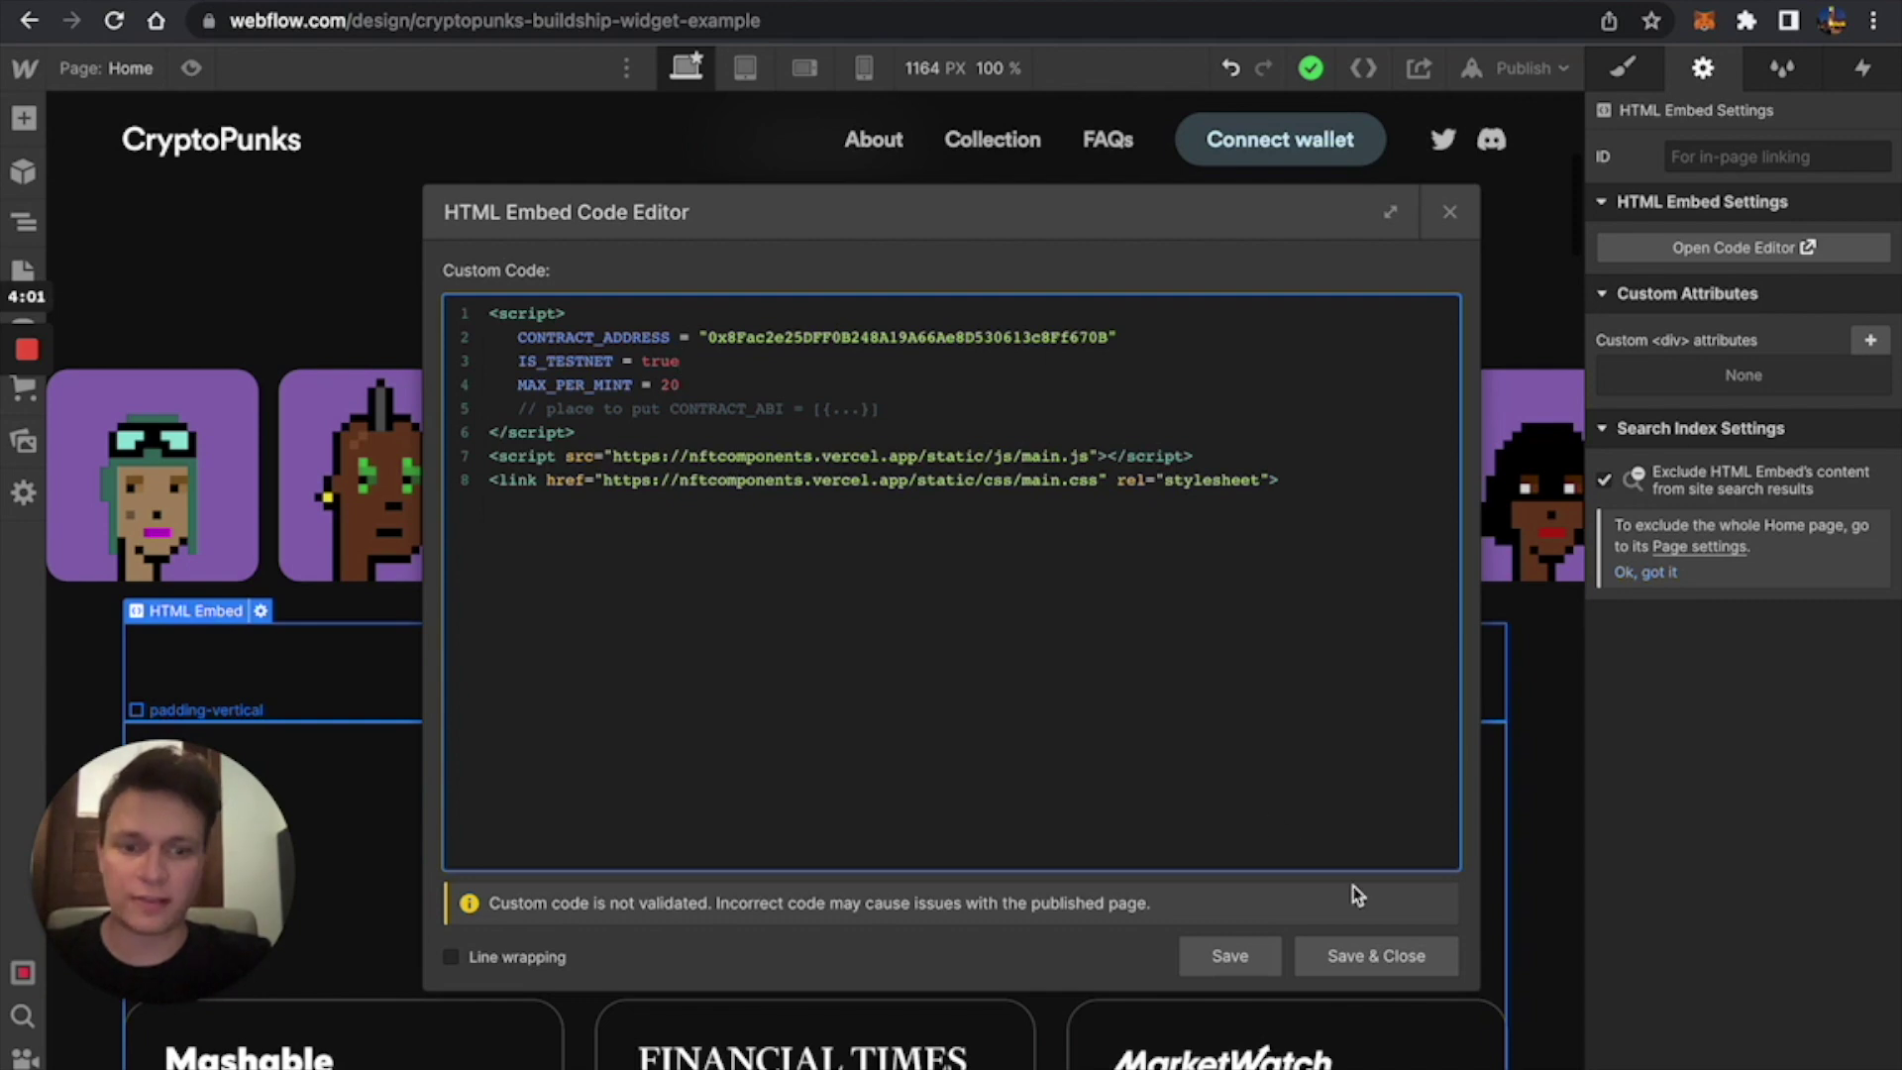
{"action": "left_click", "coordinate": [1392, 956]}
{"action": "scroll", "coordinate": [1263, 723], "scroll_direction": "down", "scroll_amount": 5}
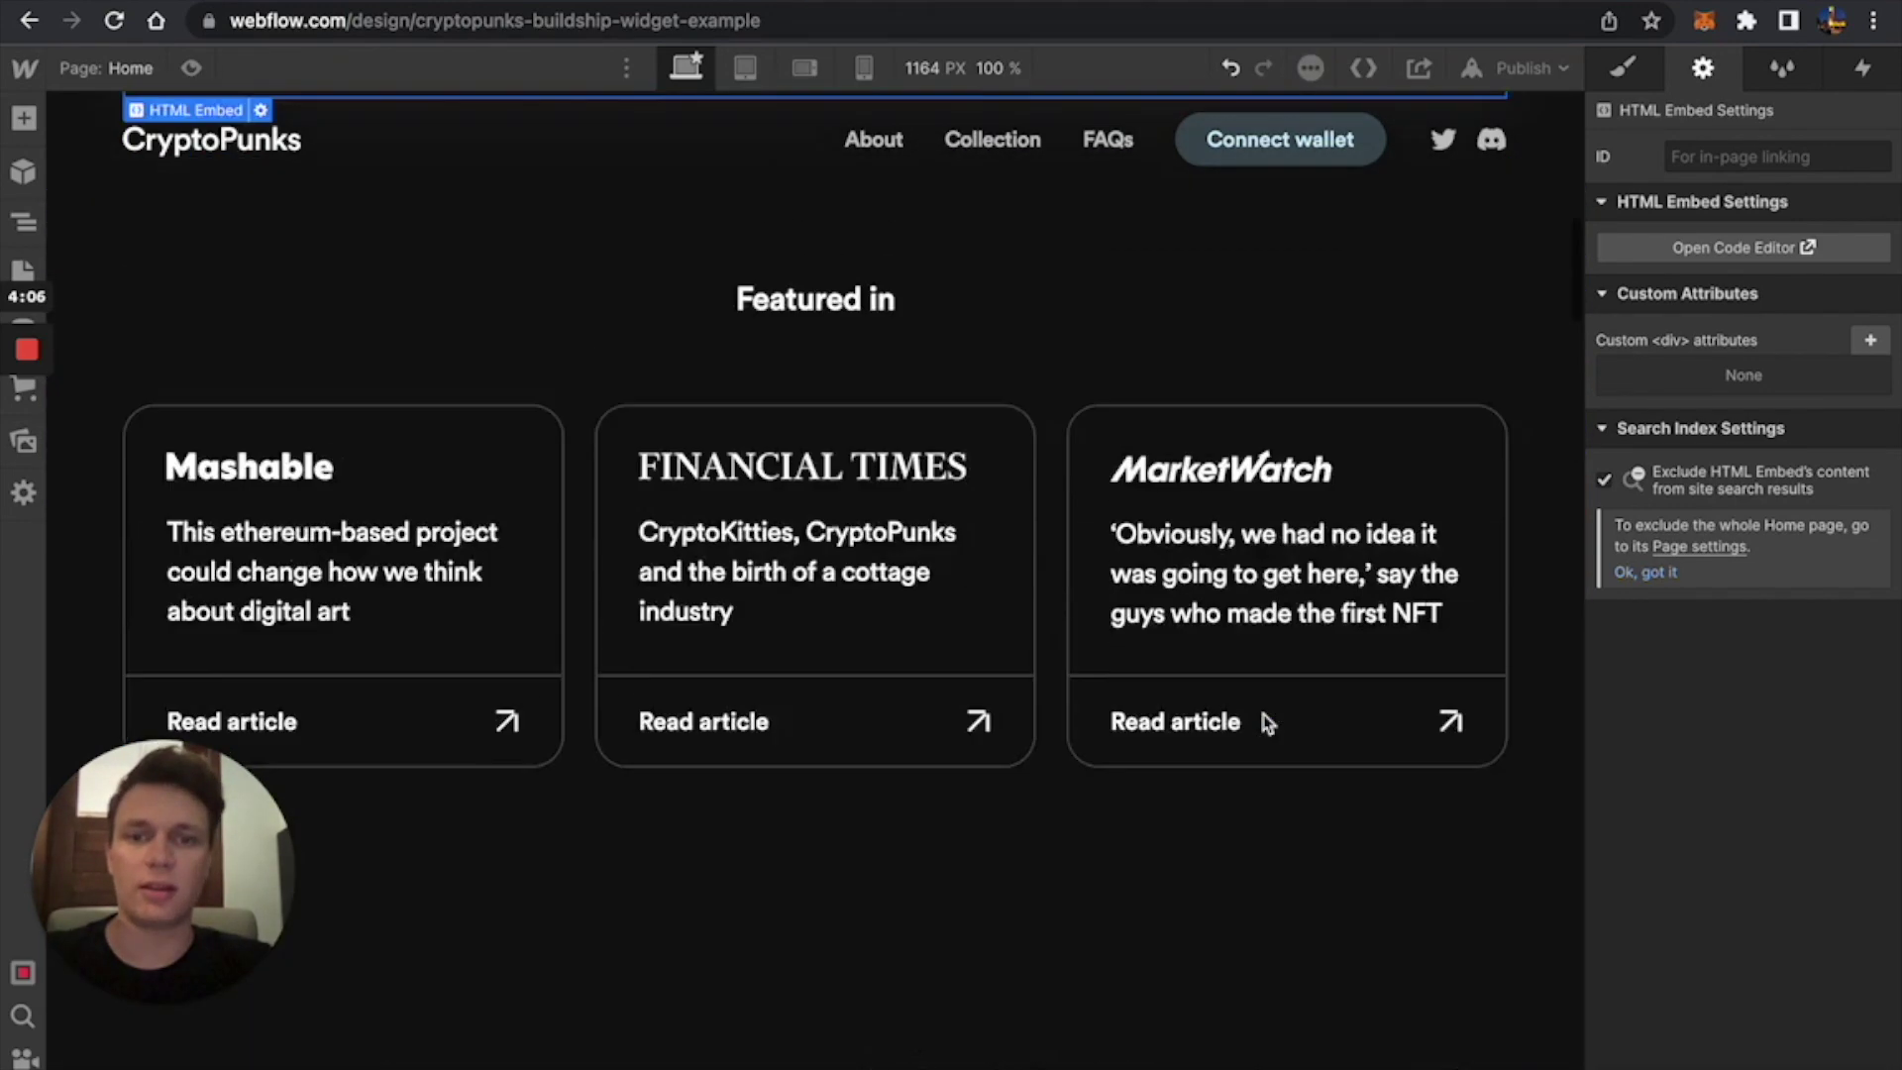
Highlight price, mint and cost in the docs' Starting out contract requirements.
{"action": "scroll", "coordinate": [1266, 723], "scroll_direction": "up", "scroll_amount": 7}
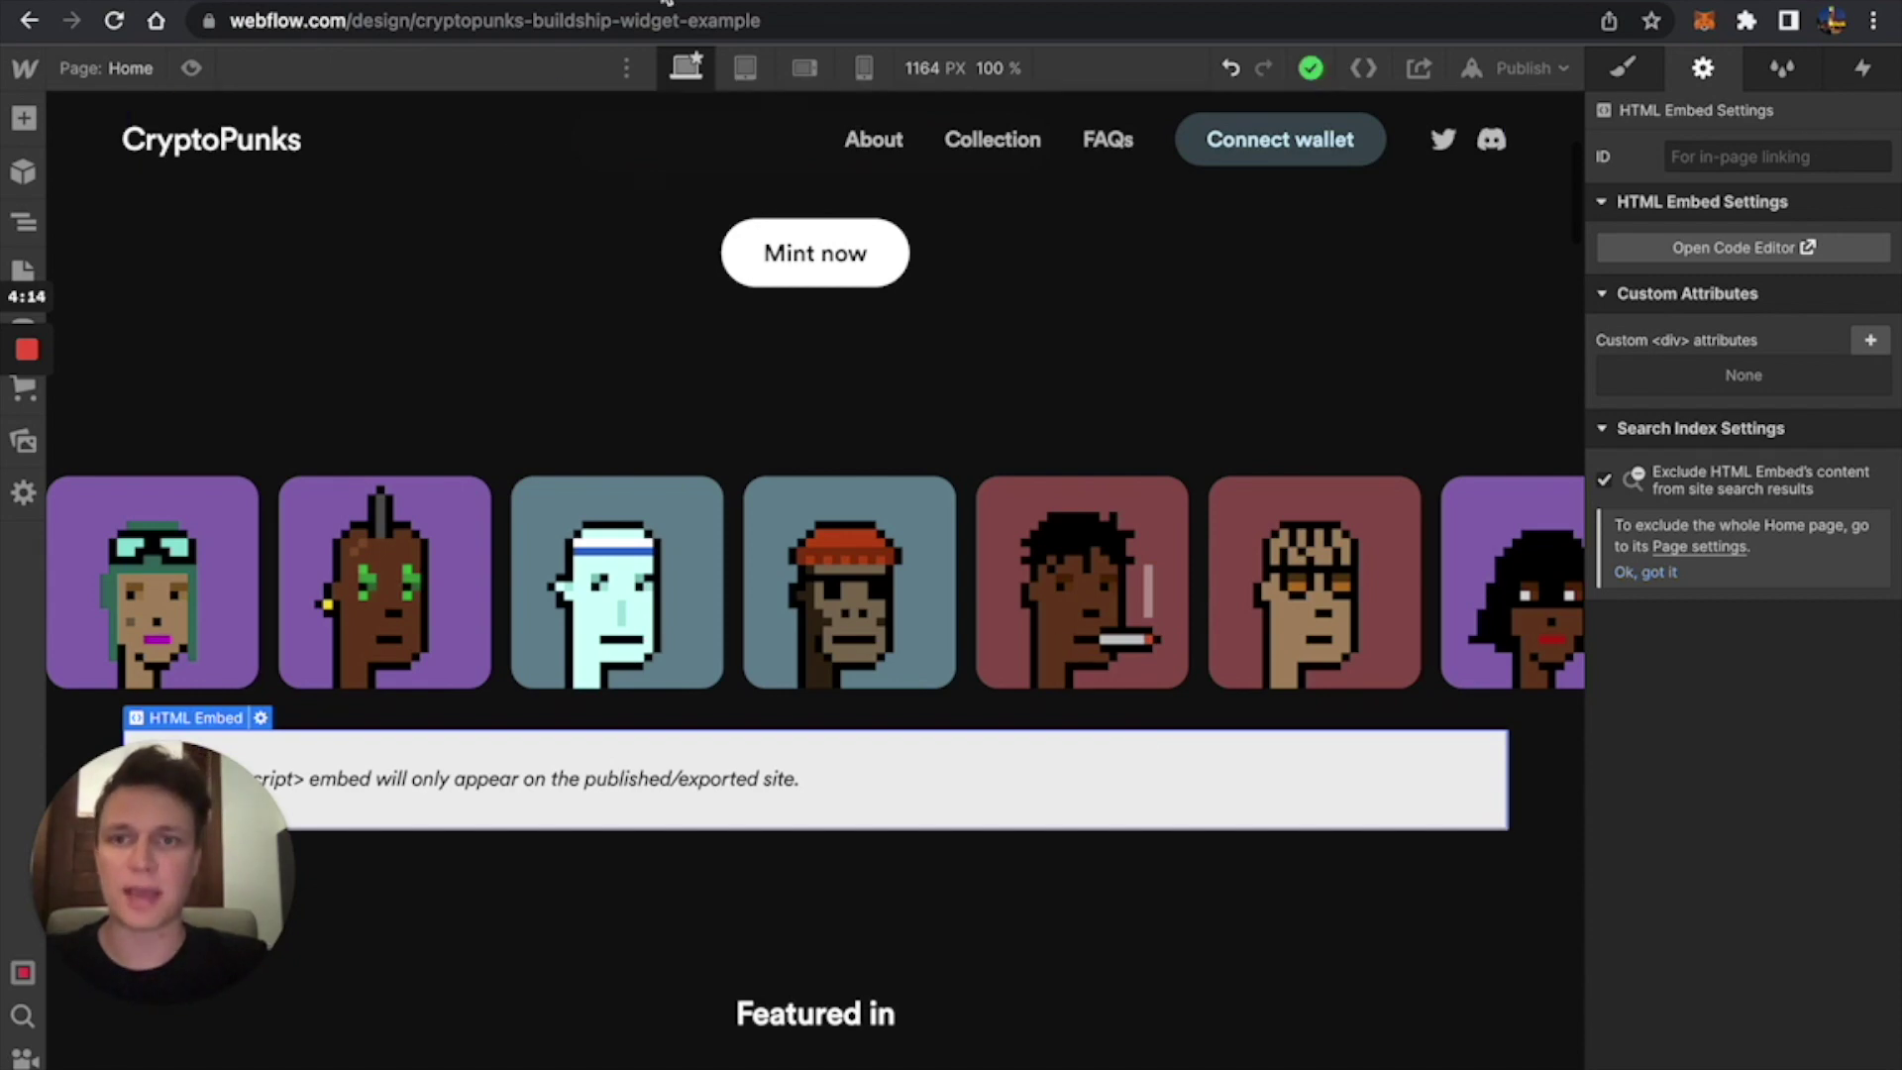
{"action": "key", "text": "ctrl+Tab"}
{"action": "scroll", "coordinate": [895, 614], "scroll_direction": "up", "scroll_amount": 5}
{"action": "scroll", "coordinate": [895, 614], "scroll_direction": "up", "scroll_amount": 15}
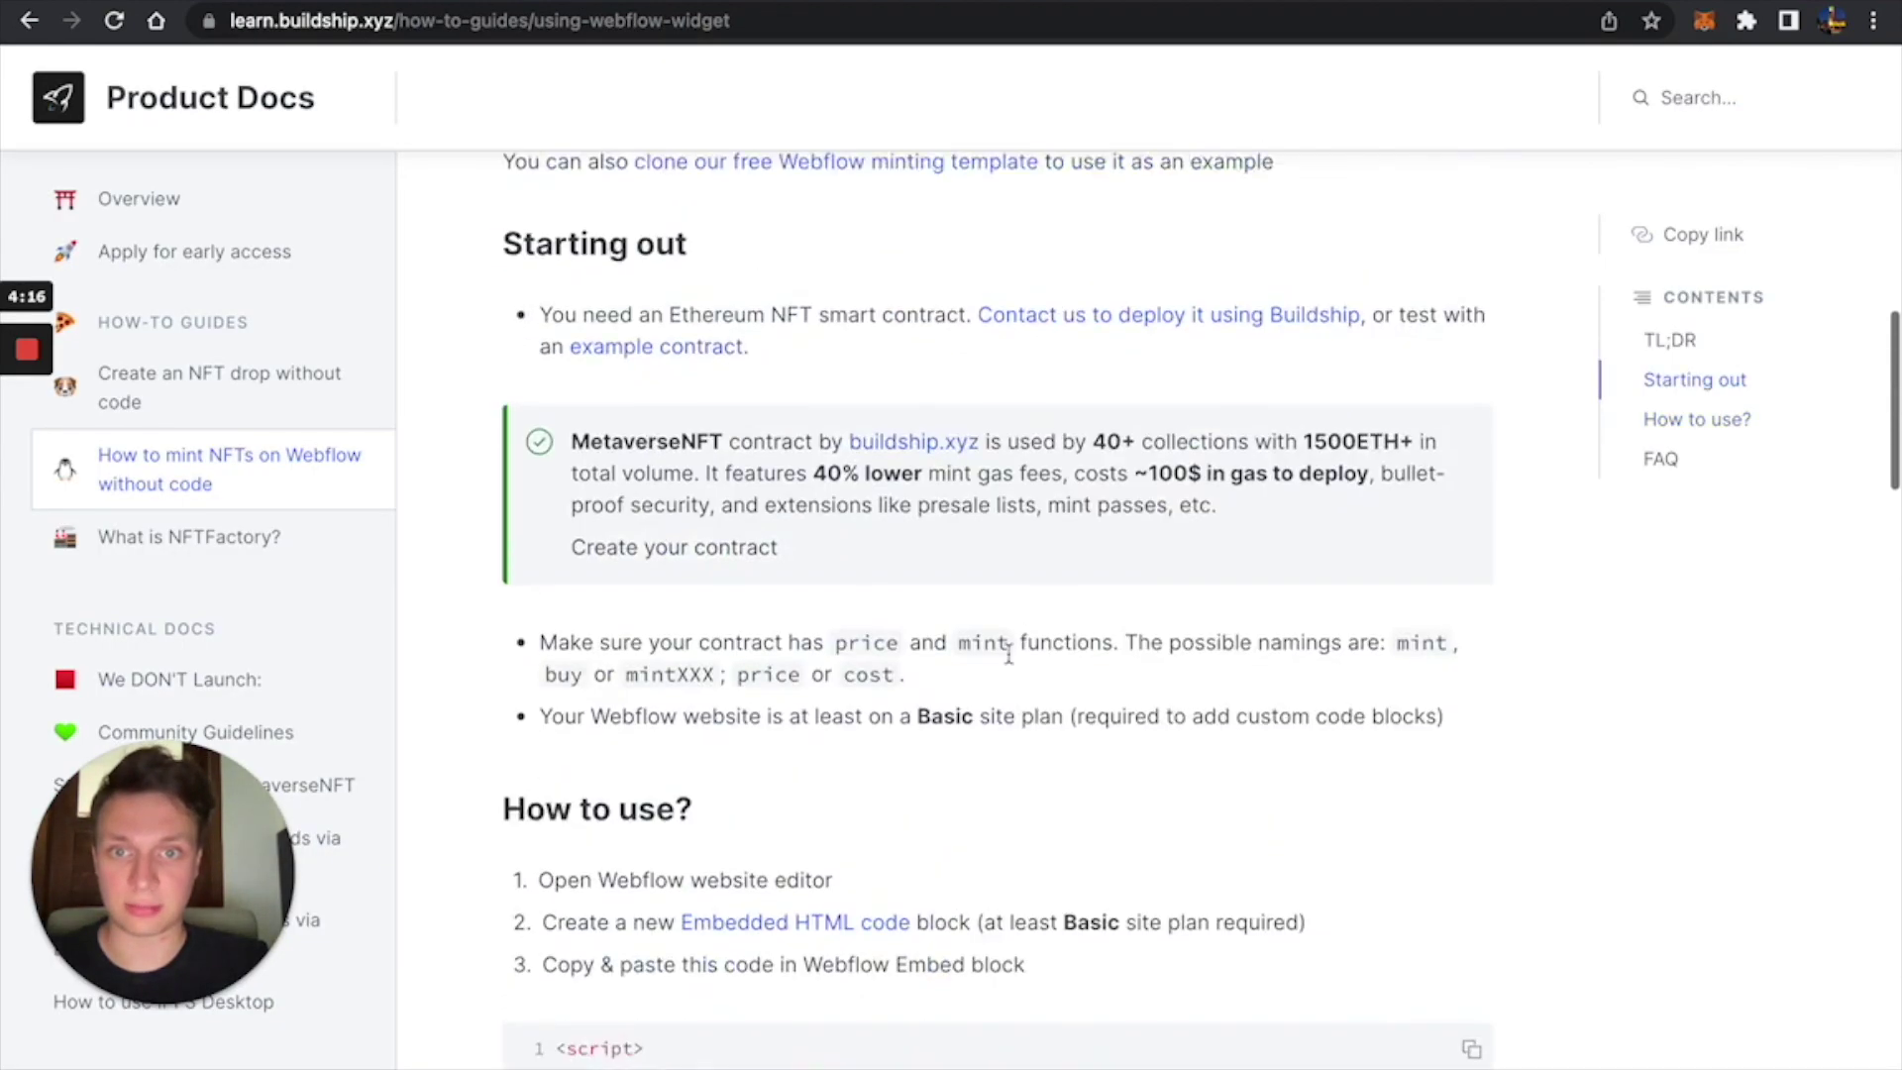
{"action": "scroll", "coordinate": [1010, 661], "scroll_direction": "down", "scroll_amount": 6}
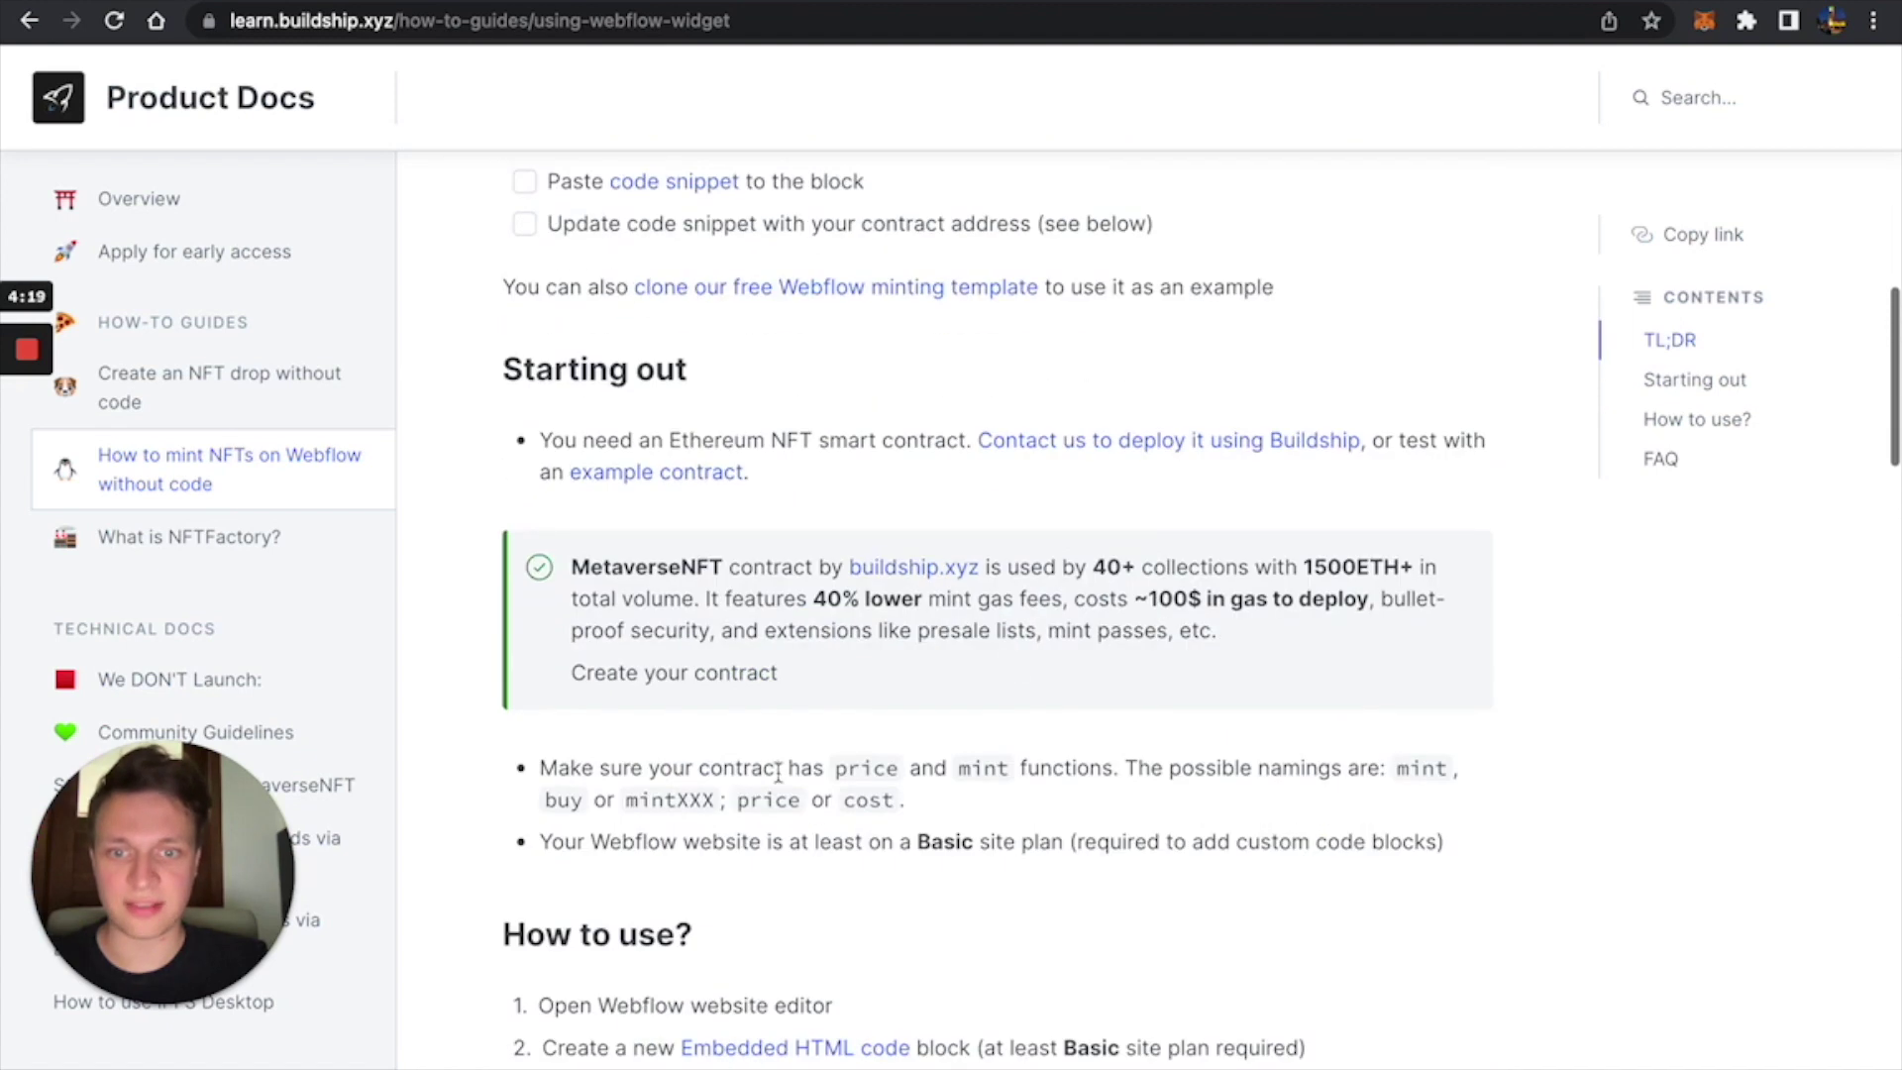
{"action": "double_click", "coordinate": [756, 806]}
{"action": "double_click", "coordinate": [983, 768]}
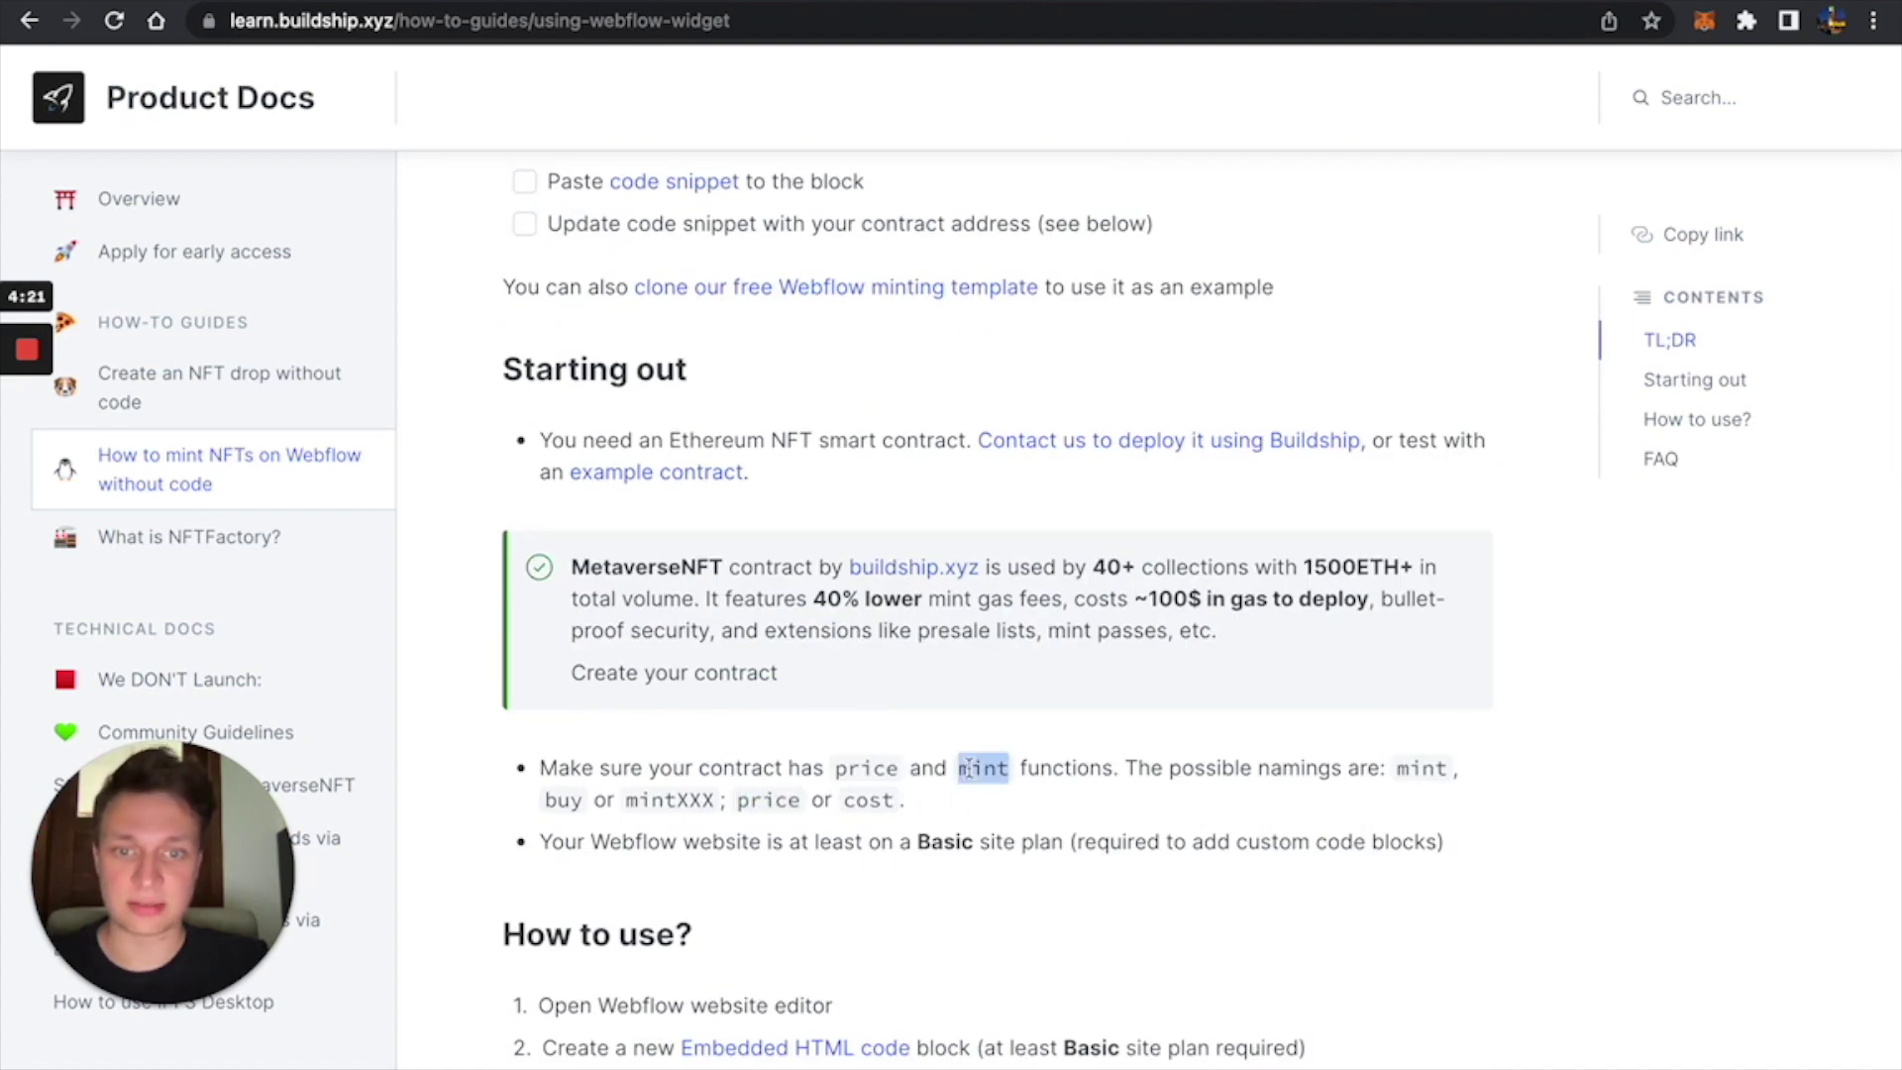
{"action": "double_click", "coordinate": [868, 769]}
{"action": "double_click", "coordinate": [870, 800]}
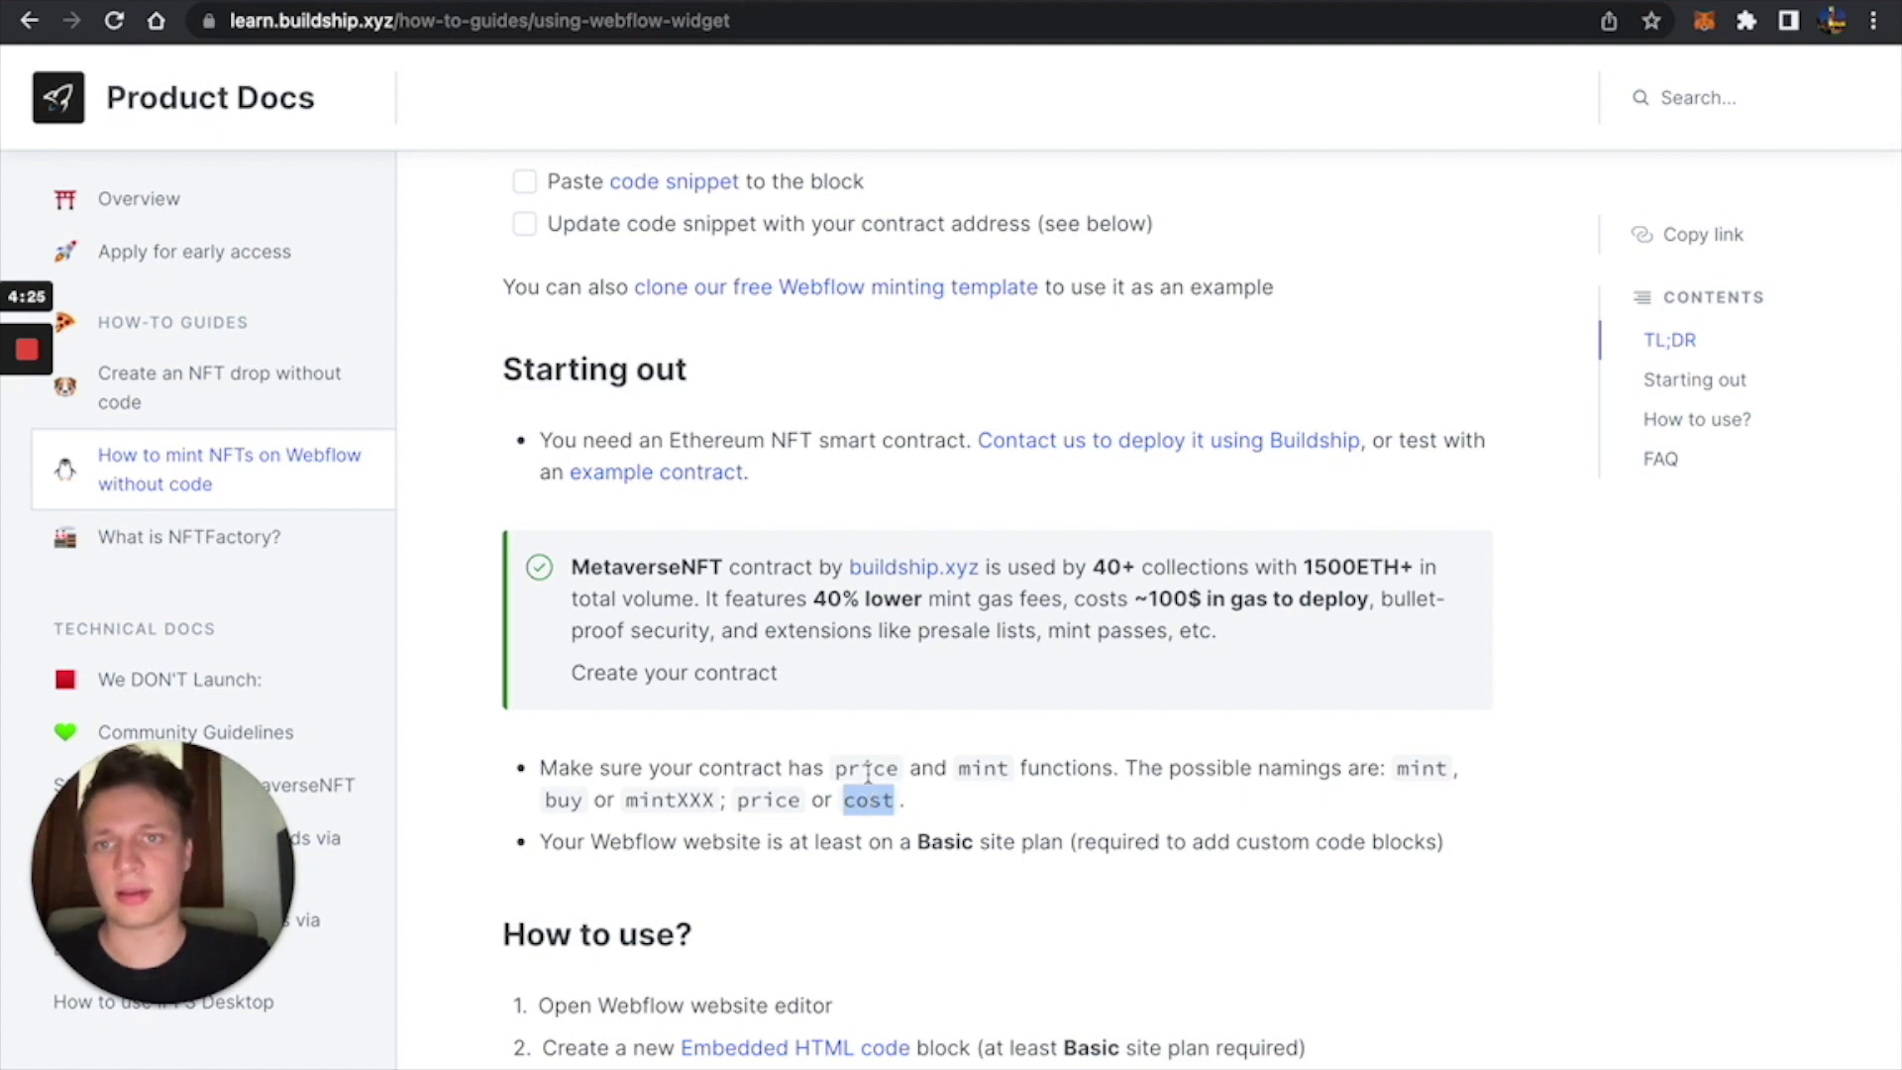
{"action": "double_click", "coordinate": [870, 769]}
{"action": "double_click", "coordinate": [982, 768]}
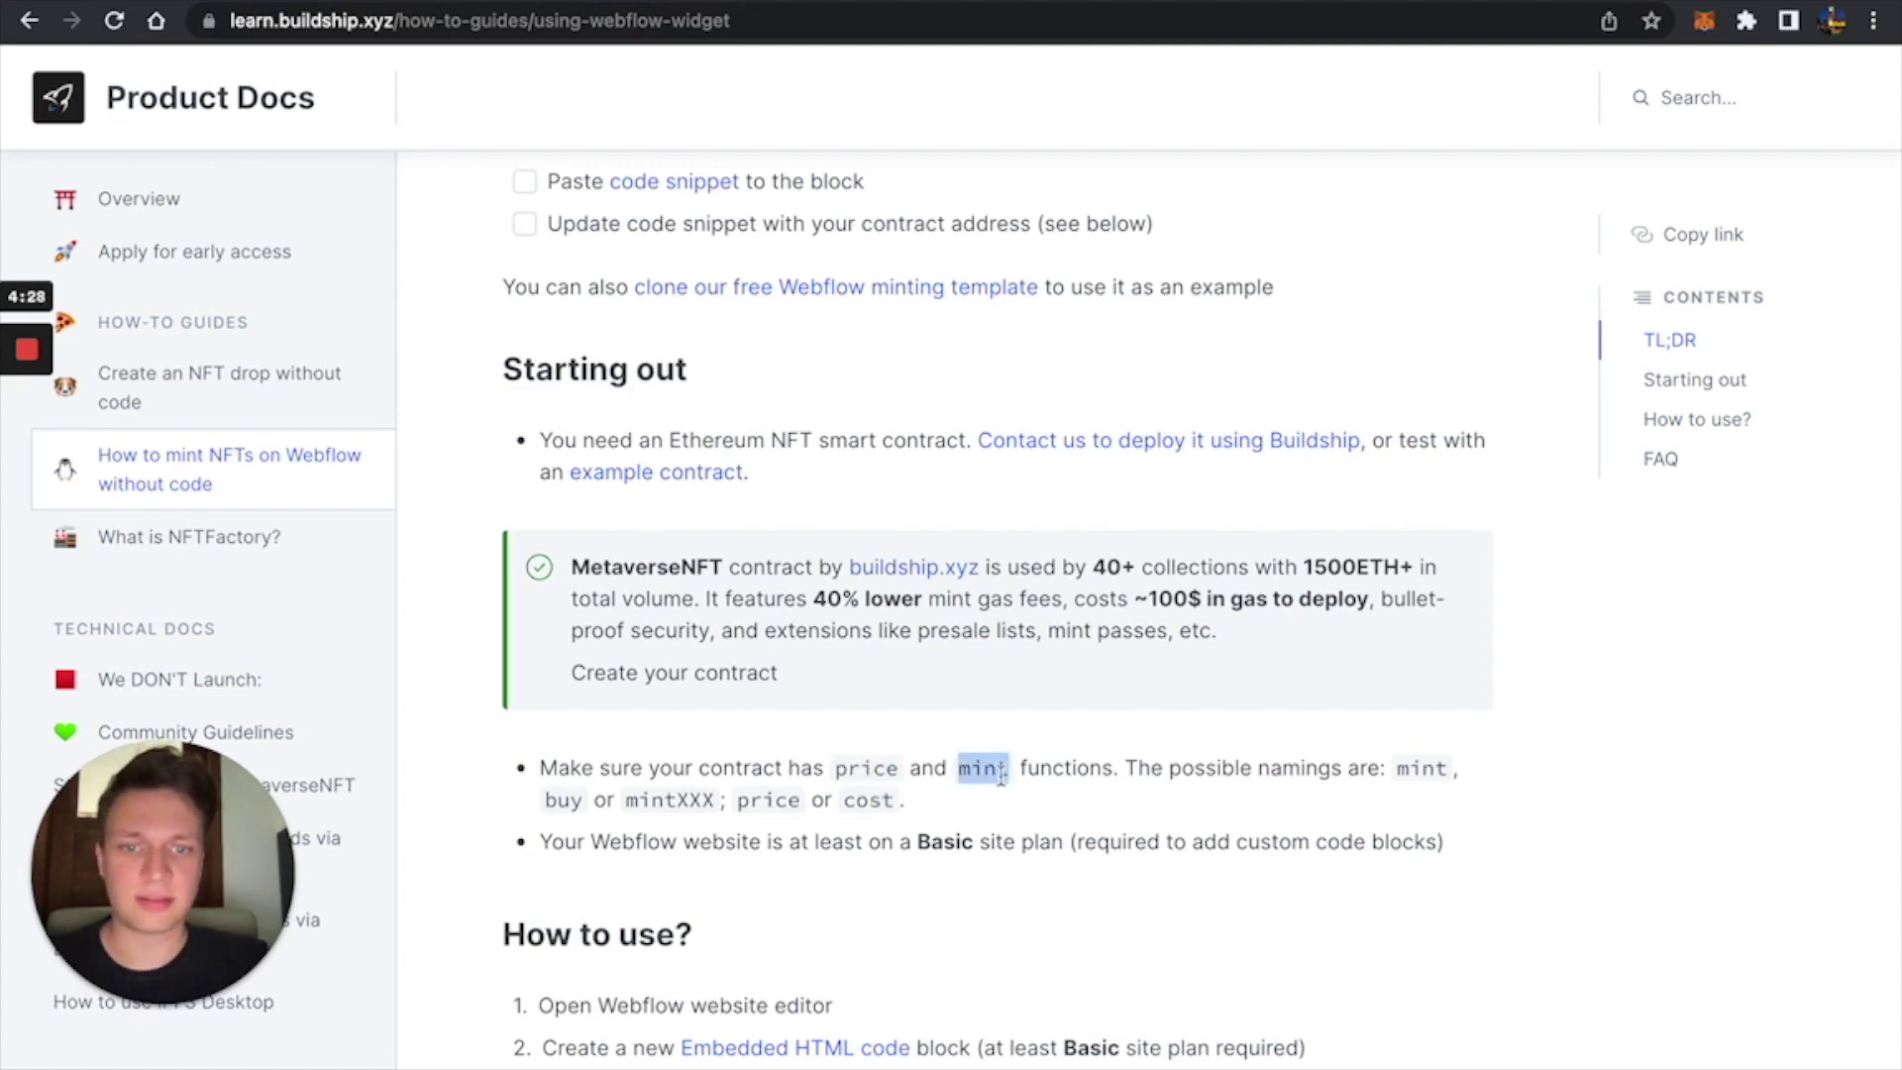
{"action": "scroll", "coordinate": [1001, 793], "scroll_direction": "down", "scroll_amount": 5}
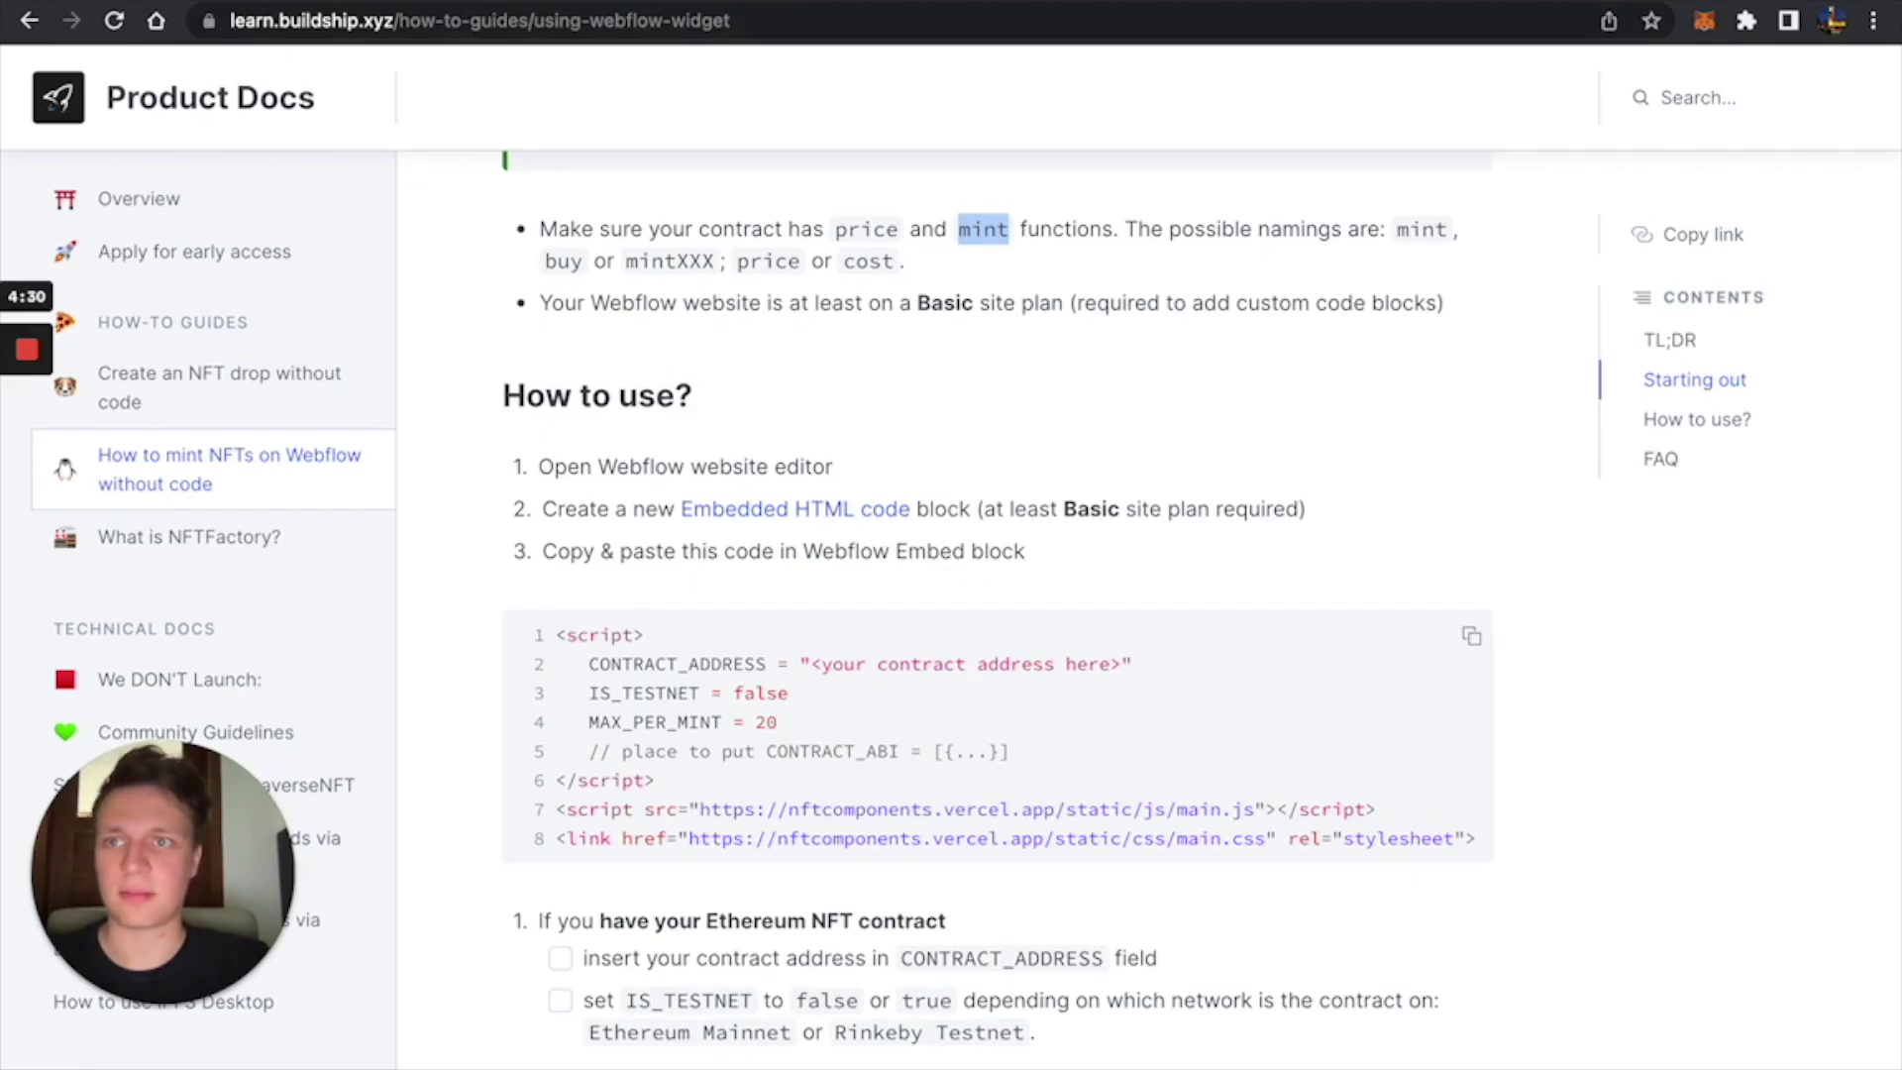
{"action": "key", "text": "ctrl+Tab"}
Toggle between the Navigator and the embed's settings while locating the HTML Embed.
{"action": "scroll", "coordinate": [760, 479], "scroll_direction": "down", "scroll_amount": 4}
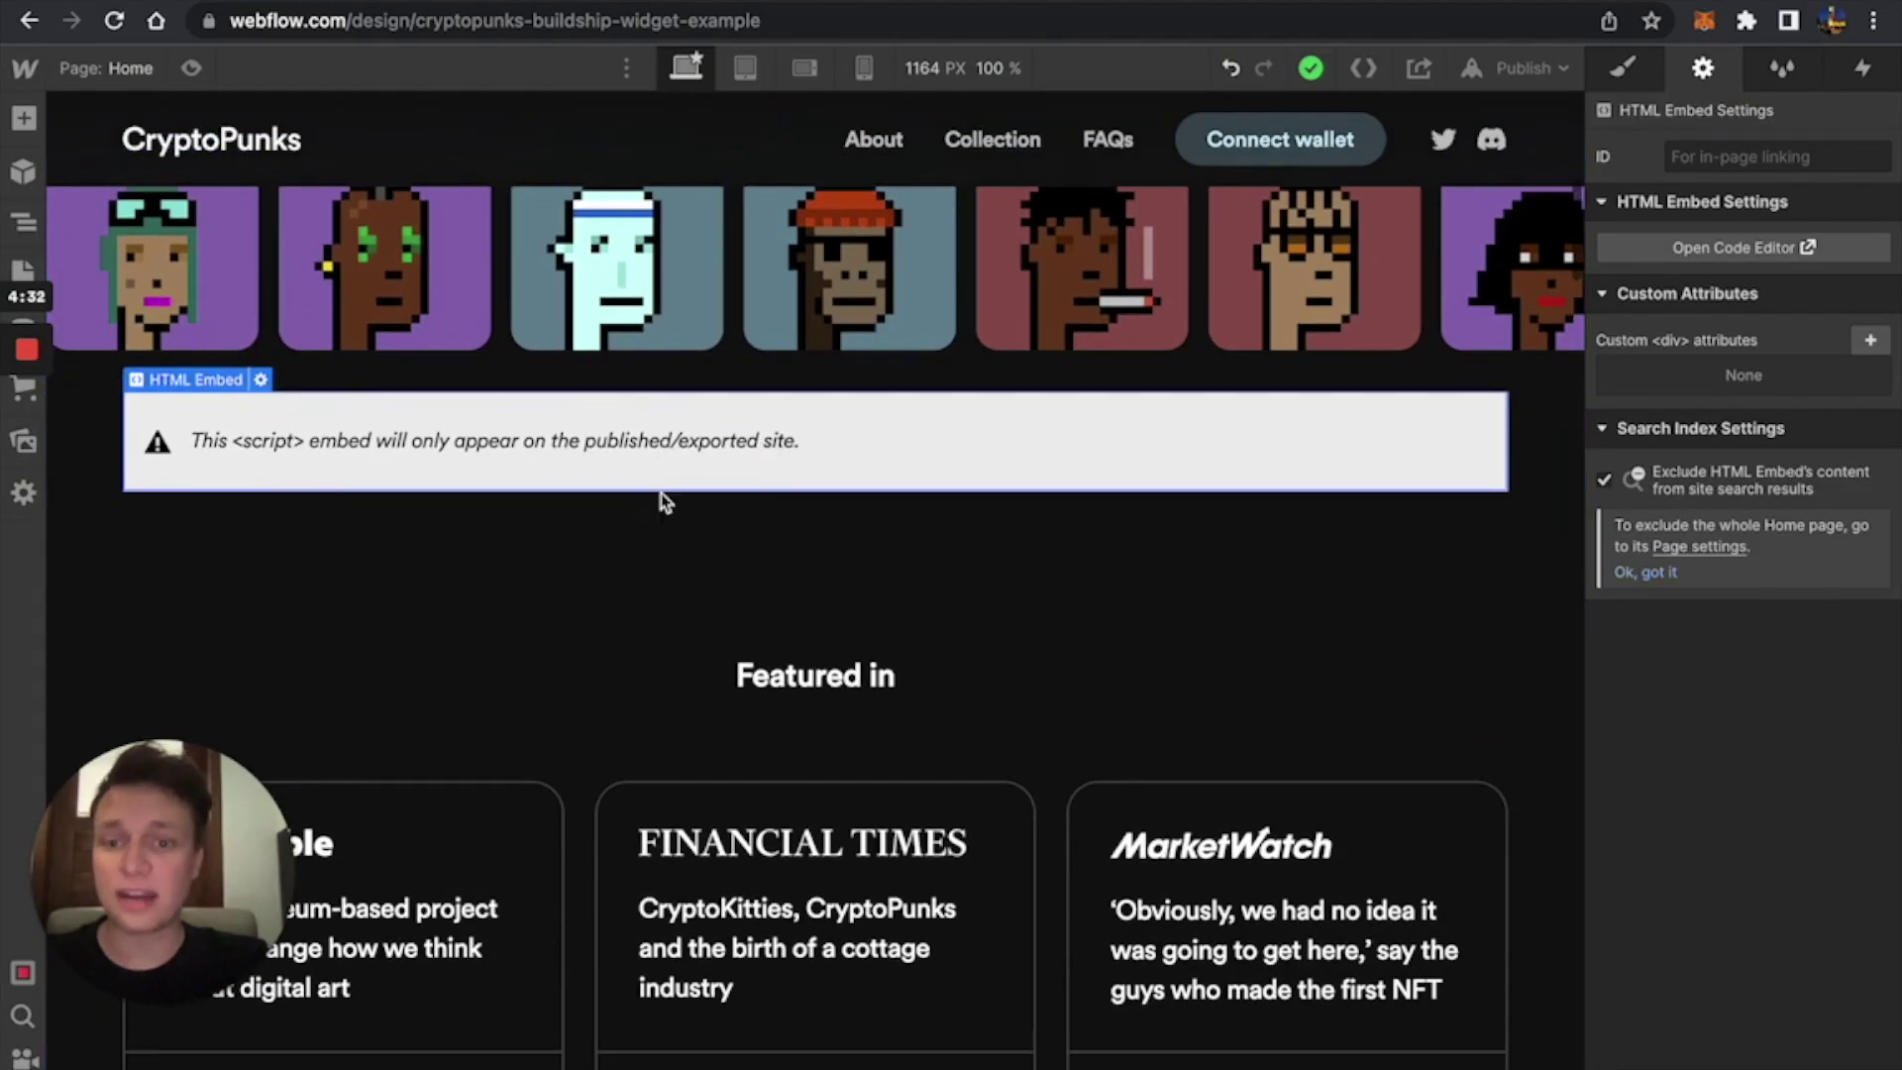
{"action": "key", "text": "z"}
{"action": "scroll", "coordinate": [556, 619], "scroll_direction": "down", "scroll_amount": 1}
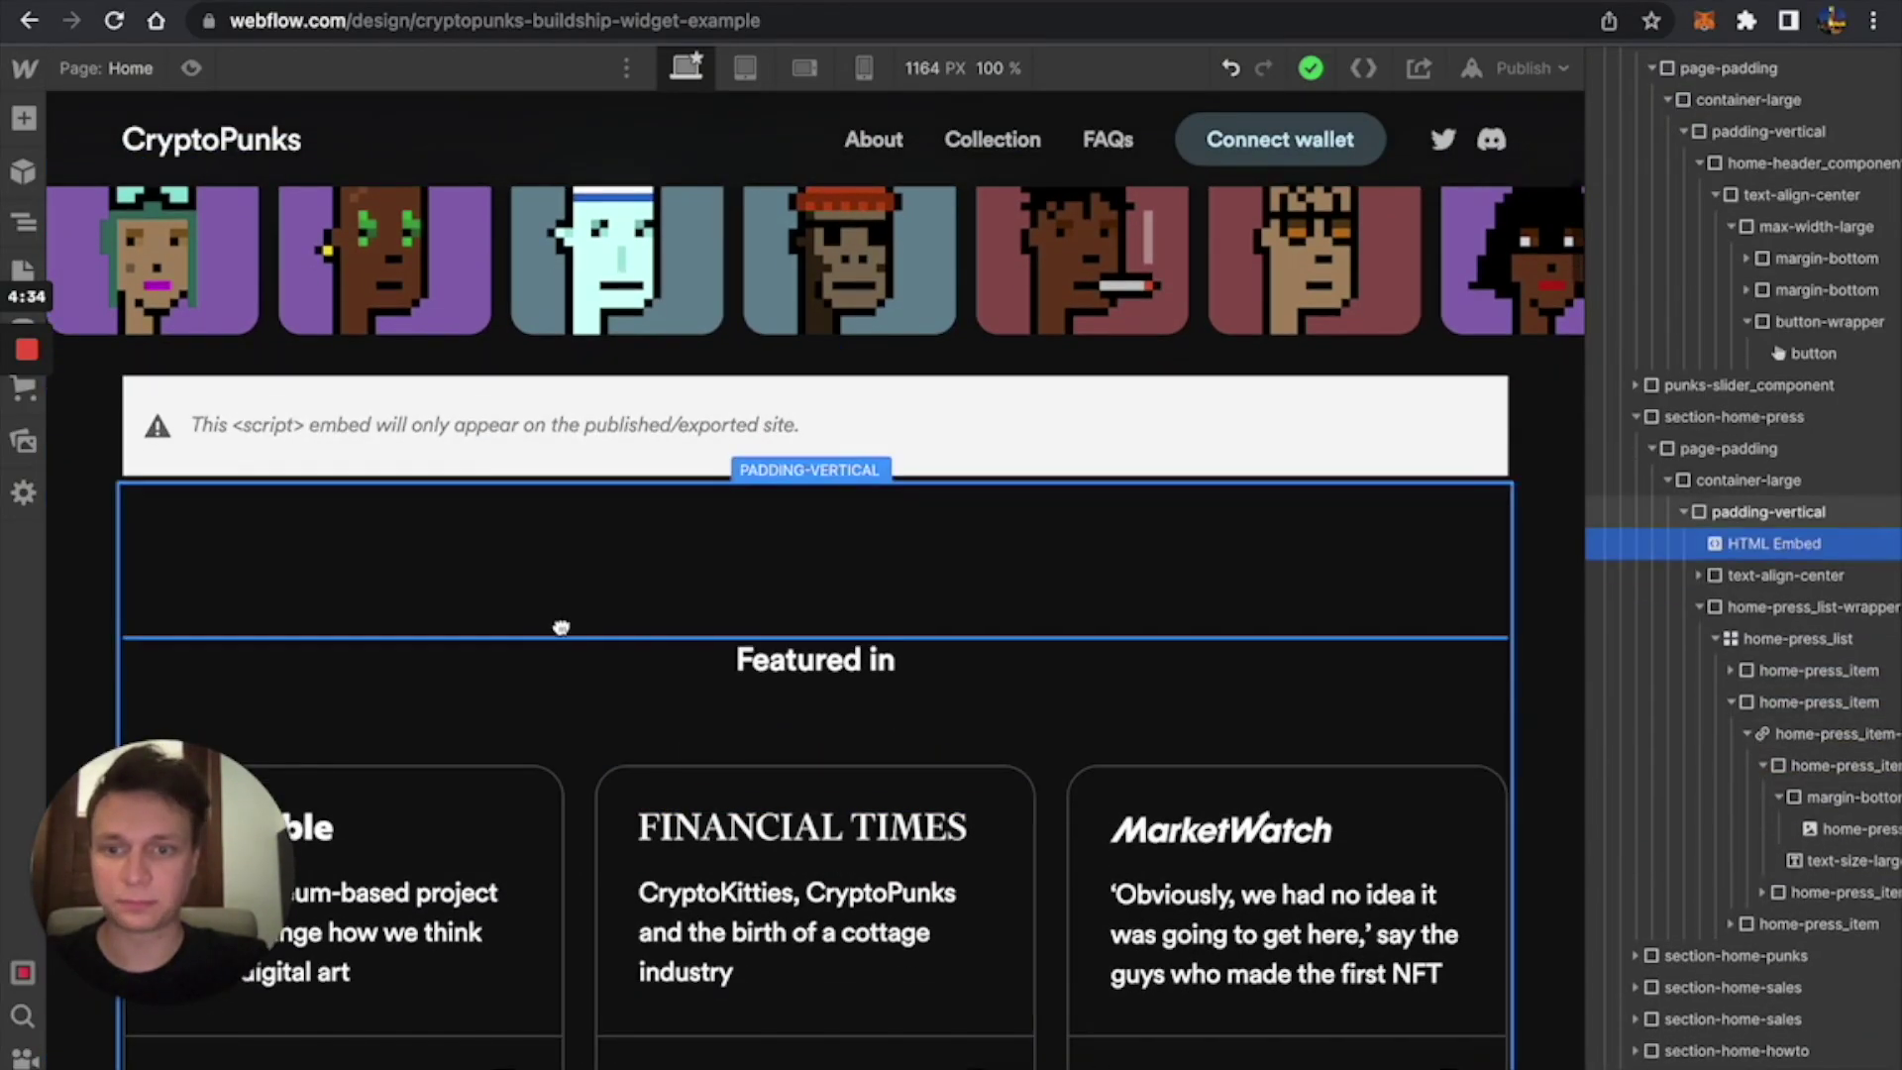
{"action": "key", "text": "d"}
{"action": "scroll", "coordinate": [561, 627], "scroll_direction": "down", "scroll_amount": 3}
{"action": "left_click_drag", "start_coordinate": [642, 349], "coordinate": [713, 435]}
{"action": "key", "text": "z"}
{"action": "key", "text": "d"}
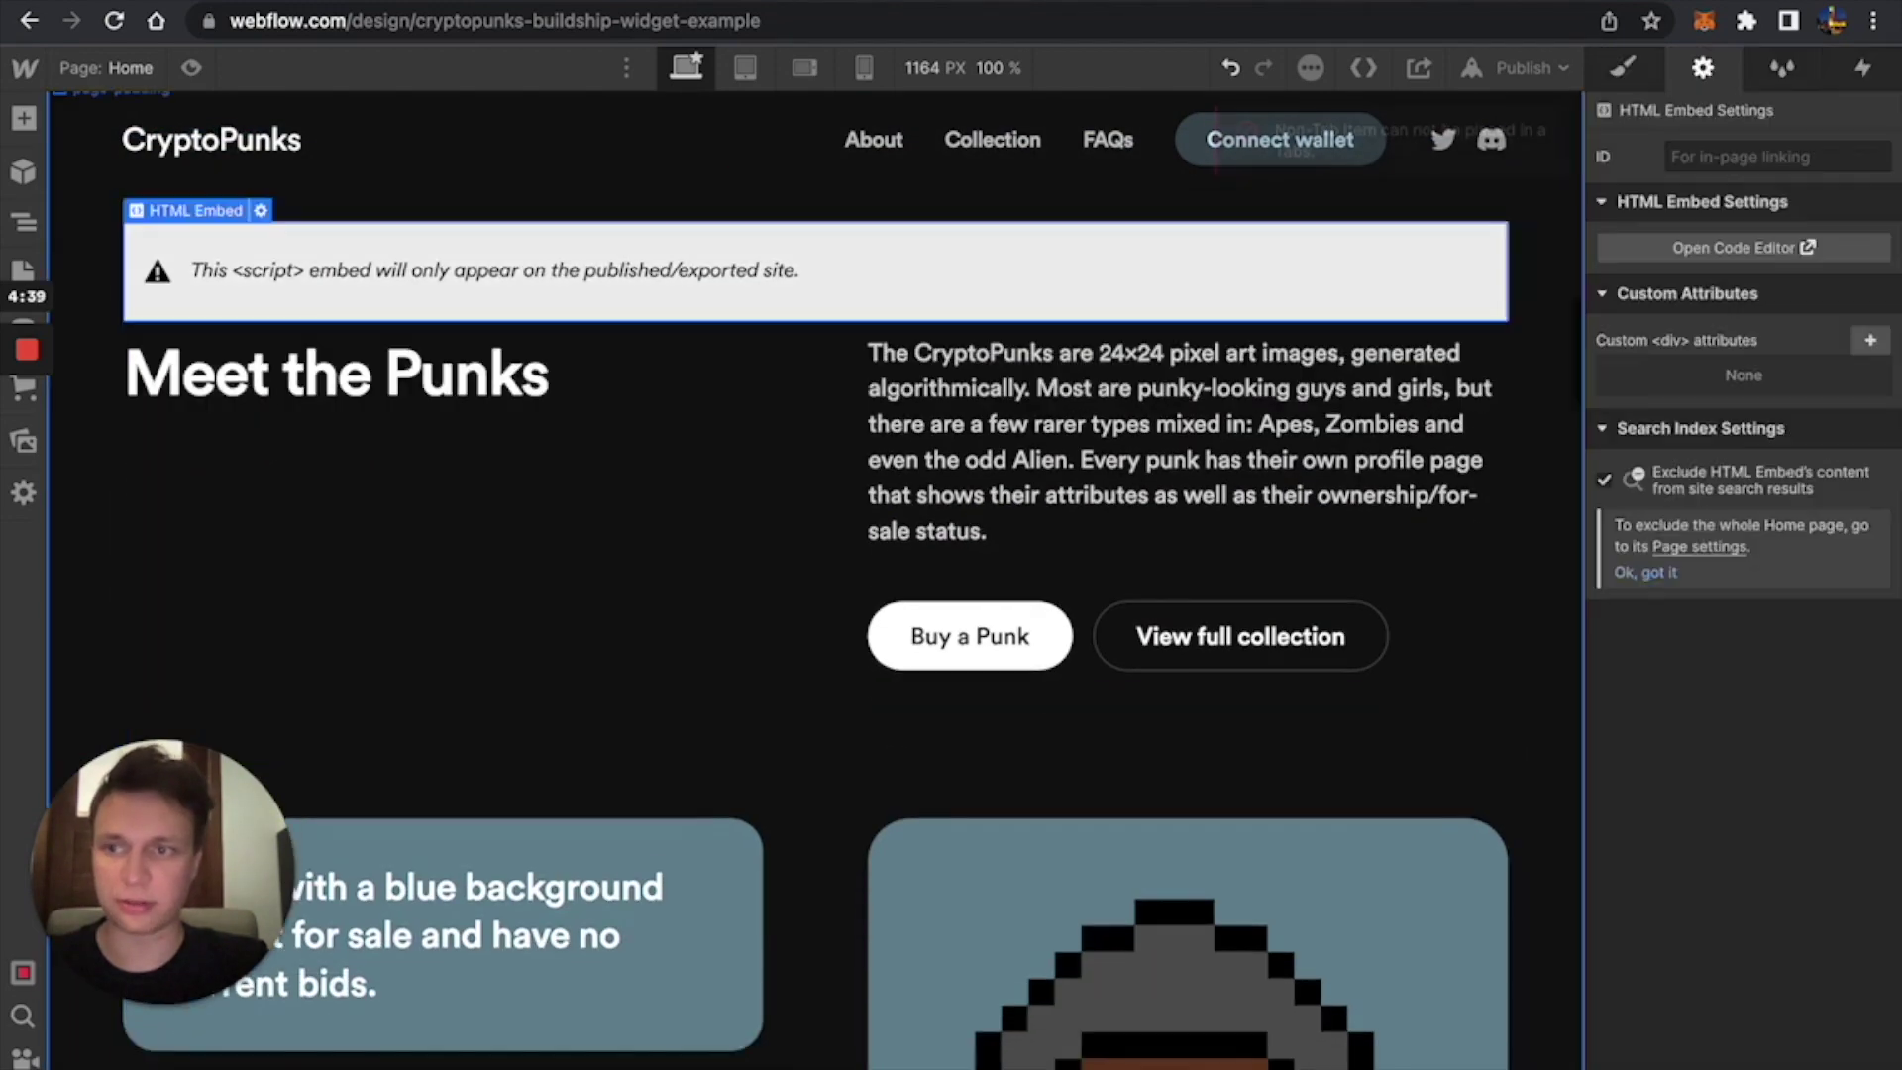
Drag the HTML Embed below section-home-faq to the page's end in the Navigator.
{"action": "key", "text": "z"}
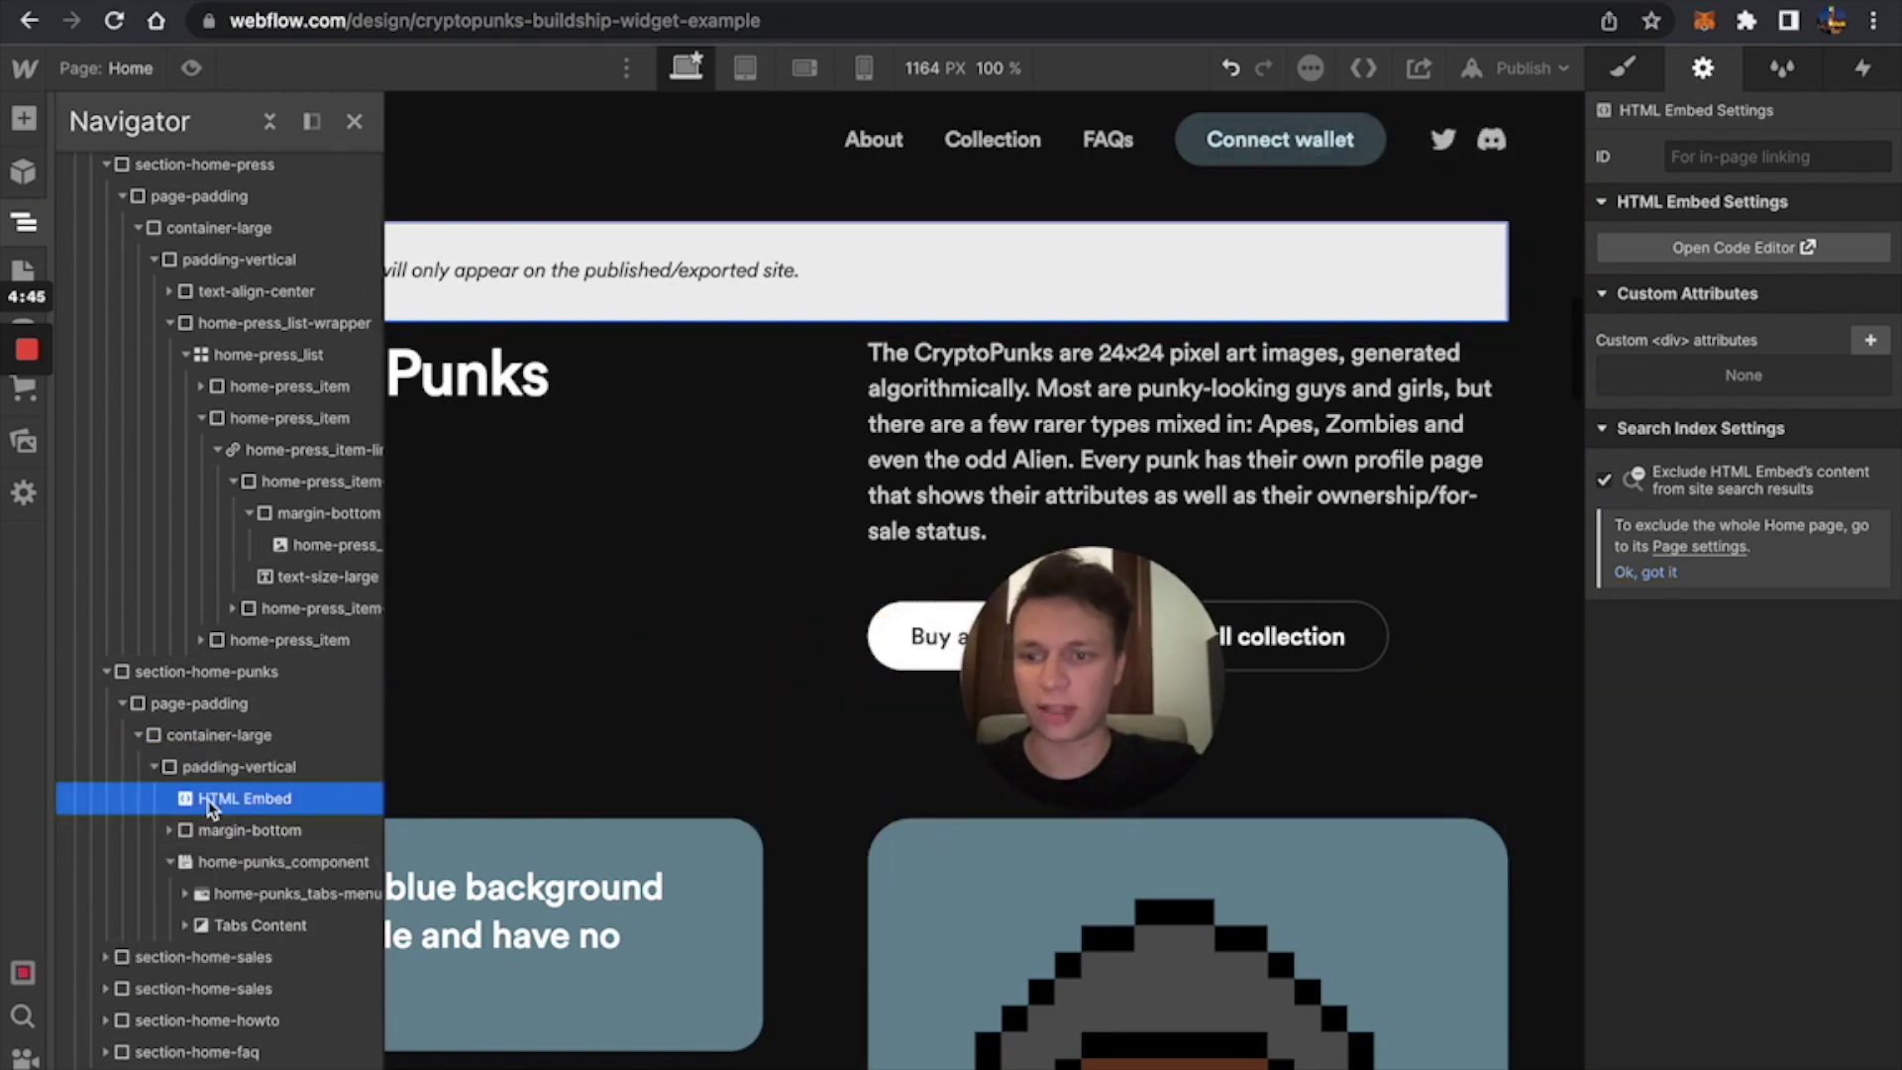
{"action": "left_click_drag", "start_coordinate": [198, 797], "coordinate": [109, 1065]}
{"action": "scroll", "coordinate": [748, 539], "scroll_direction": "down", "scroll_amount": 20}
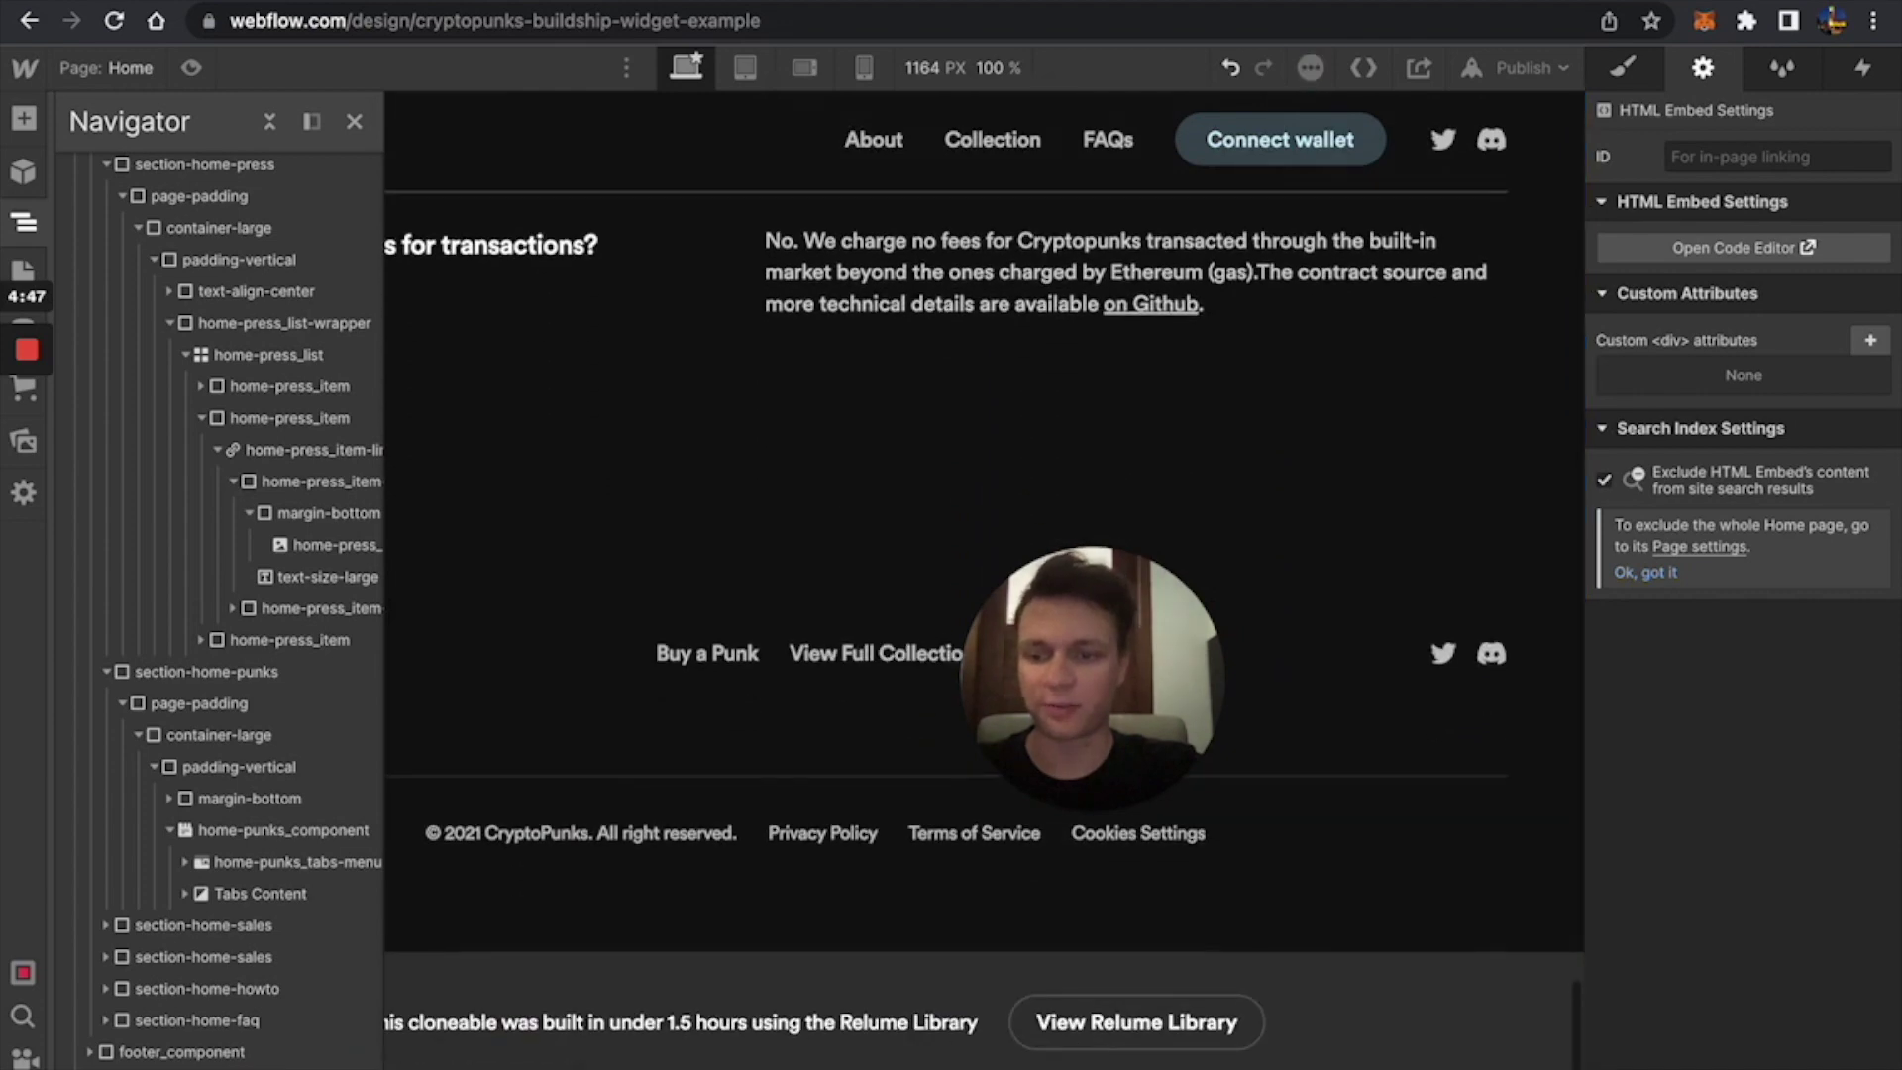
{"action": "left_click", "coordinate": [710, 374]}
{"action": "scroll", "coordinate": [710, 374], "scroll_direction": "up", "scroll_amount": 15}
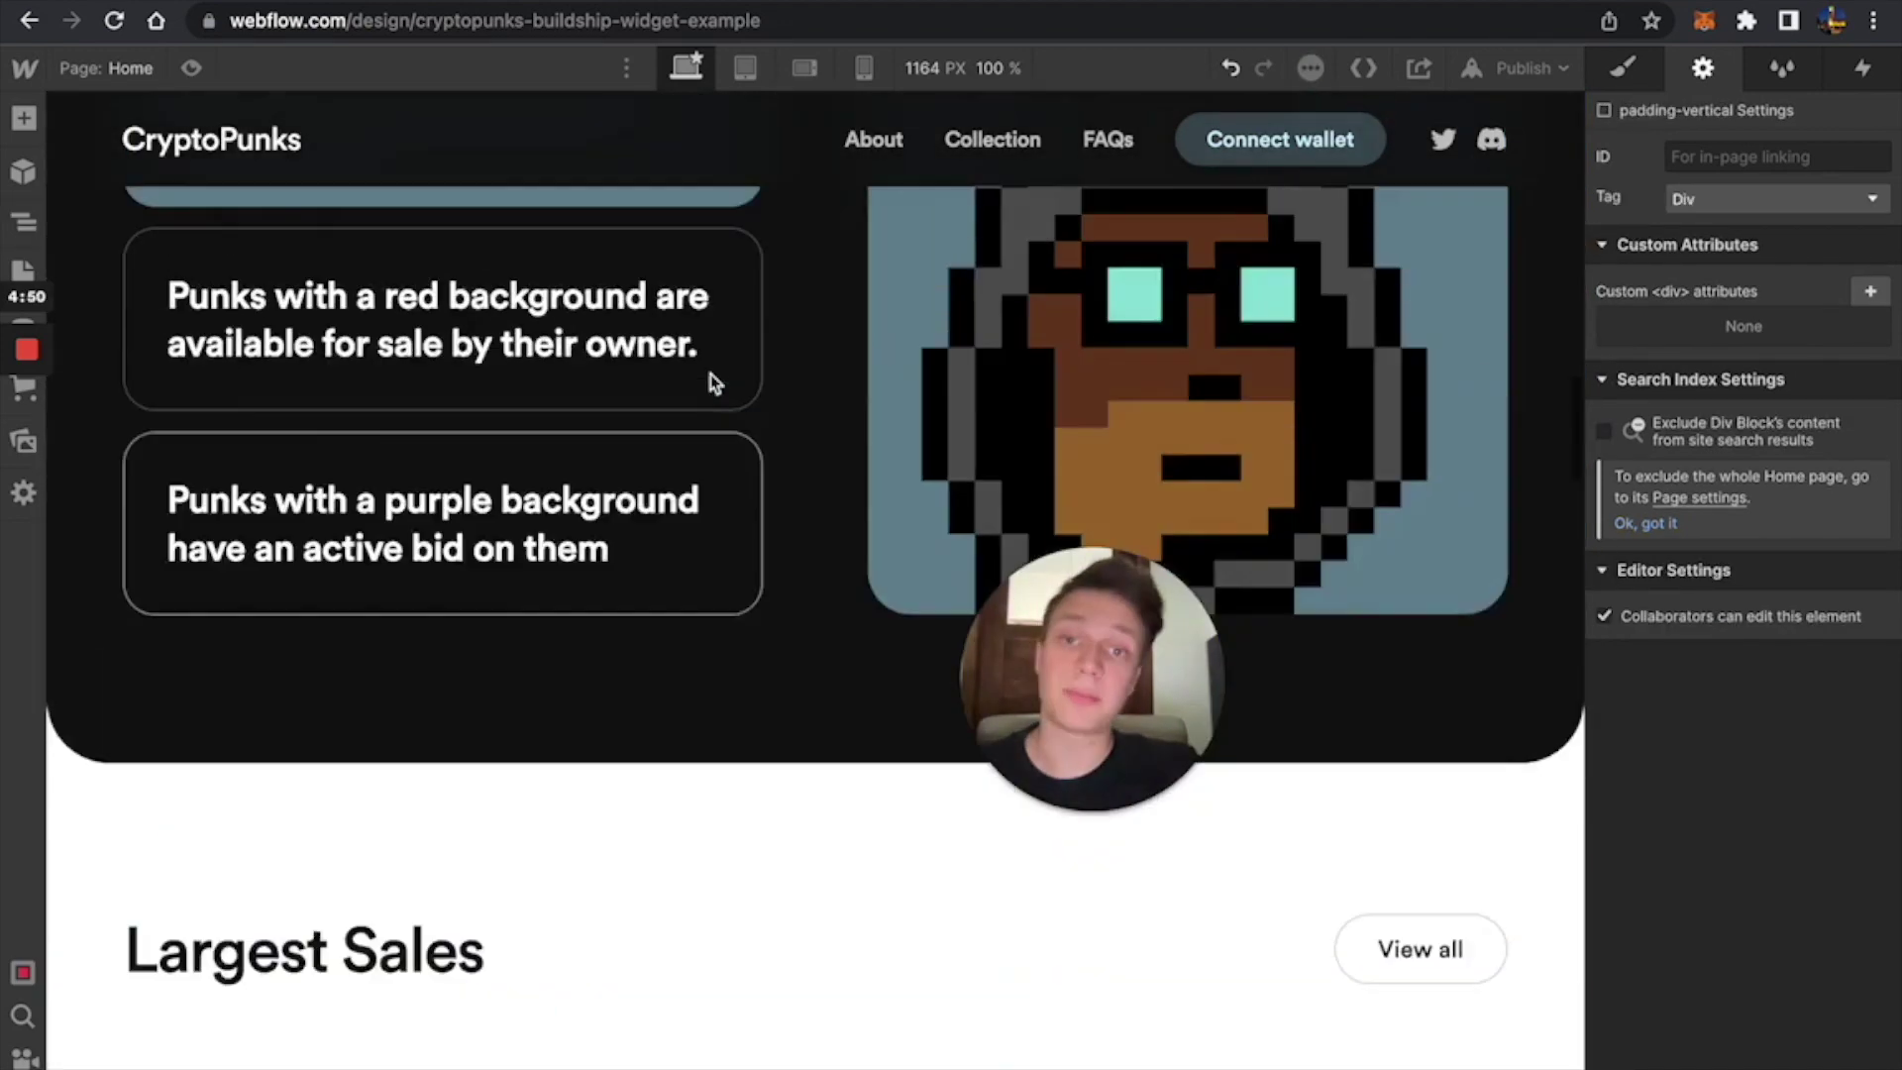
{"action": "scroll", "coordinate": [710, 374], "scroll_direction": "up", "scroll_amount": 5}
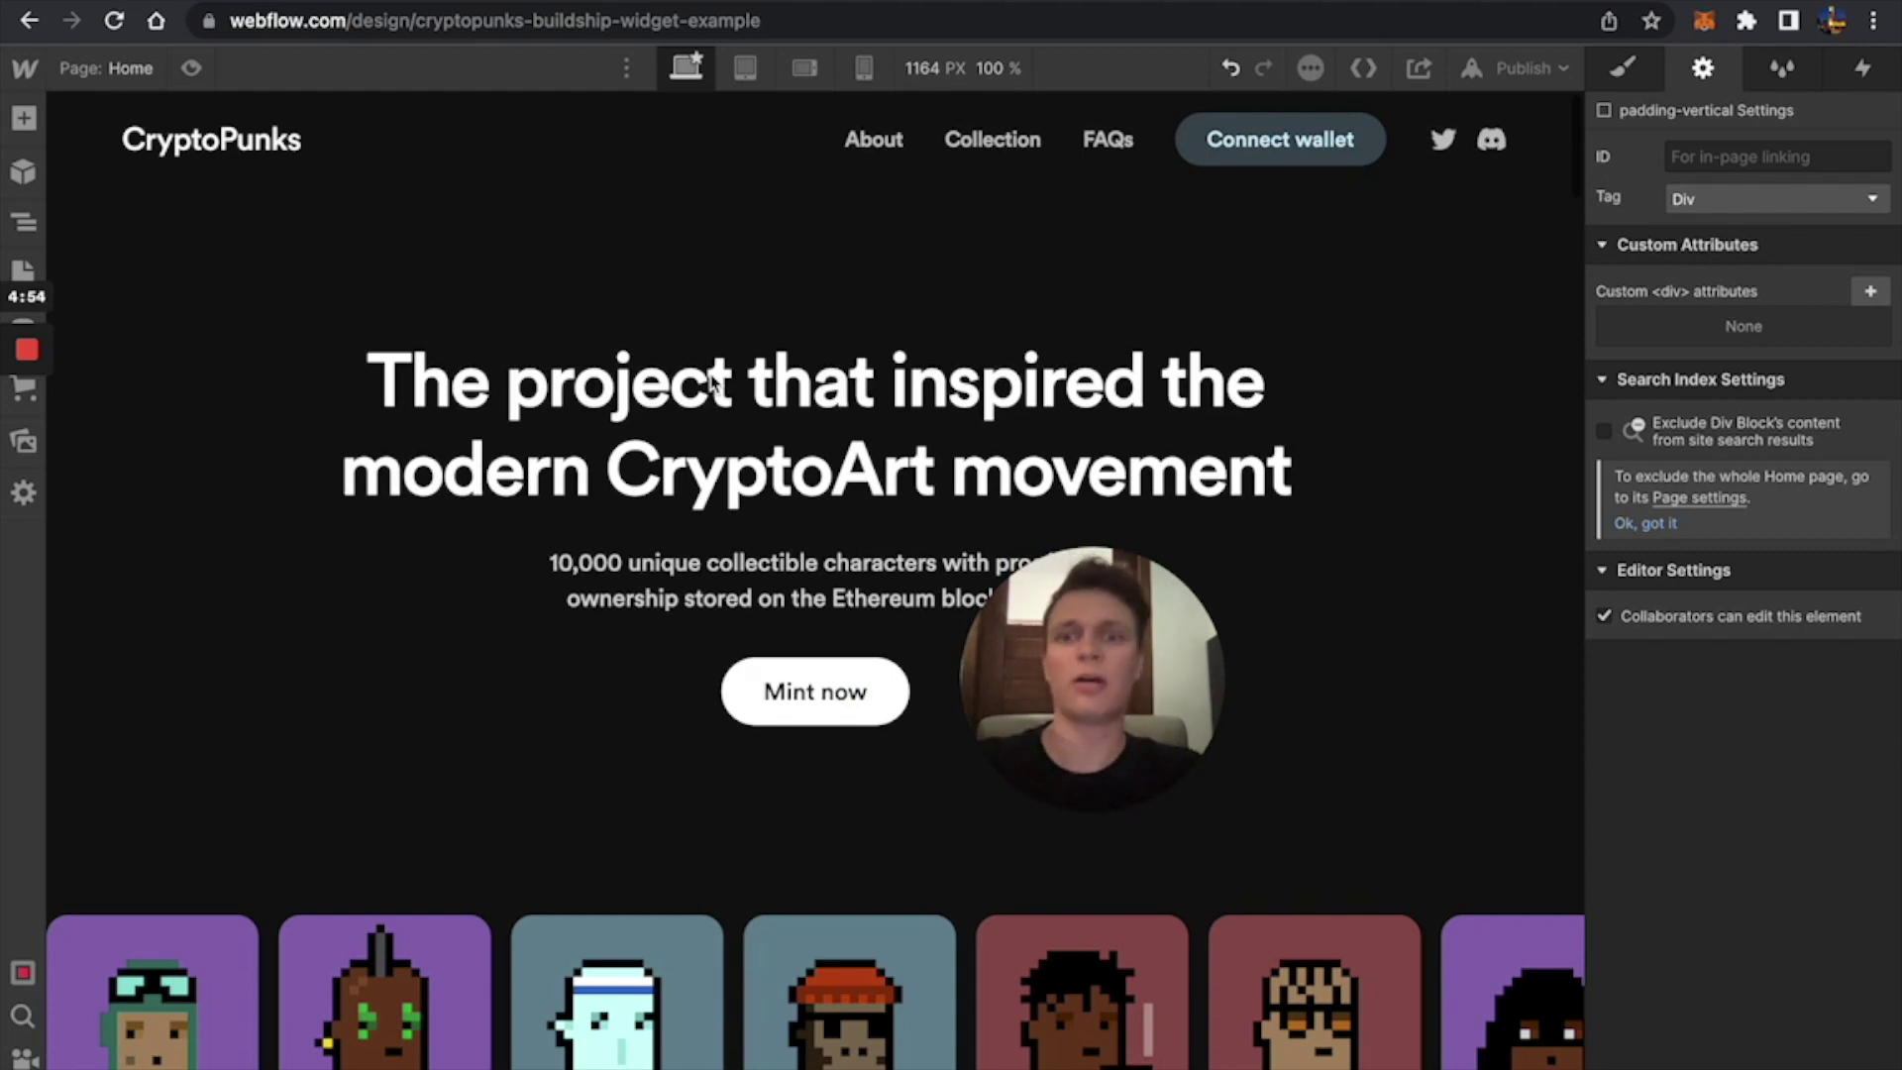
{"action": "scroll", "coordinate": [710, 381], "scroll_direction": "down", "scroll_amount": 20}
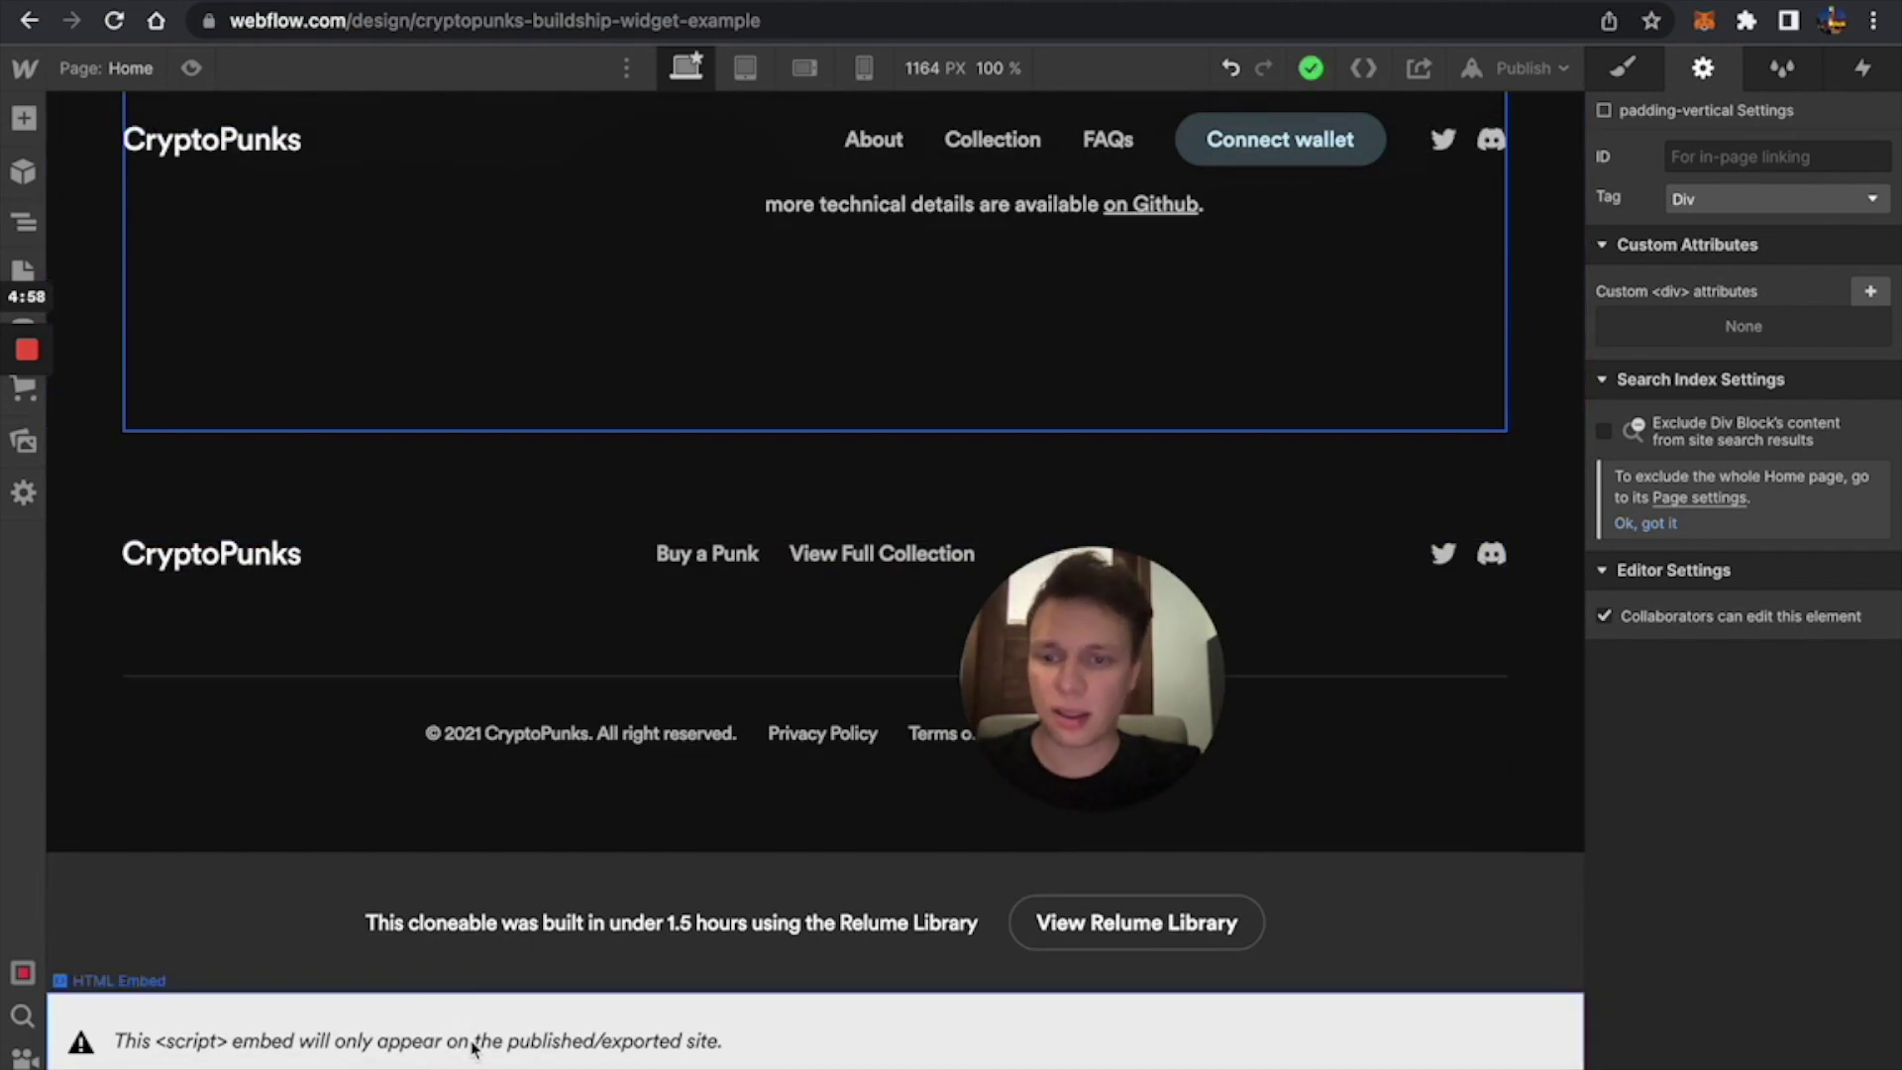
{"action": "scroll", "coordinate": [560, 382], "scroll_direction": "up", "scroll_amount": 20}
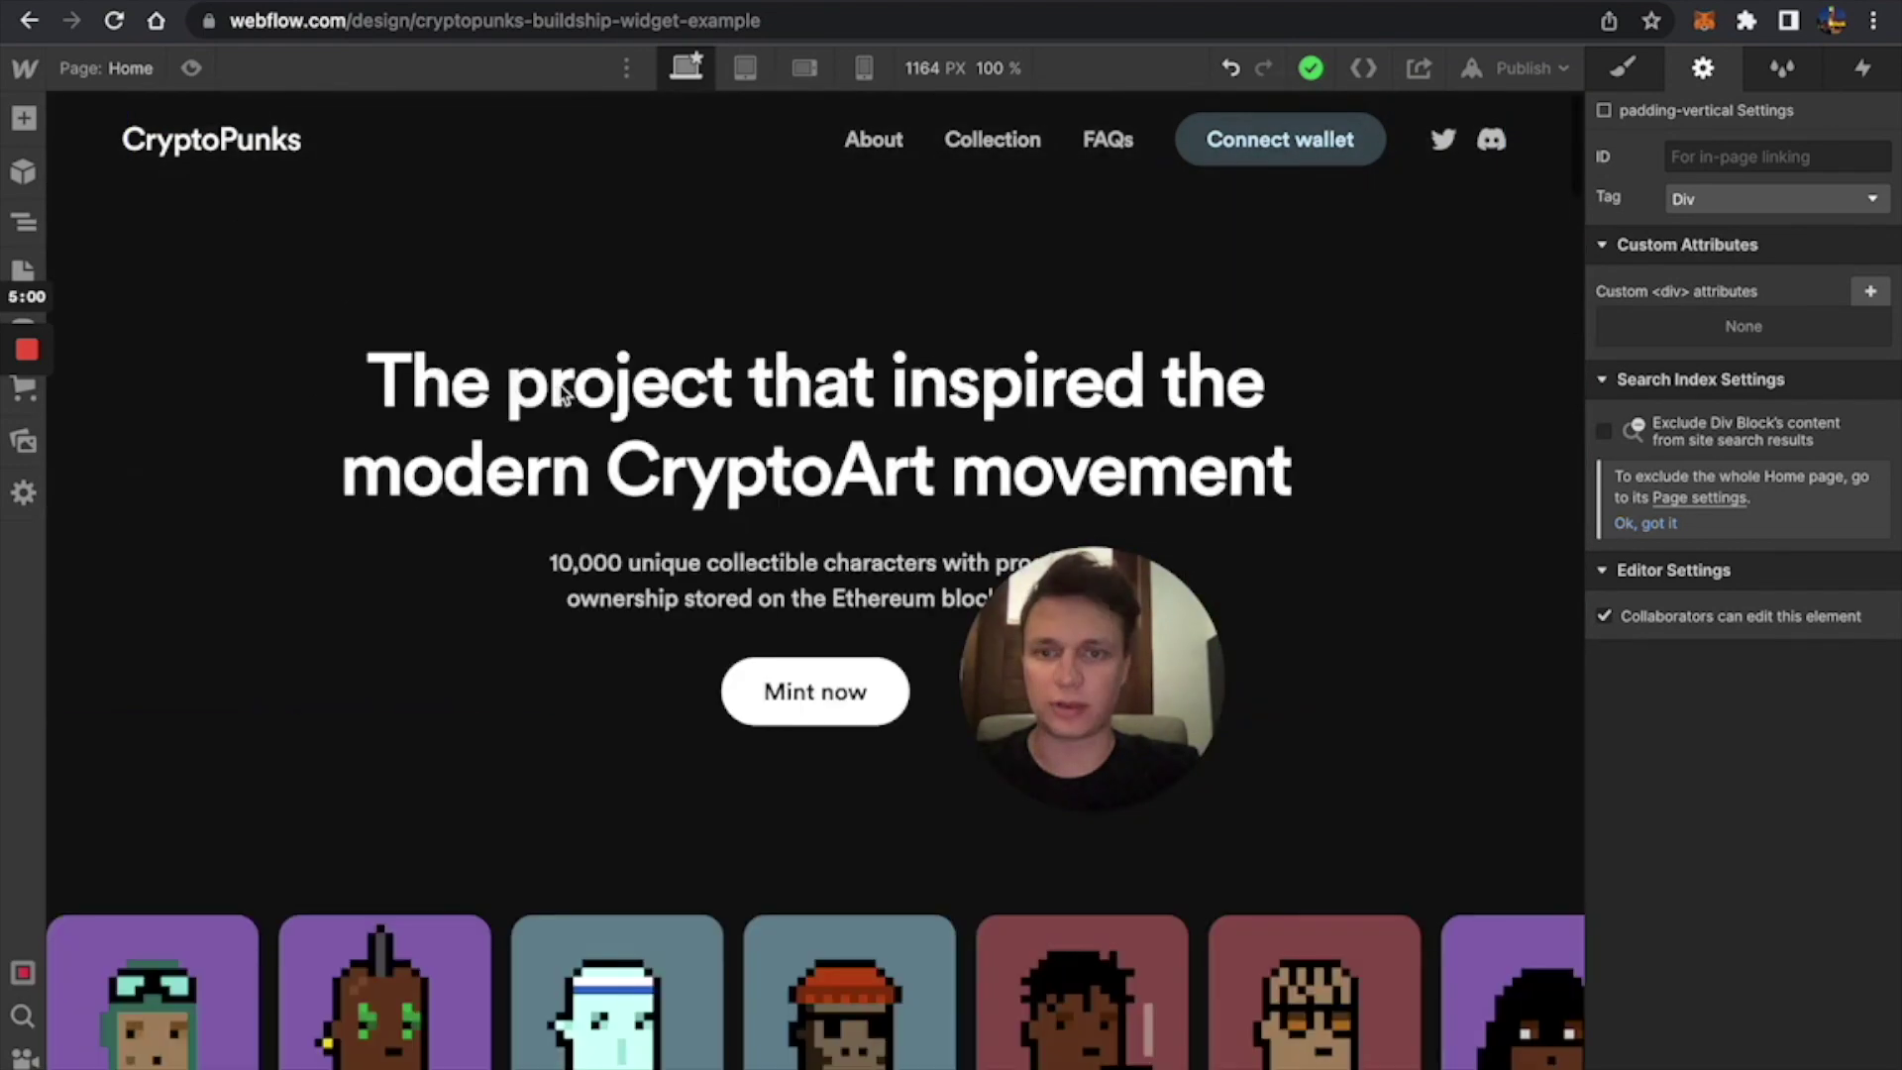
Publish the CryptoPunks site to the selected domains.
{"action": "mouse_move", "coordinate": [1027, 825]}
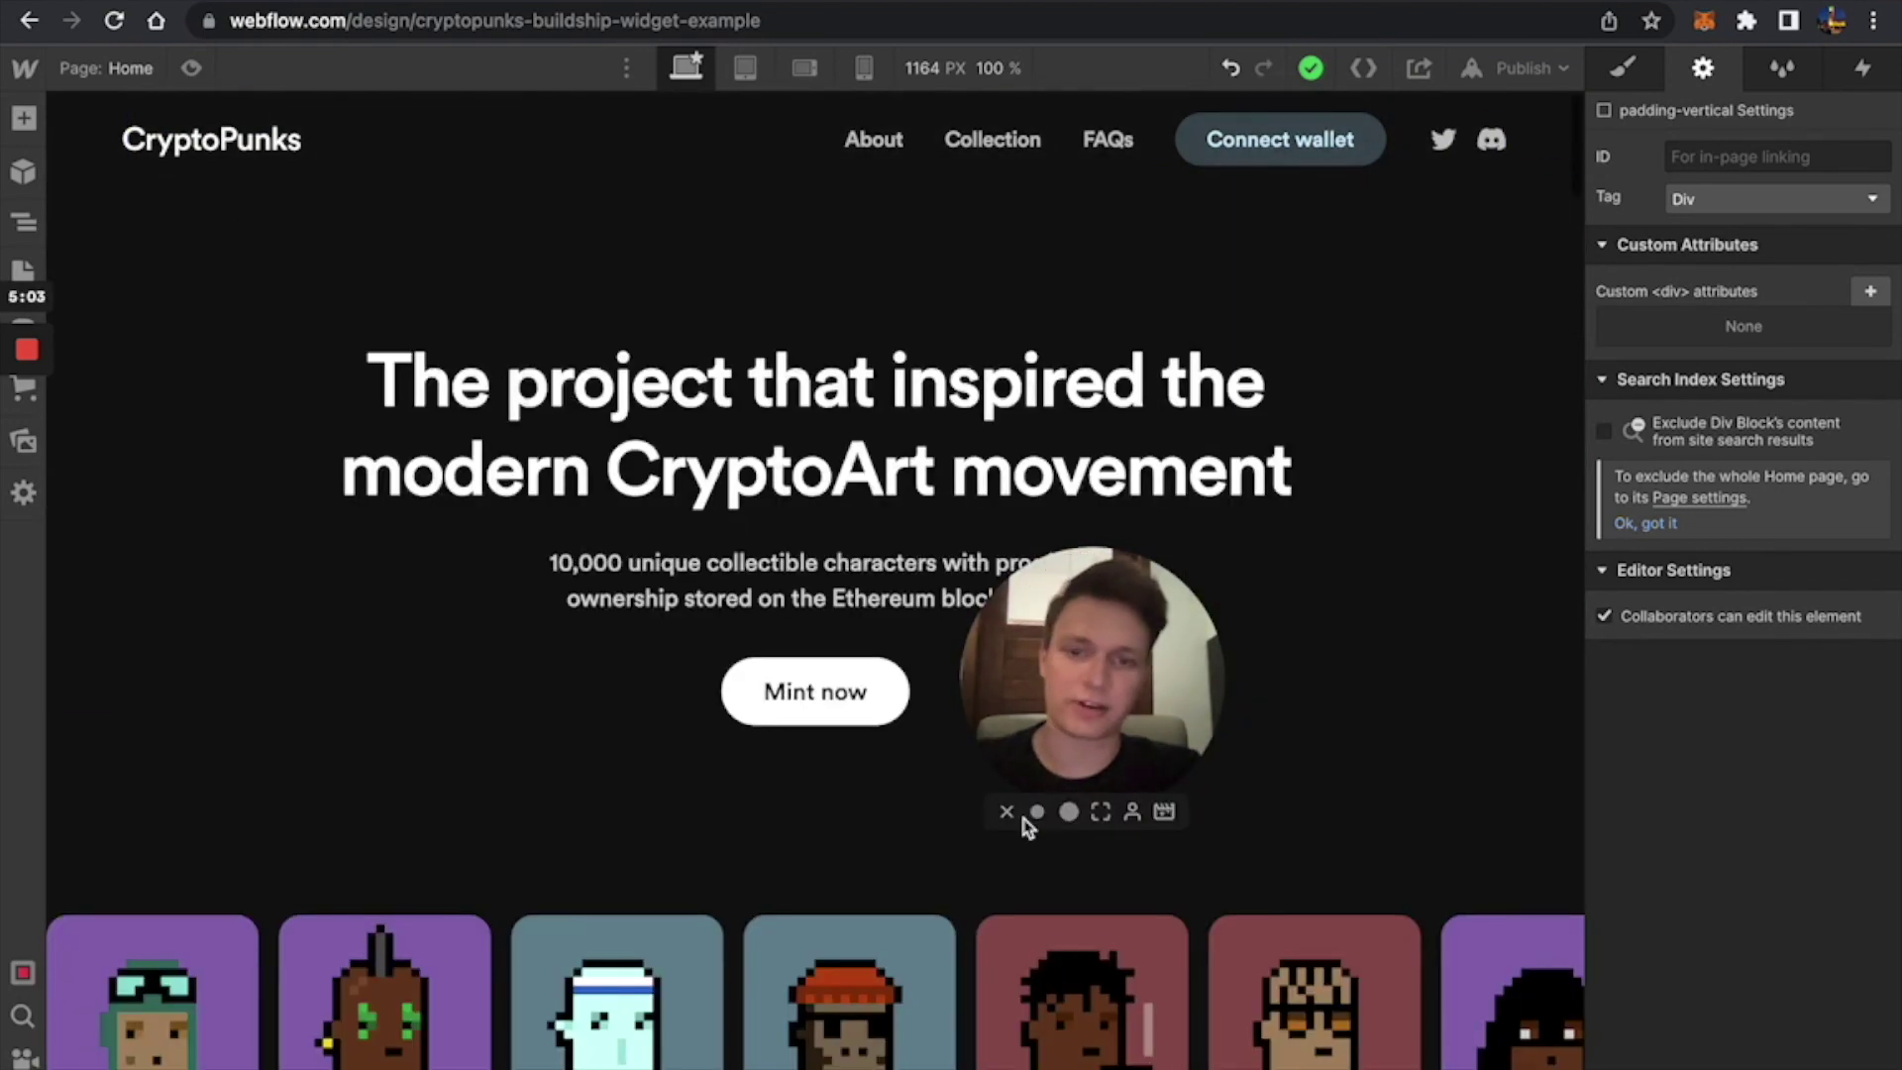
{"action": "left_click", "coordinate": [1524, 68]}
{"action": "left_click", "coordinate": [1396, 395]}
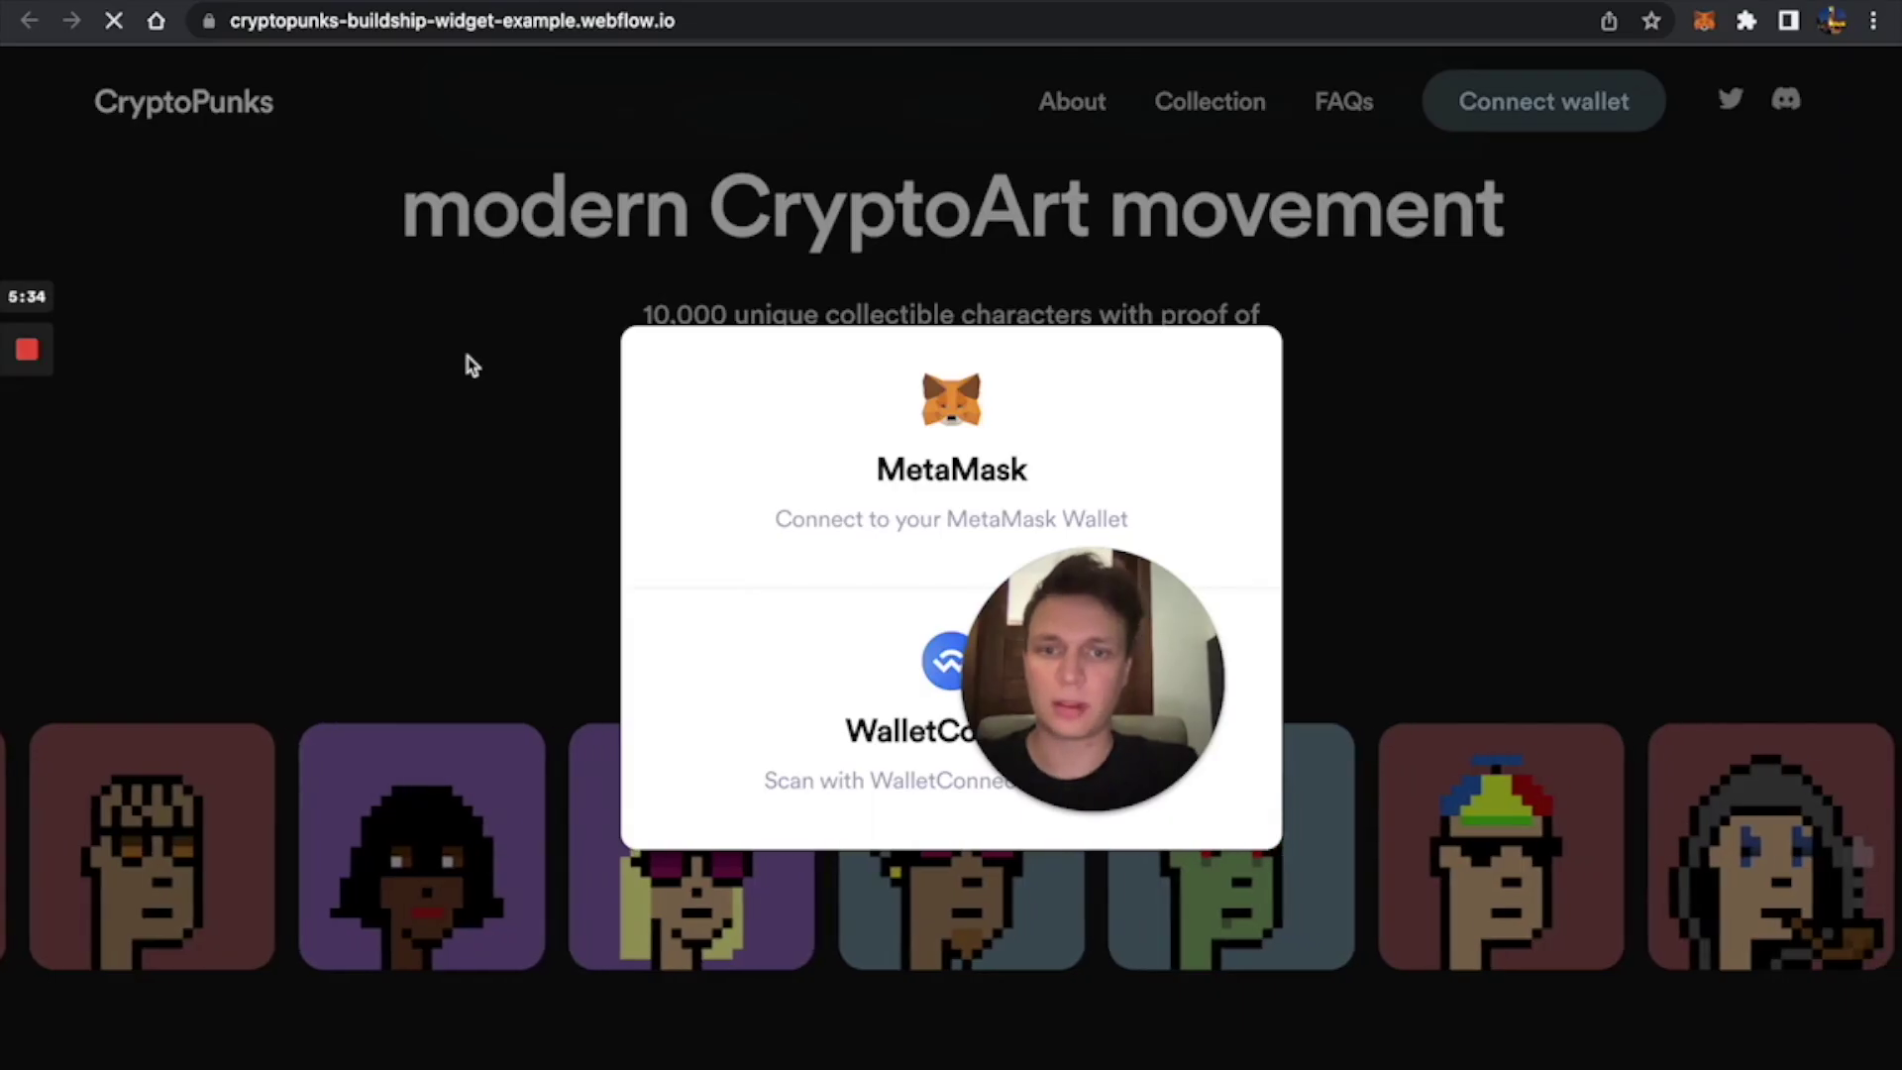
On the live site, connect the MetaMask wallet's Account 1 via Mint now.
{"action": "left_click", "coordinate": [468, 362]}
{"action": "left_click", "coordinate": [879, 461]}
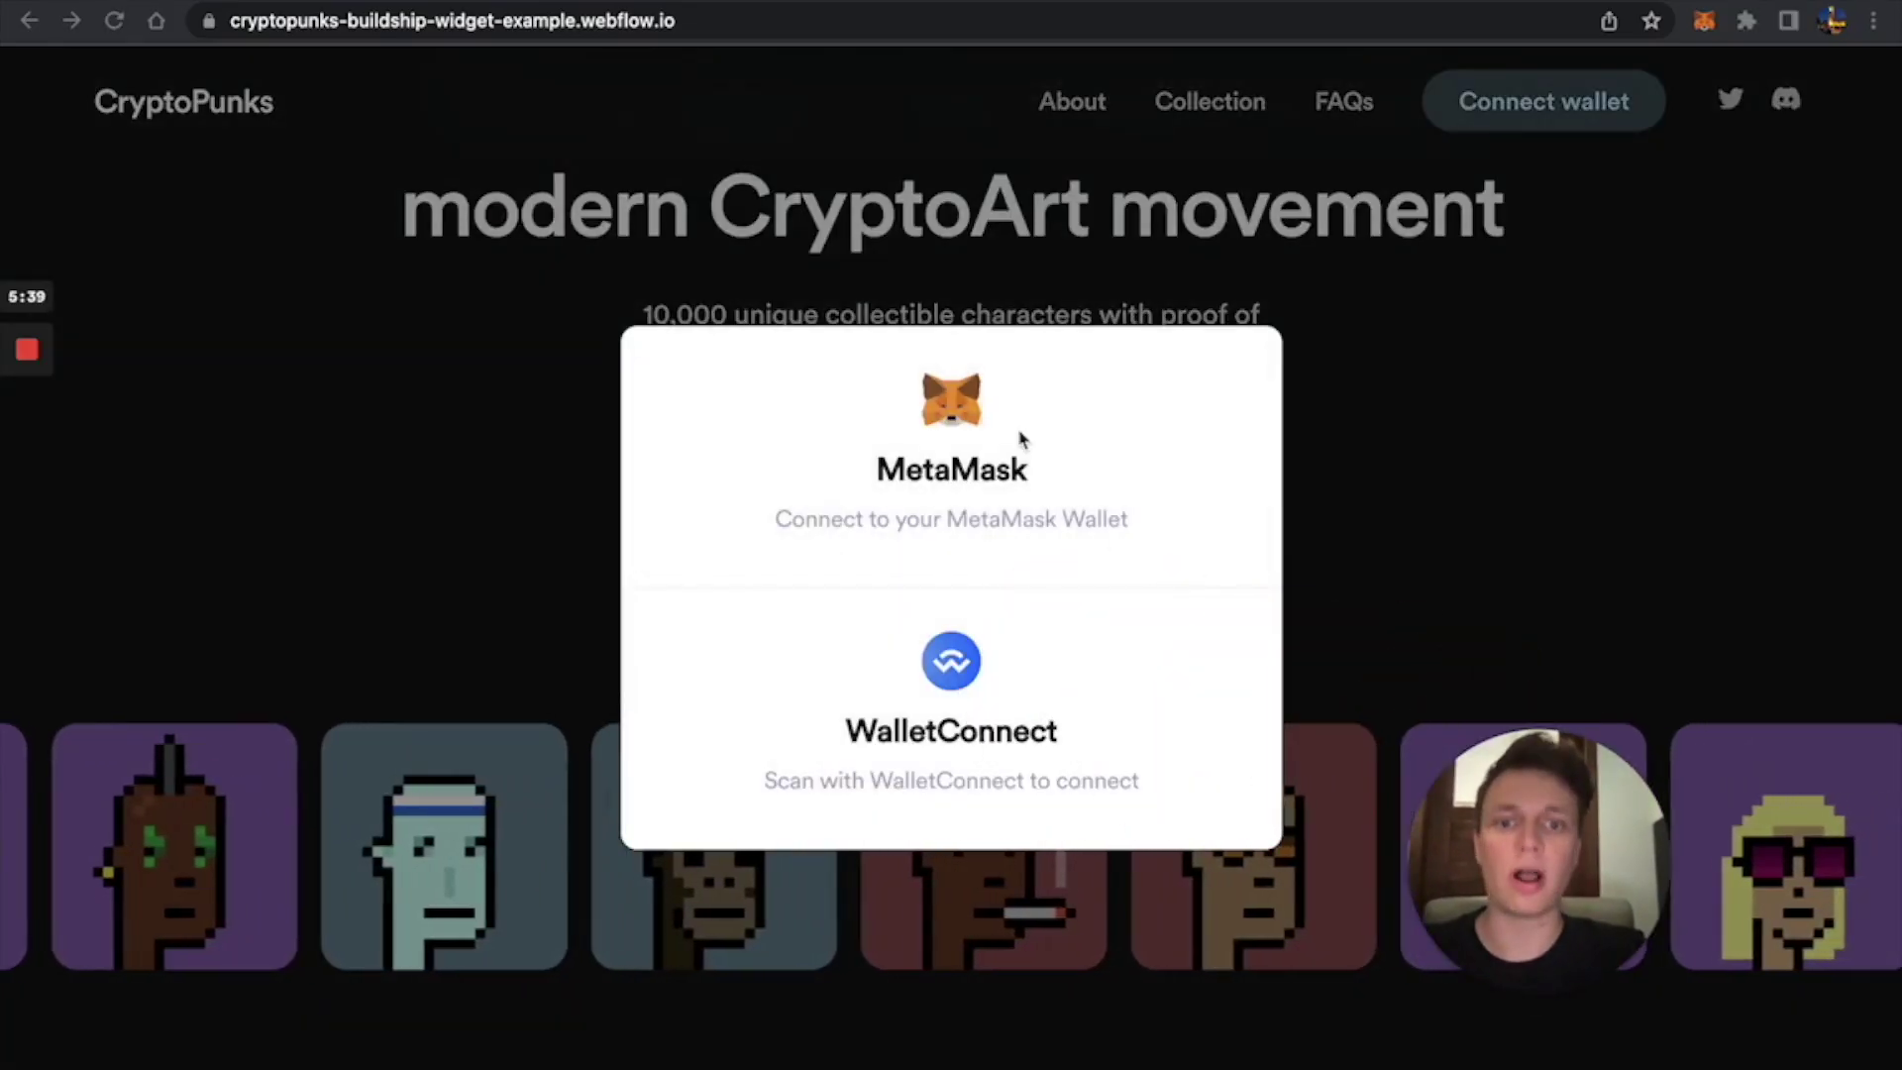
{"action": "left_click", "coordinate": [970, 406]}
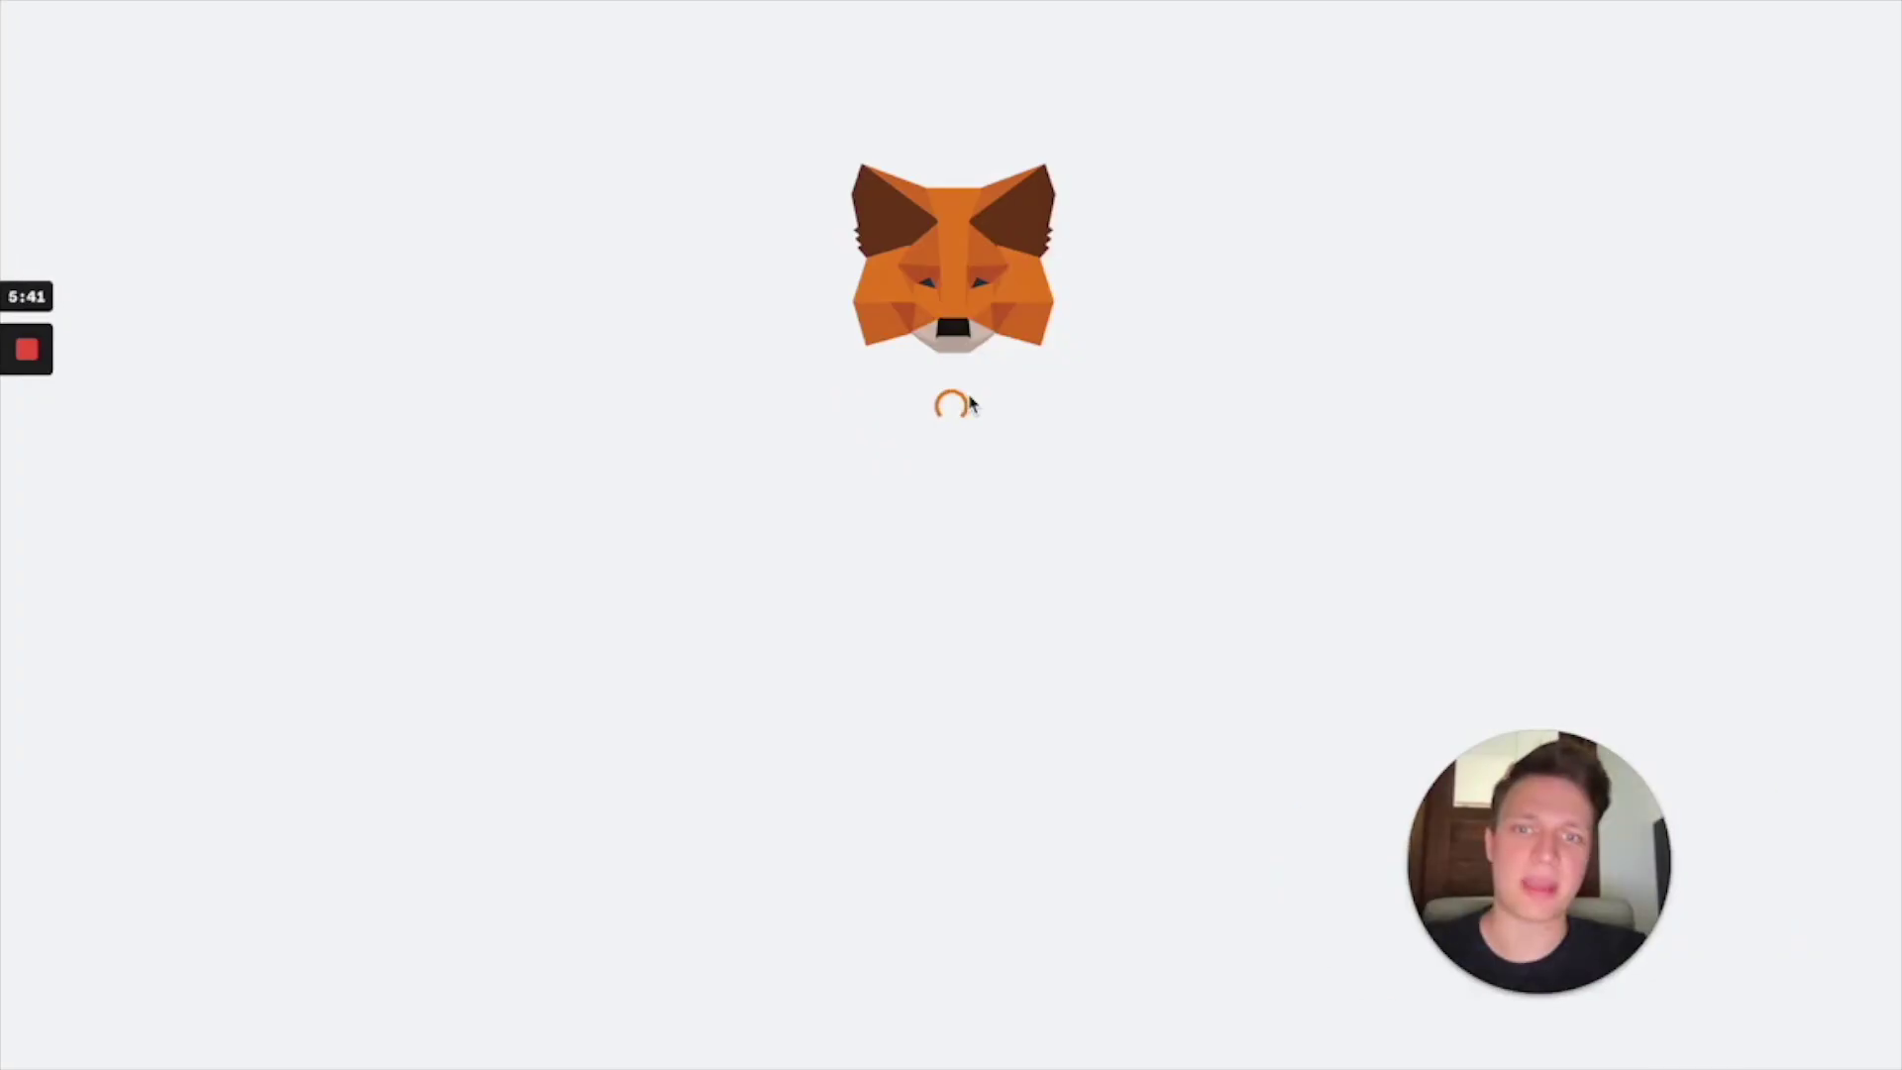
{"action": "left_click", "coordinate": [1768, 390]}
{"action": "left_click", "coordinate": [1766, 371]}
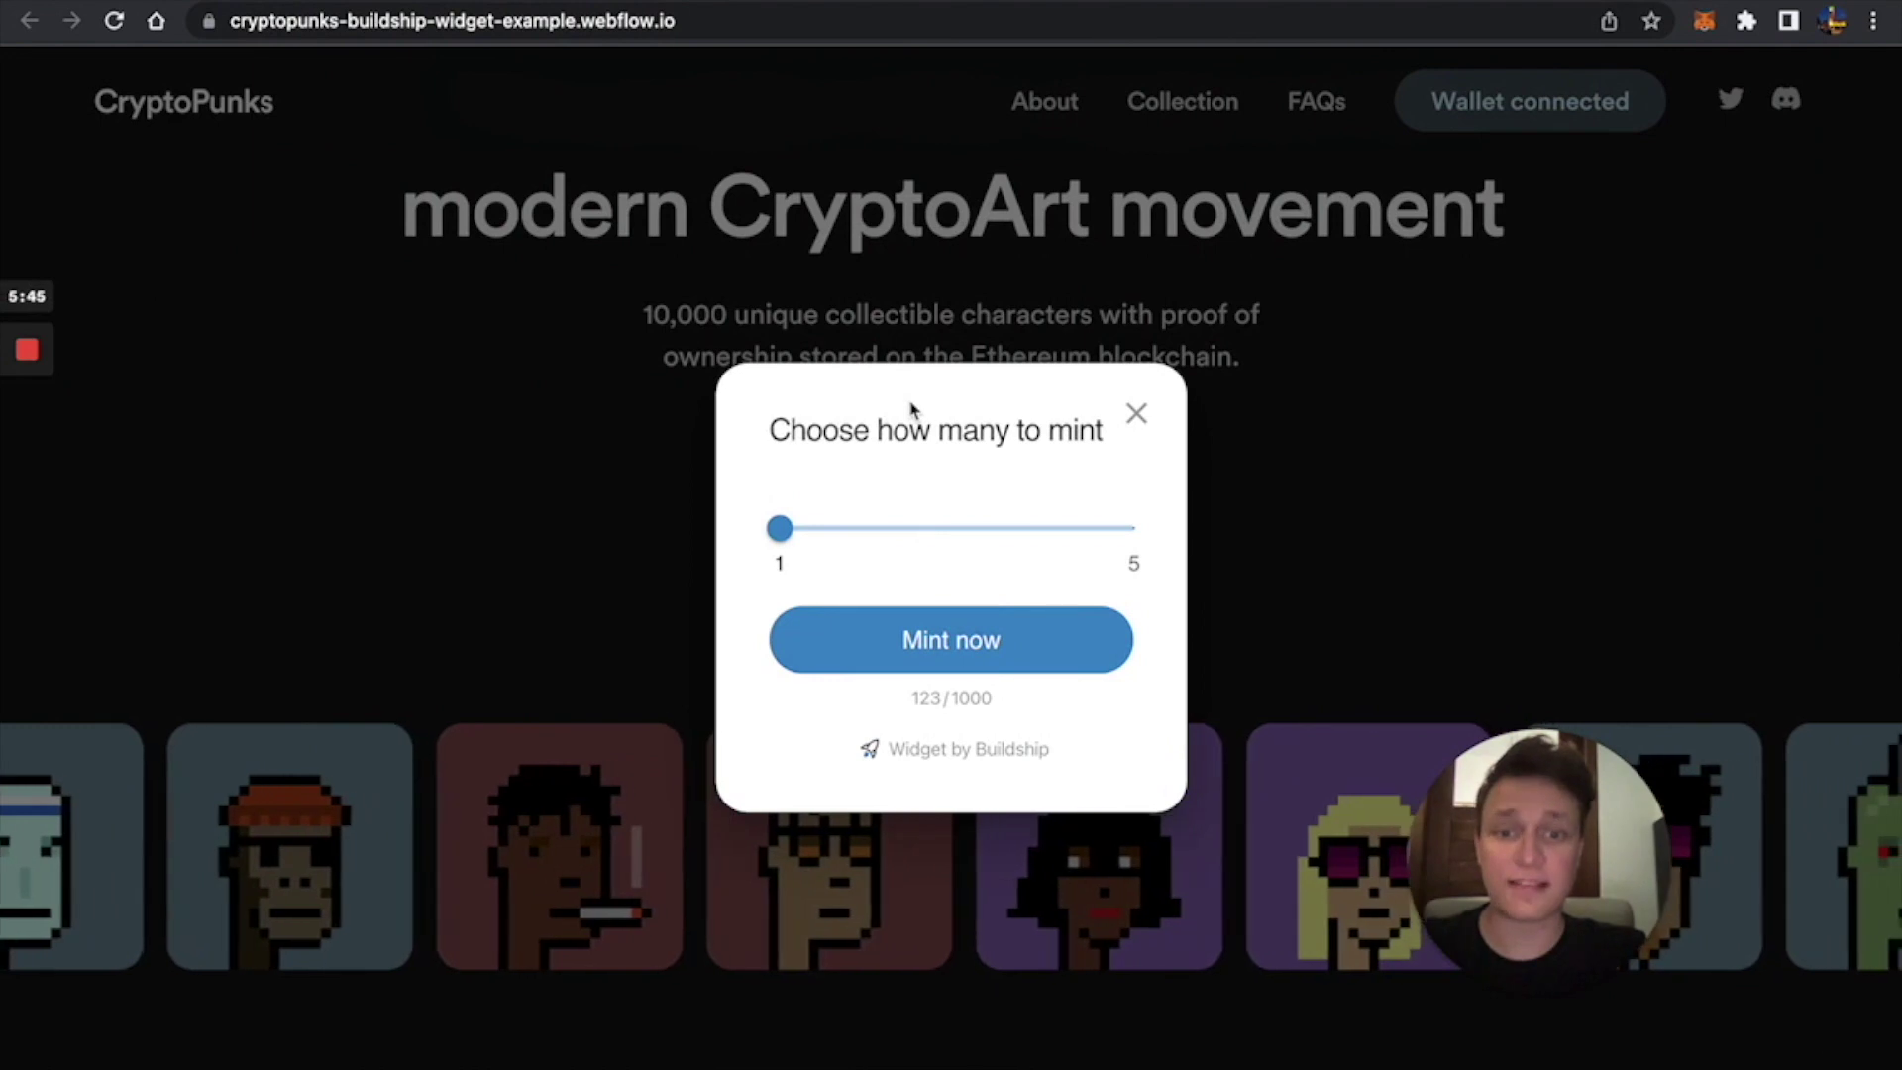
Mint 4 NFTs and confirm the 0.12 ETH transaction in MetaMask.
{"action": "mouse_move", "coordinate": [793, 538]}
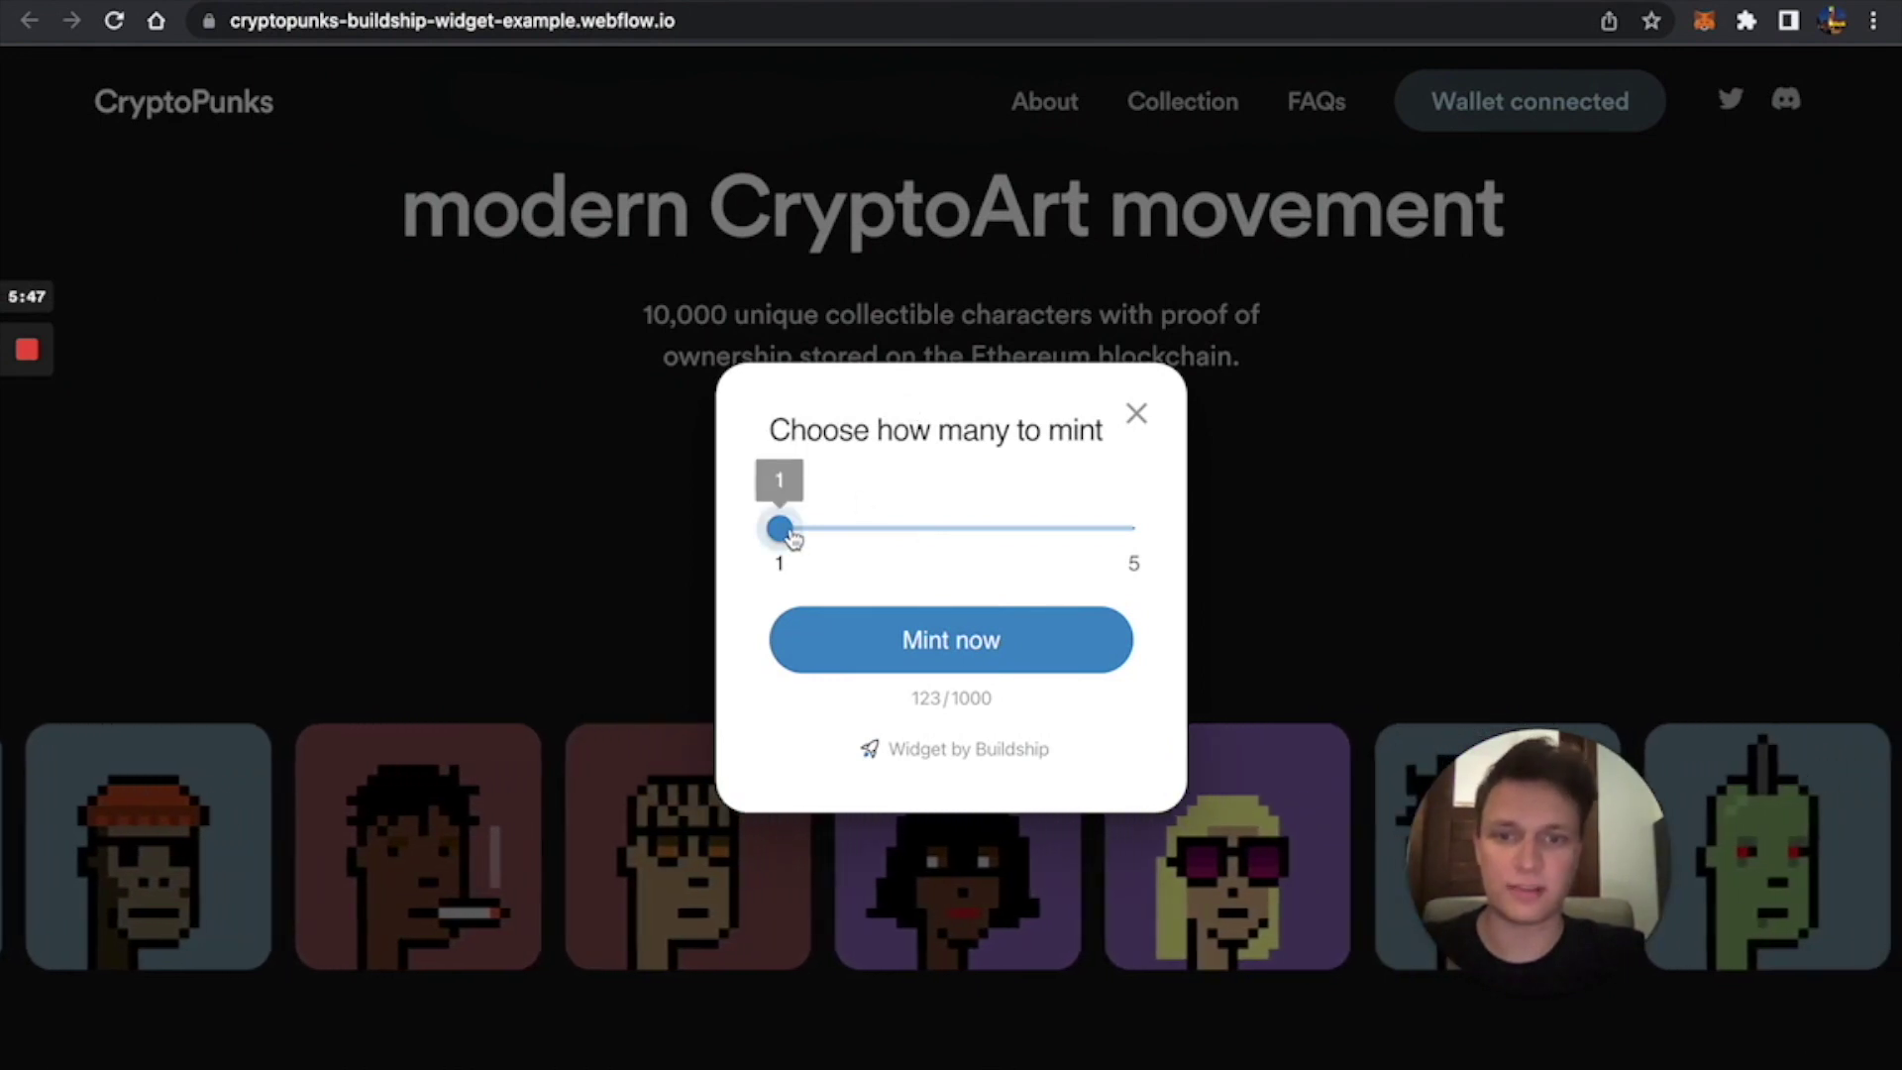
{"action": "left_click_drag", "start_coordinate": [793, 536], "coordinate": [1074, 543]}
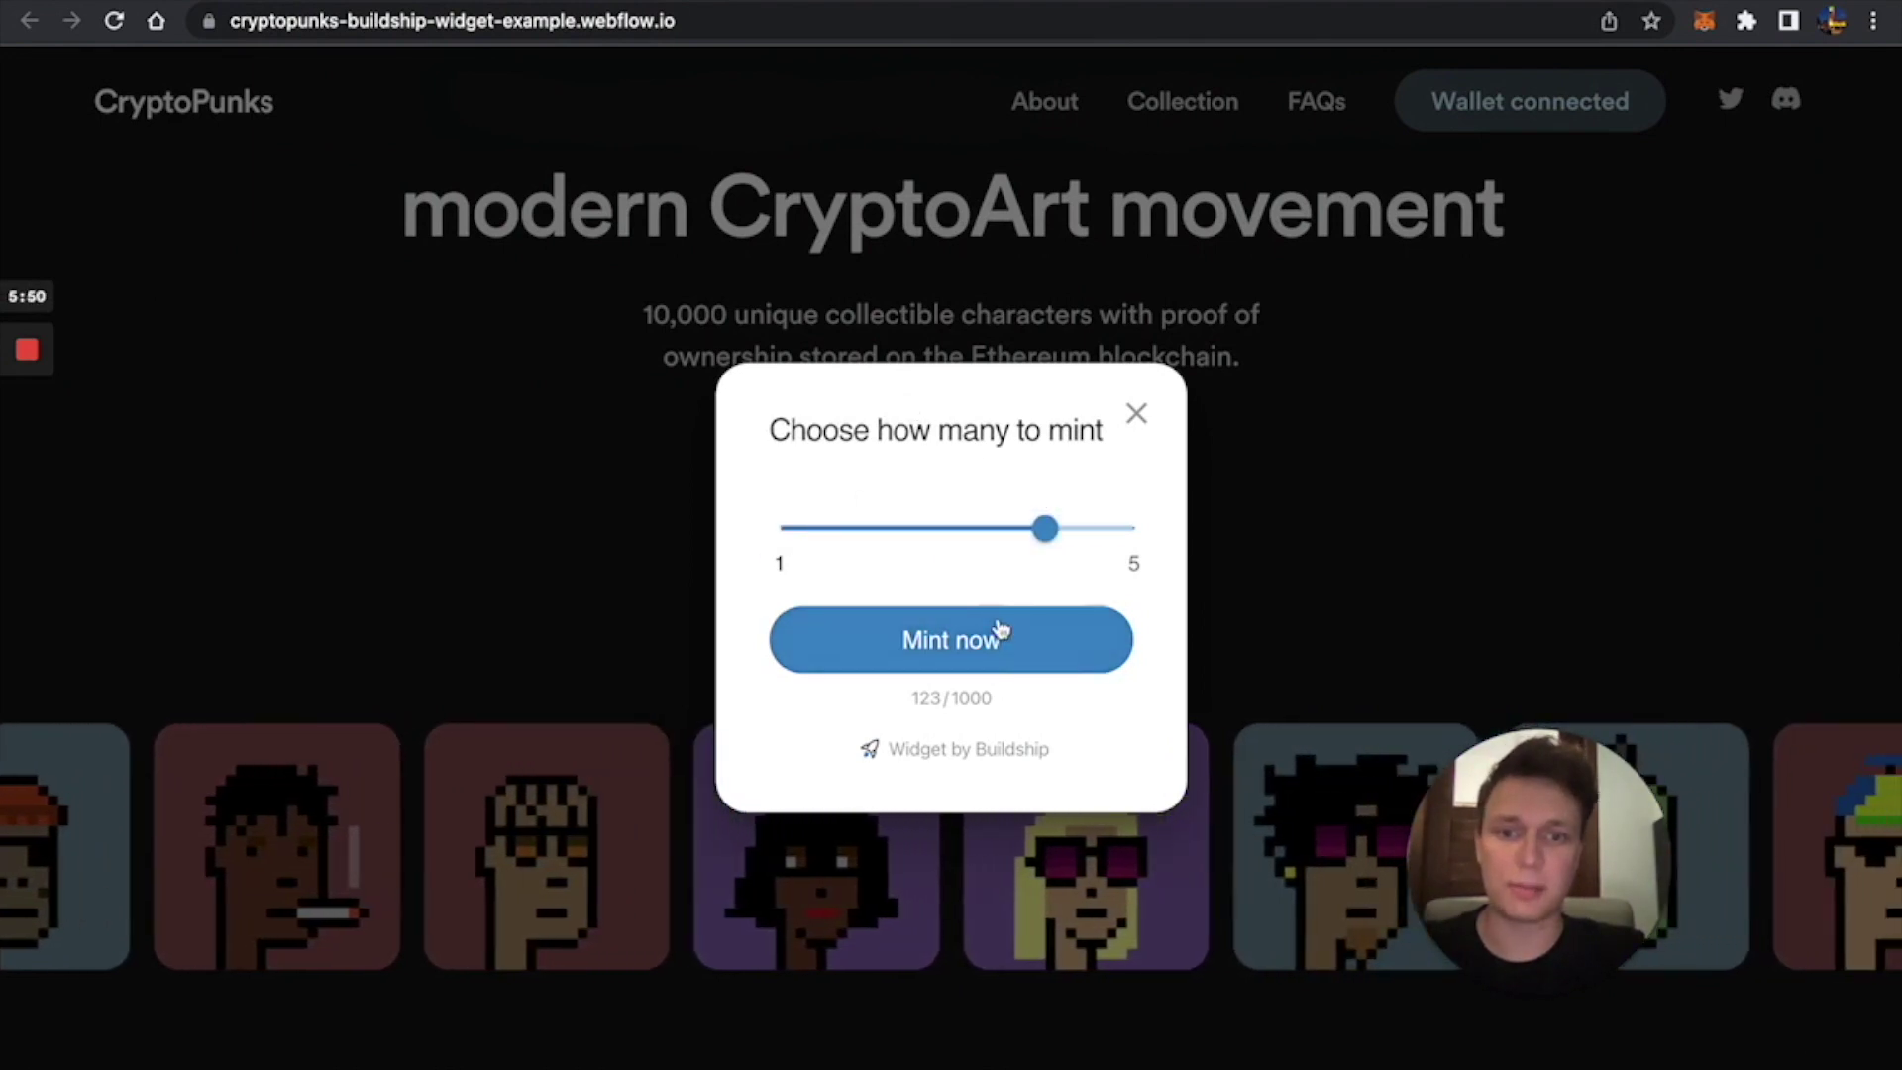
{"action": "left_click", "coordinate": [995, 639]}
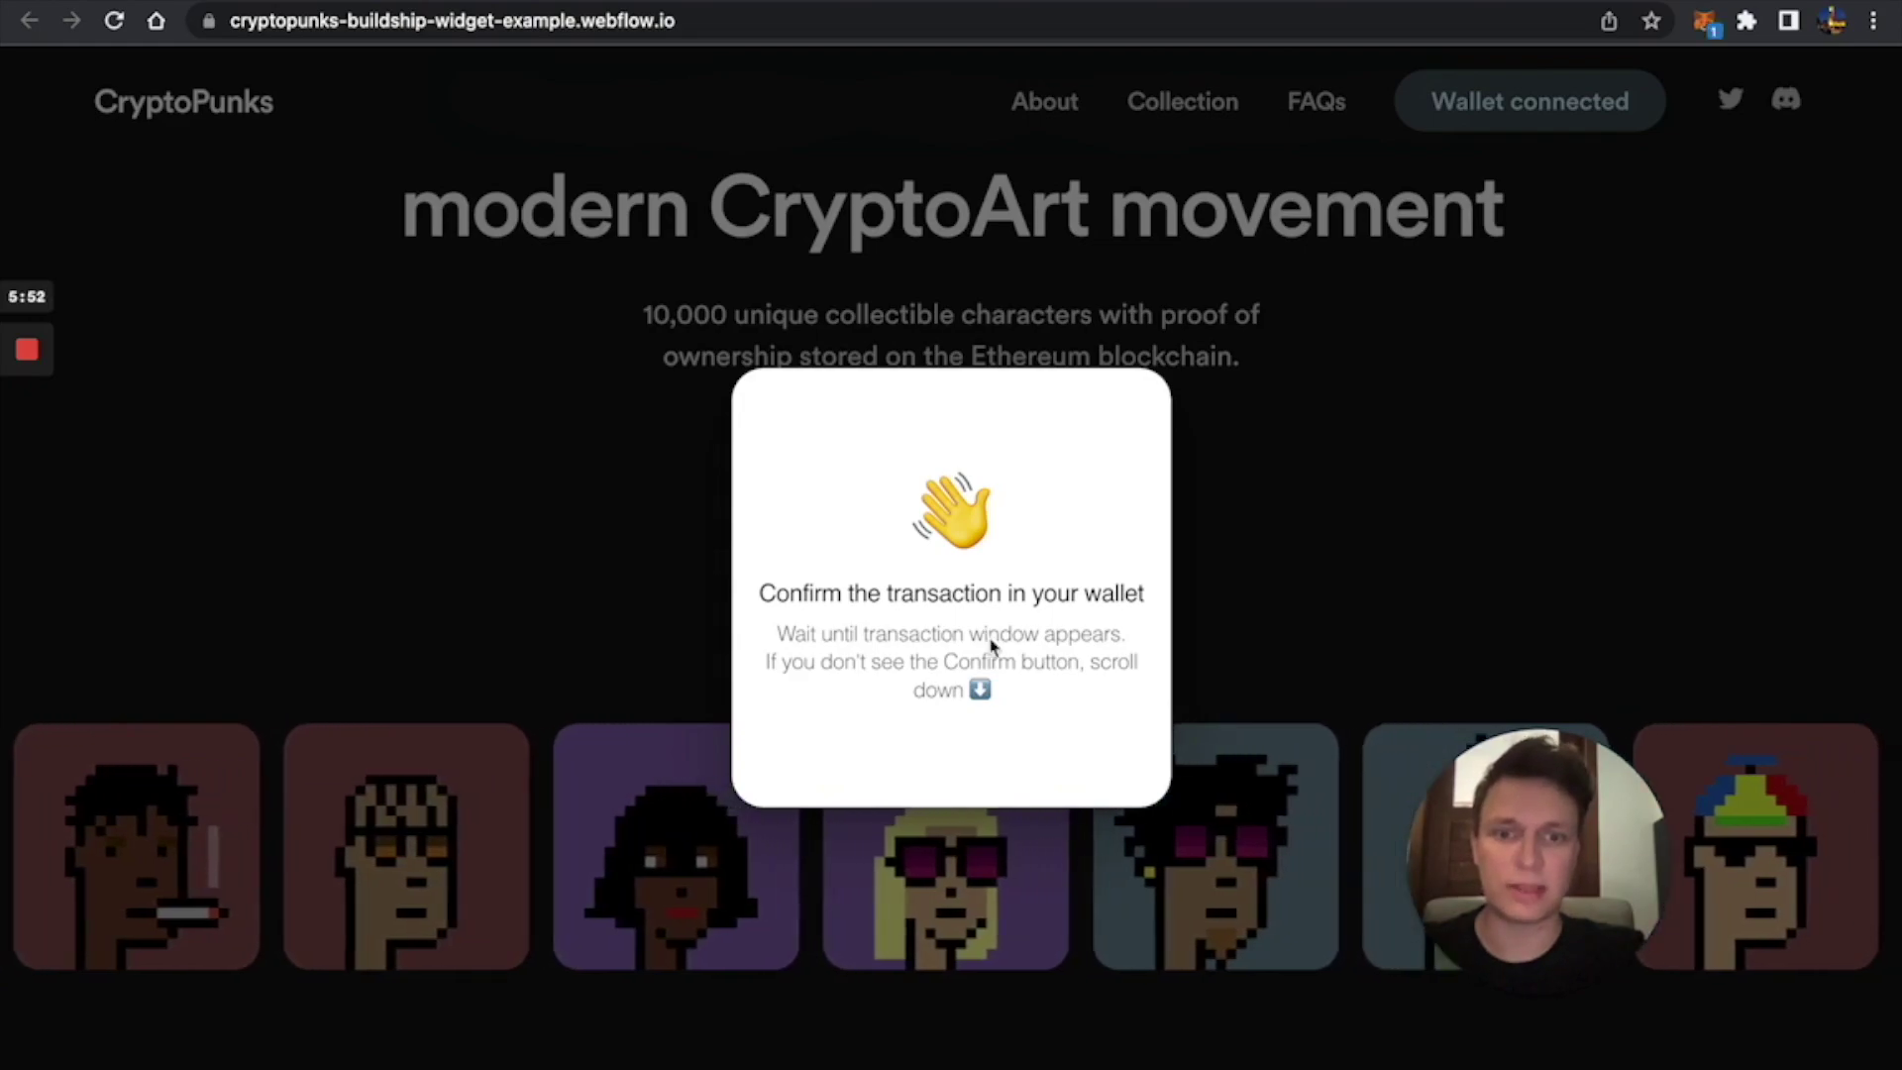
{"action": "scroll", "coordinate": [990, 646], "scroll_direction": "down", "scroll_amount": 2}
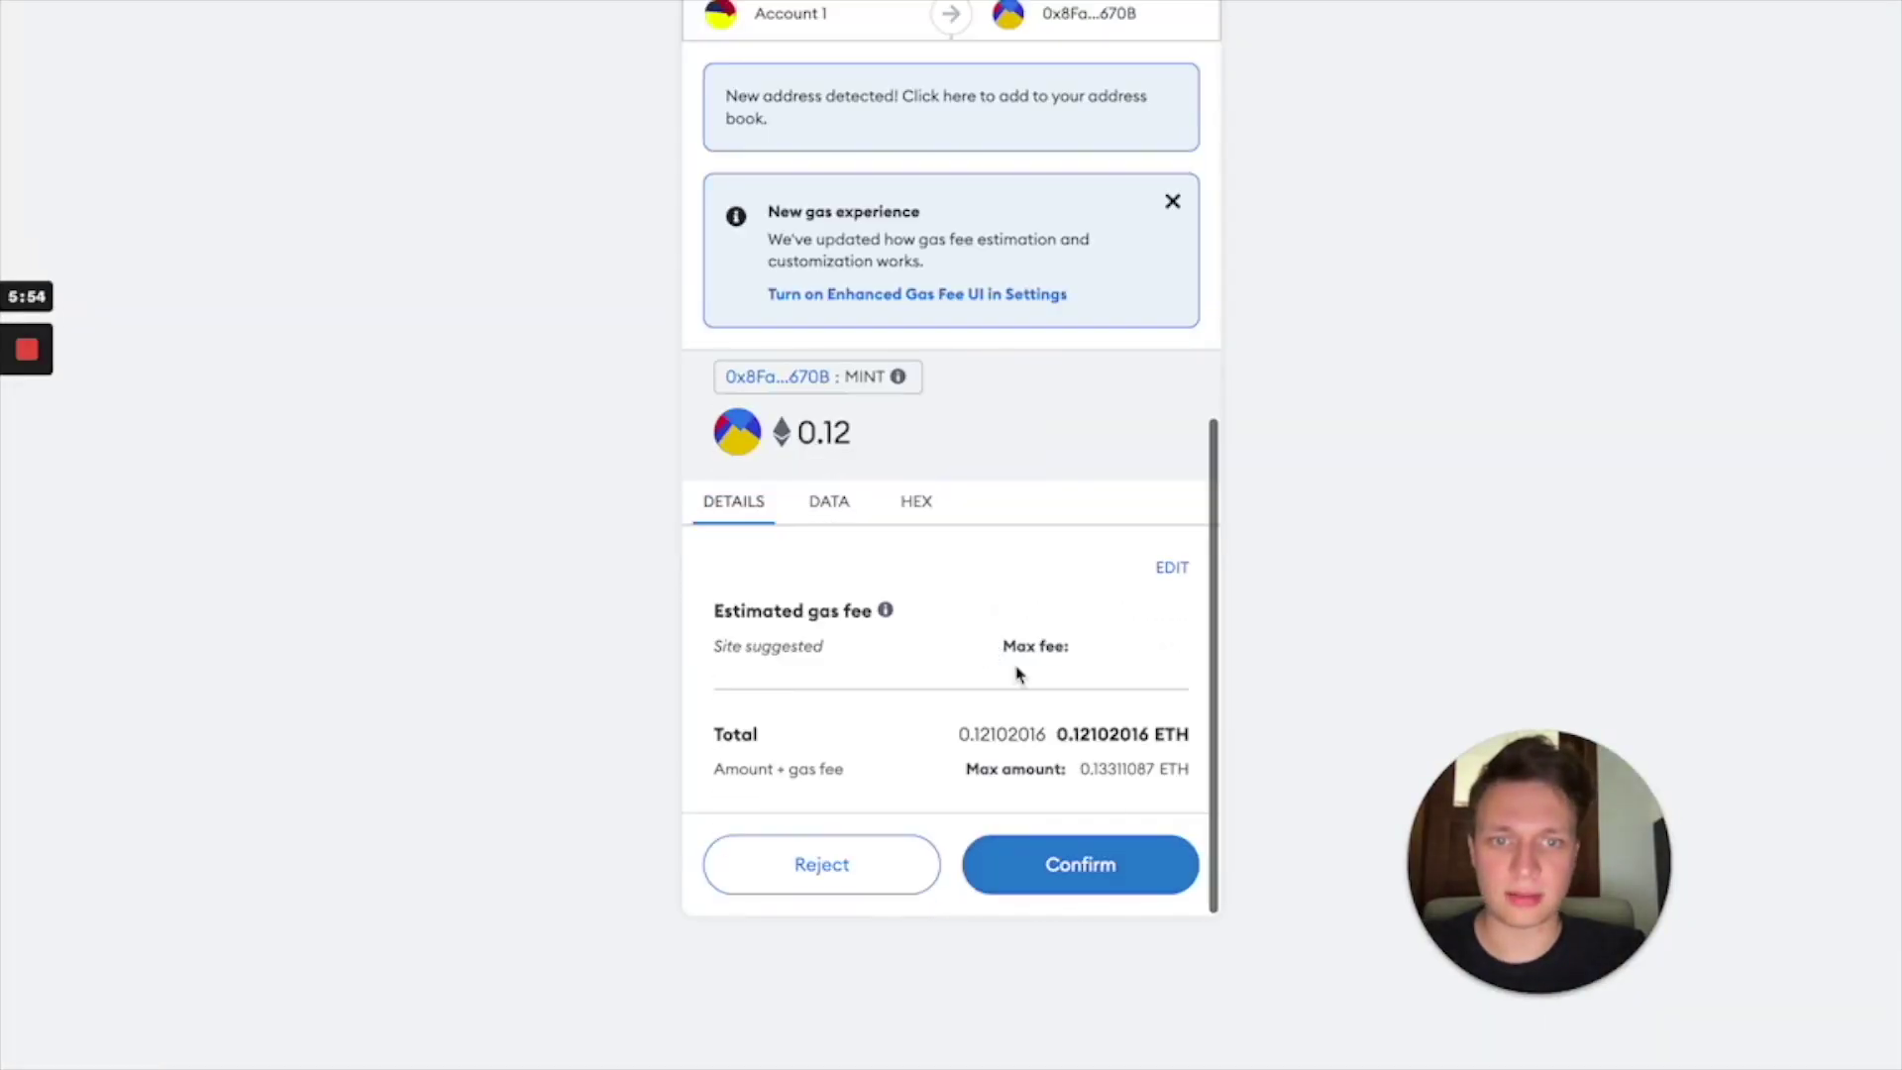
{"action": "left_click", "coordinate": [1053, 861]}
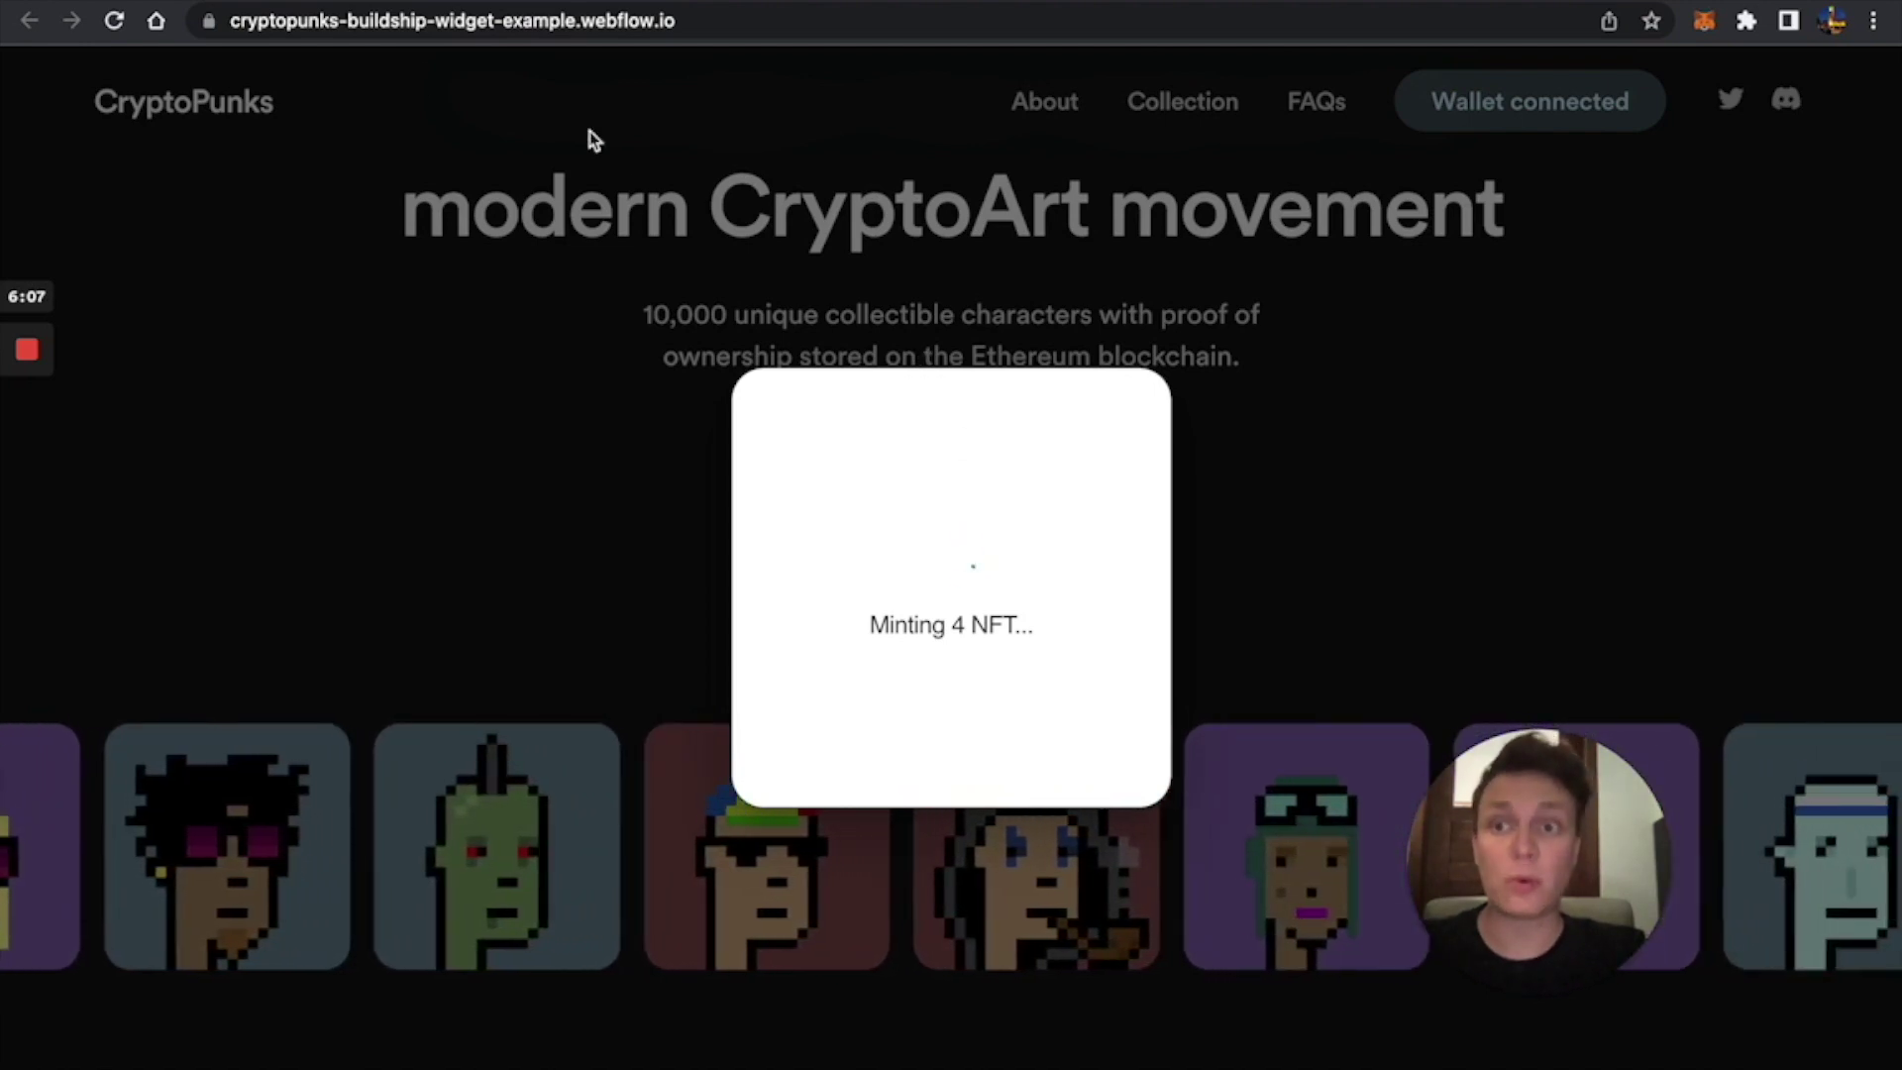
Open the example mint site and close the dialog confirming 4 NFTs were minted.
{"action": "key", "text": "ctrl+Tab"}
{"action": "scroll", "coordinate": [797, 574], "scroll_direction": "down", "scroll_amount": 5}
{"action": "scroll", "coordinate": [797, 575], "scroll_direction": "down", "scroll_amount": 12}
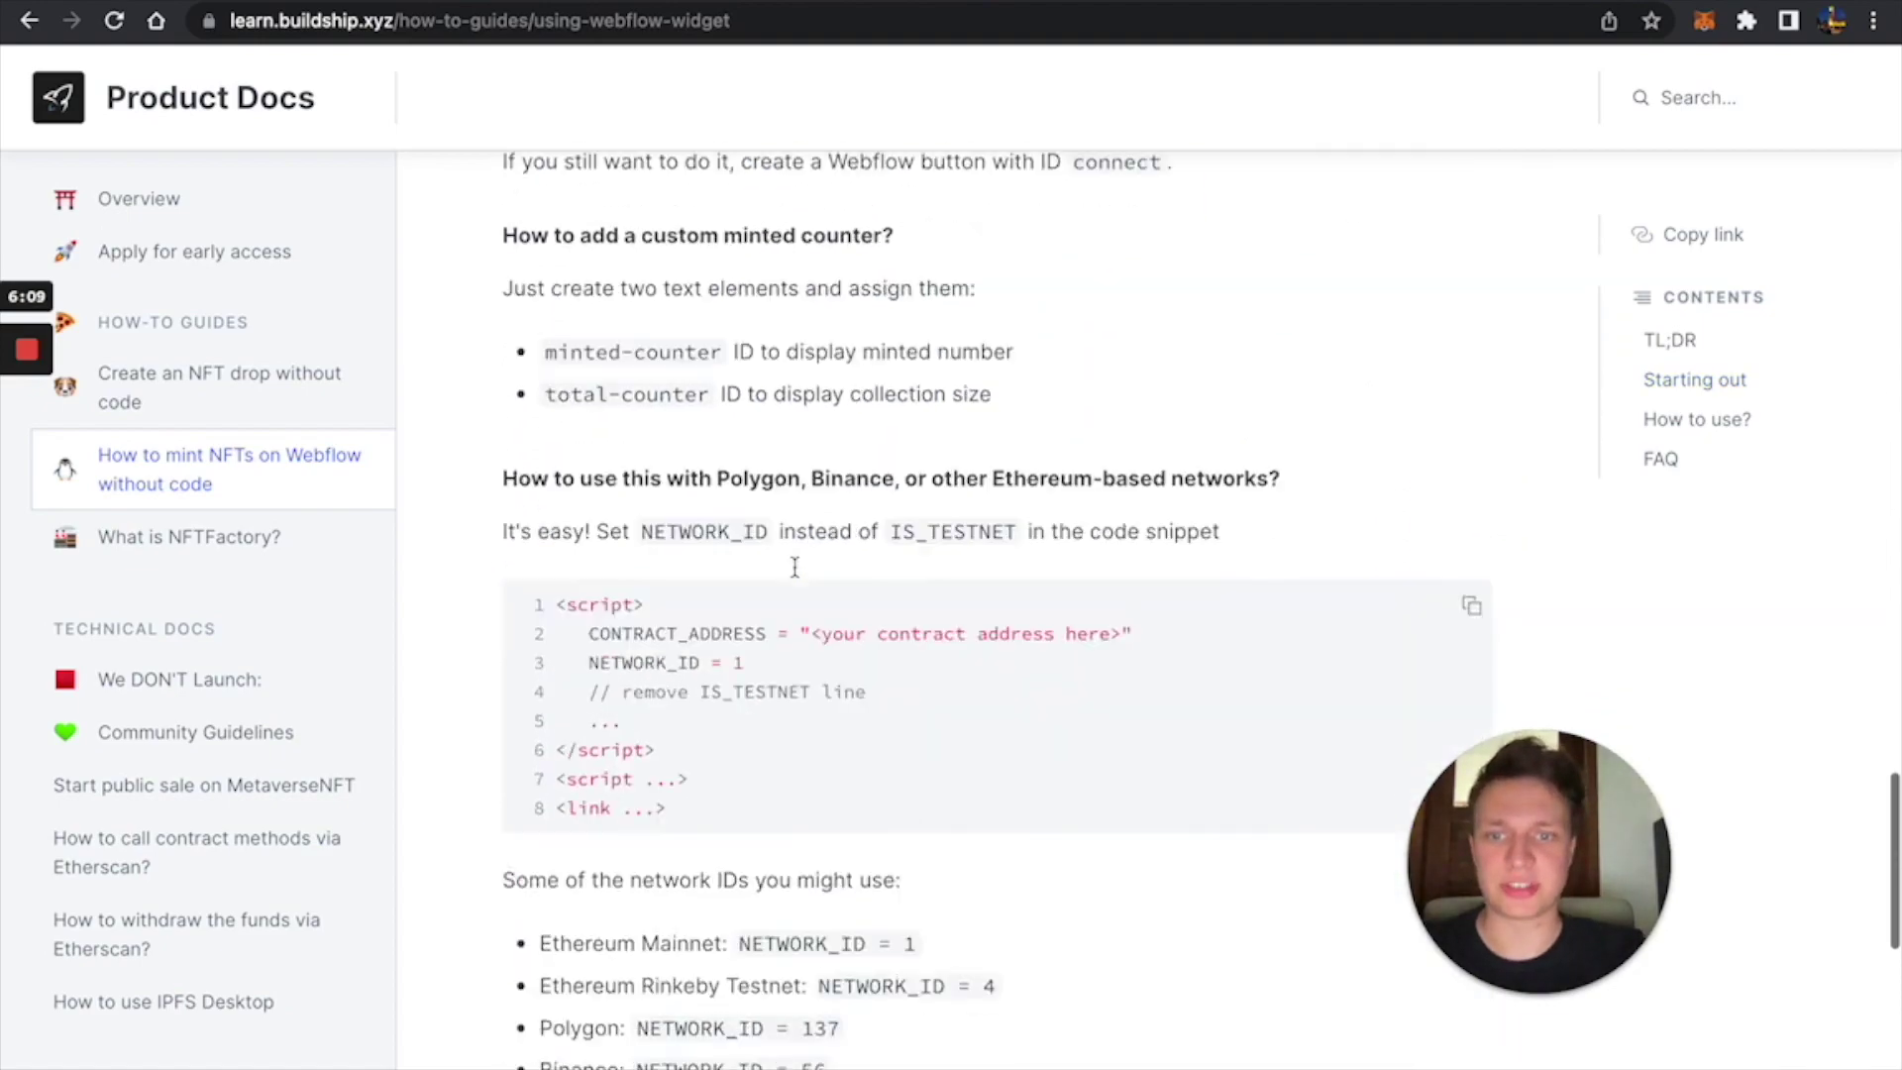
{"action": "left_click", "coordinate": [679, 377]}
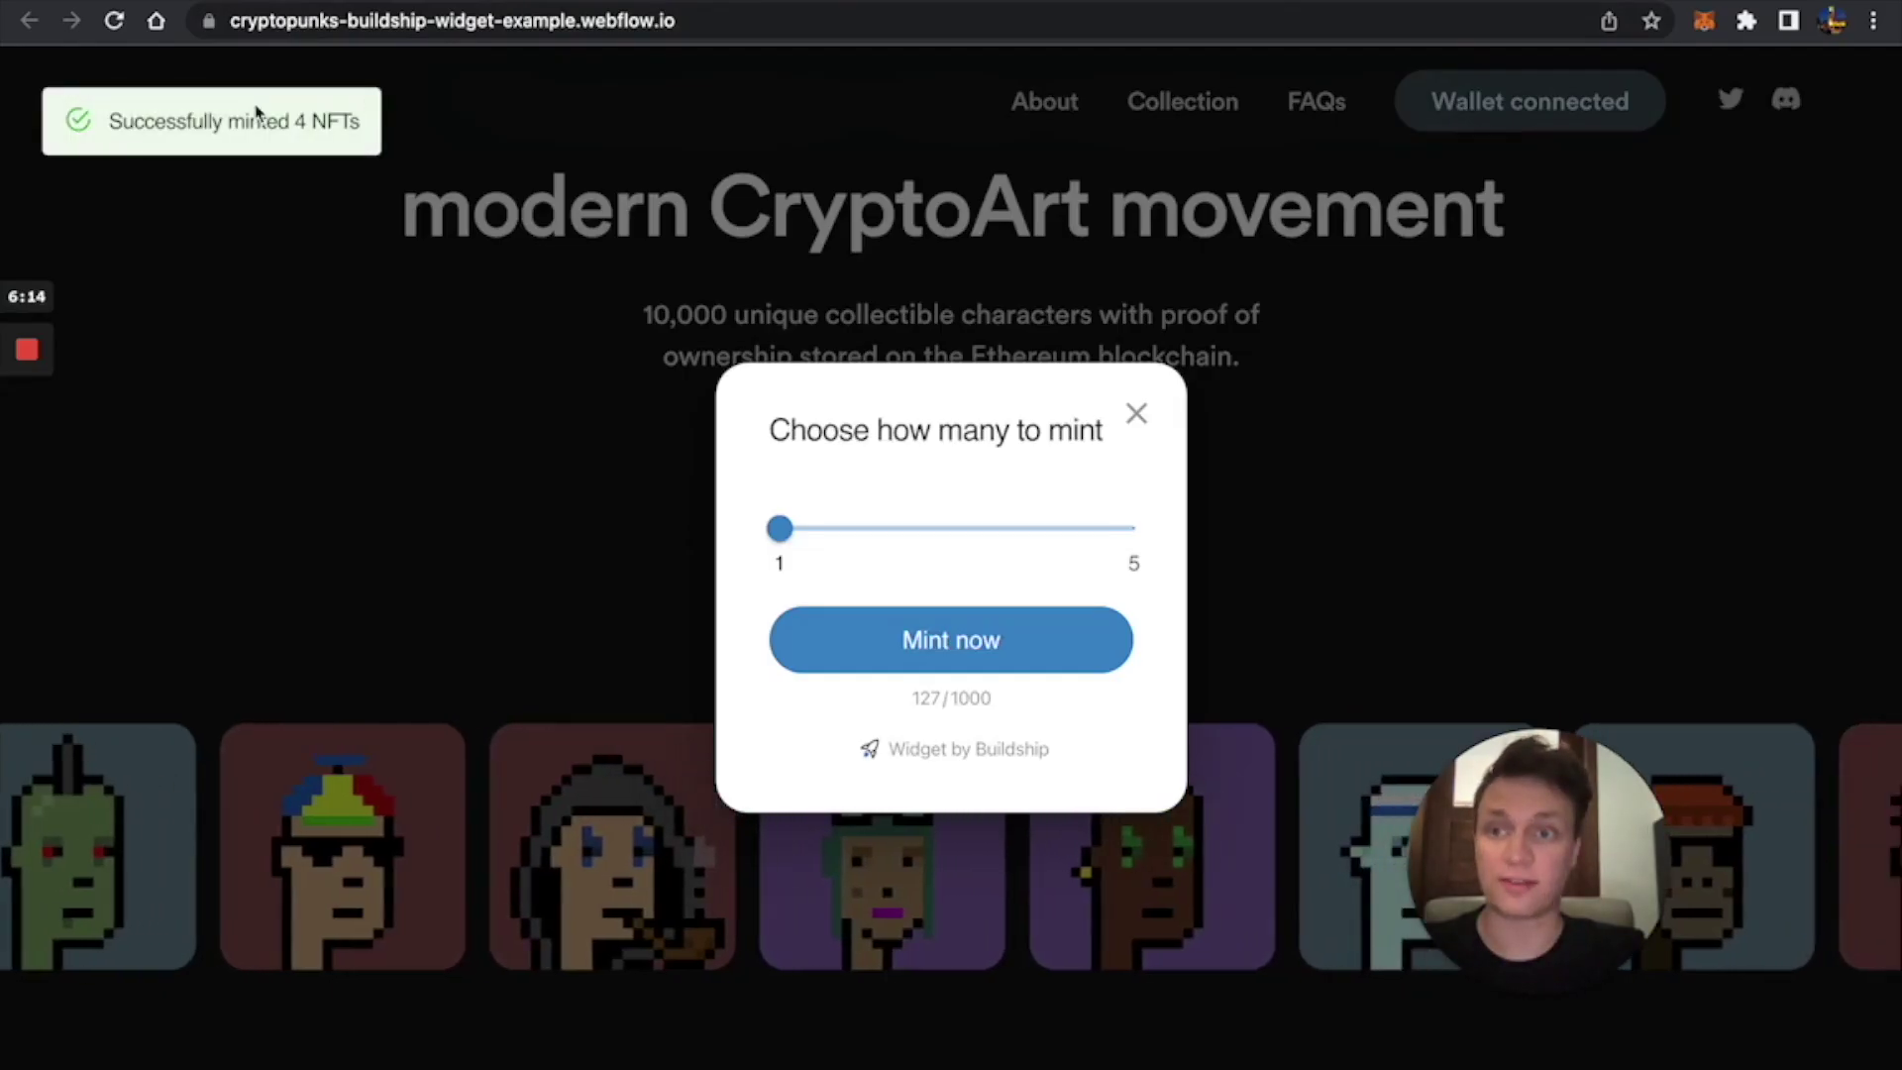
{"action": "triple_click", "coordinate": [248, 114]}
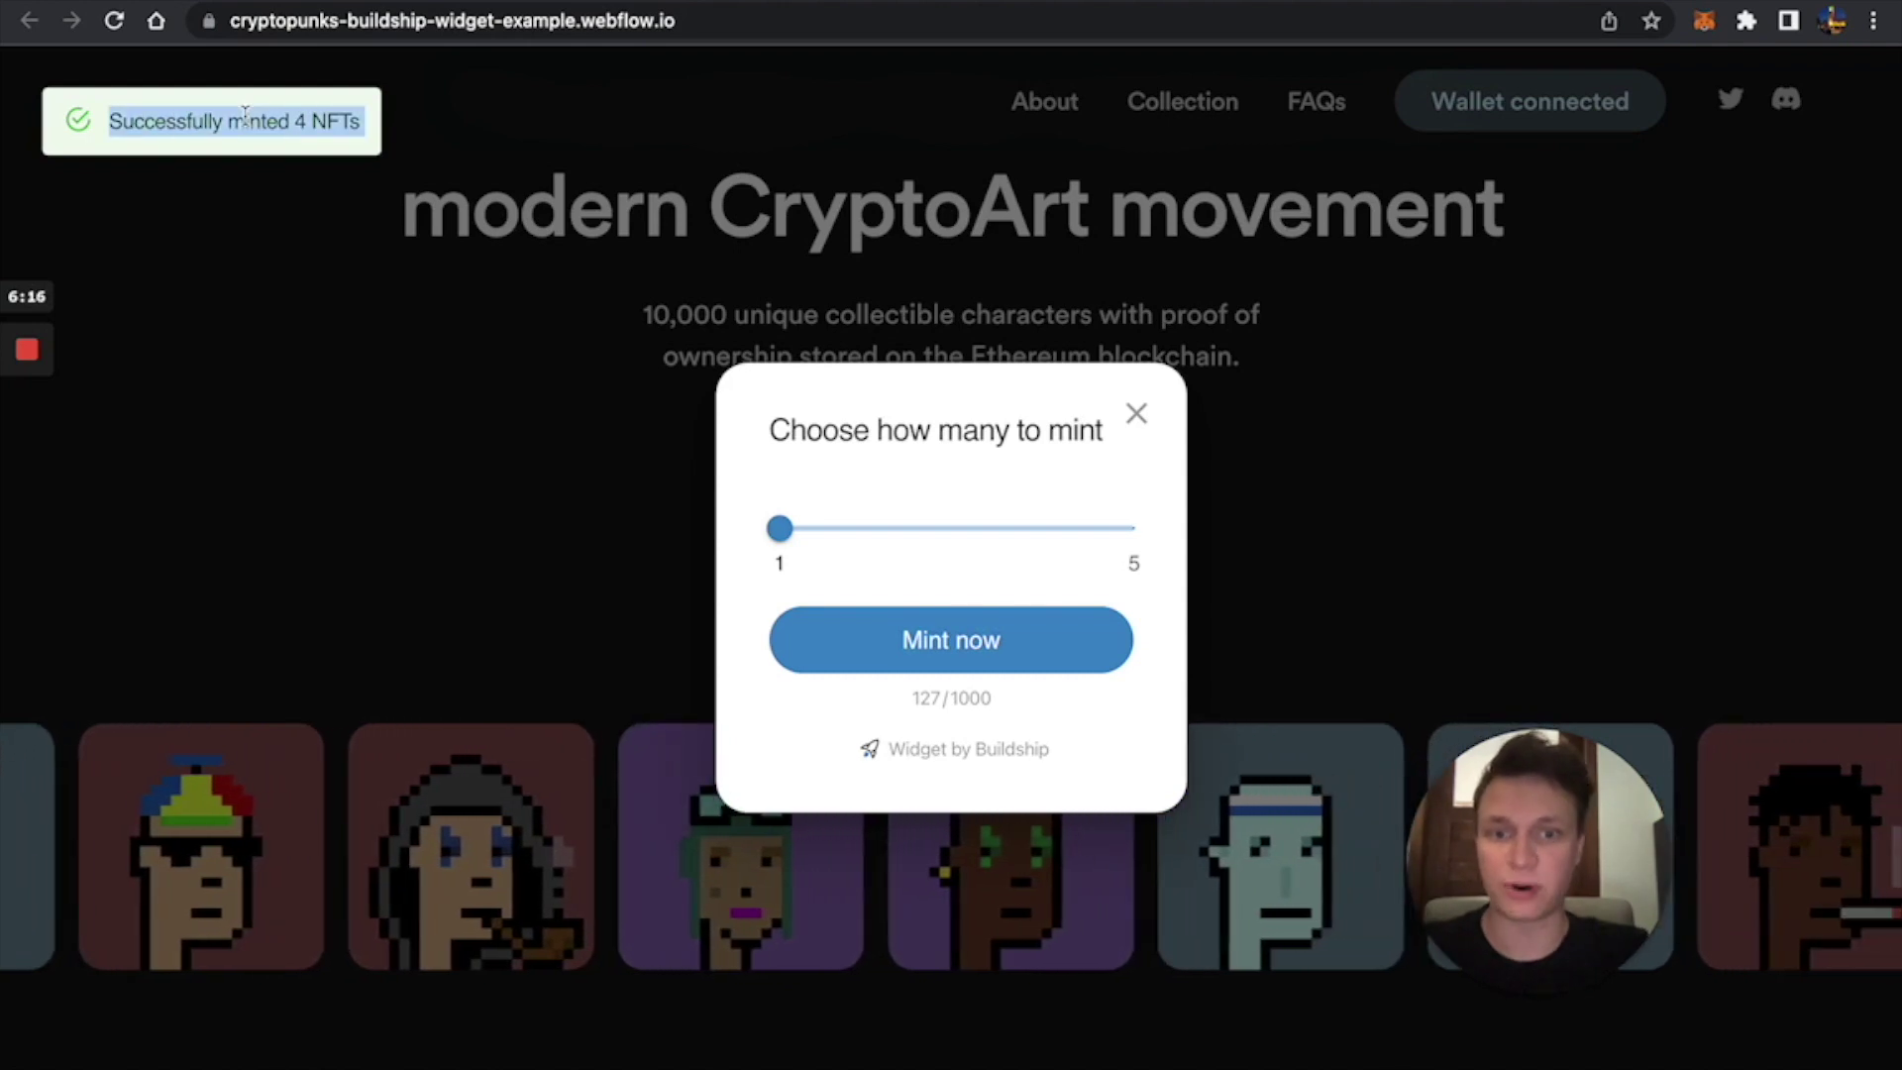
{"action": "left_click", "coordinate": [1136, 414]}
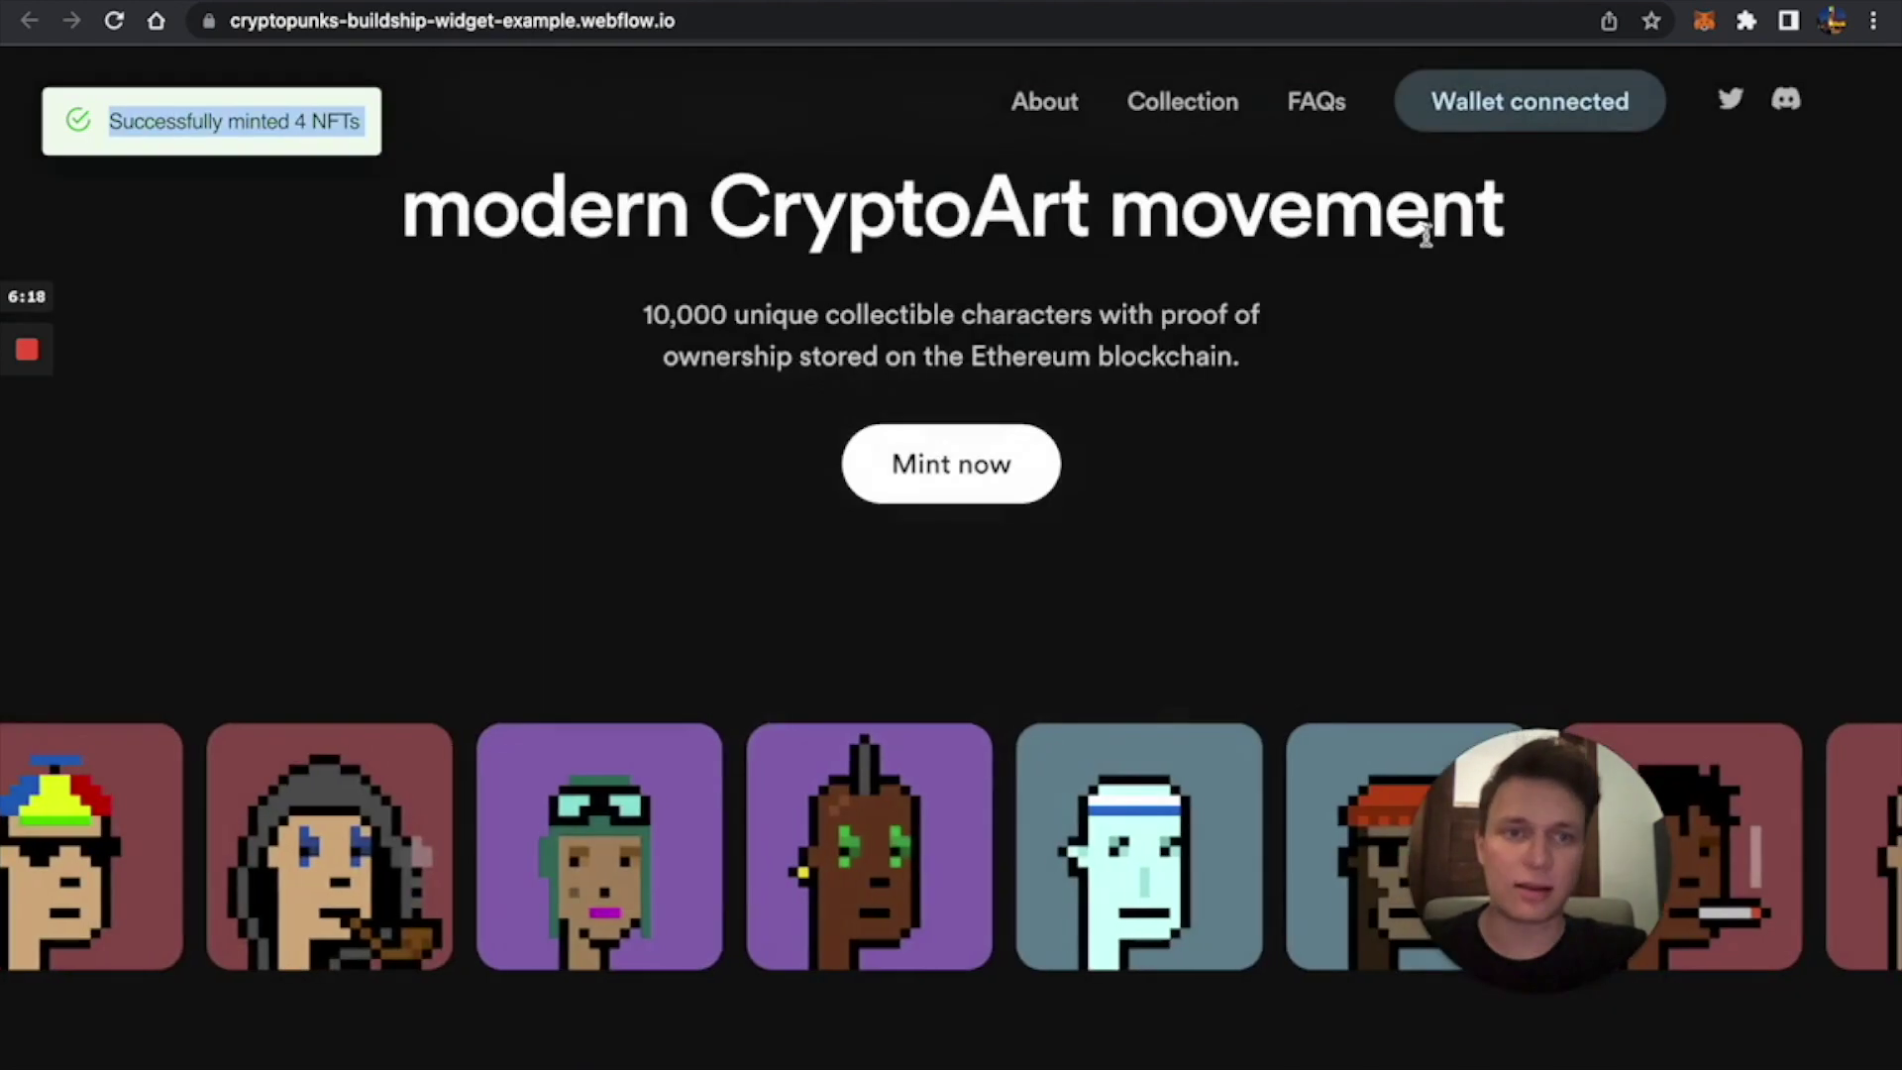
Disconnect the MetaMask account from the site and reload so Connect wallet appears again.
{"action": "left_click", "coordinate": [1704, 20]}
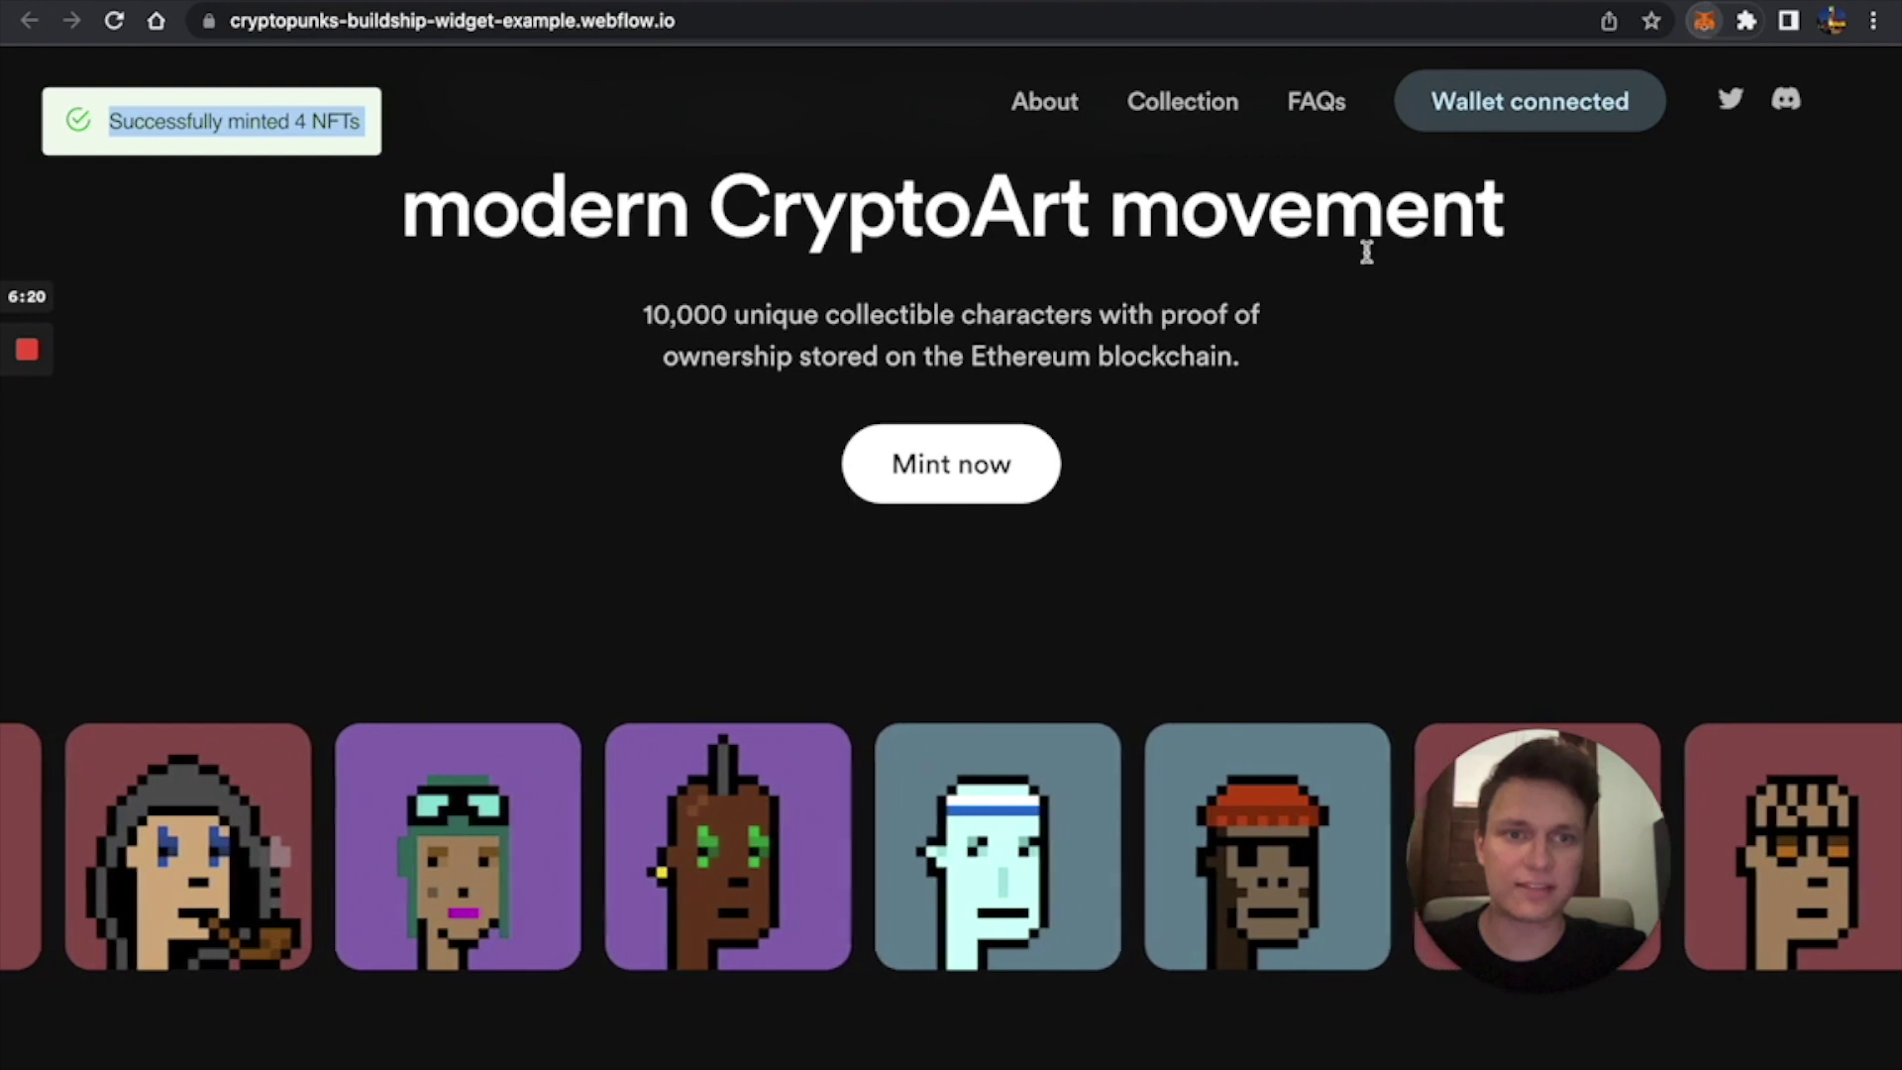
{"action": "left_click", "coordinate": [1305, 178]}
{"action": "left_click", "coordinate": [1668, 457]}
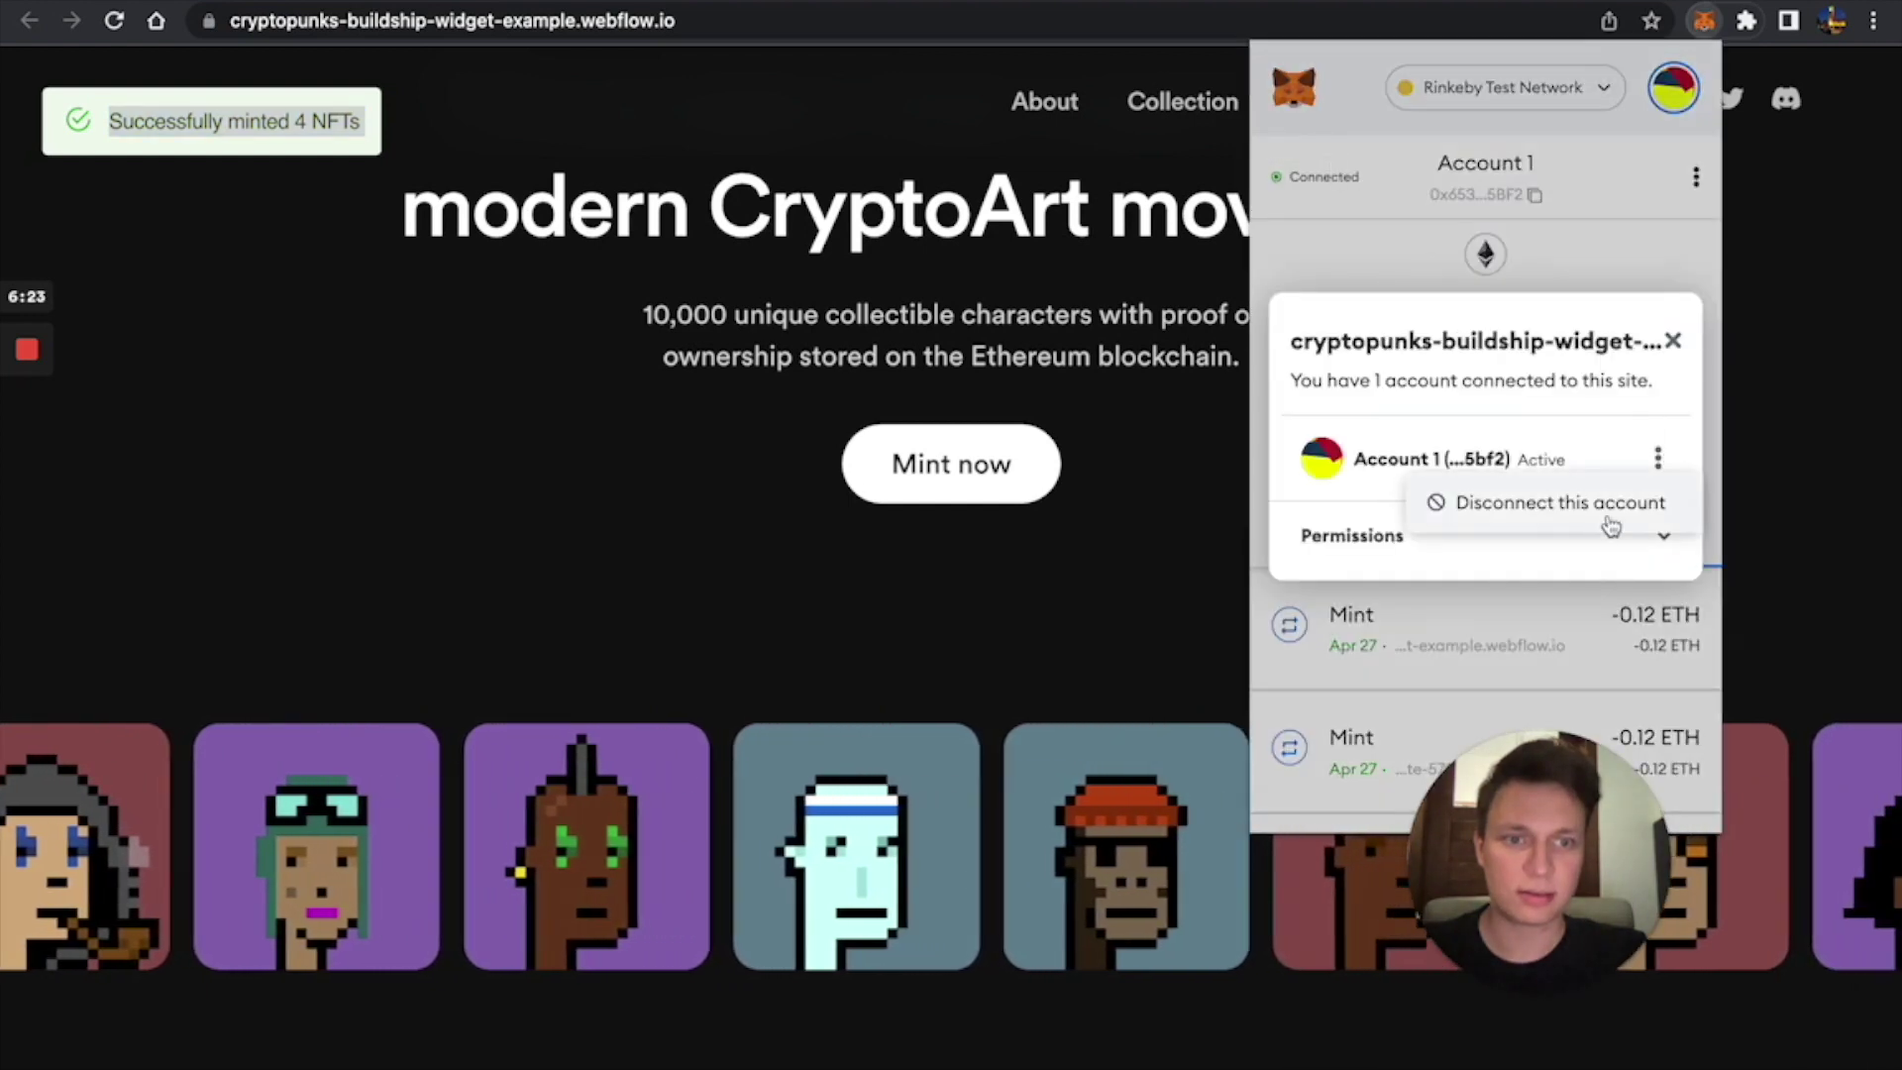
{"action": "left_click", "coordinate": [1589, 513]}
{"action": "left_click", "coordinate": [1069, 288]}
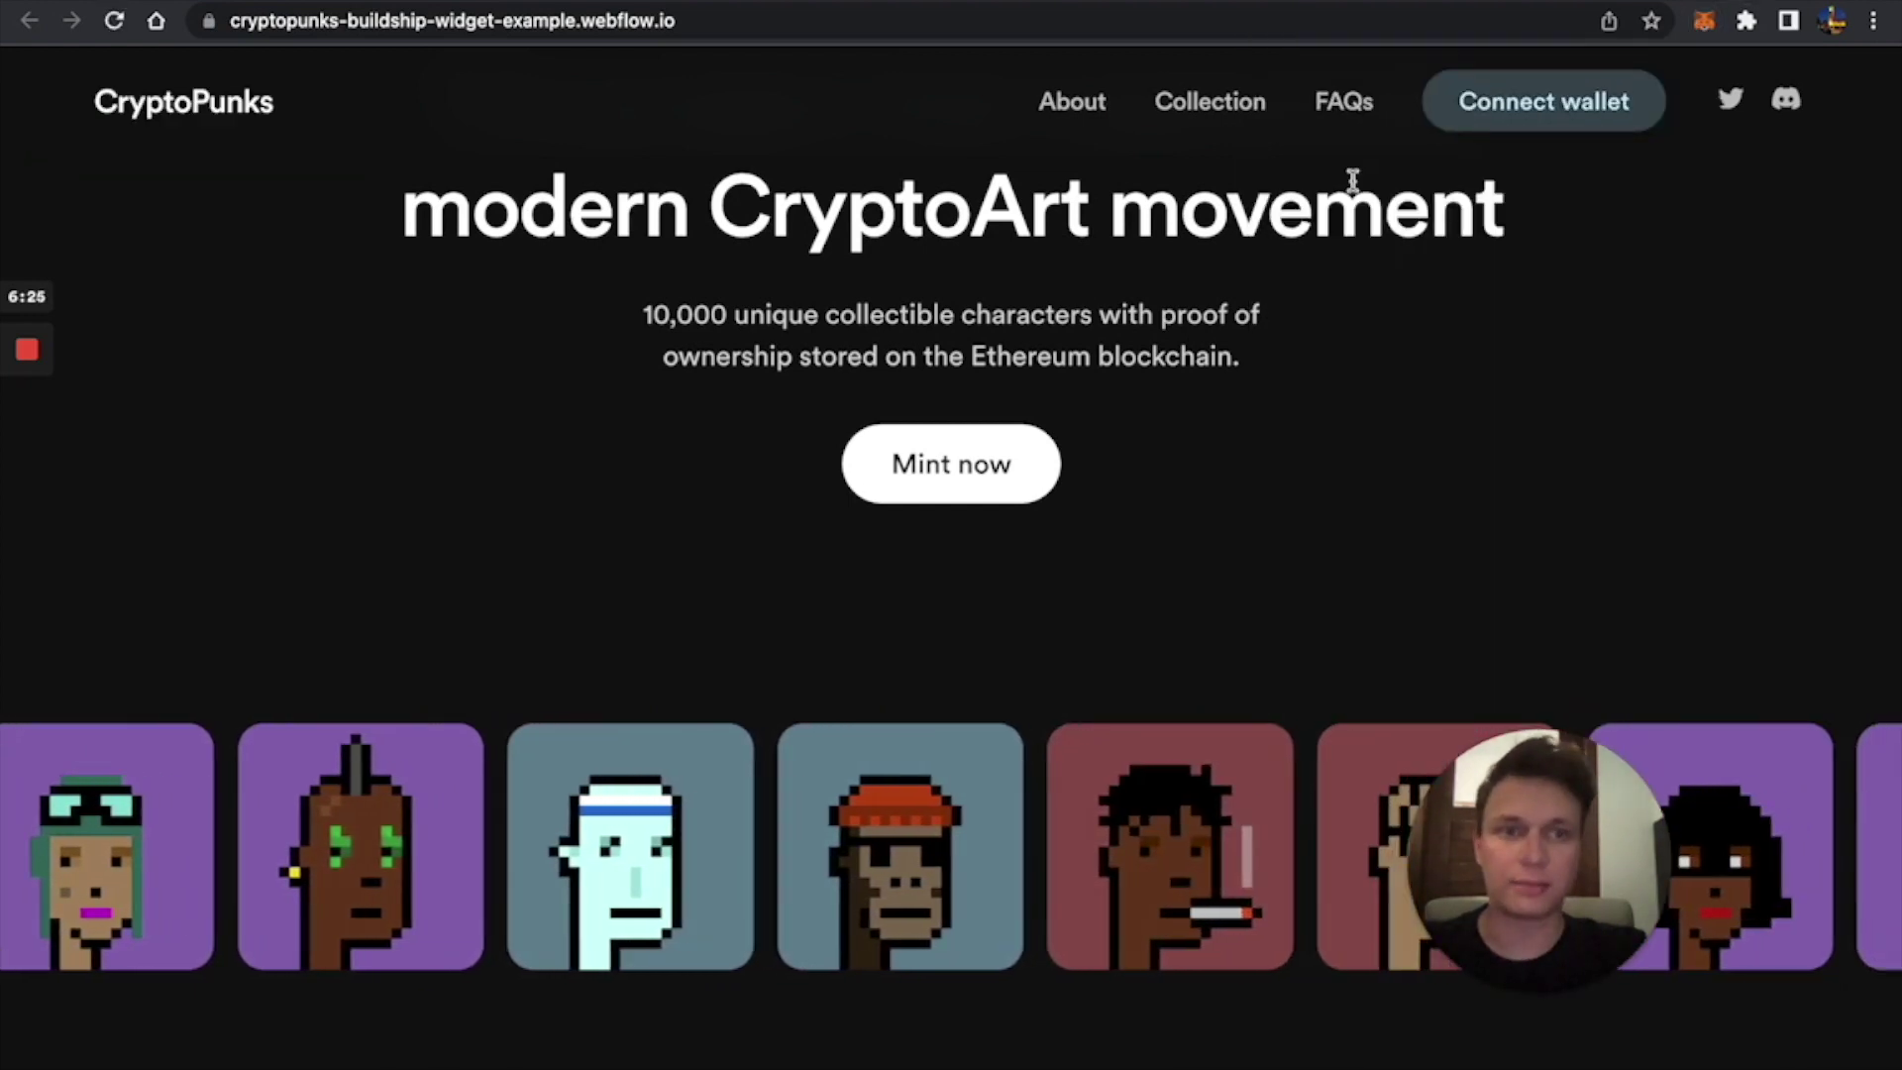
{"action": "left_click", "coordinate": [1584, 102]}
{"action": "left_click", "coordinate": [1513, 158]}
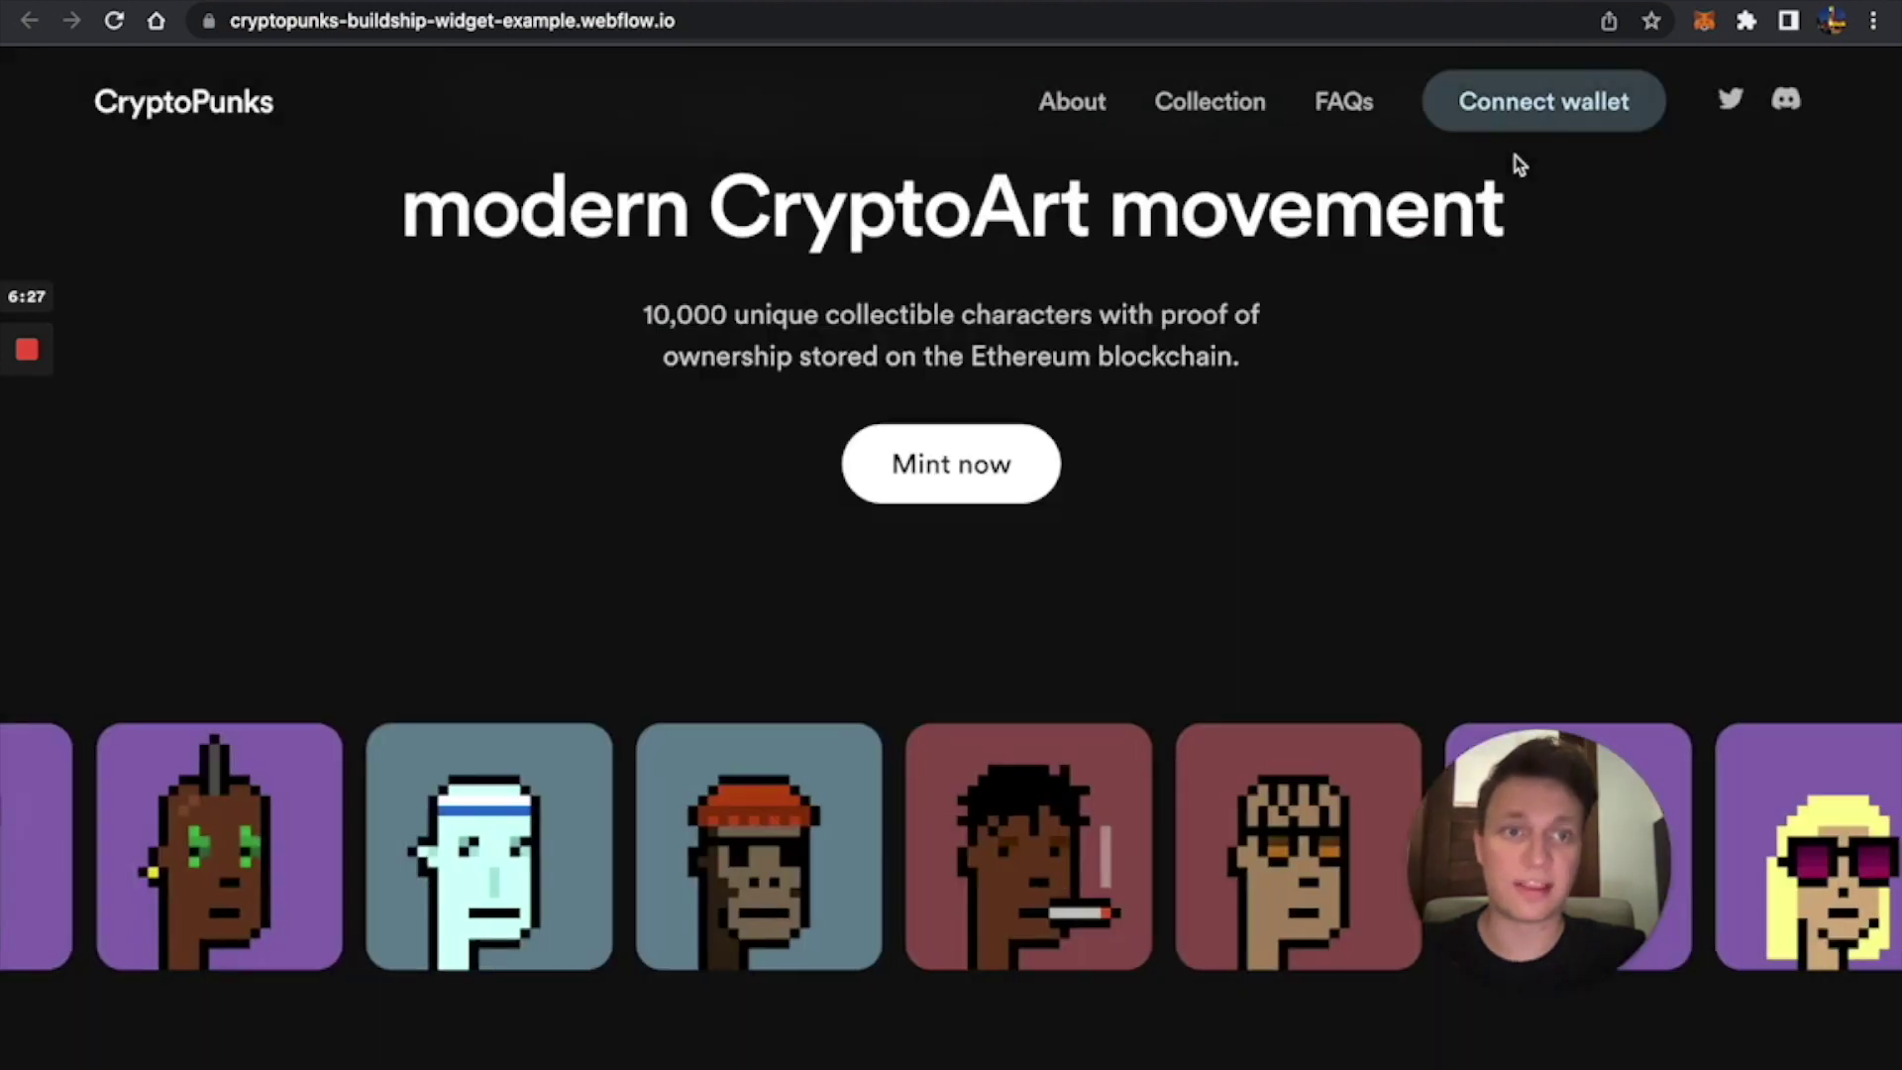
{"action": "left_click", "coordinate": [799, 3]}
Copy the STYLES block from the wiki's yellow-black advanced styling example and return to Webflow.
{"action": "left_click", "coordinate": [1018, 4]}
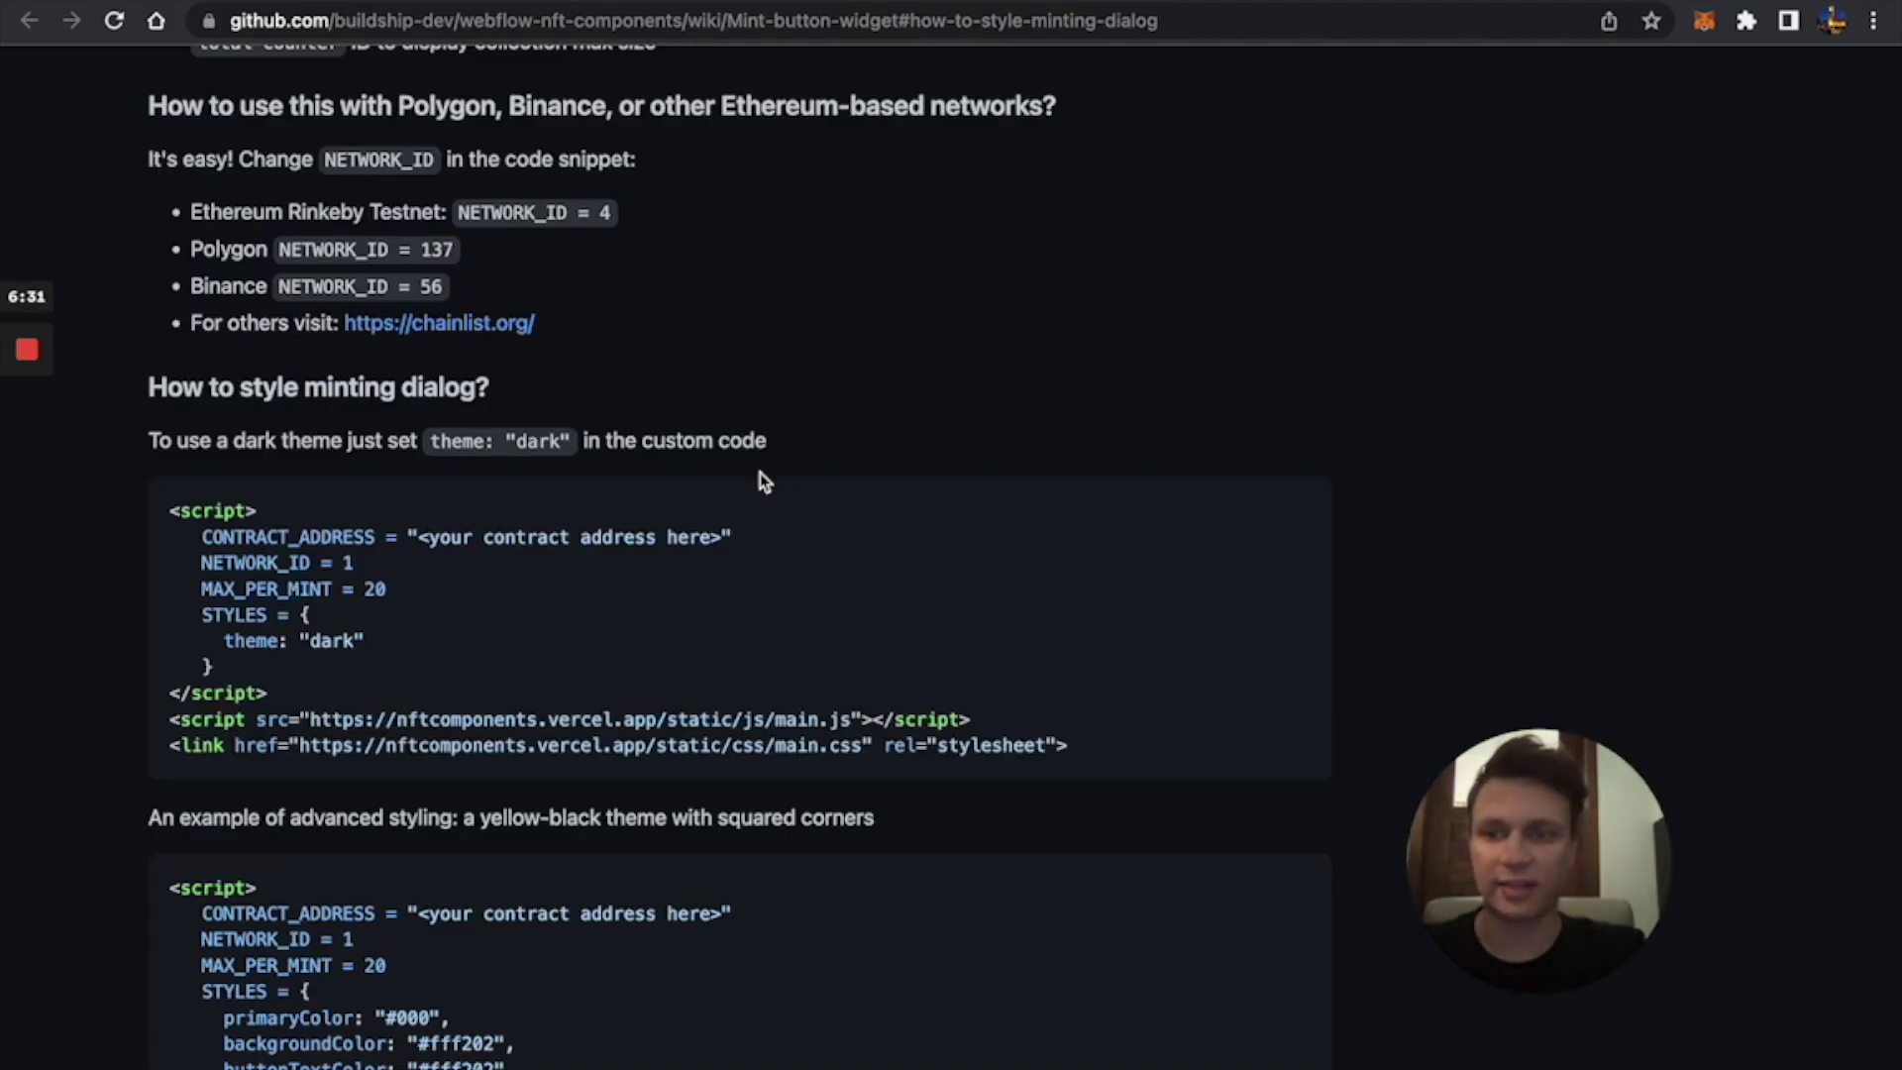
{"action": "scroll", "coordinate": [654, 679], "scroll_direction": "down", "scroll_amount": 5}
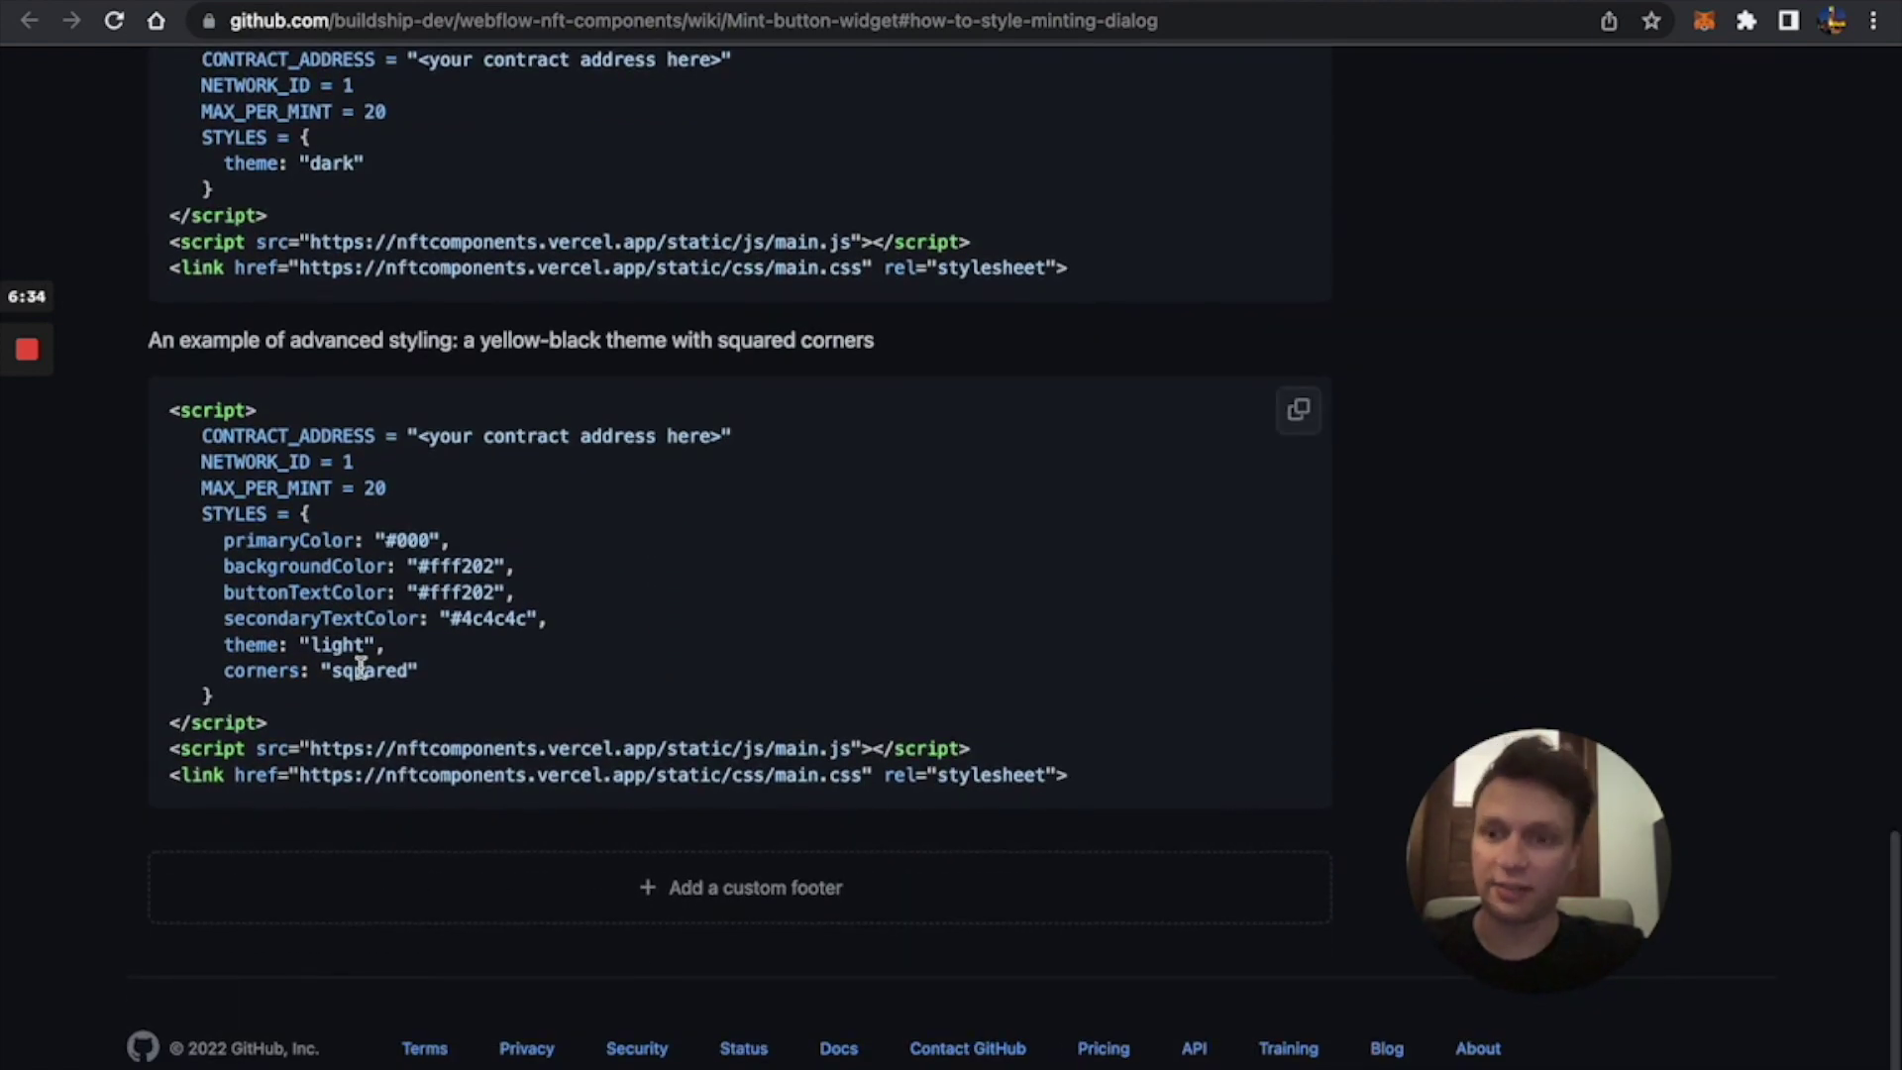
{"action": "left_click_drag", "start_coordinate": [252, 701], "coordinate": [205, 517]}
{"action": "key", "text": "super+c"}
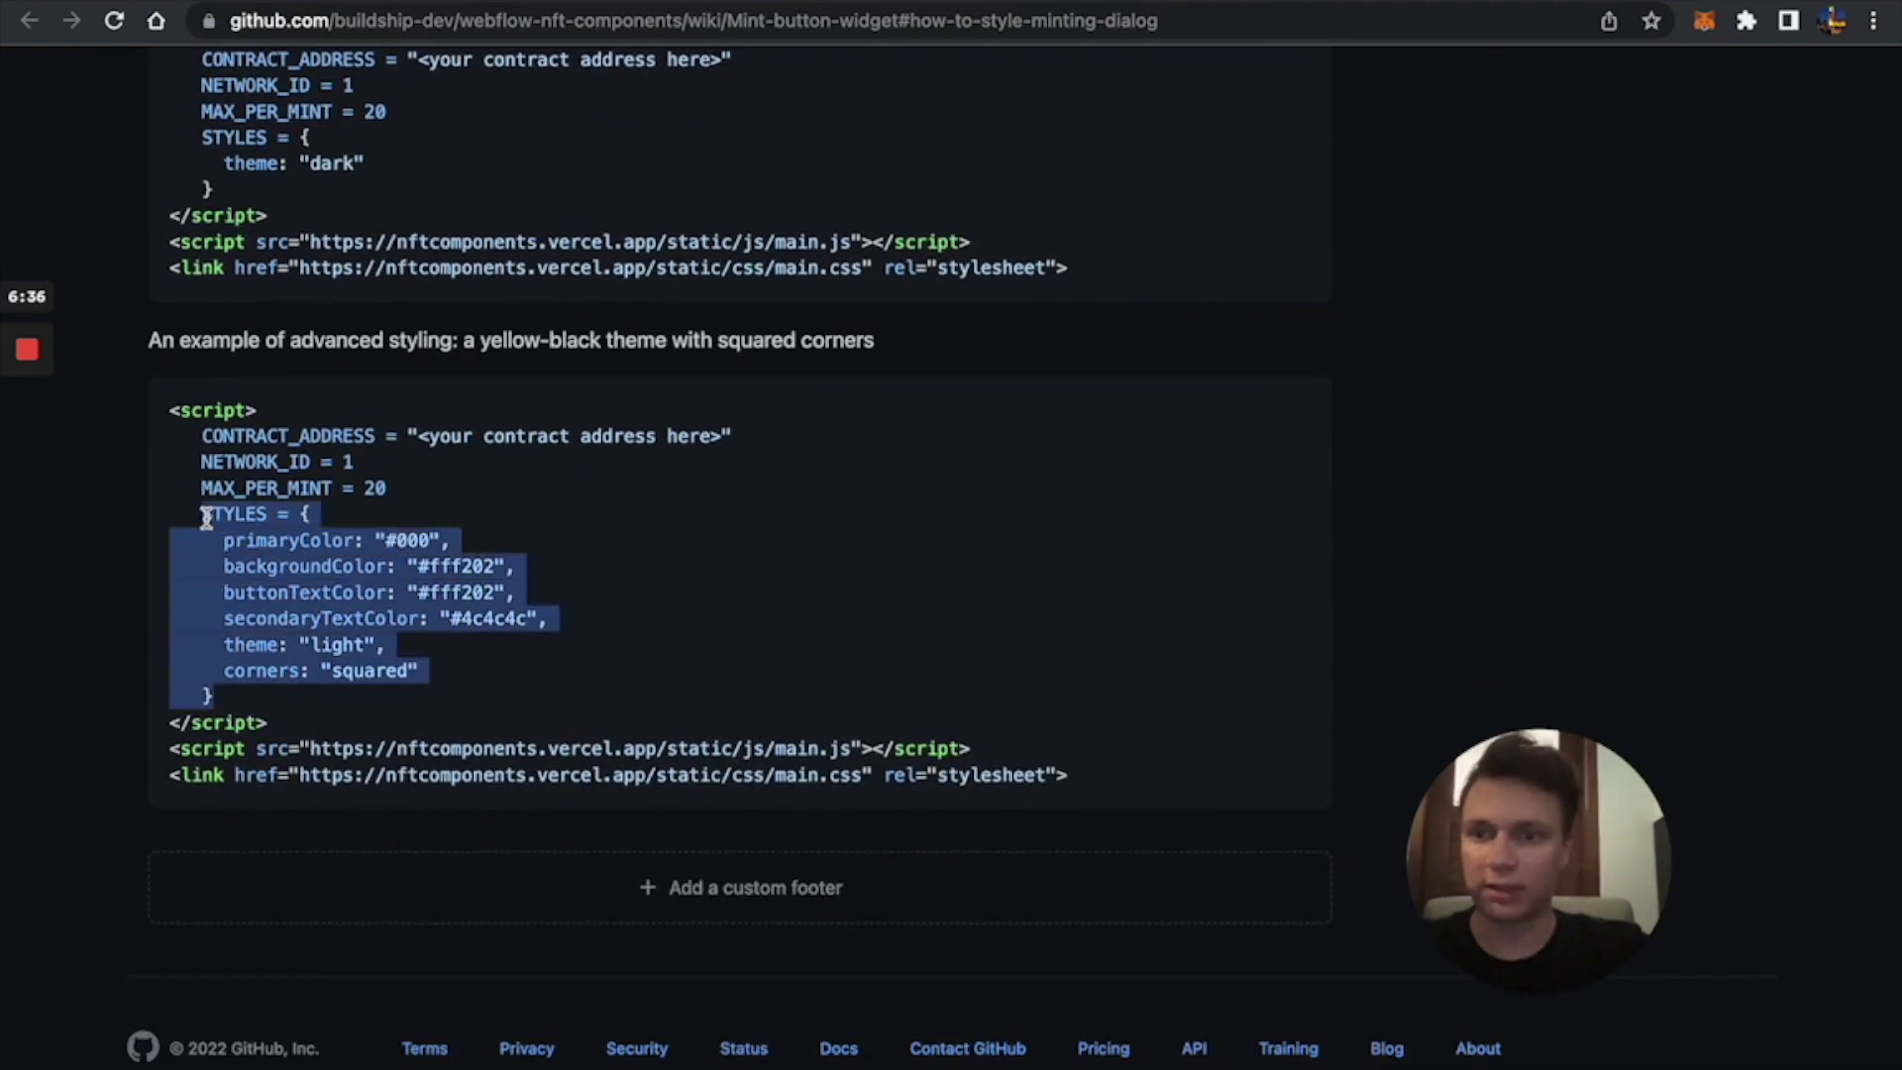
{"action": "scroll", "coordinate": [199, 518], "scroll_direction": "up", "scroll_amount": 7}
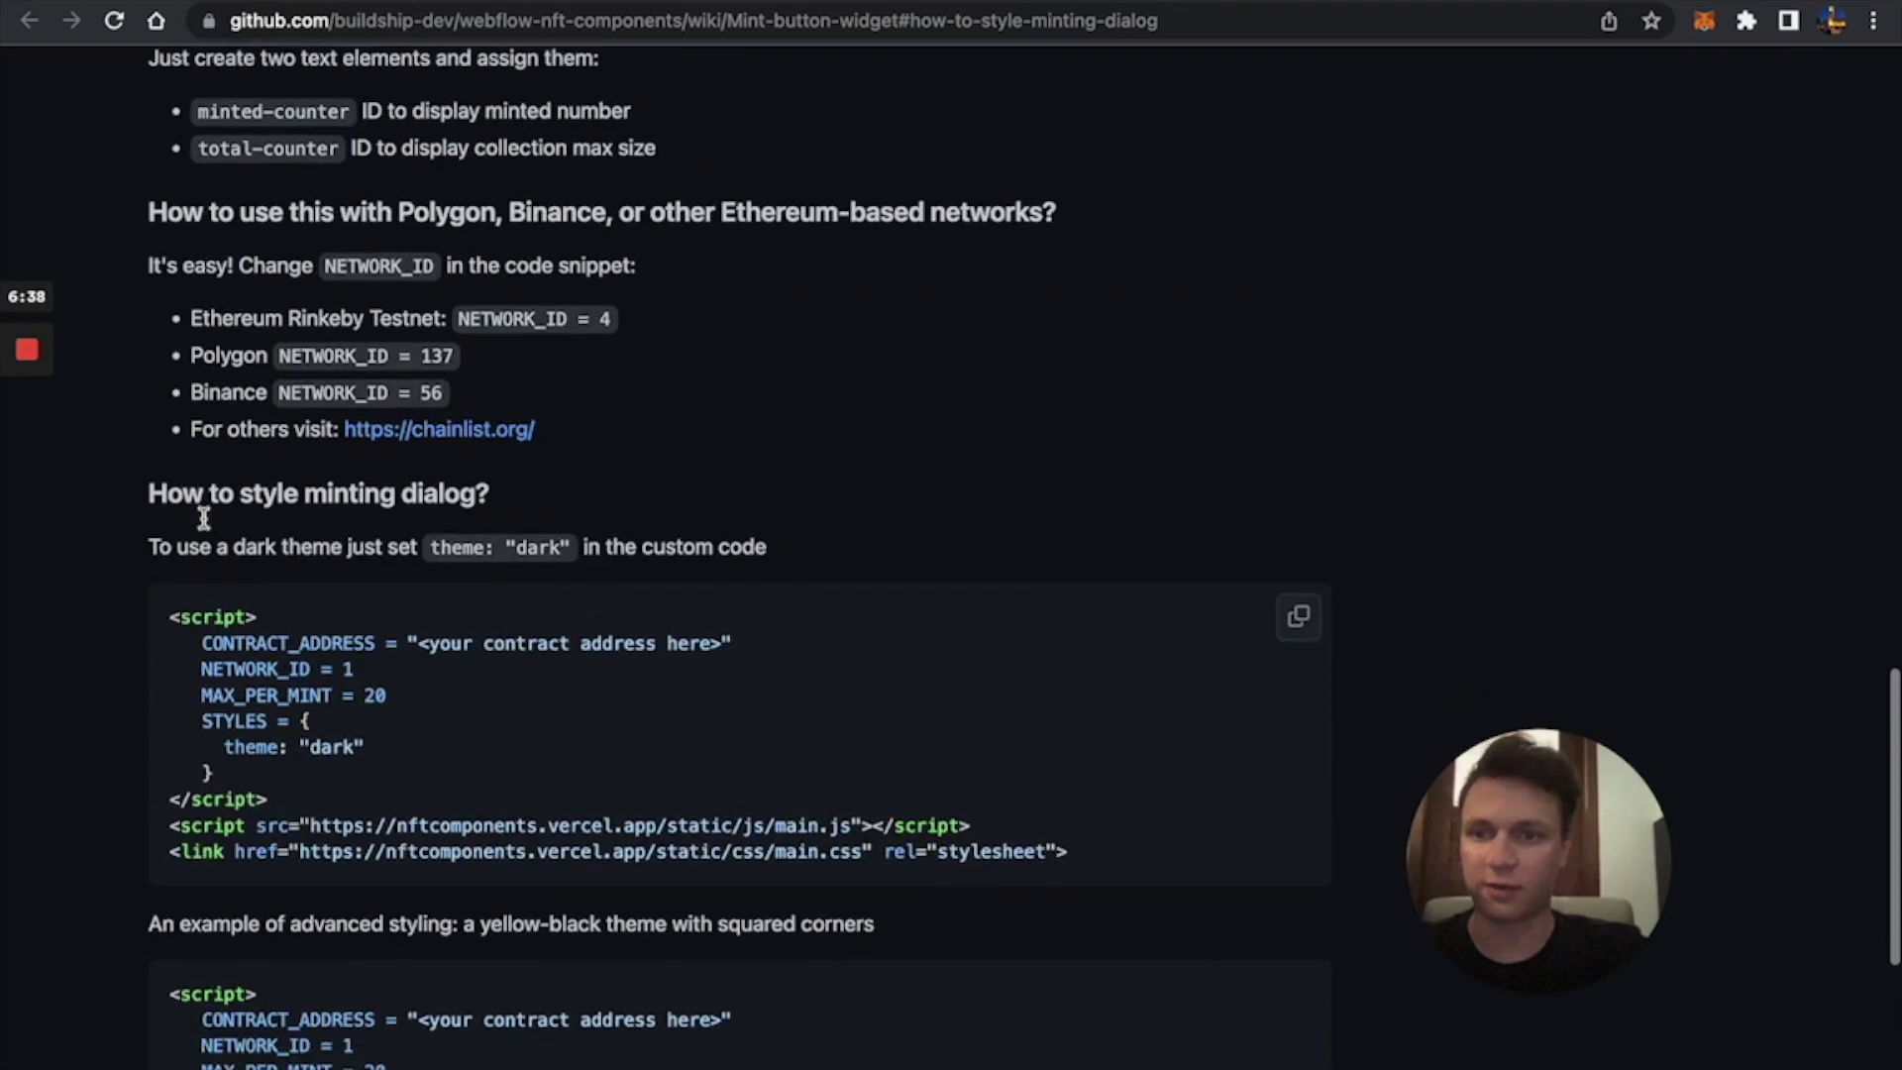
{"action": "scroll", "coordinate": [912, 509], "scroll_direction": "down", "scroll_amount": 6}
{"action": "key", "text": "ctrl+Tab"}
Paste the copied STYLES block into the mint widget's embed code after MAX_PER_MINT.
{"action": "scroll", "coordinate": [670, 664], "scroll_direction": "down", "scroll_amount": 20}
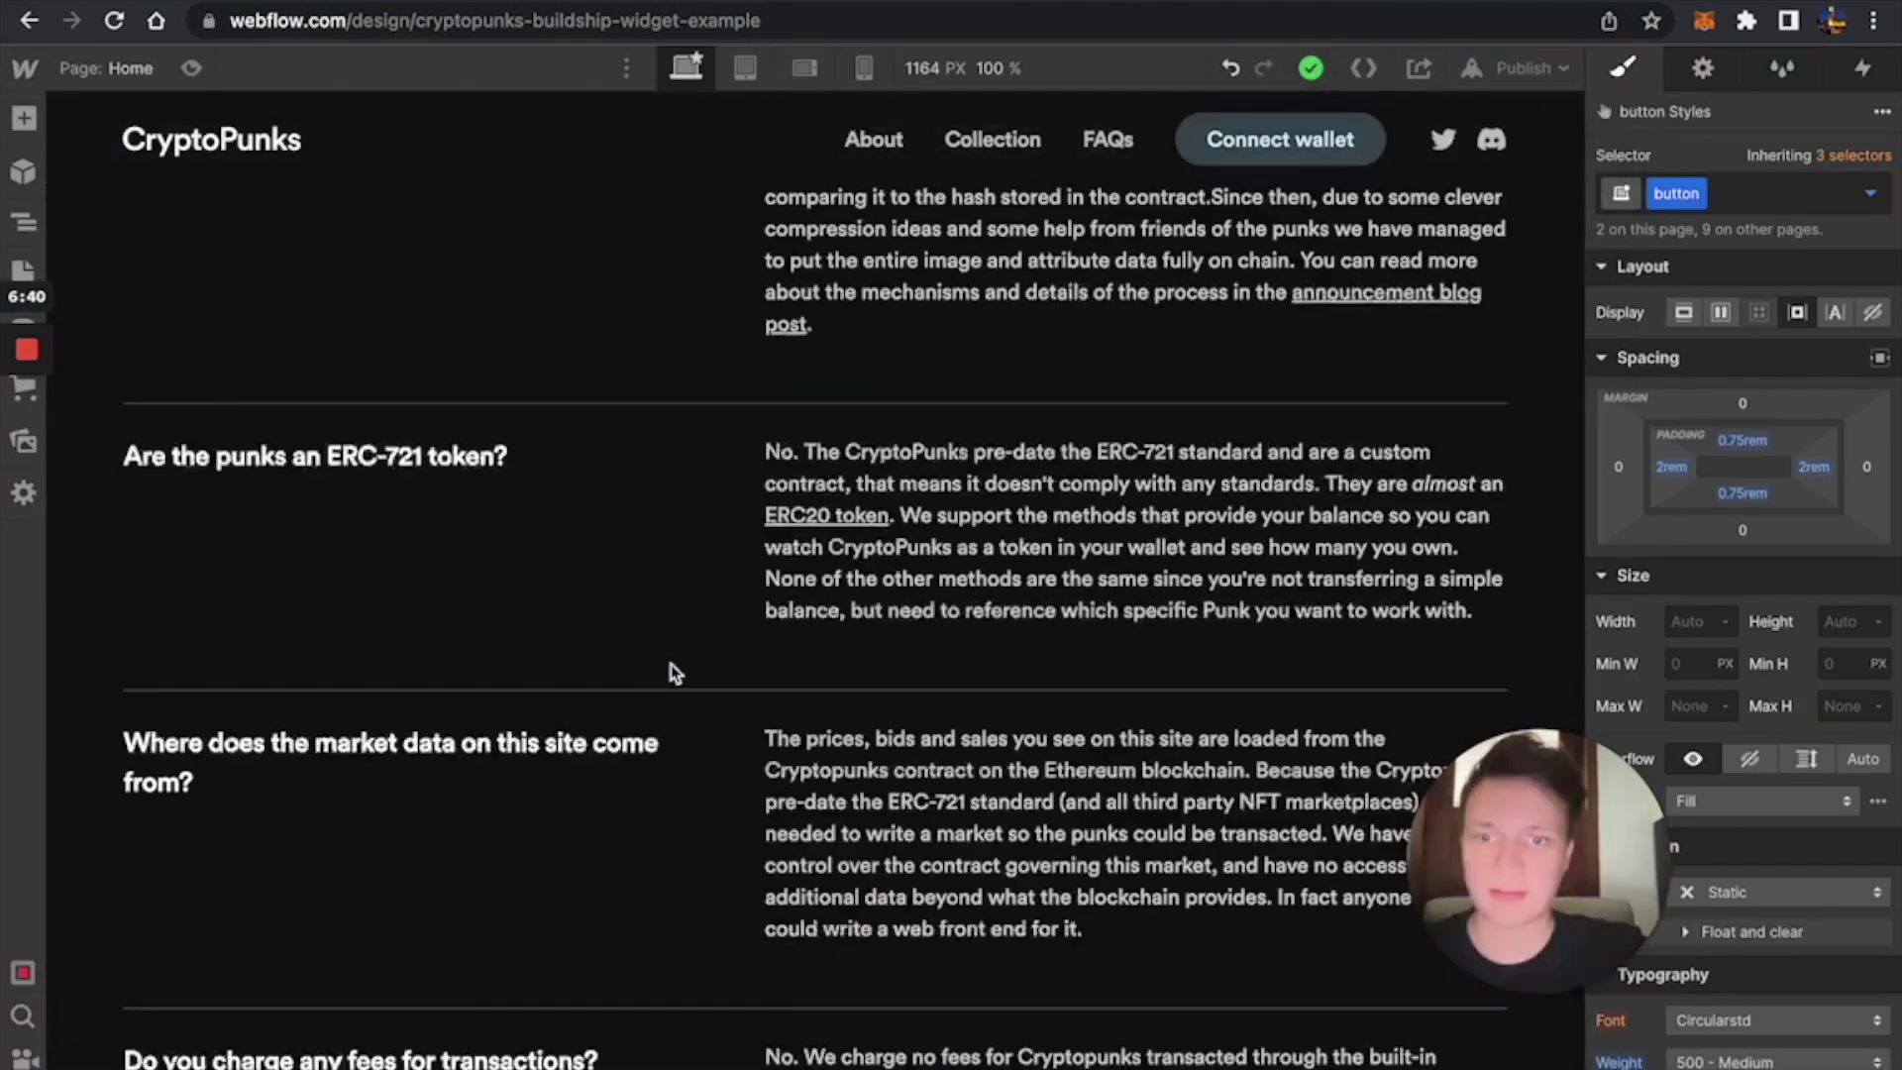
{"action": "double_click", "coordinate": [631, 1063]}
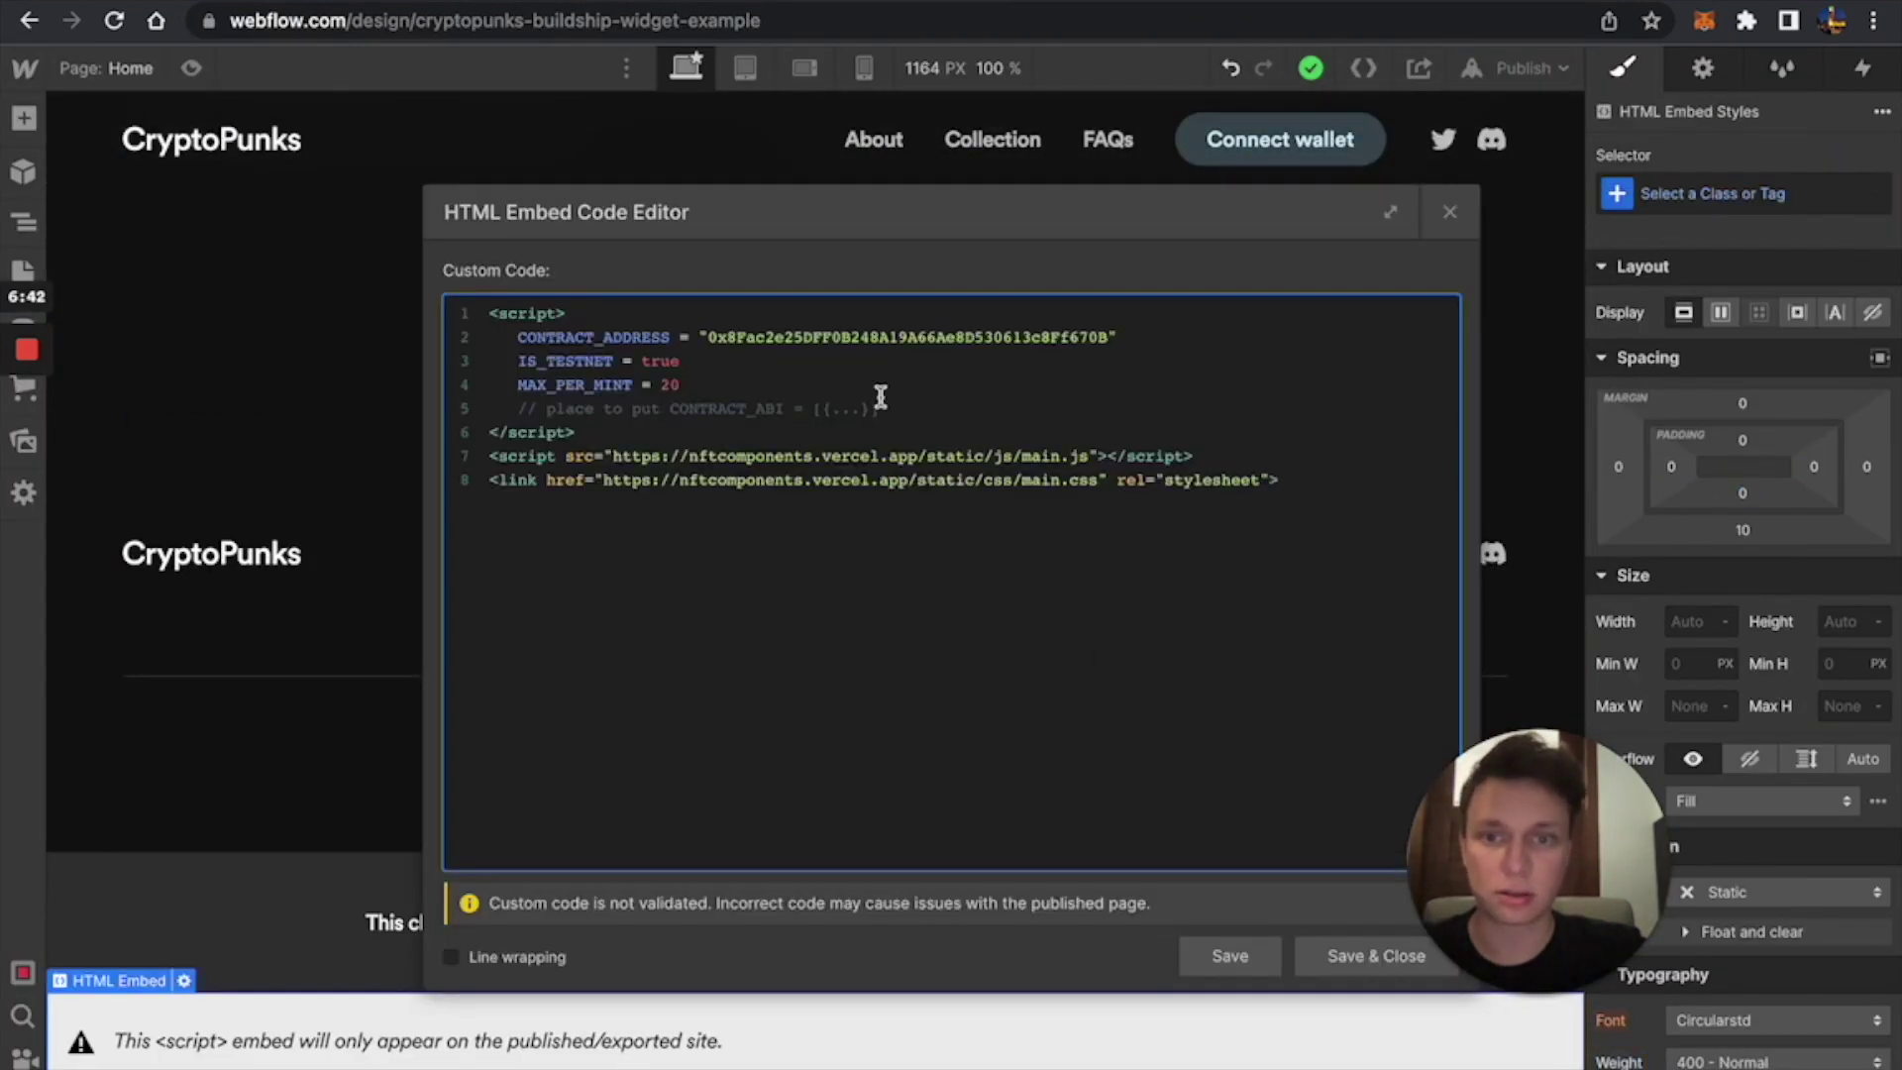
{"action": "key", "text": "Return"}
{"action": "key", "text": "super+v"}
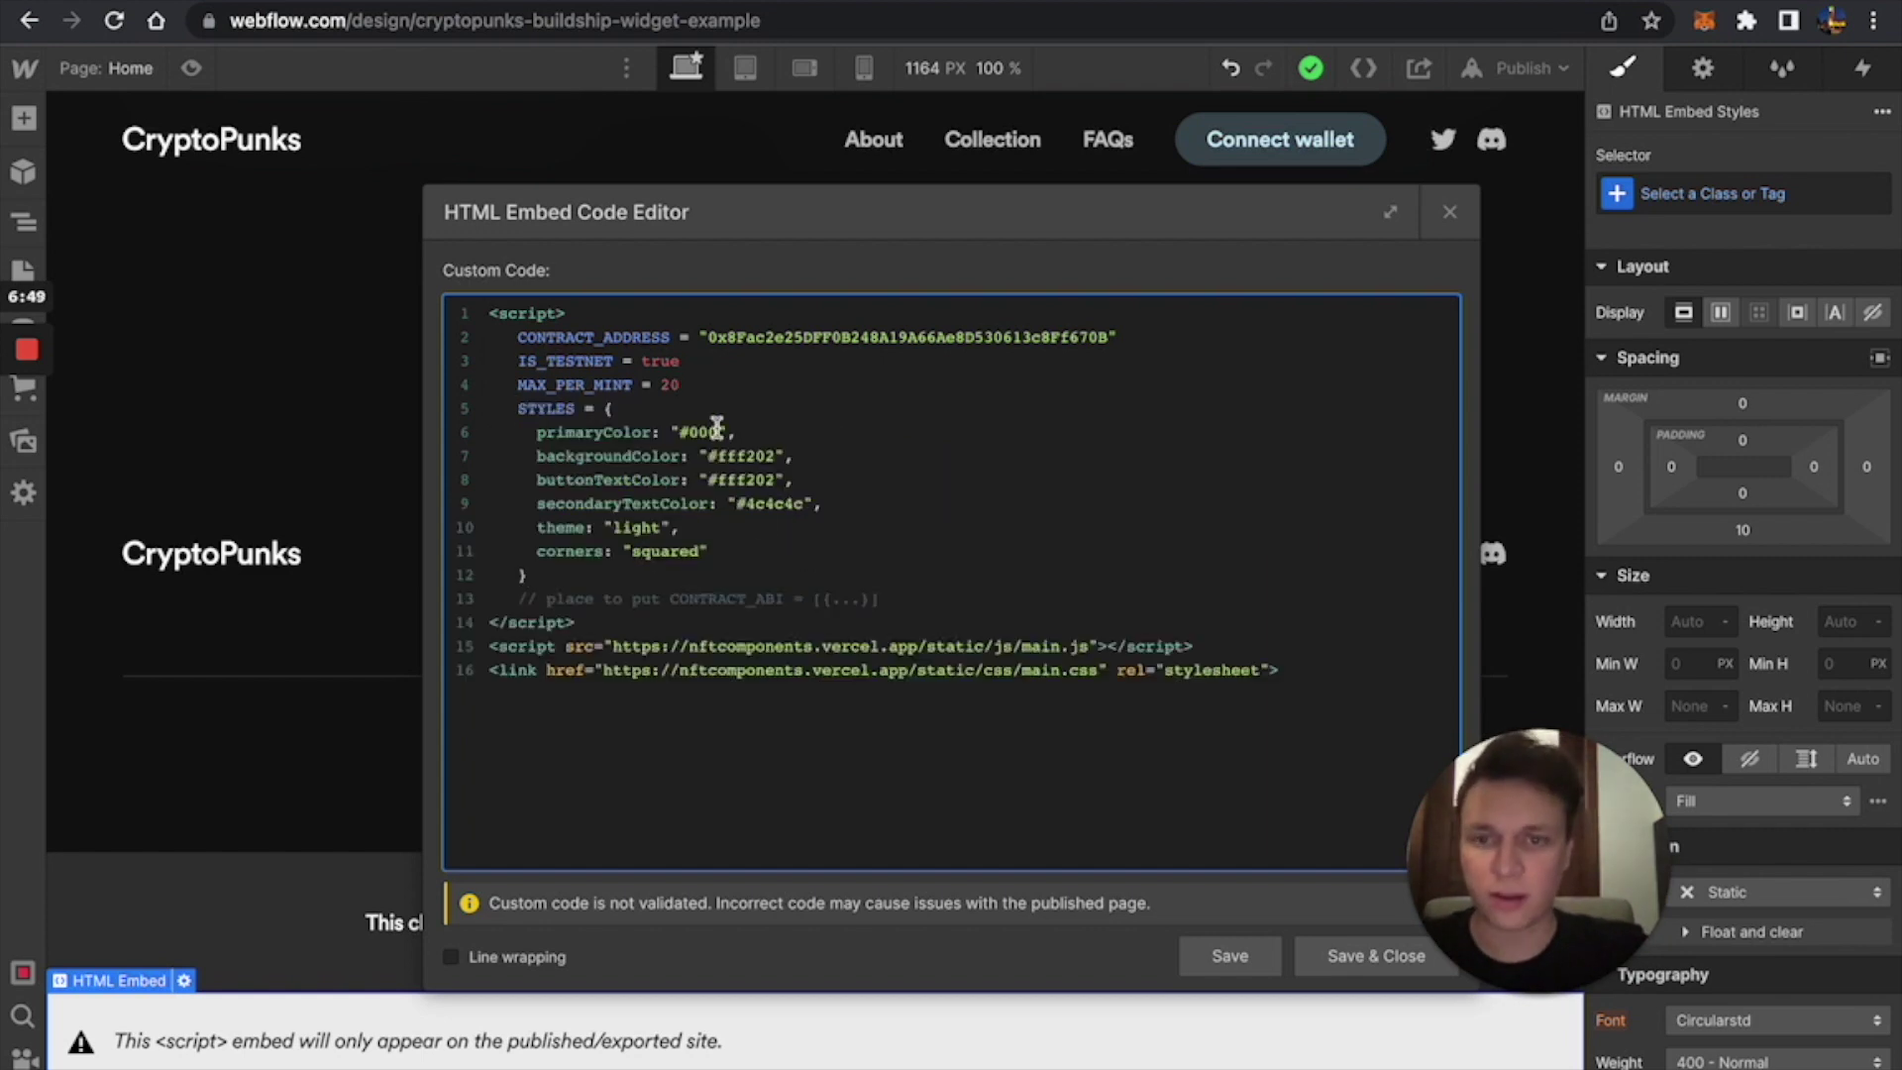
Set backgroundColor to #000, buttonTextColor to #fff and corners to rounded, then save the embed.
{"action": "left_click_drag", "start_coordinate": [720, 456], "coordinate": [772, 456]}
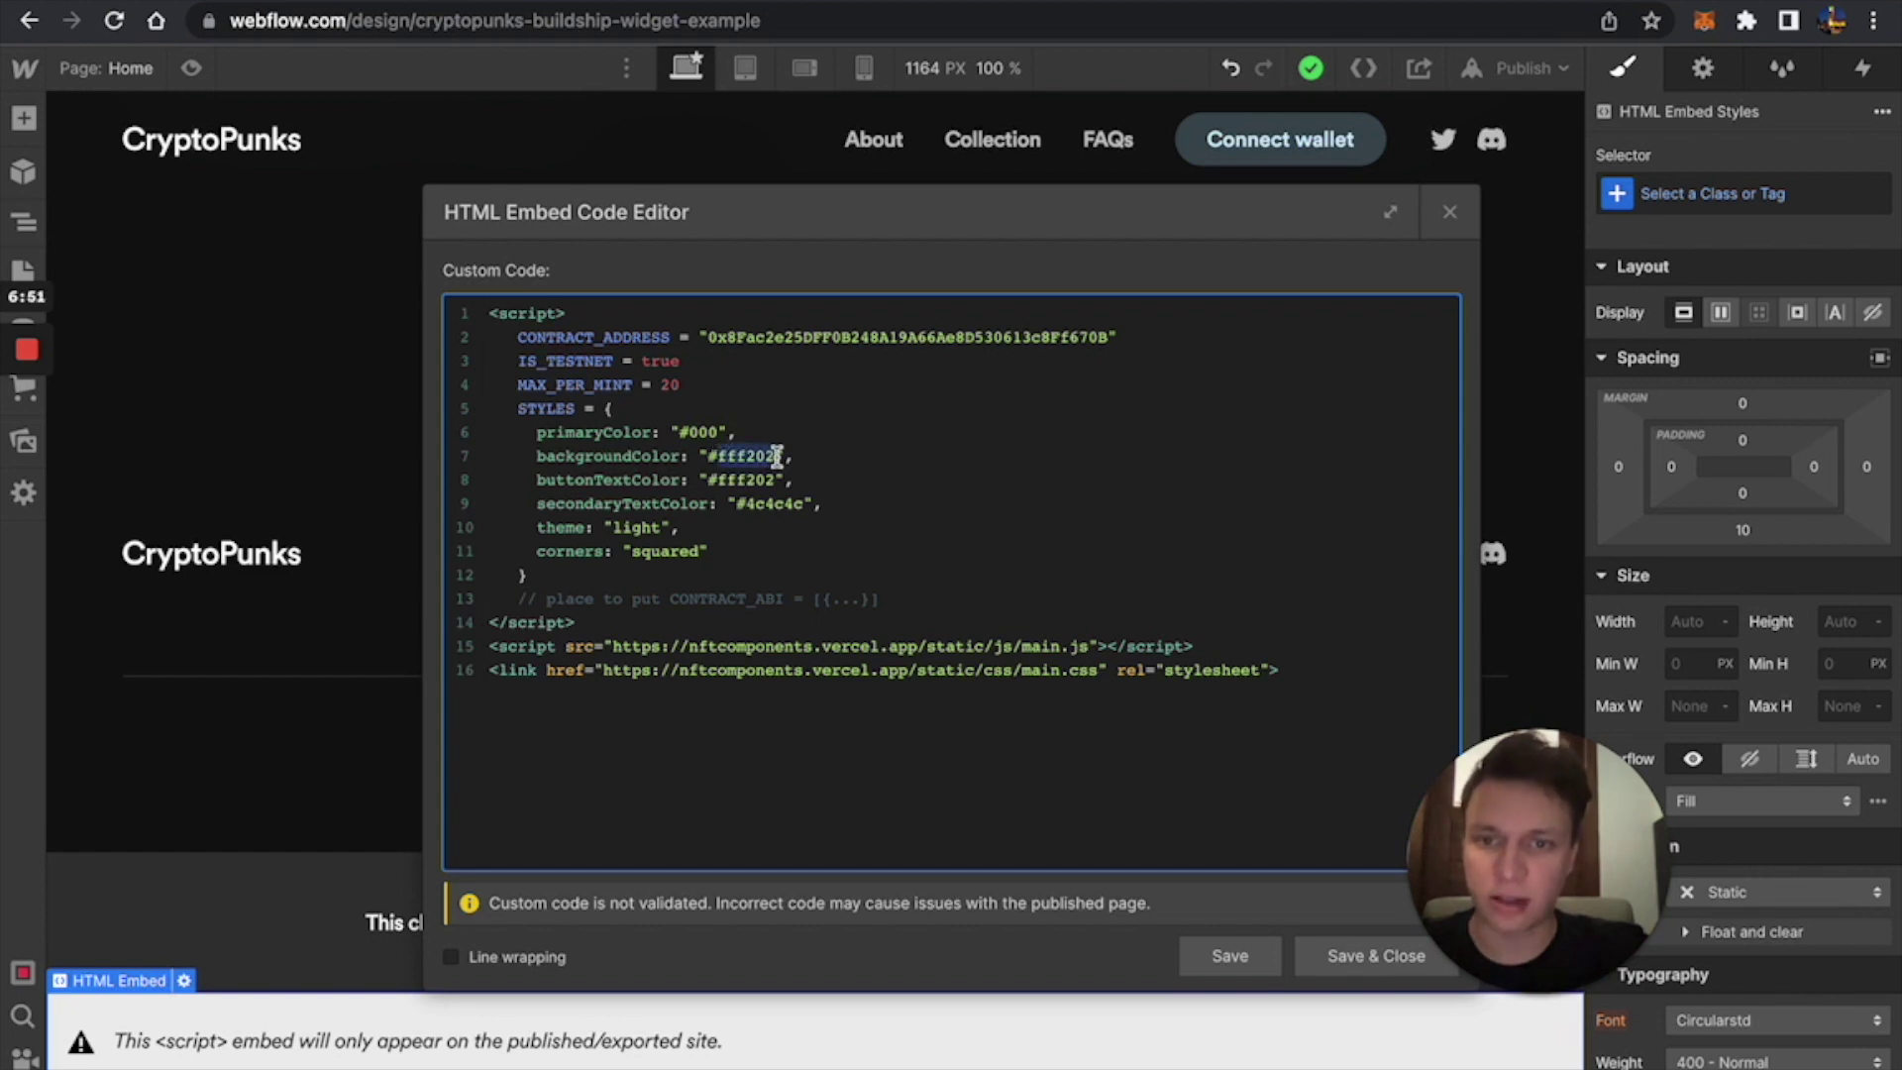
{"action": "type", "text": "0000"}
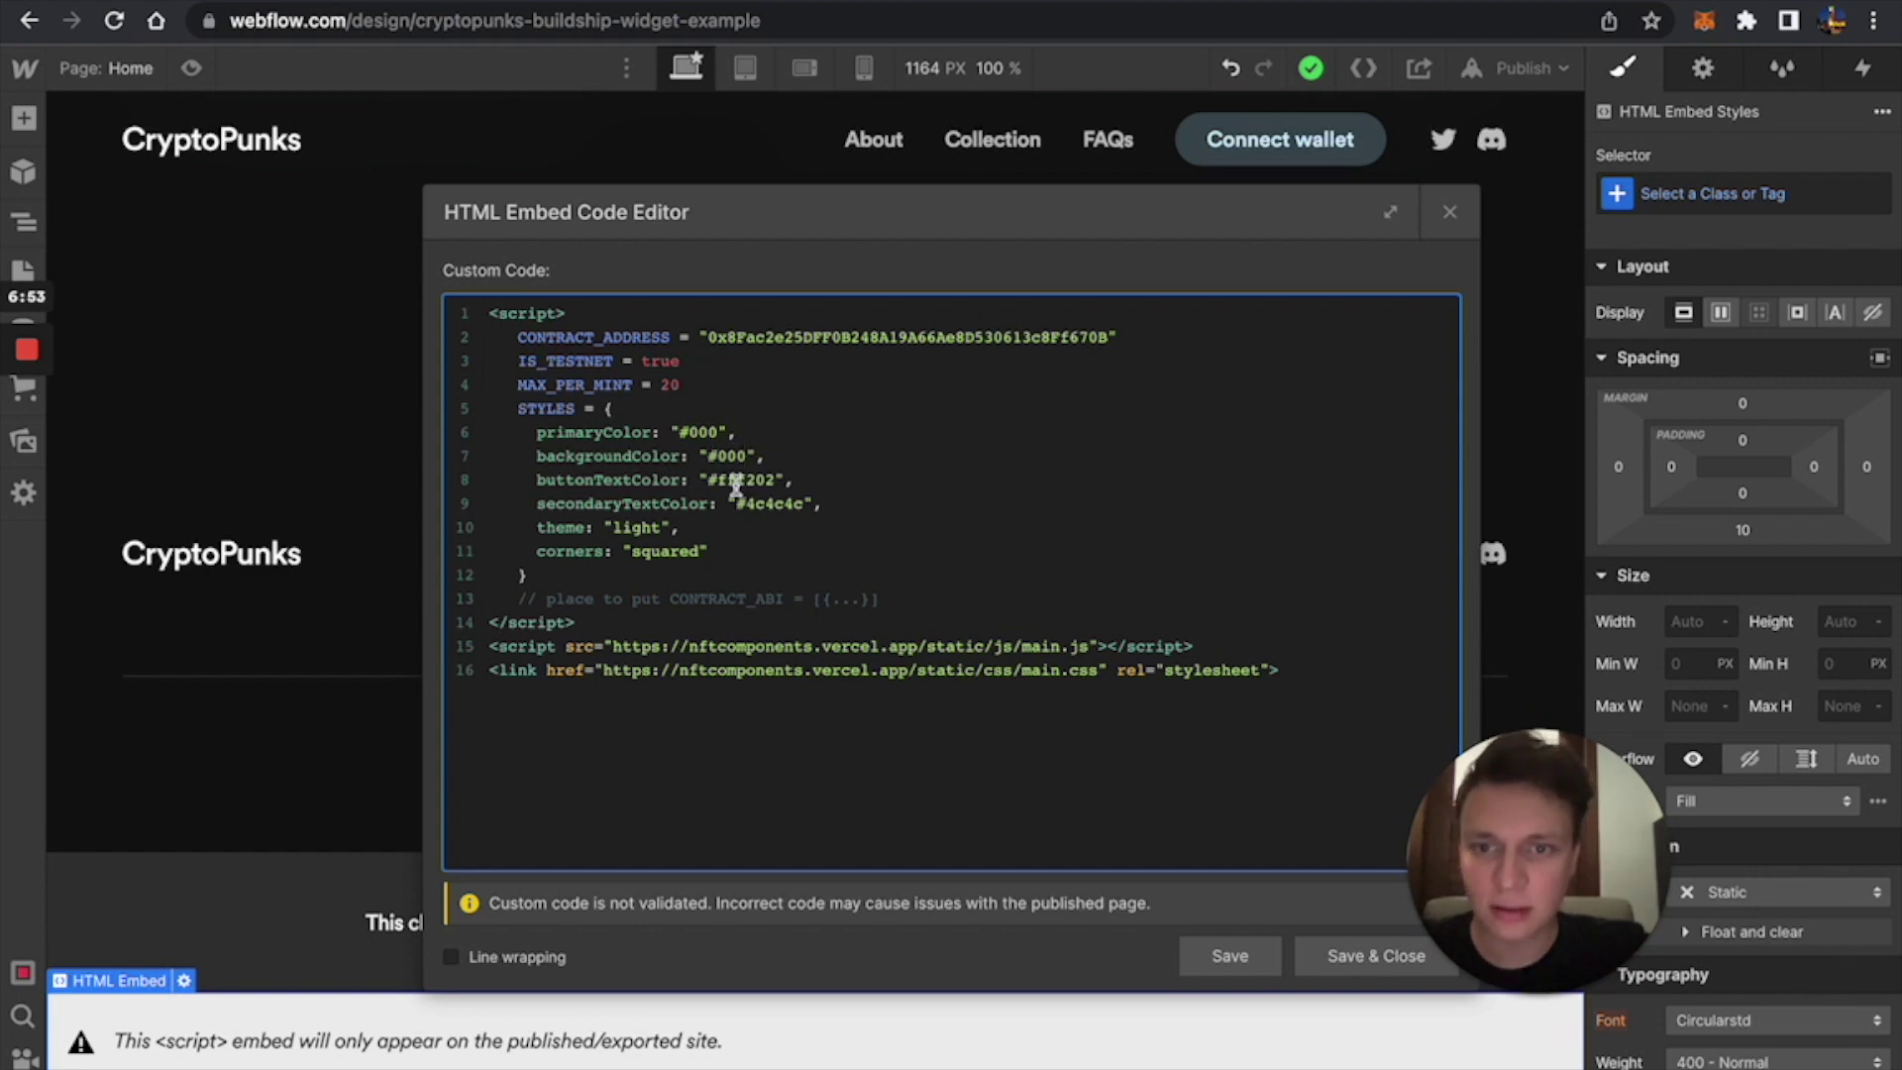
{"action": "left_click_drag", "start_coordinate": [713, 479], "coordinate": [777, 479]}
{"action": "type", "text": "f"}
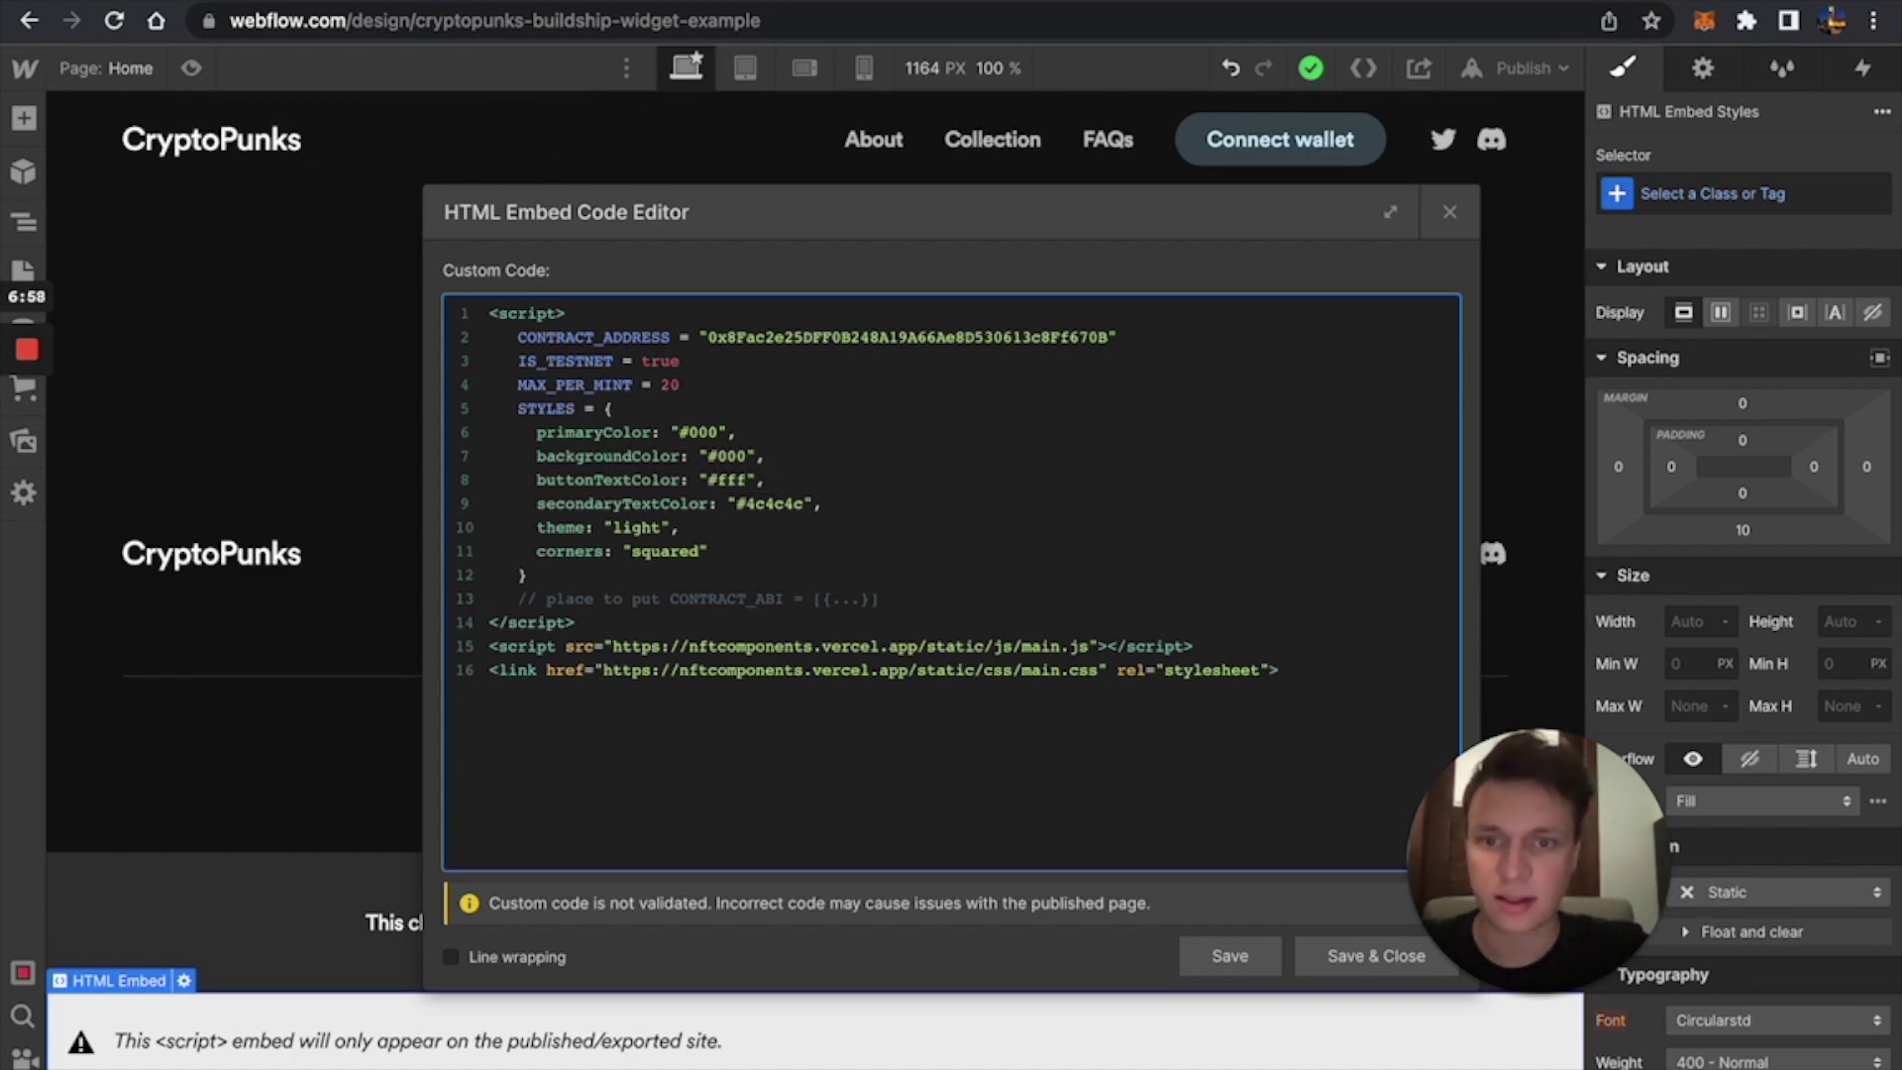
{"action": "double_click", "coordinate": [671, 552]}
{"action": "type", "text": "round"}
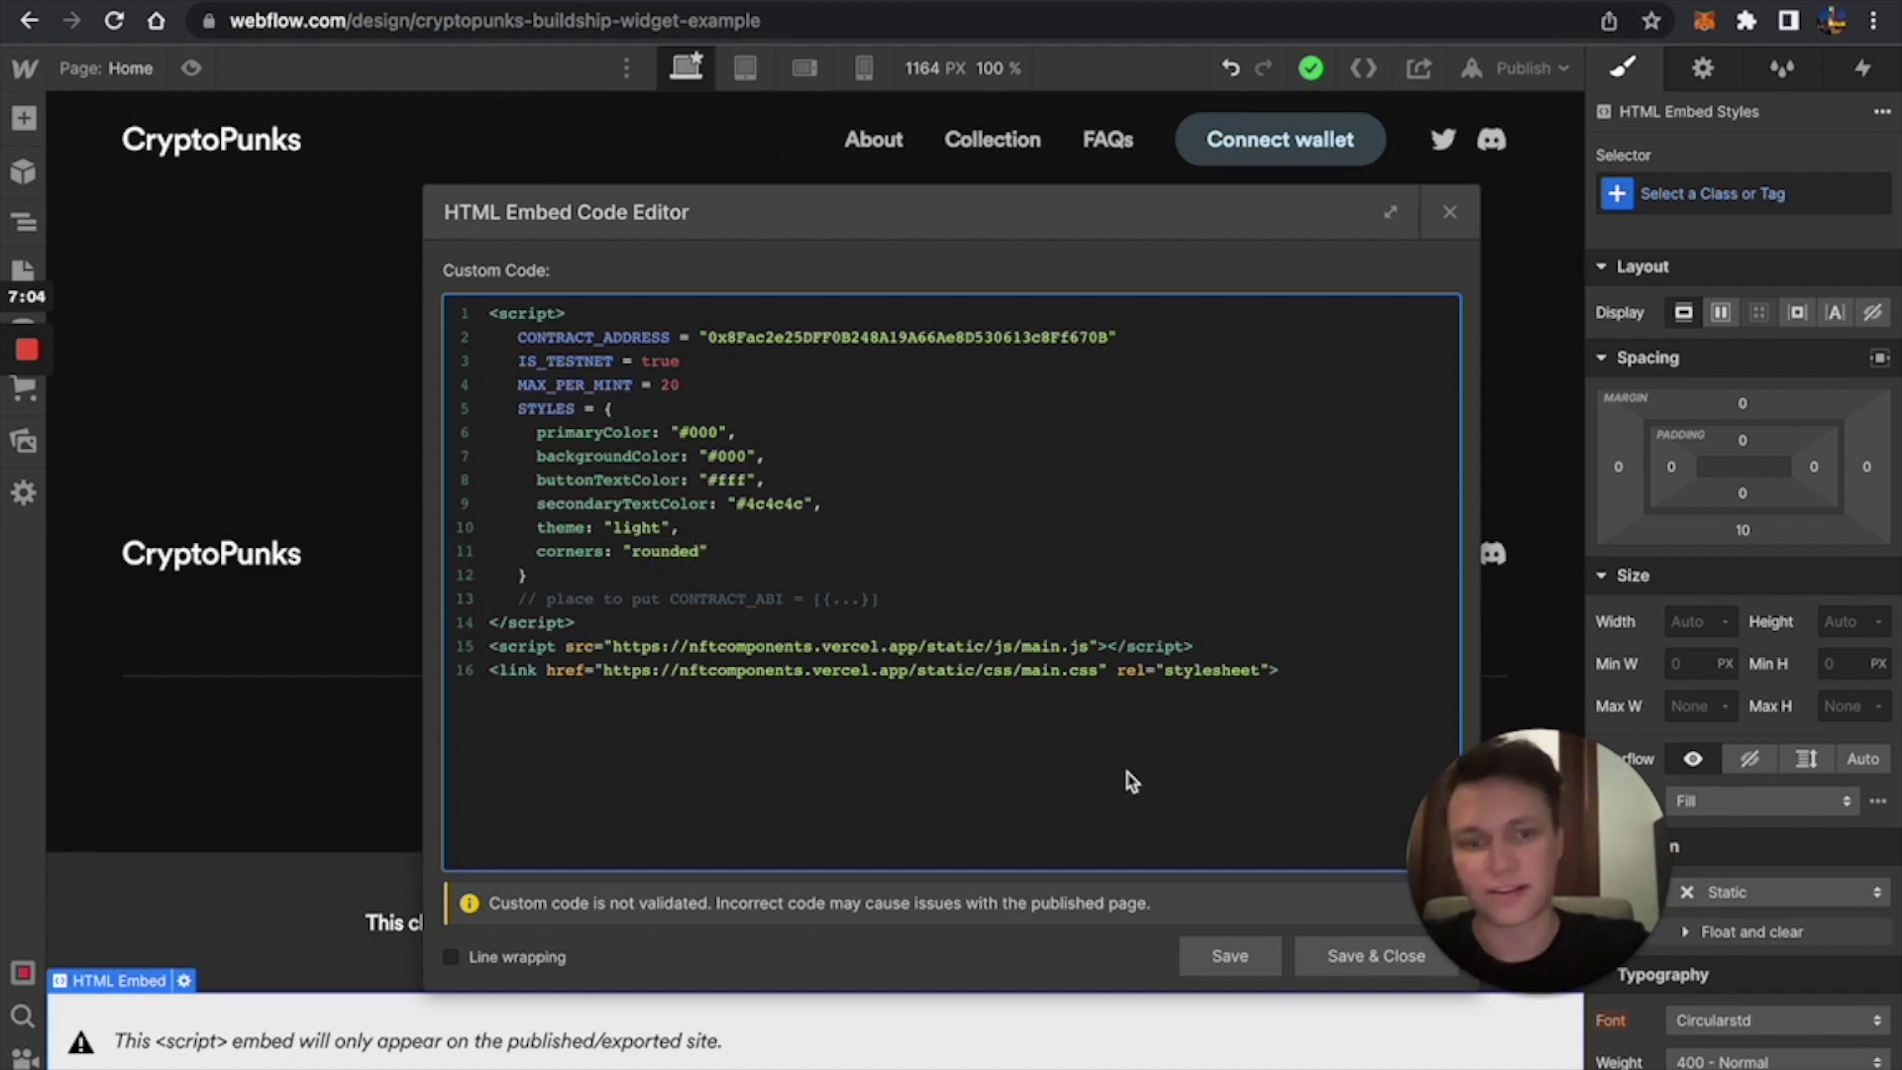
{"action": "left_click", "coordinate": [1342, 957]}
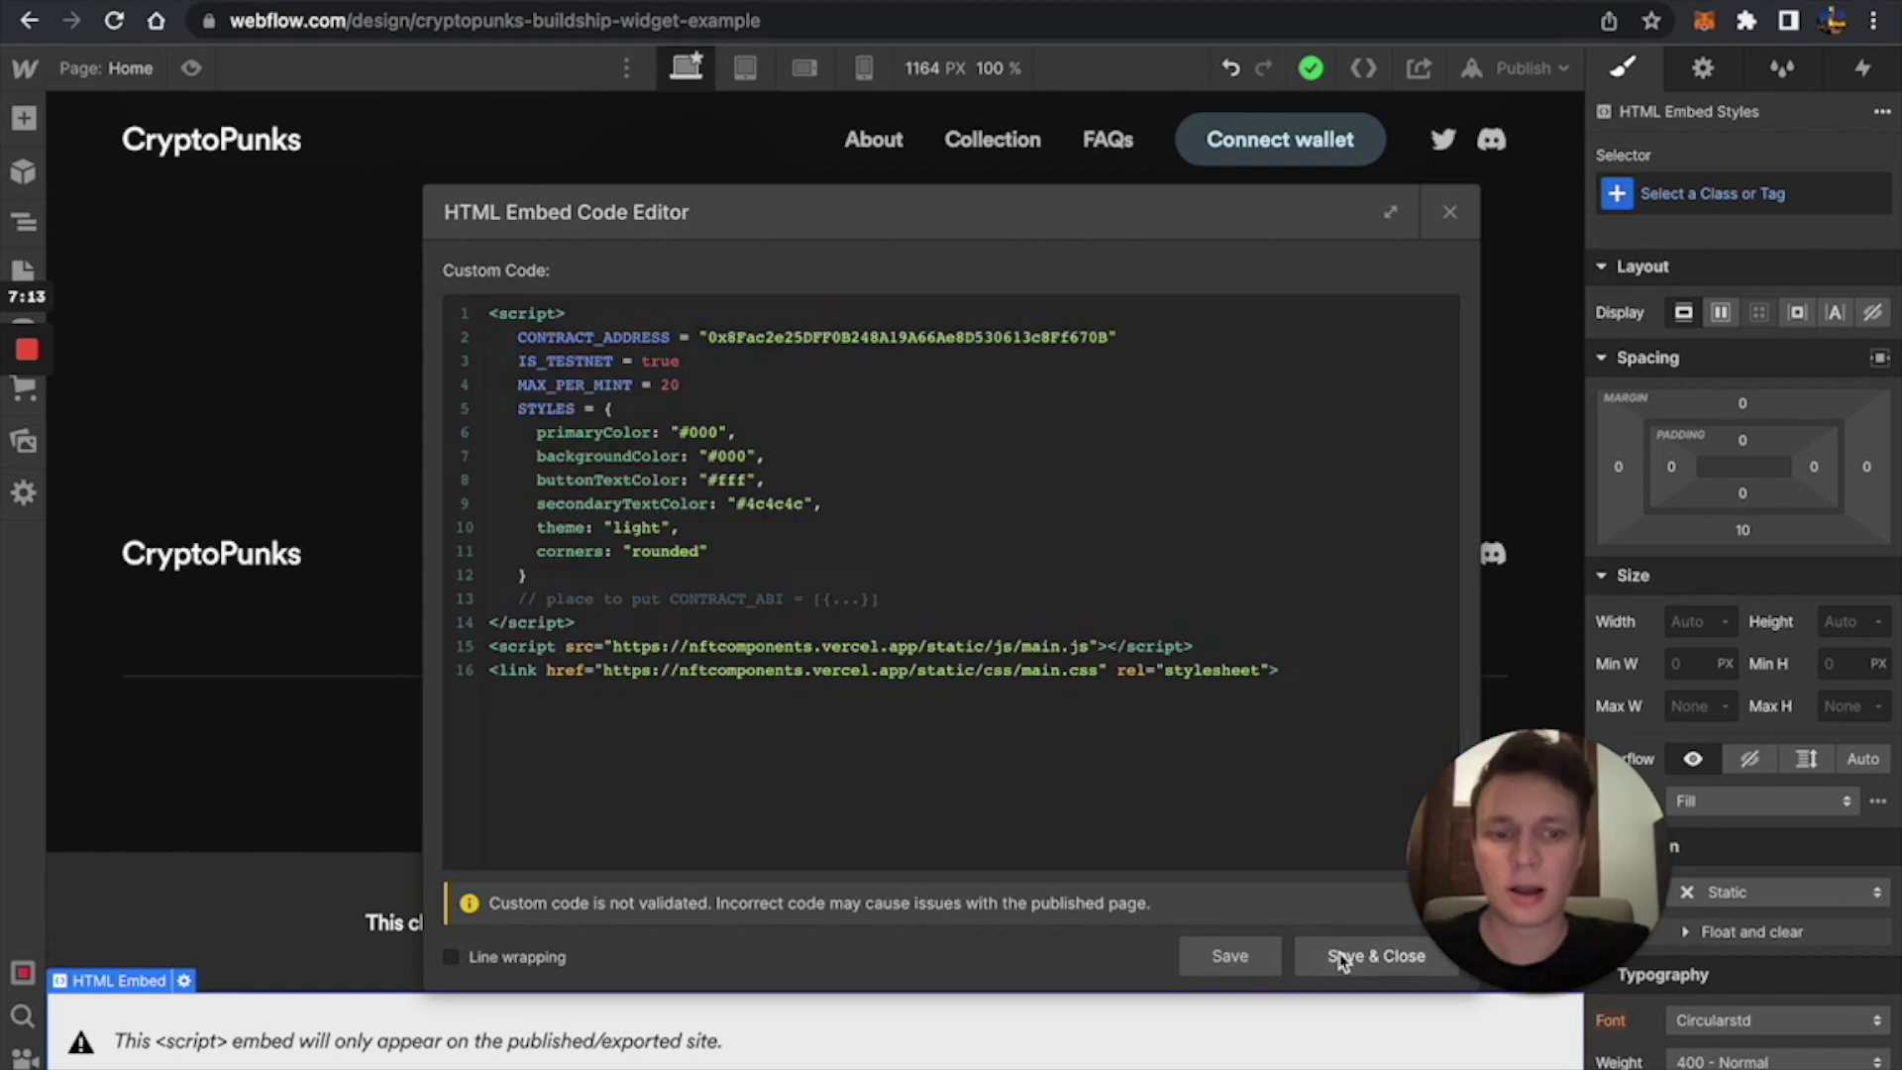
Republish the site to its webflow.io domain and open the live page.
{"action": "scroll", "coordinate": [1137, 496], "scroll_direction": "up", "scroll_amount": 20}
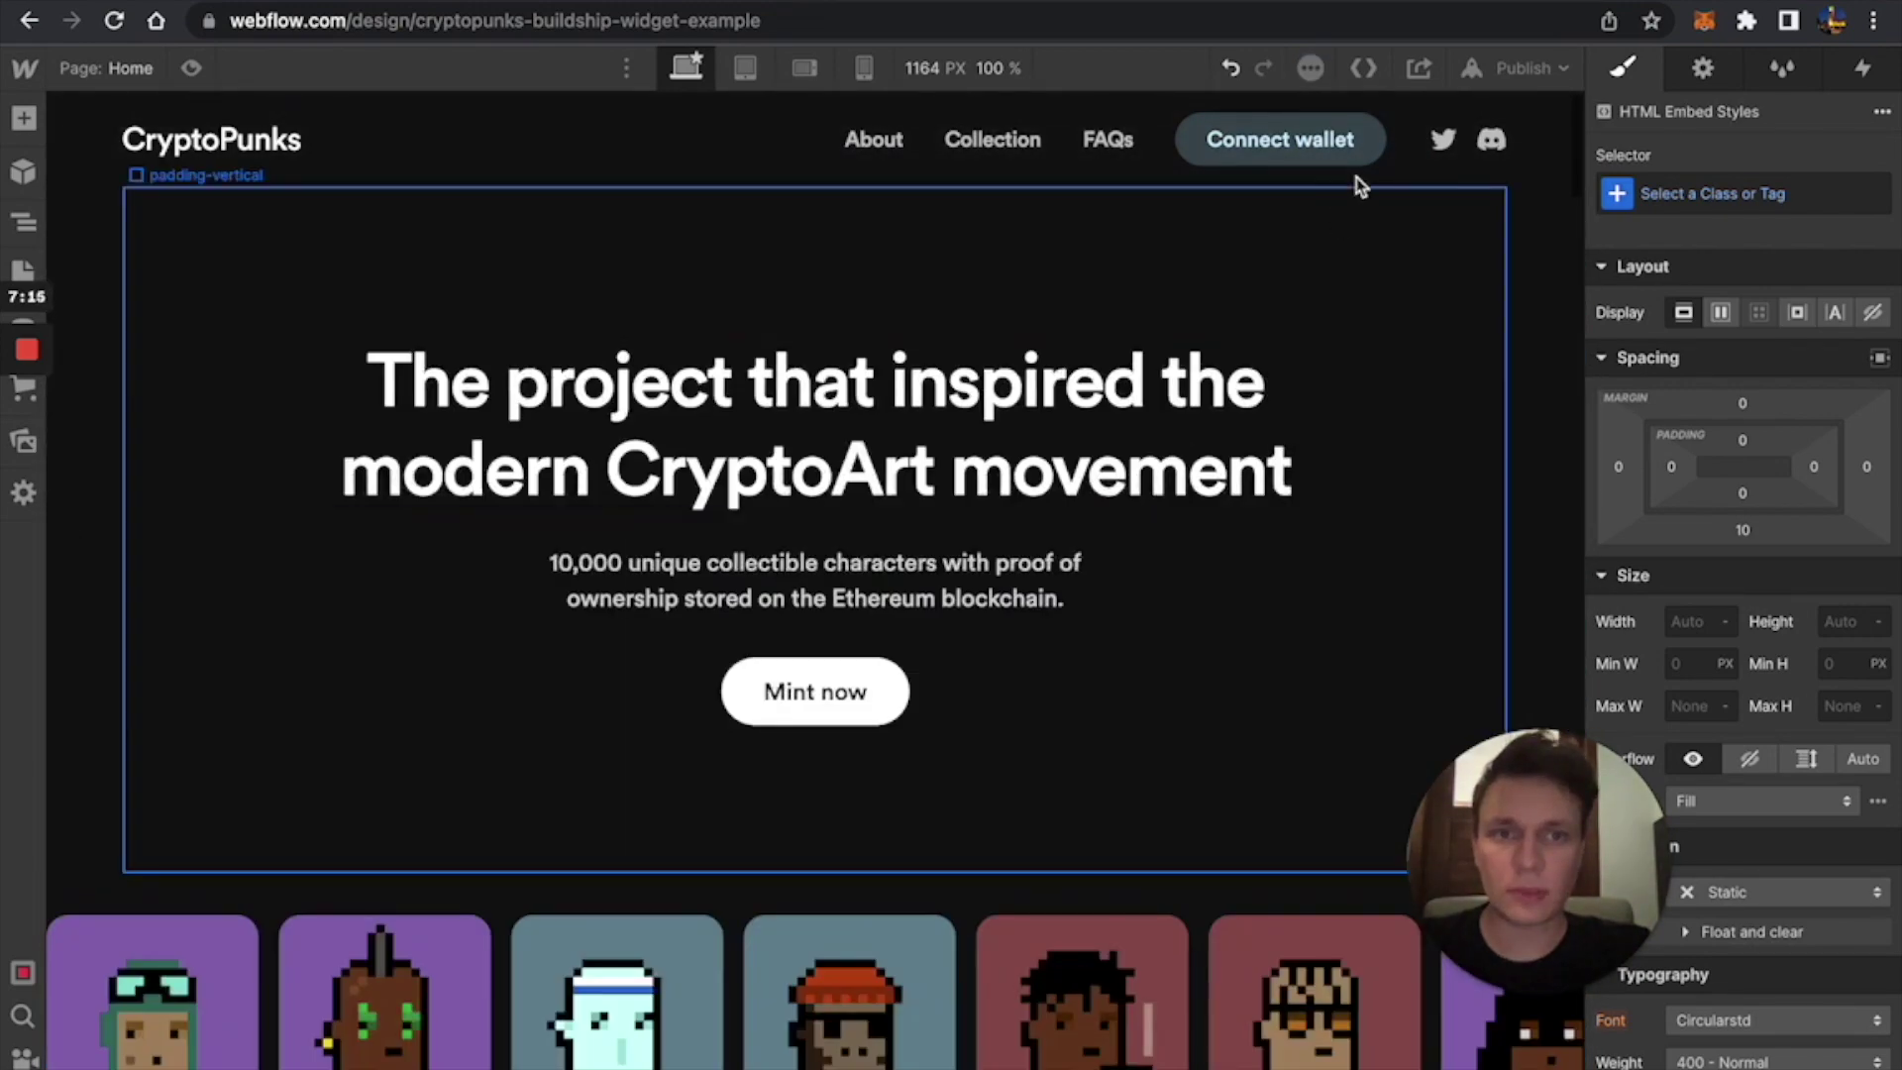
{"action": "left_click", "coordinate": [1472, 68]}
{"action": "left_click", "coordinate": [1365, 398]}
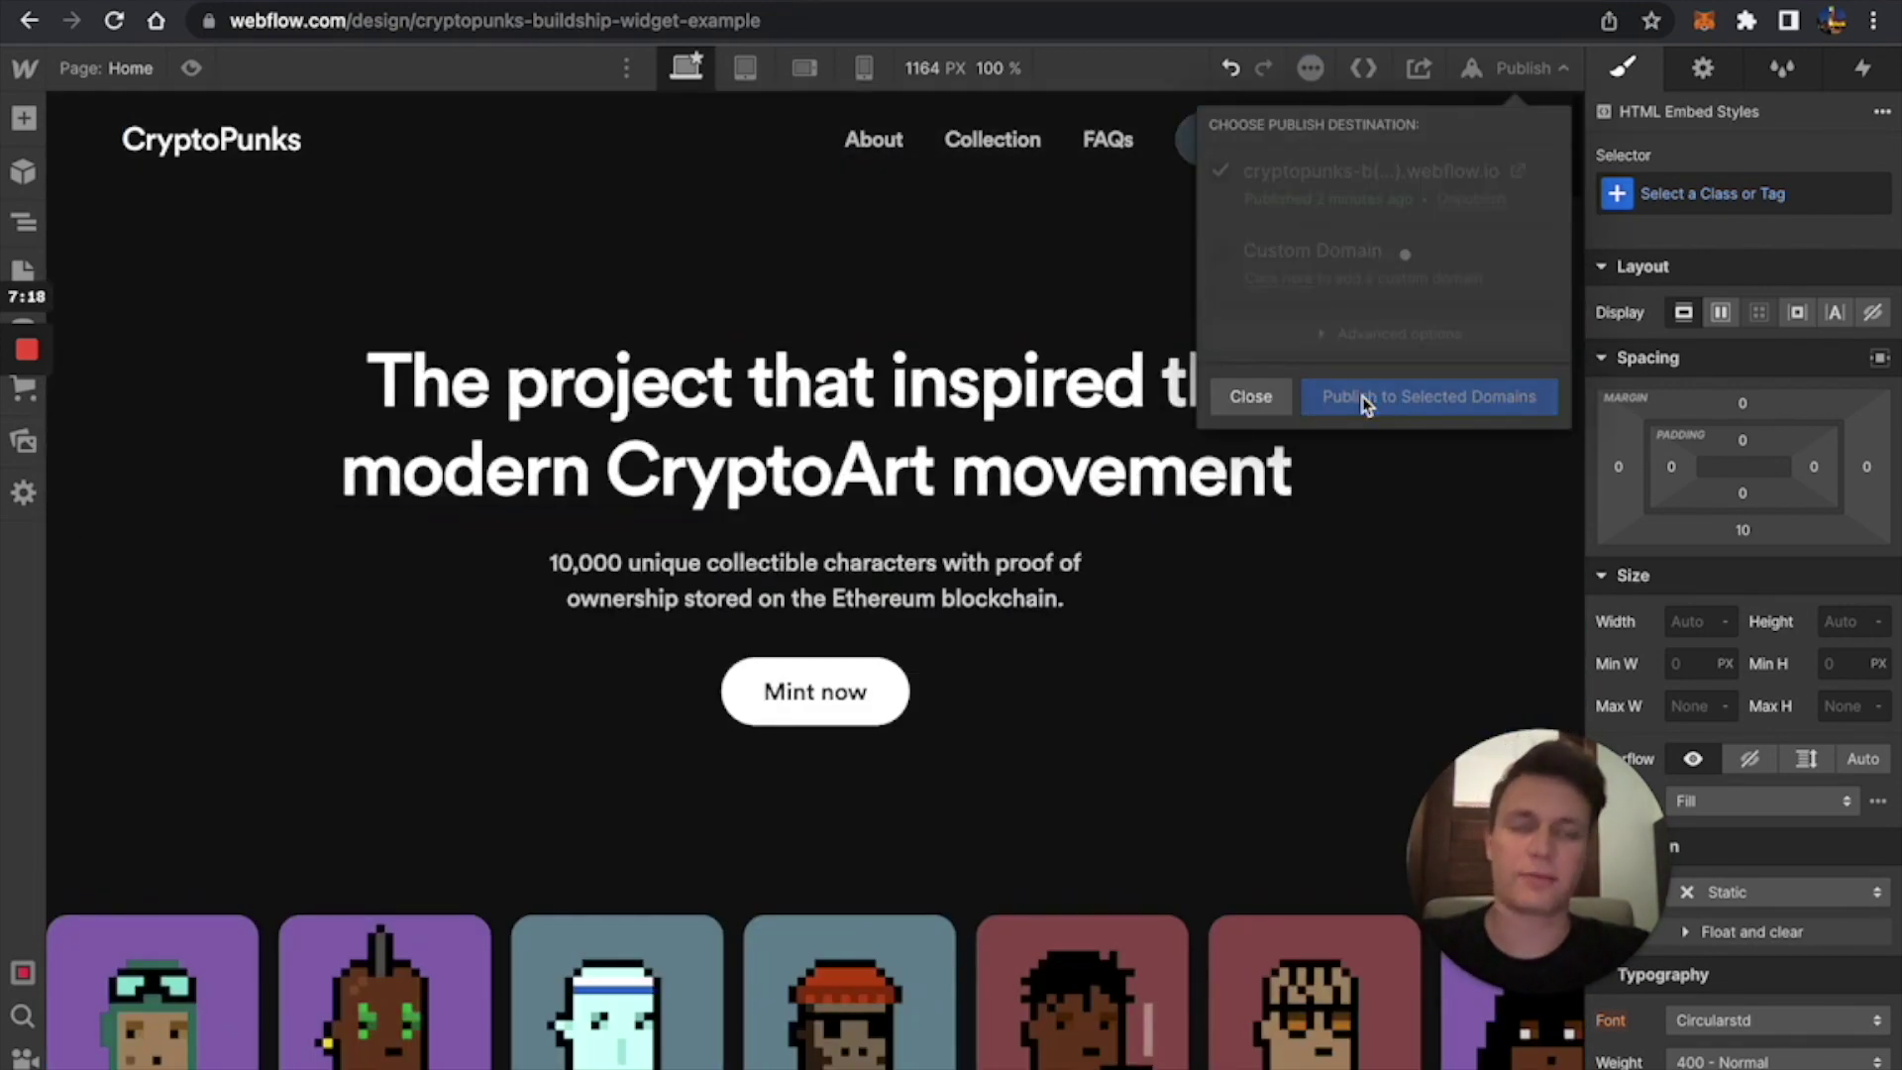
{"action": "left_click", "coordinate": [1520, 174]}
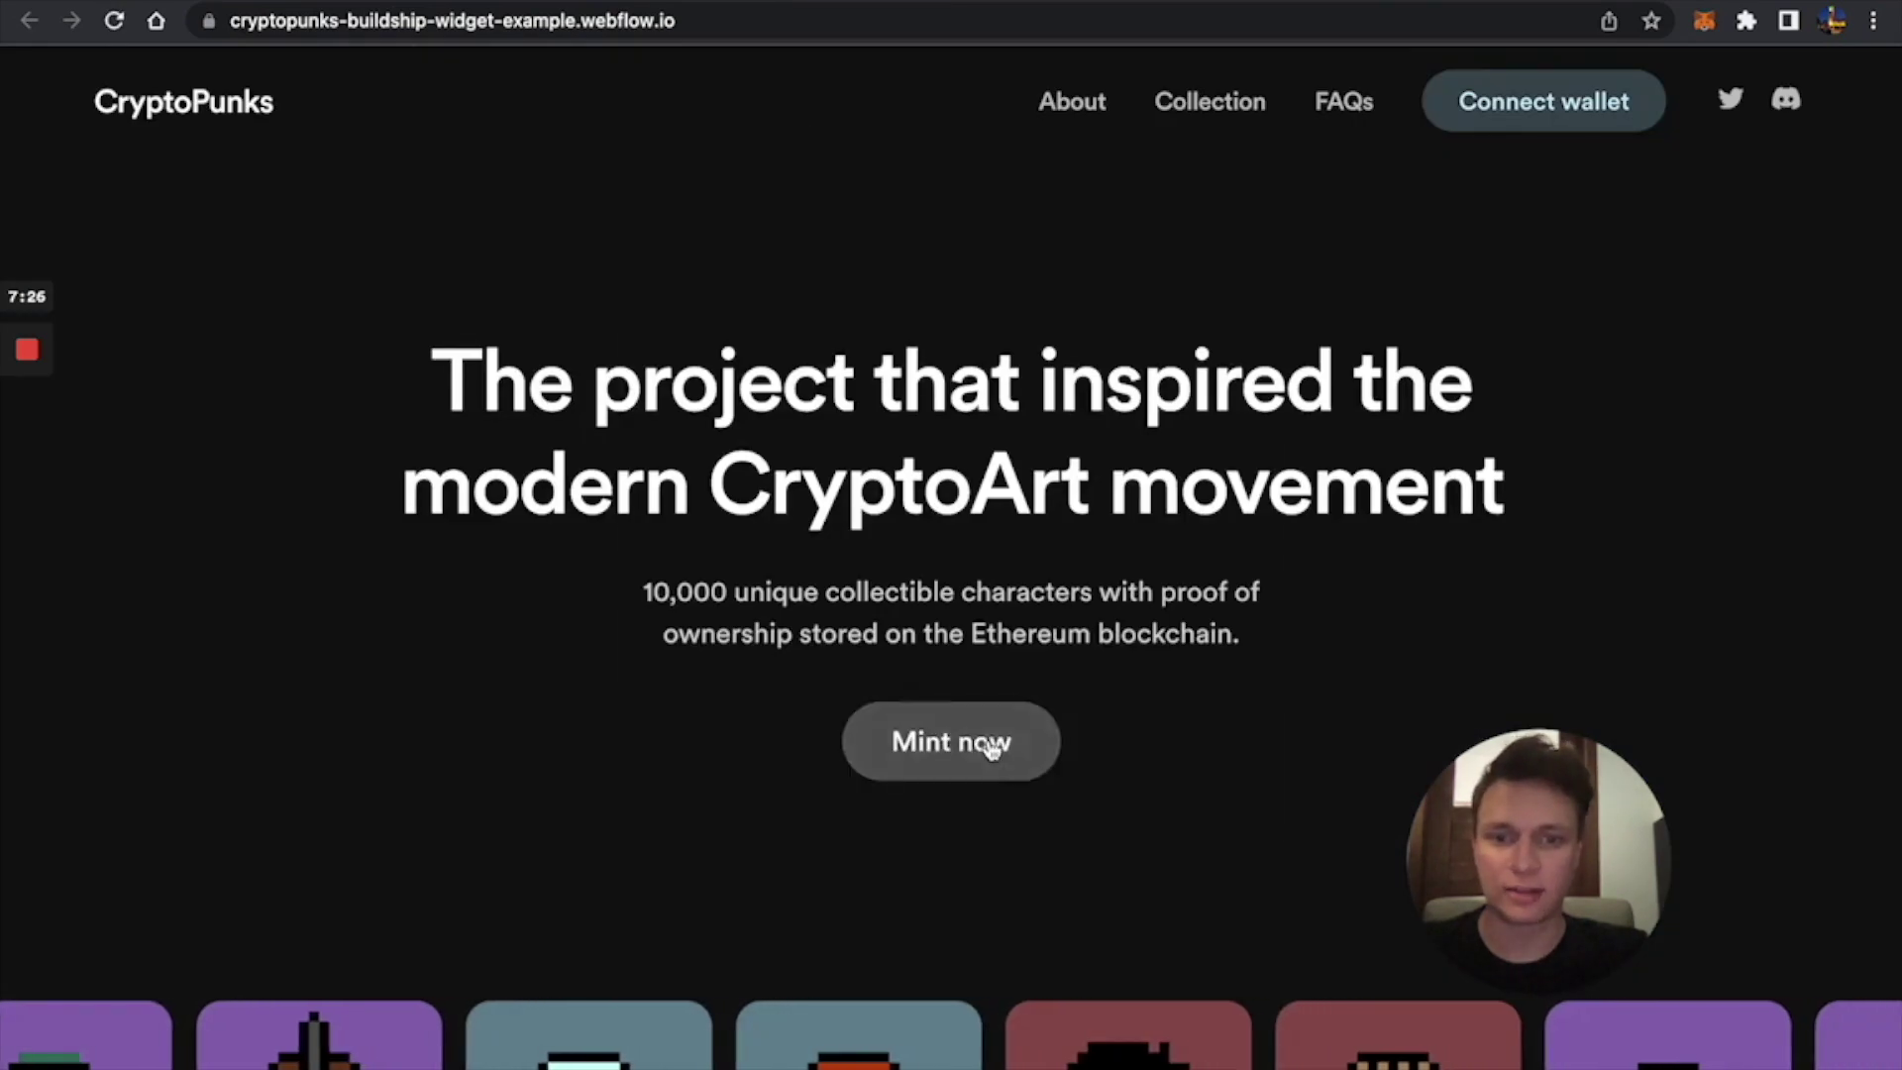
Connect MetaMask via Mint now on the live page to inspect the black mint dialog.
{"action": "left_click", "coordinate": [985, 750]}
{"action": "left_click", "coordinate": [981, 458]}
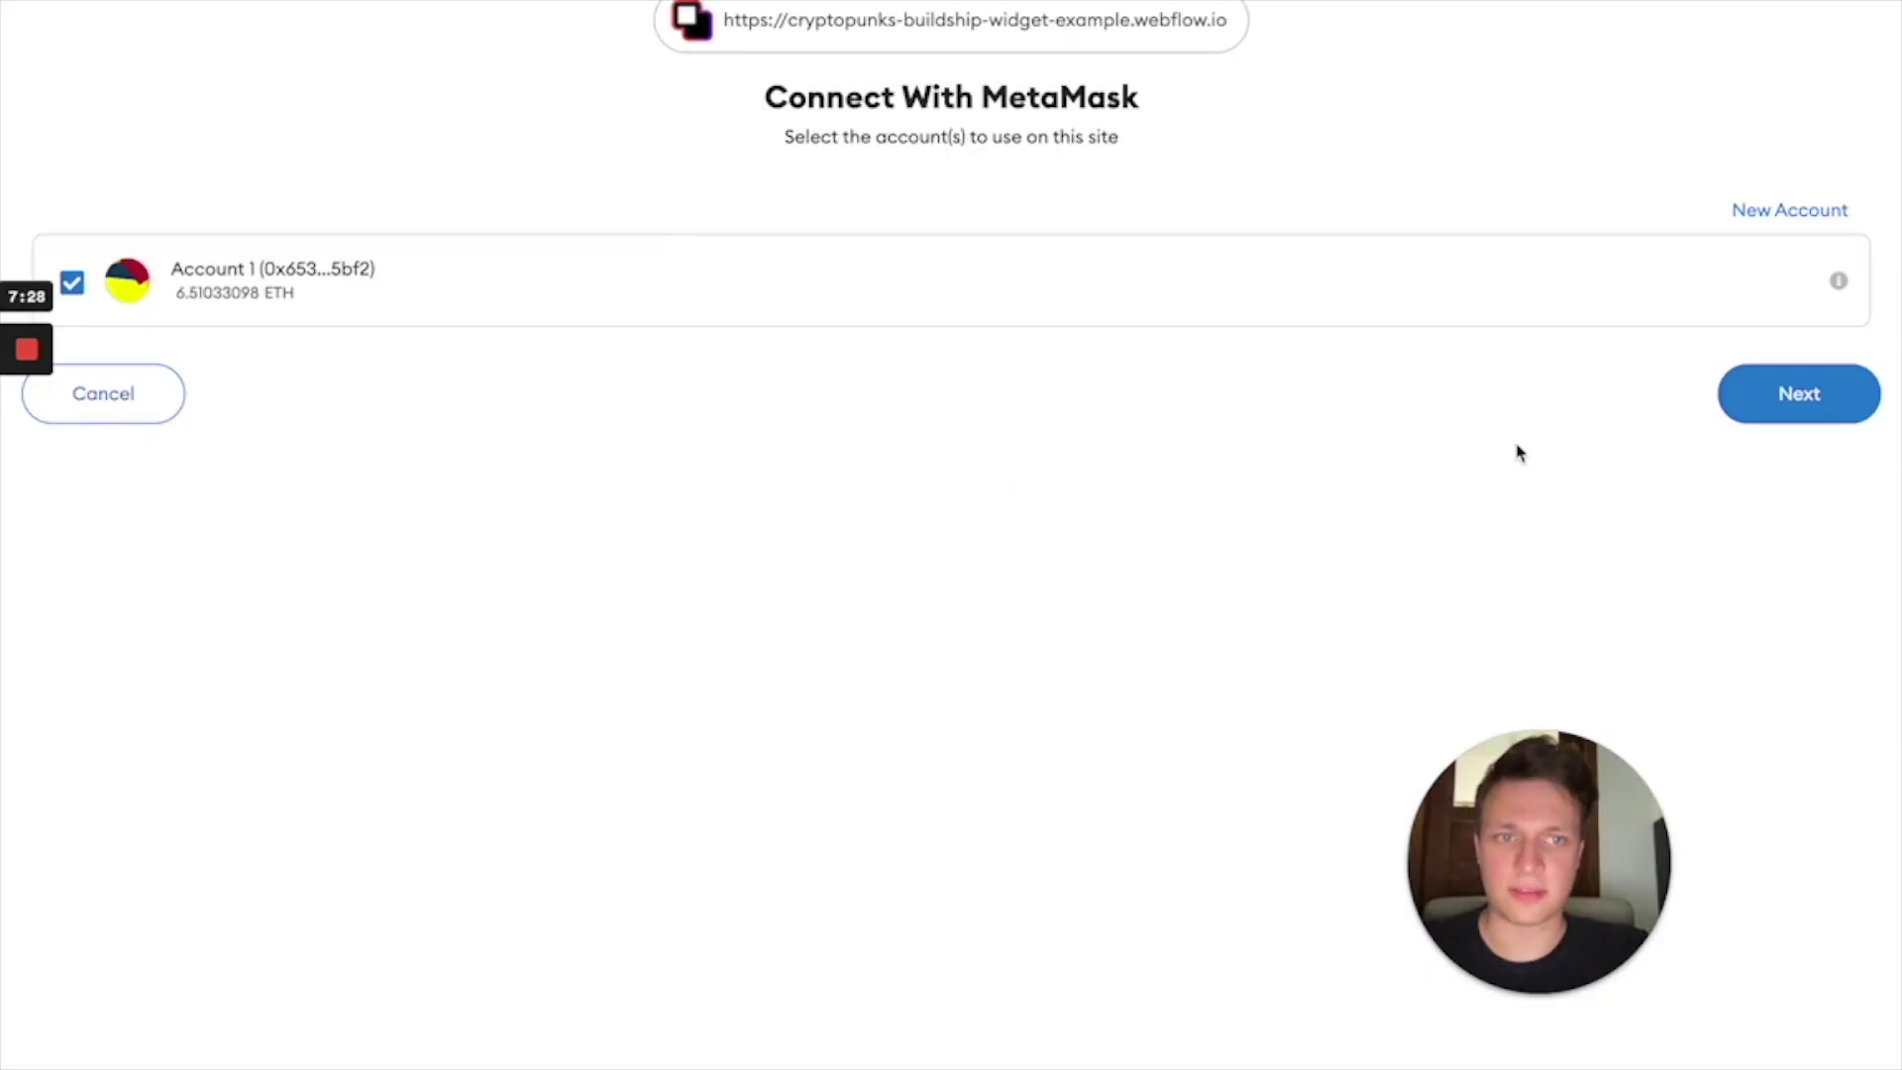
{"action": "left_click", "coordinate": [1757, 406]}
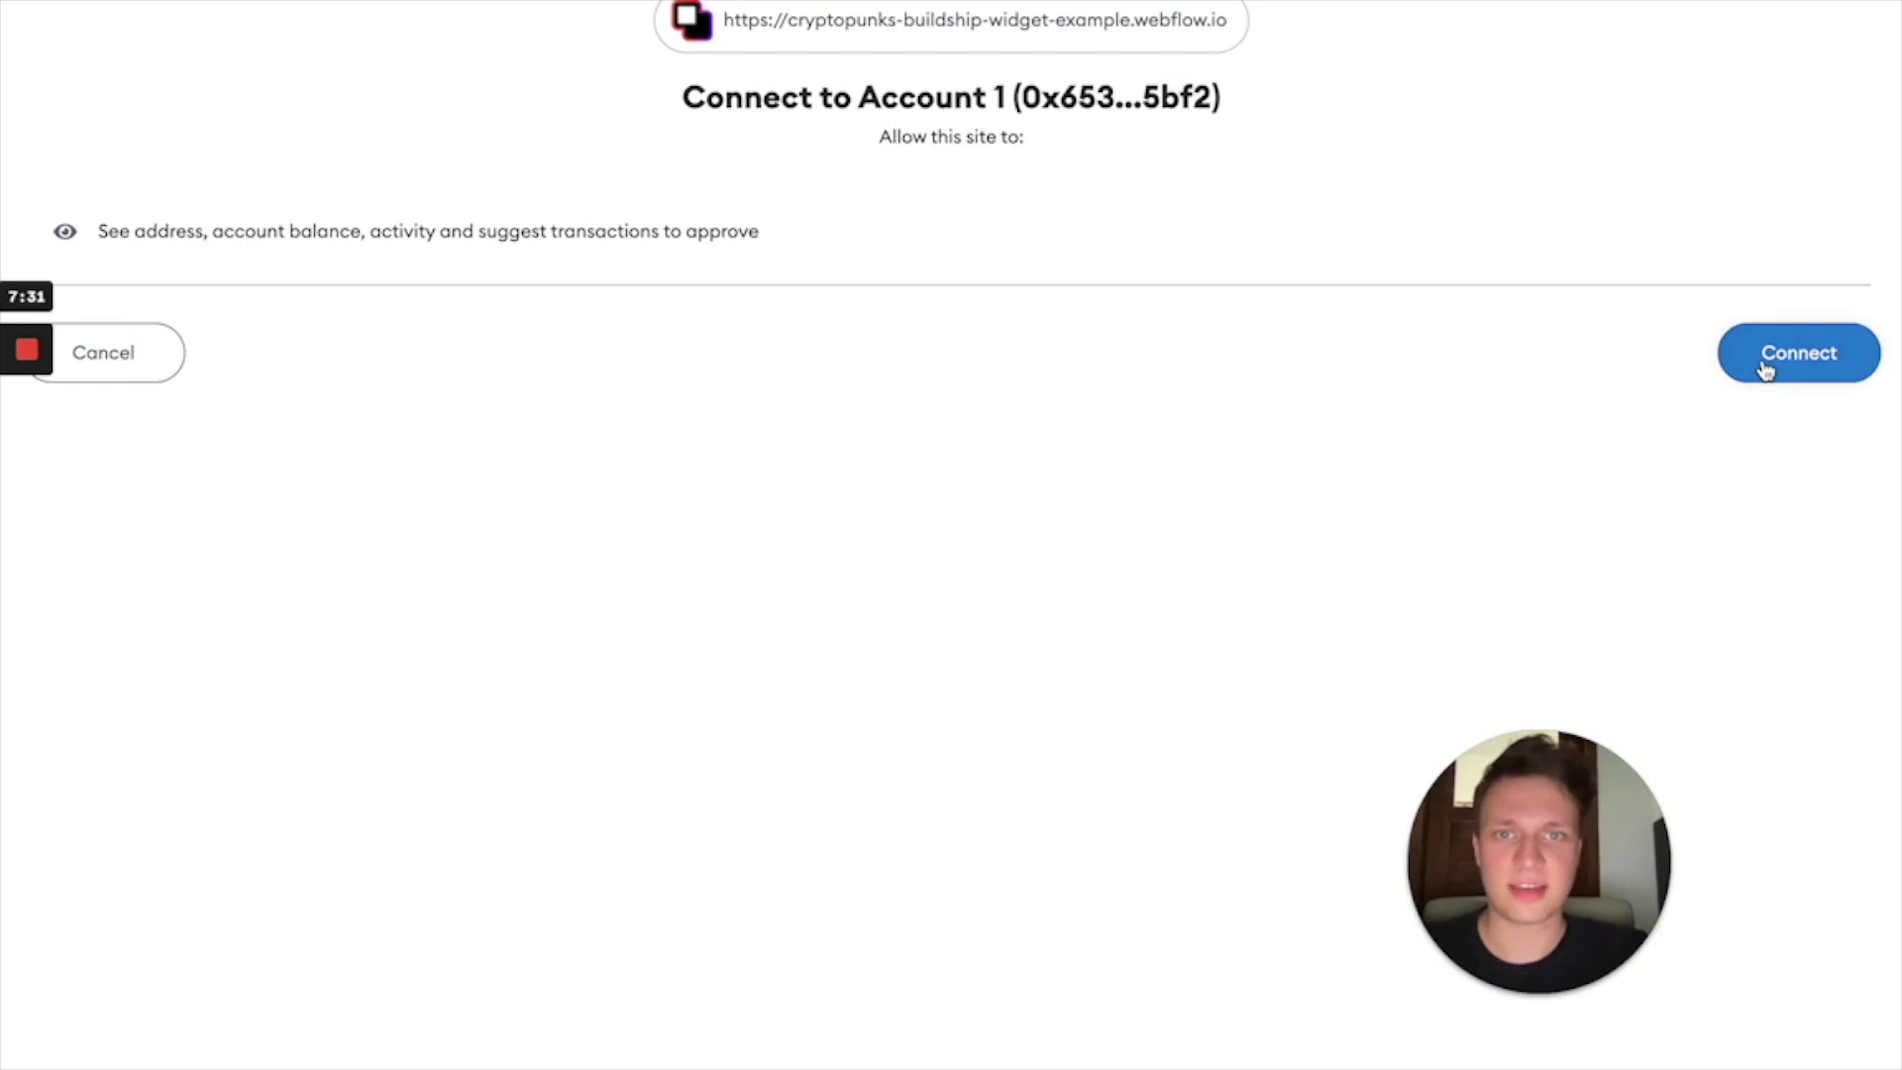
{"action": "left_click", "coordinate": [1765, 369]}
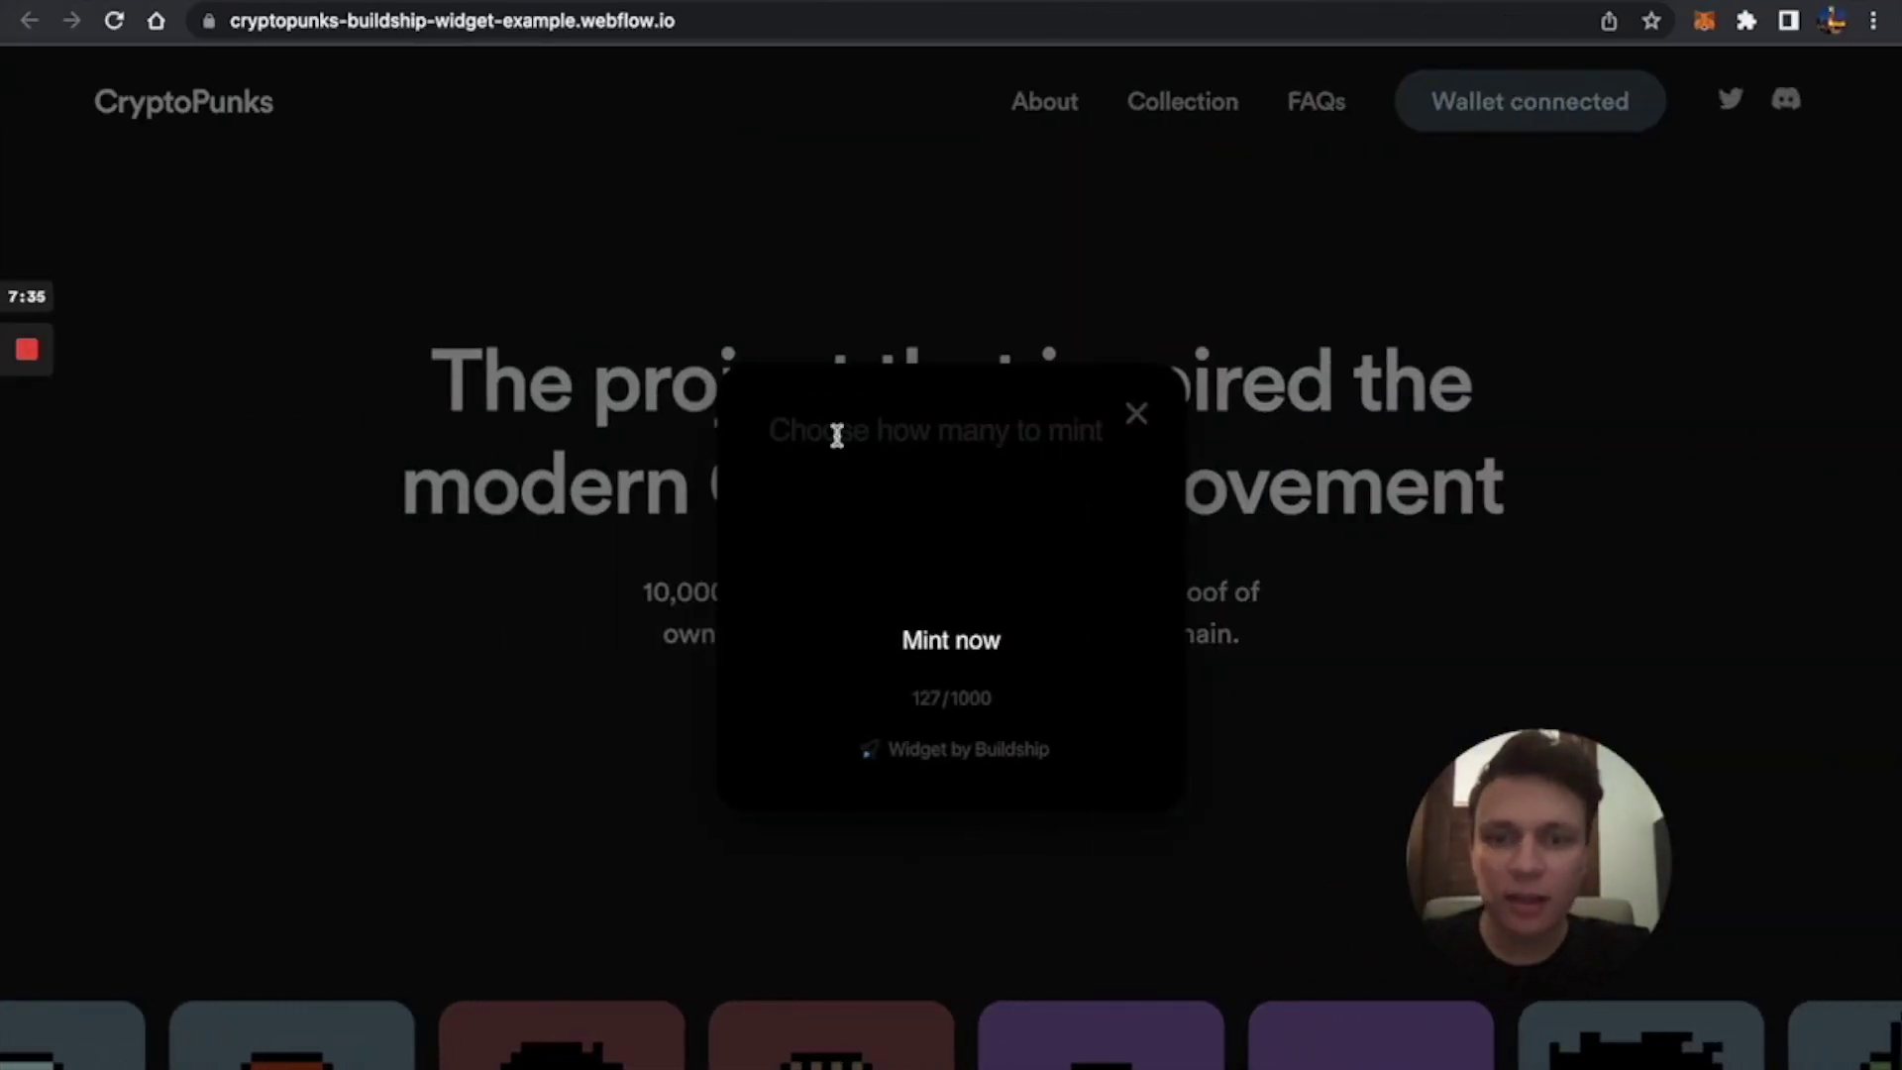
{"action": "triple_click", "coordinate": [832, 429]}
{"action": "mouse_move", "coordinate": [756, 552]}
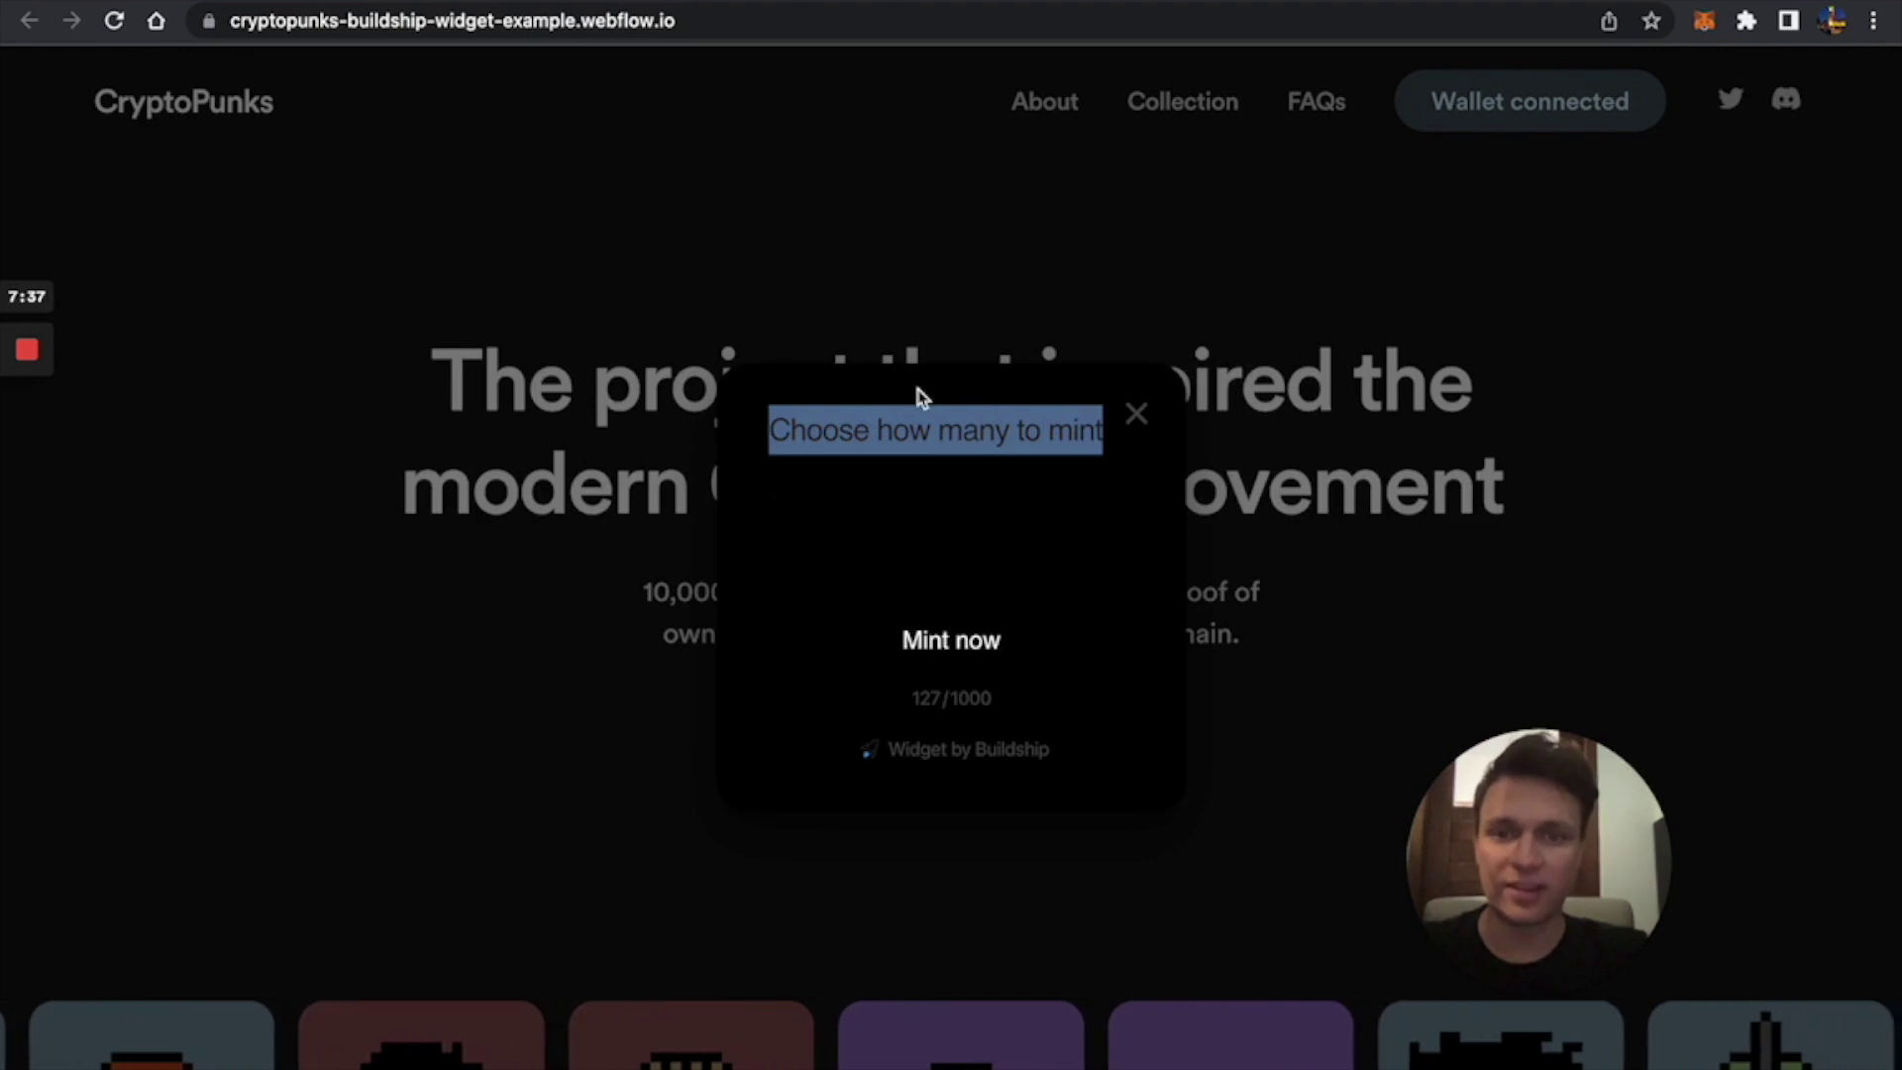
{"action": "left_click", "coordinate": [247, 10]}
{"action": "left_click", "coordinate": [1269, 404]}
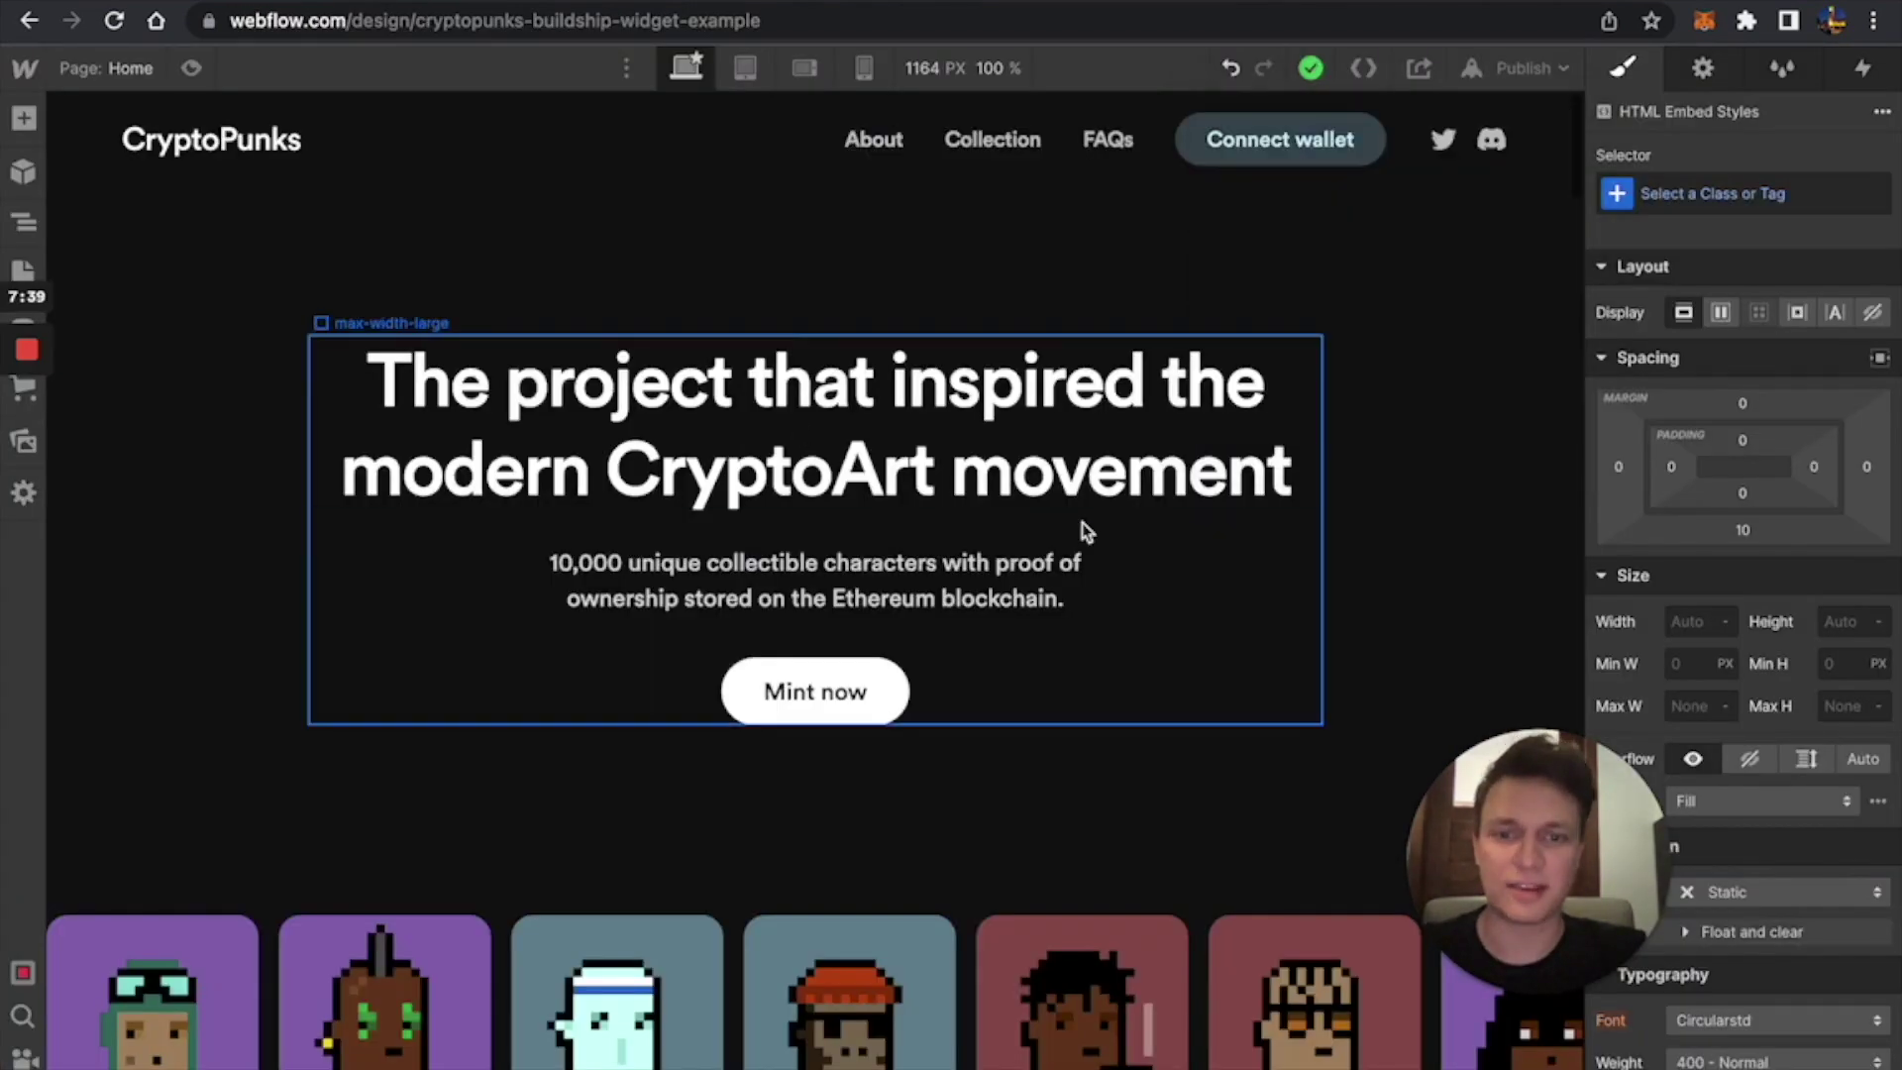
{"action": "scroll", "coordinate": [1081, 521], "scroll_direction": "down", "scroll_amount": 15}
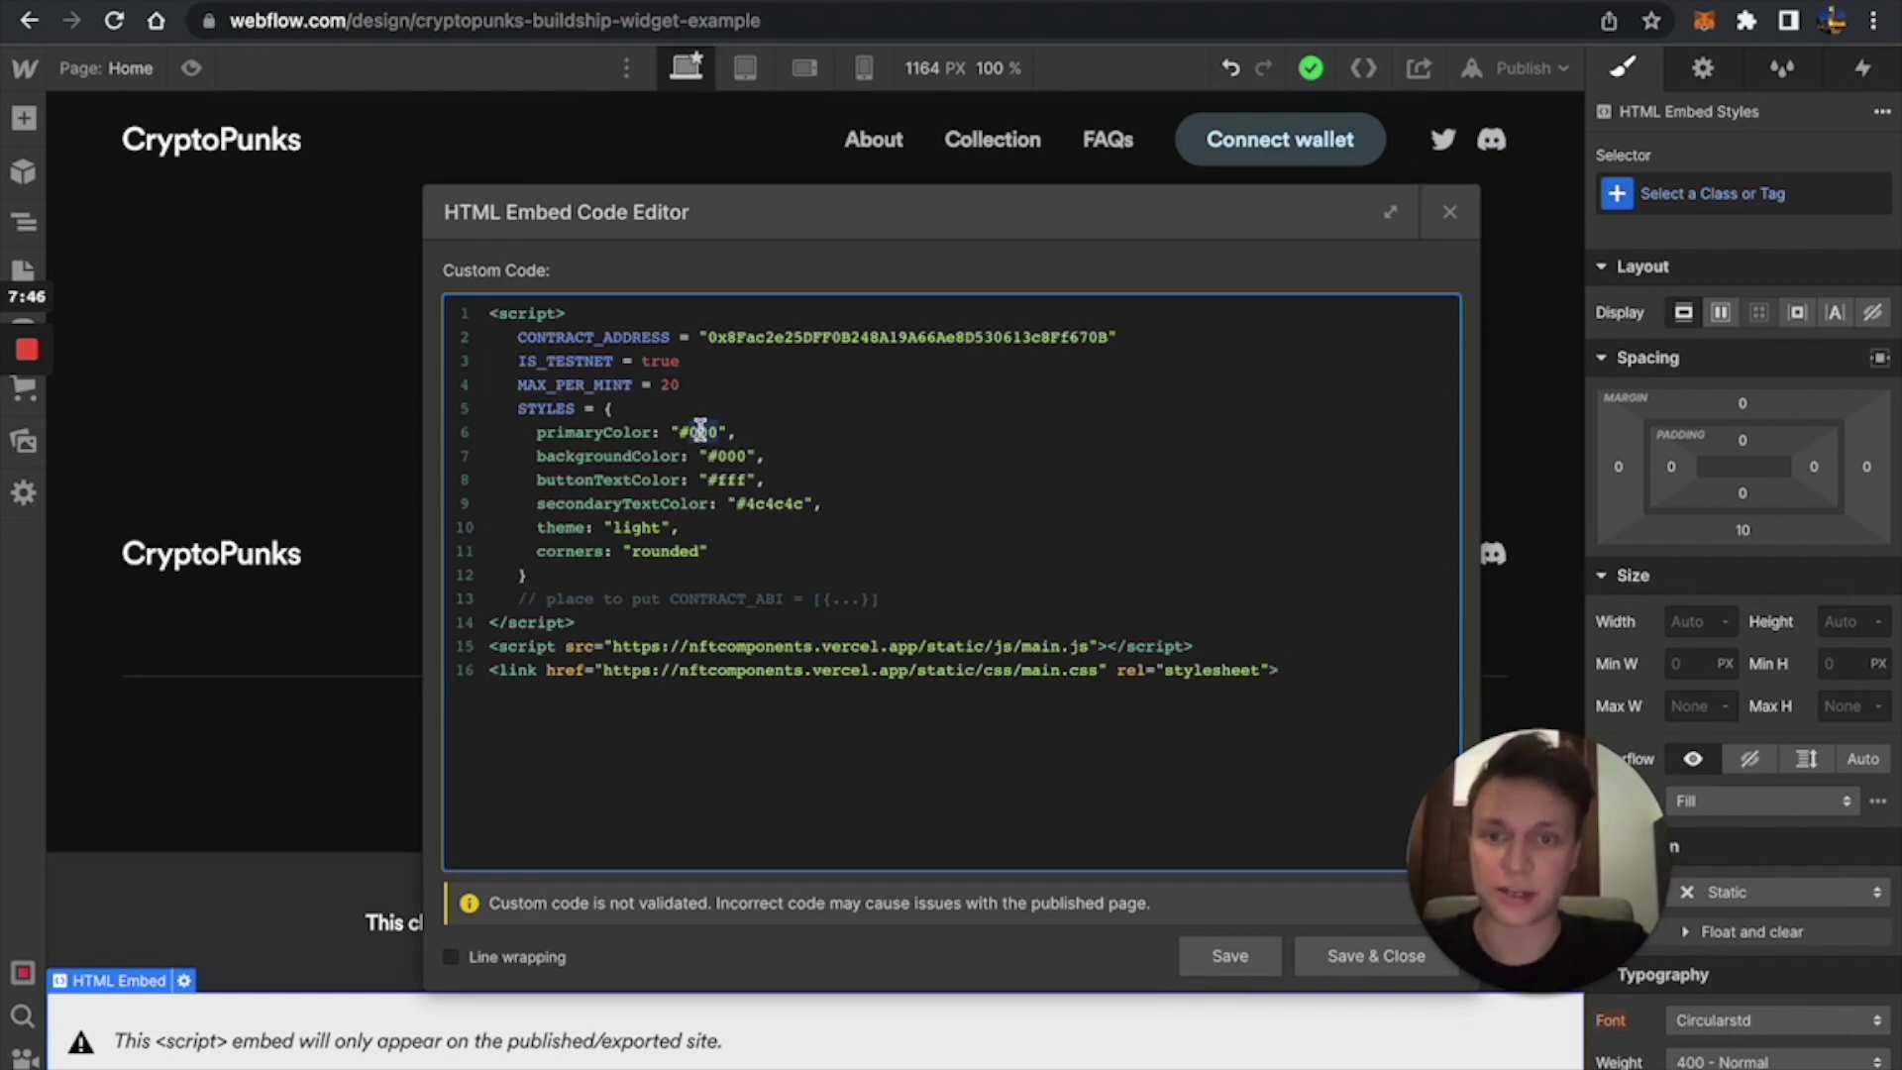
Look up blue's hex code and set the embed's primaryColor to #0000FF, saving it.
{"action": "key", "text": "super+t"}
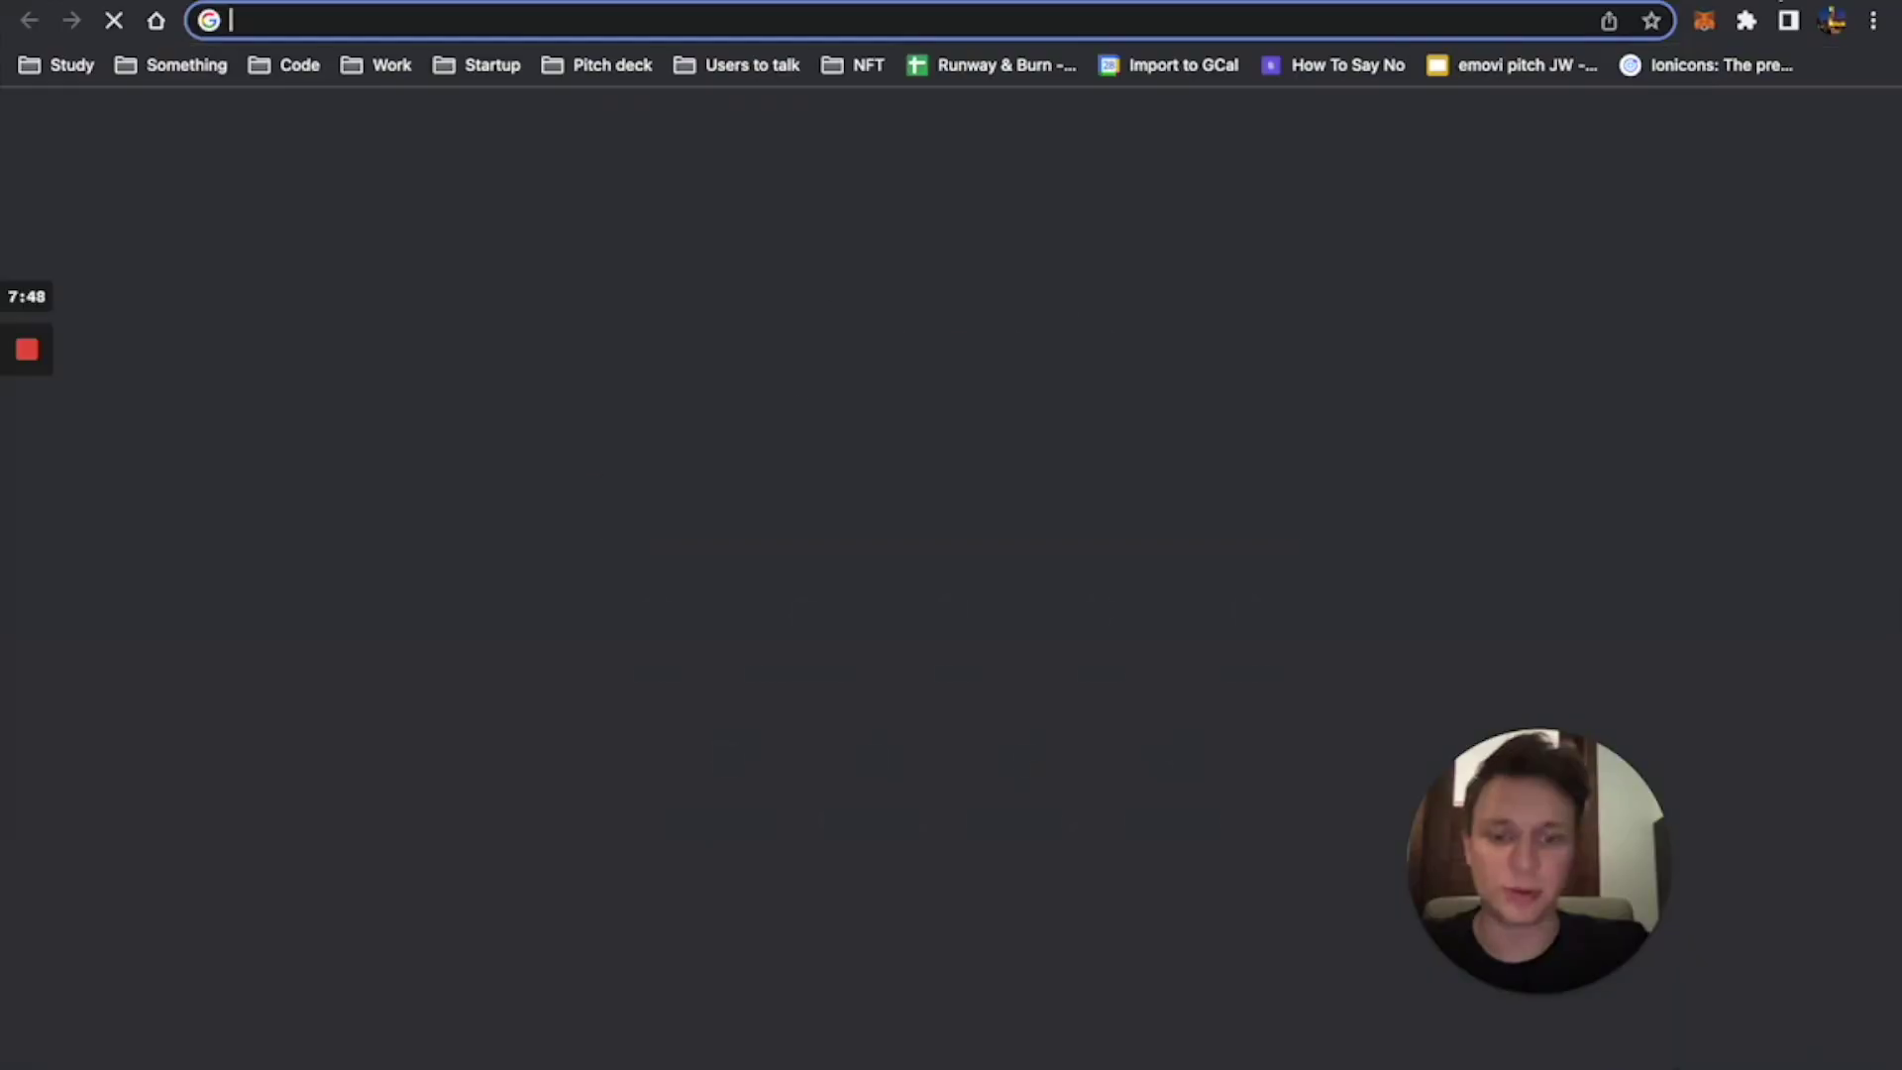
{"action": "type", "text": "blue color"}
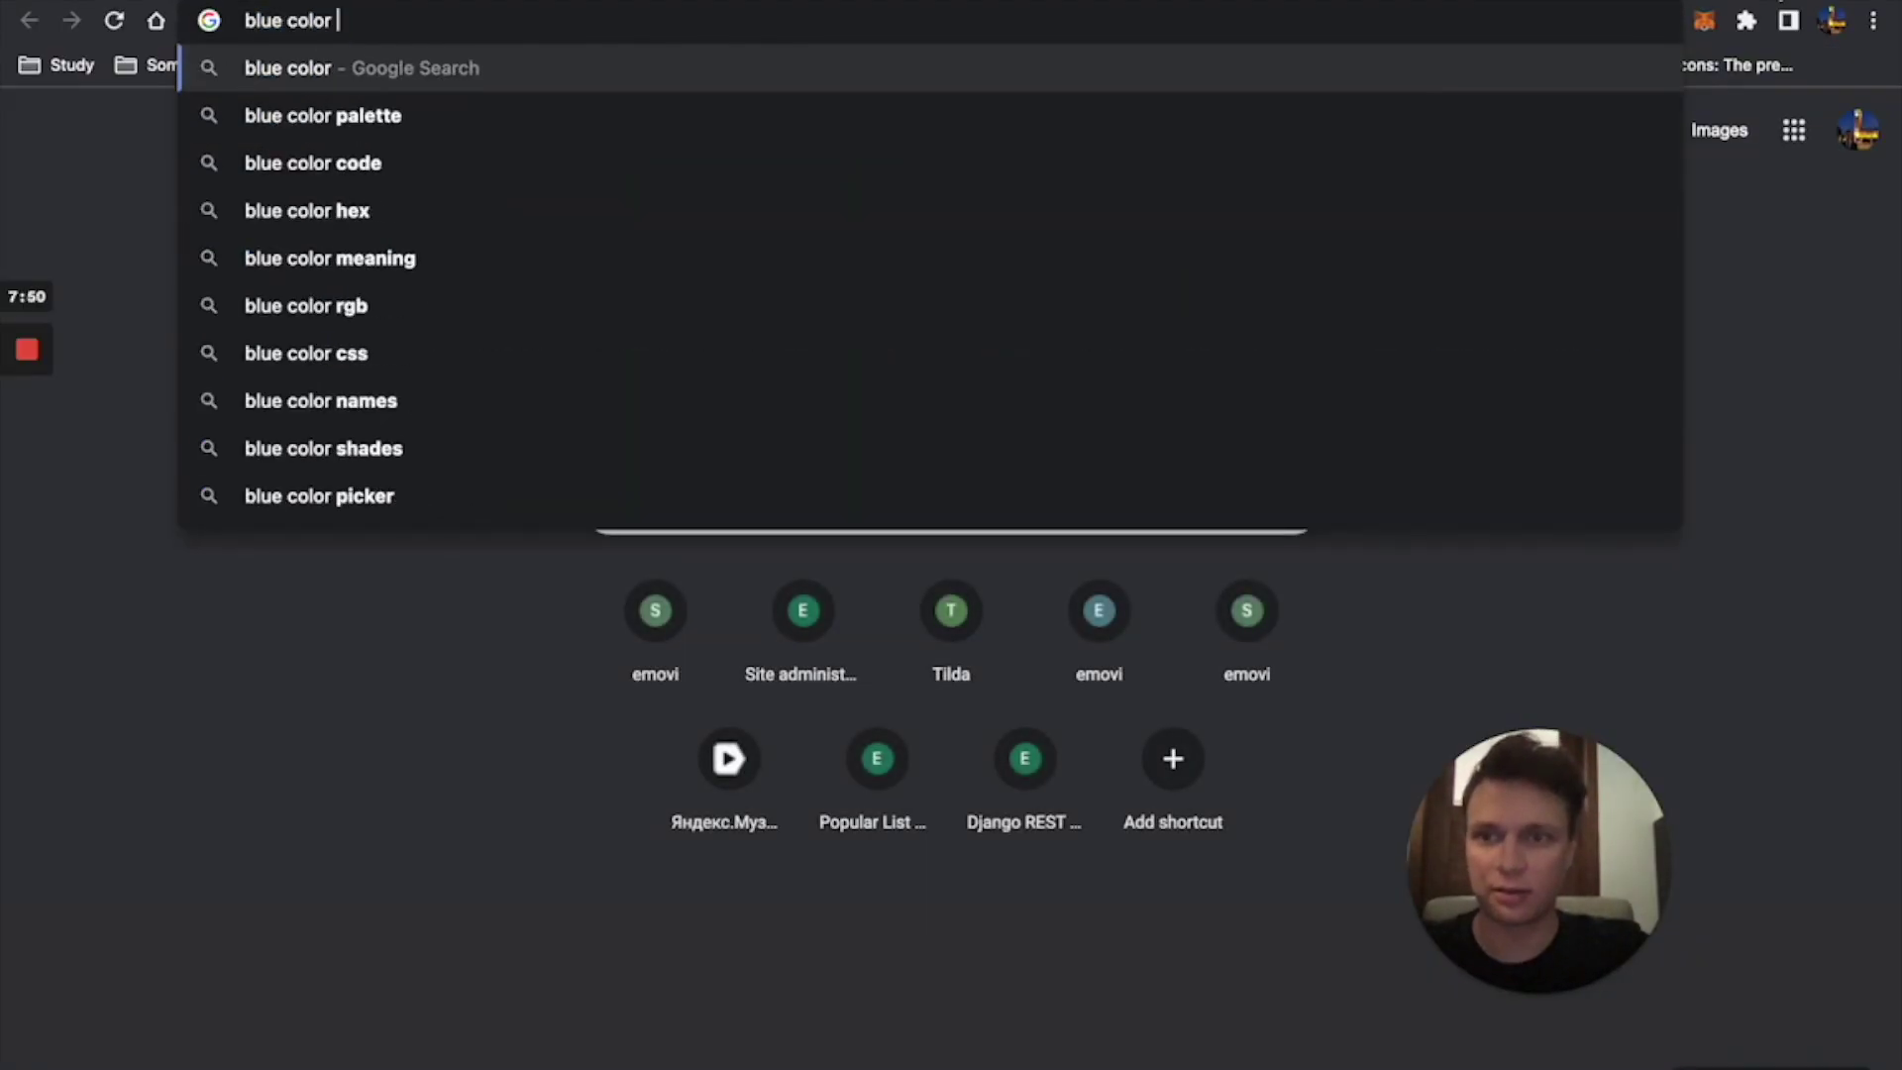
{"action": "type", "text": " hex code"}
{"action": "key", "text": "Return"}
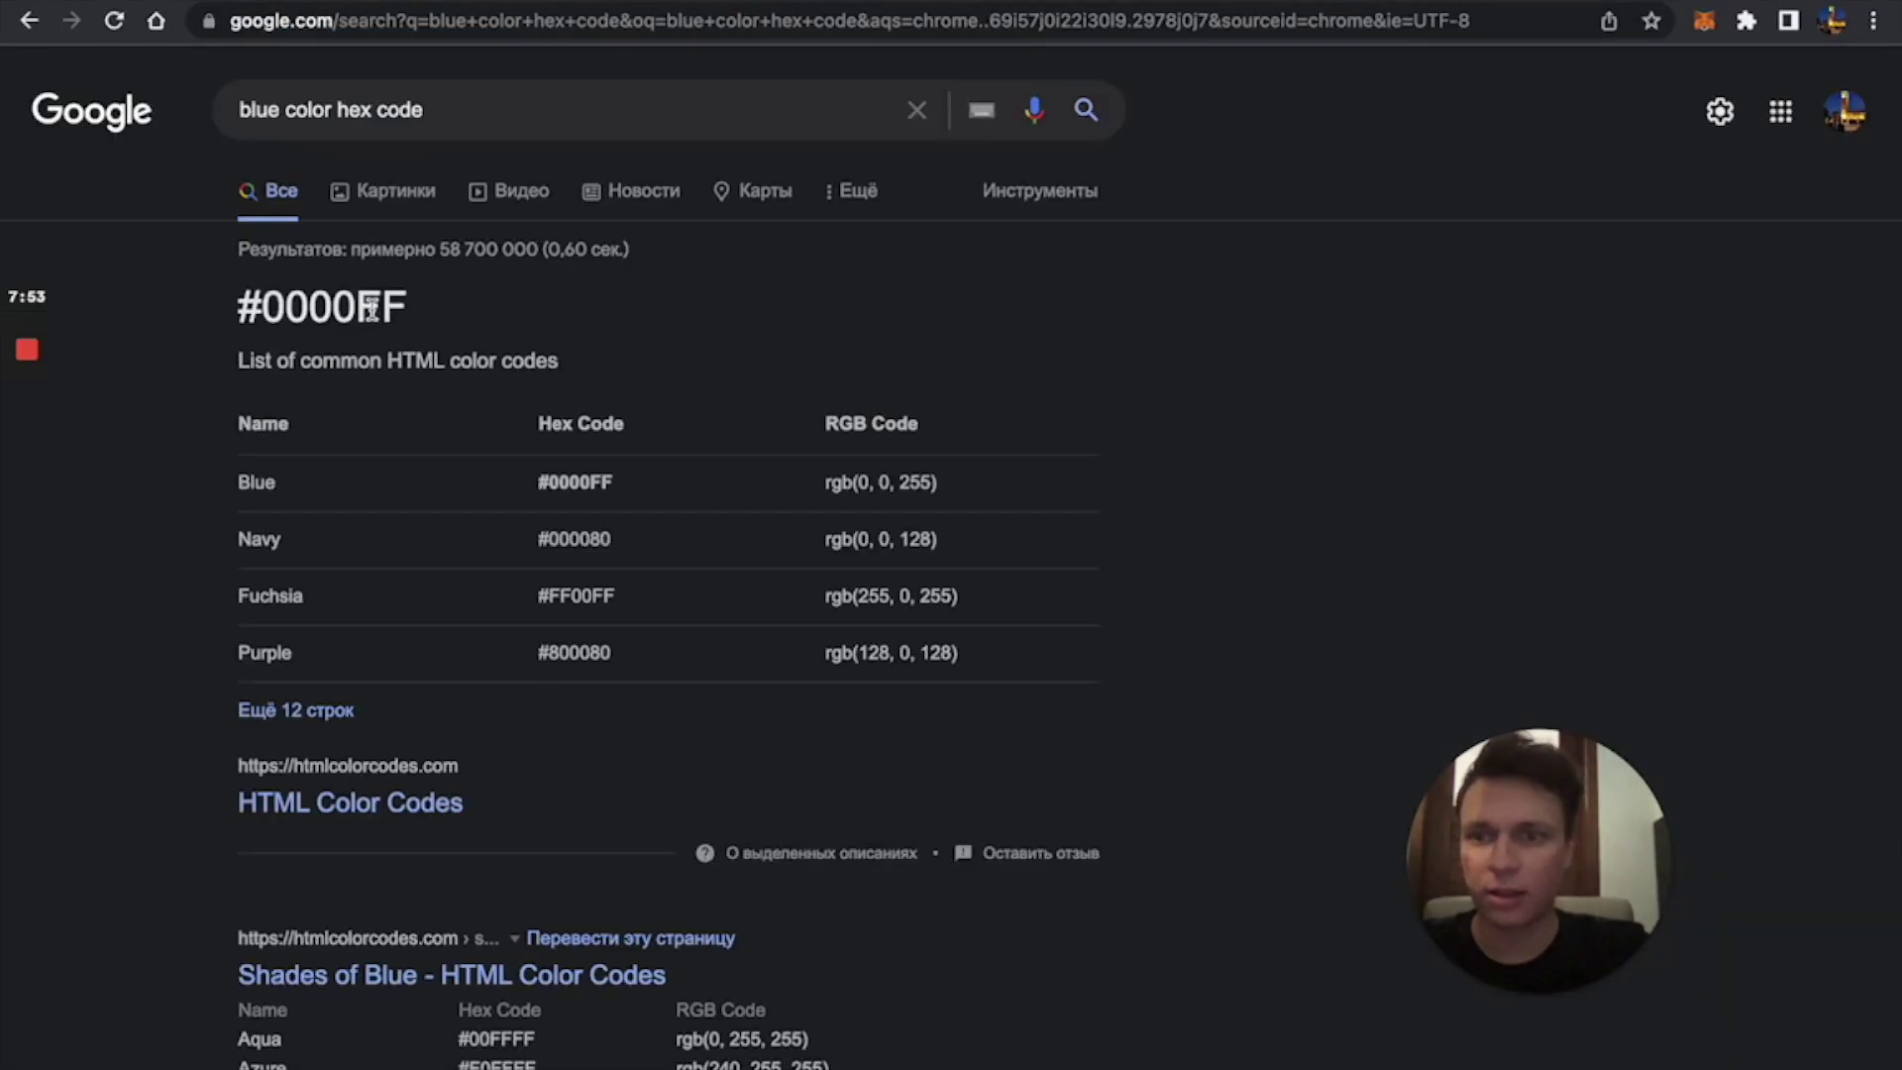
{"action": "double_click", "coordinate": [369, 309]}
{"action": "key", "text": "super+c"}
{"action": "key", "text": "super+w"}
{"action": "key", "text": "super+v"}
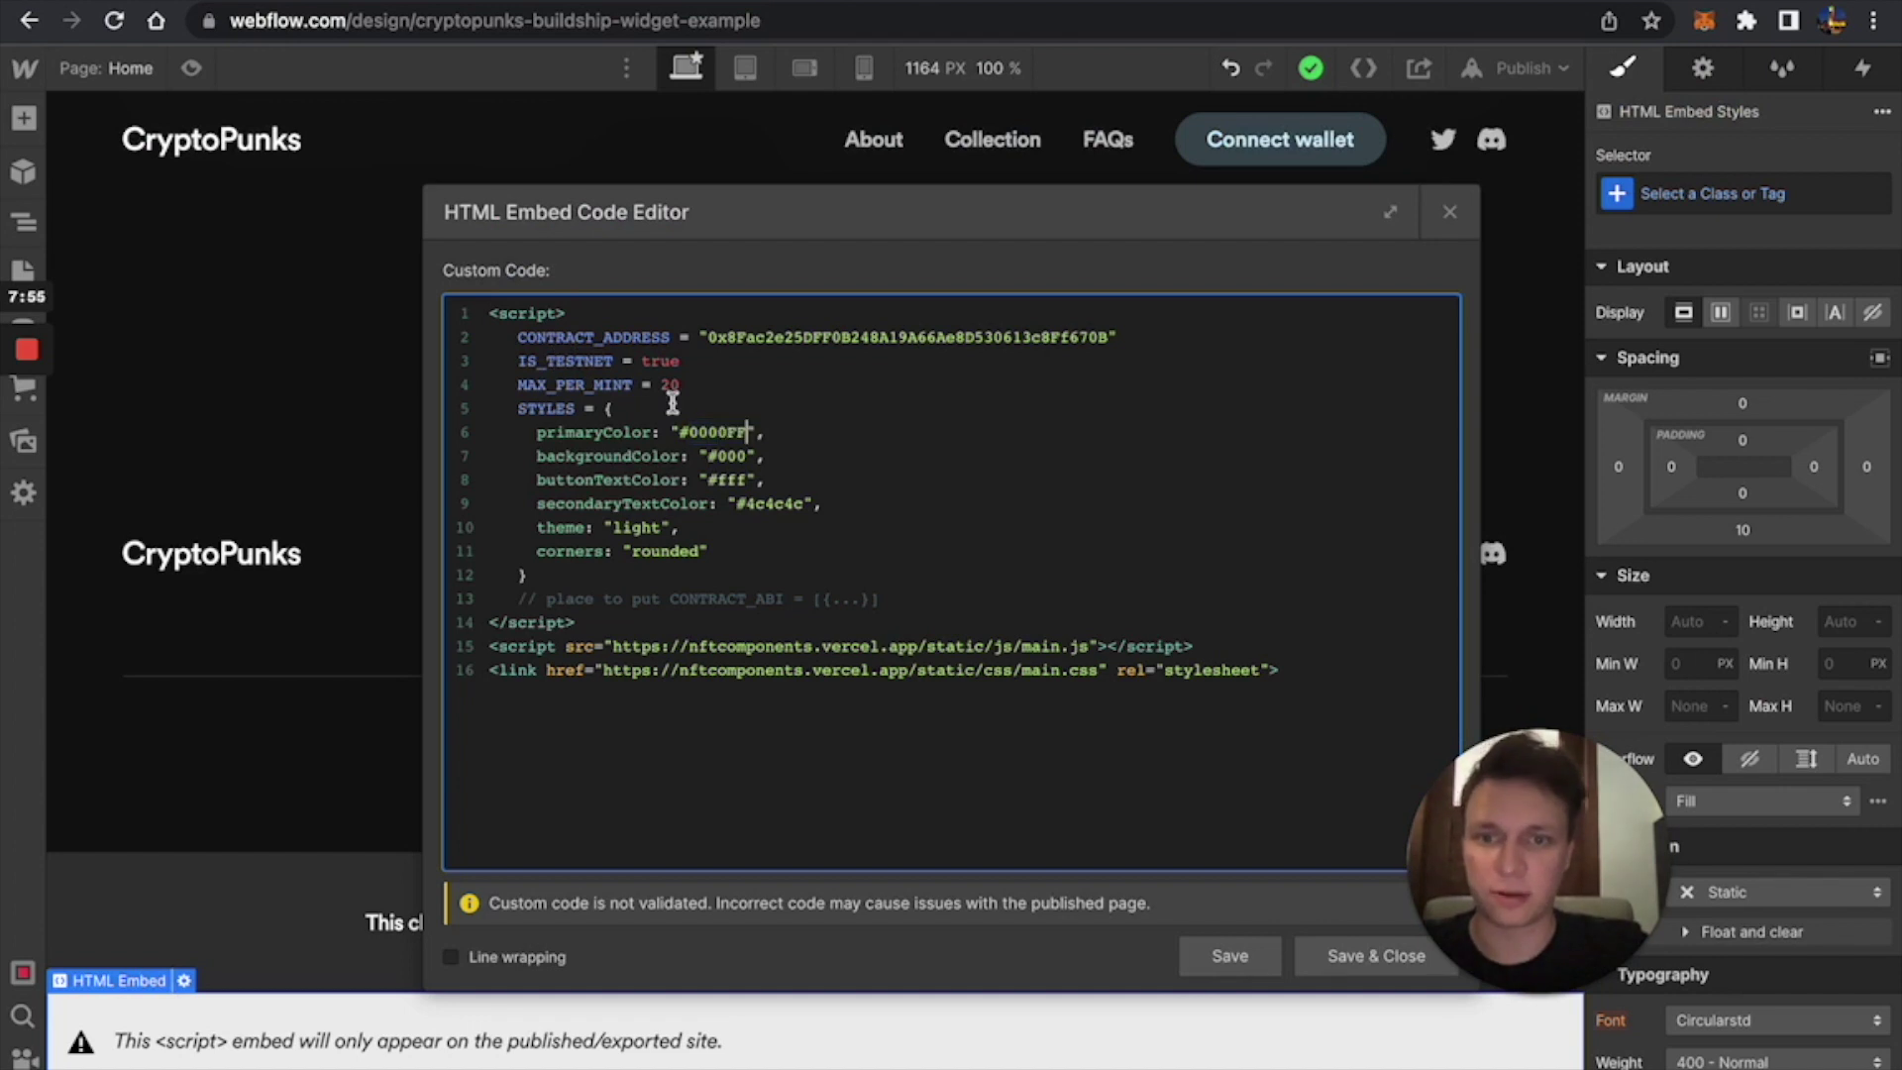
{"action": "left_click", "coordinate": [1375, 955]}
Republish the site and open the live mint dialog to see the blue button.
{"action": "left_click", "coordinate": [1515, 67]}
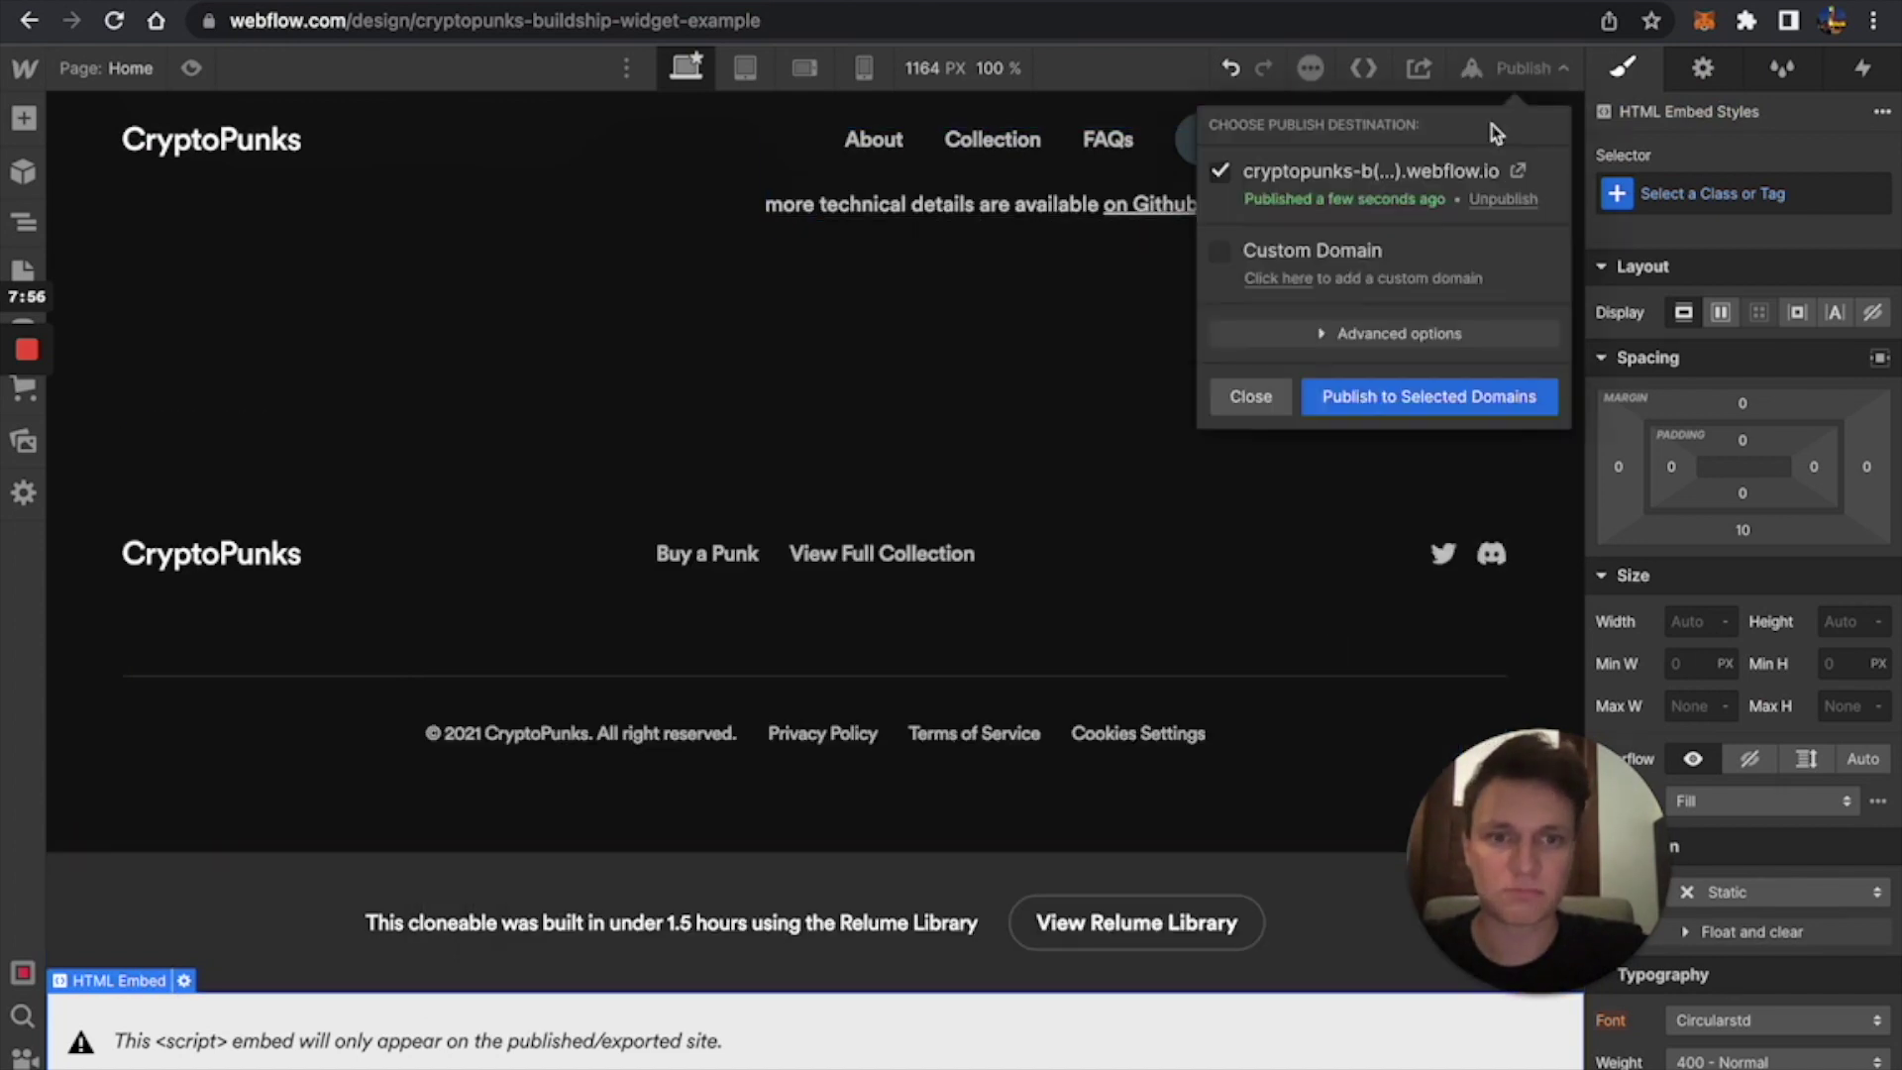
{"action": "left_click", "coordinate": [1428, 408]}
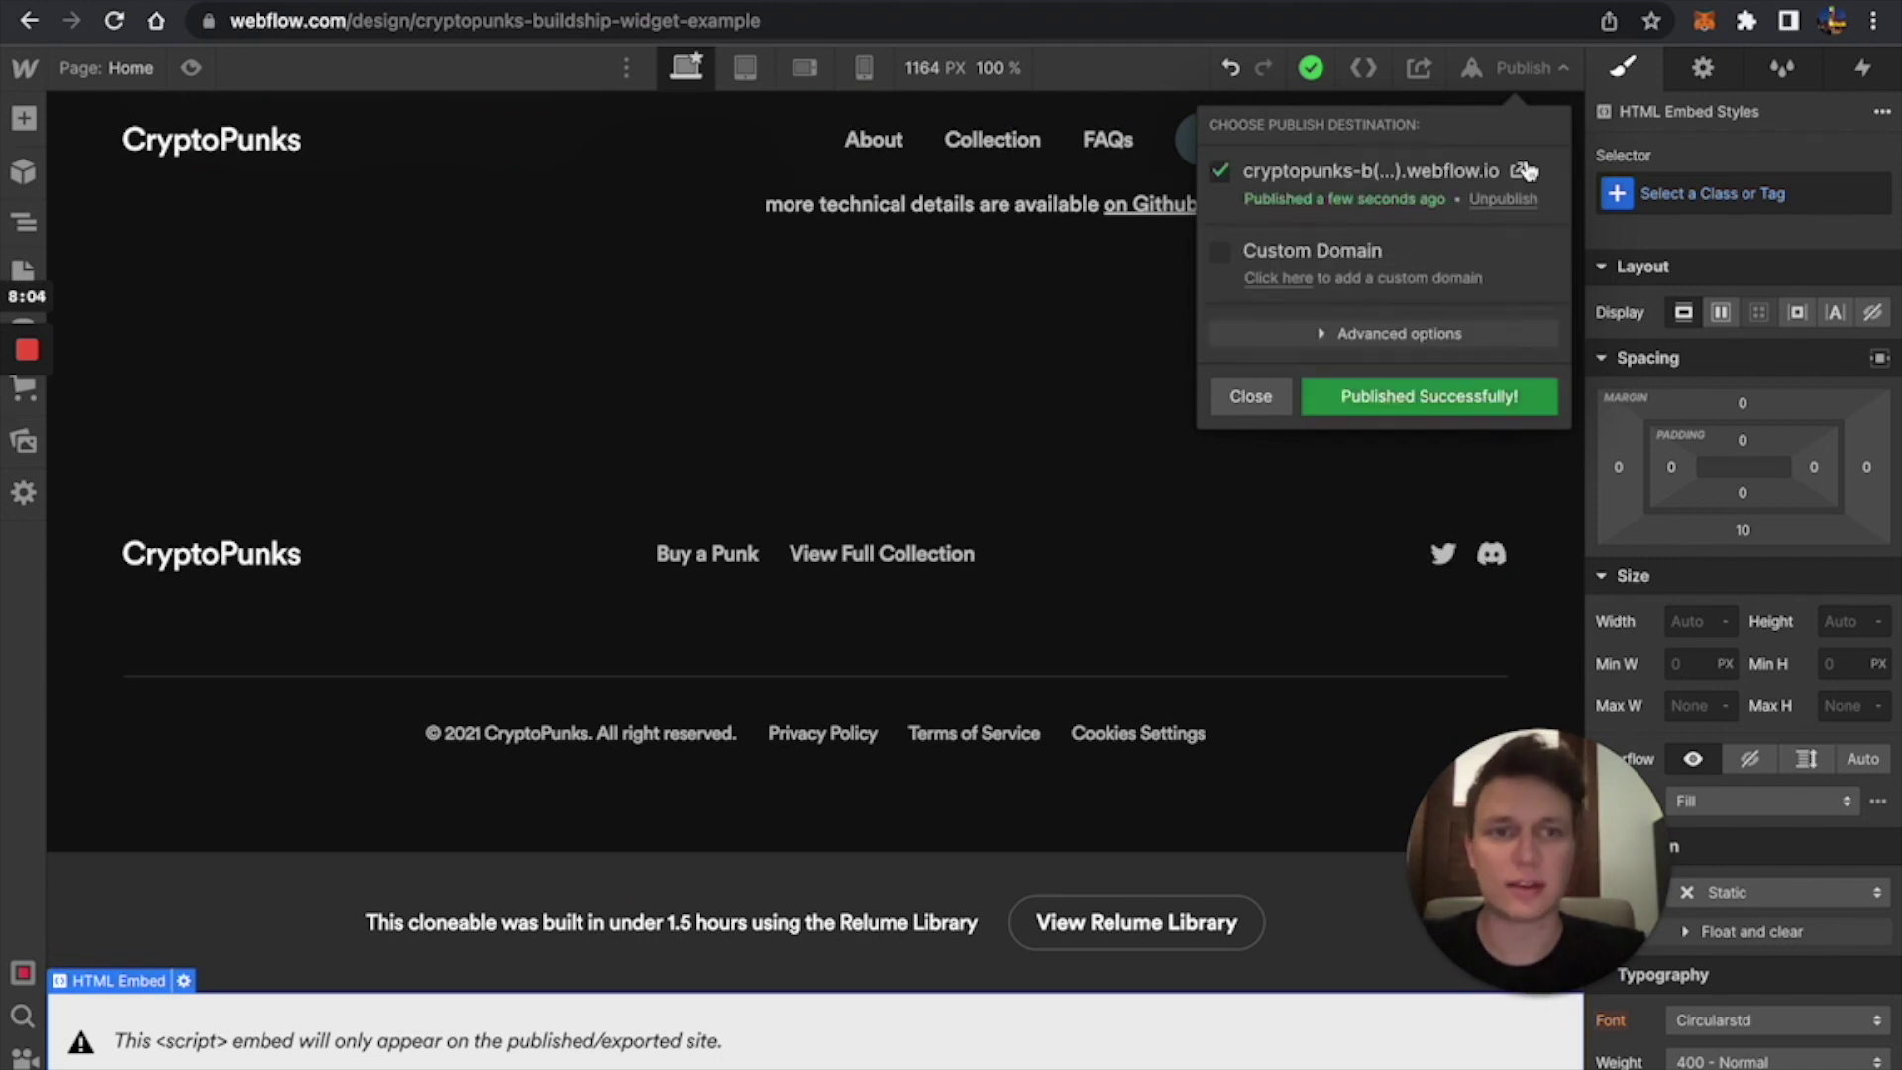
{"action": "left_click", "coordinate": [1515, 170]}
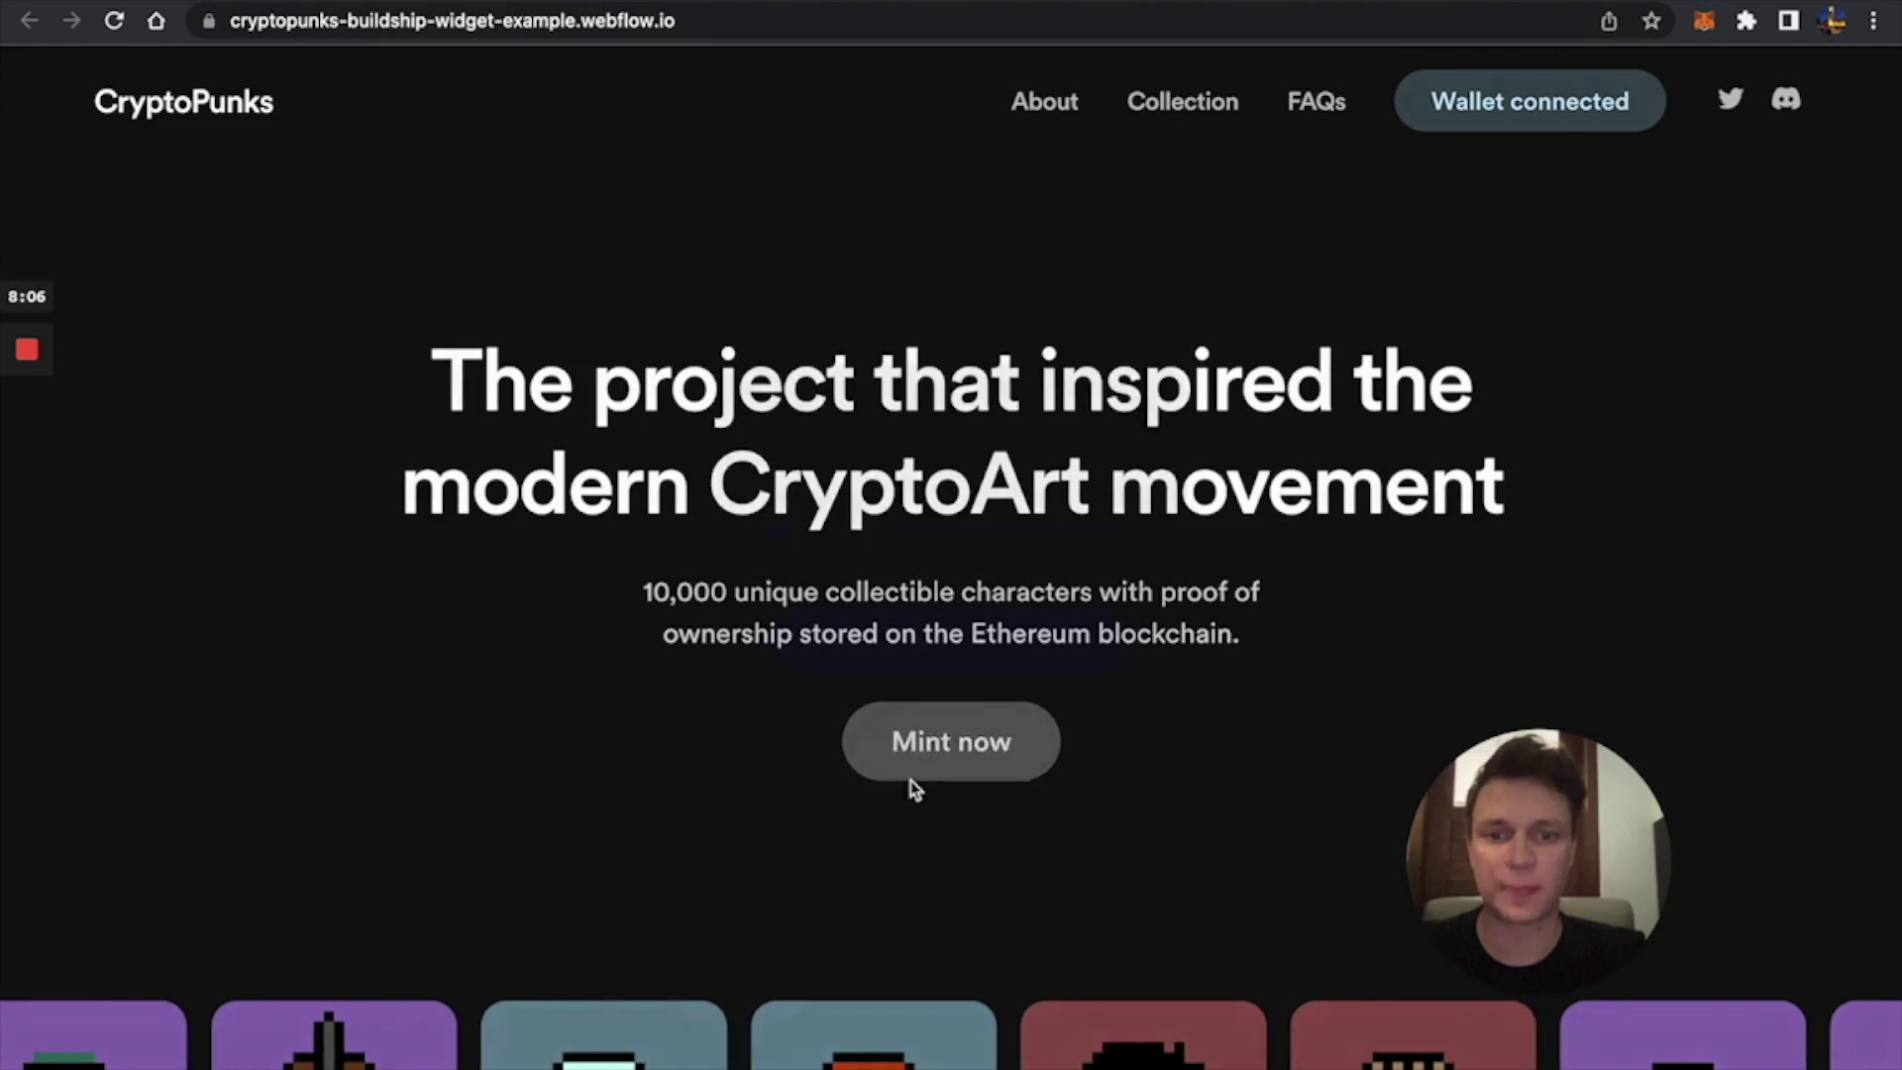
{"action": "left_click", "coordinate": [909, 781]}
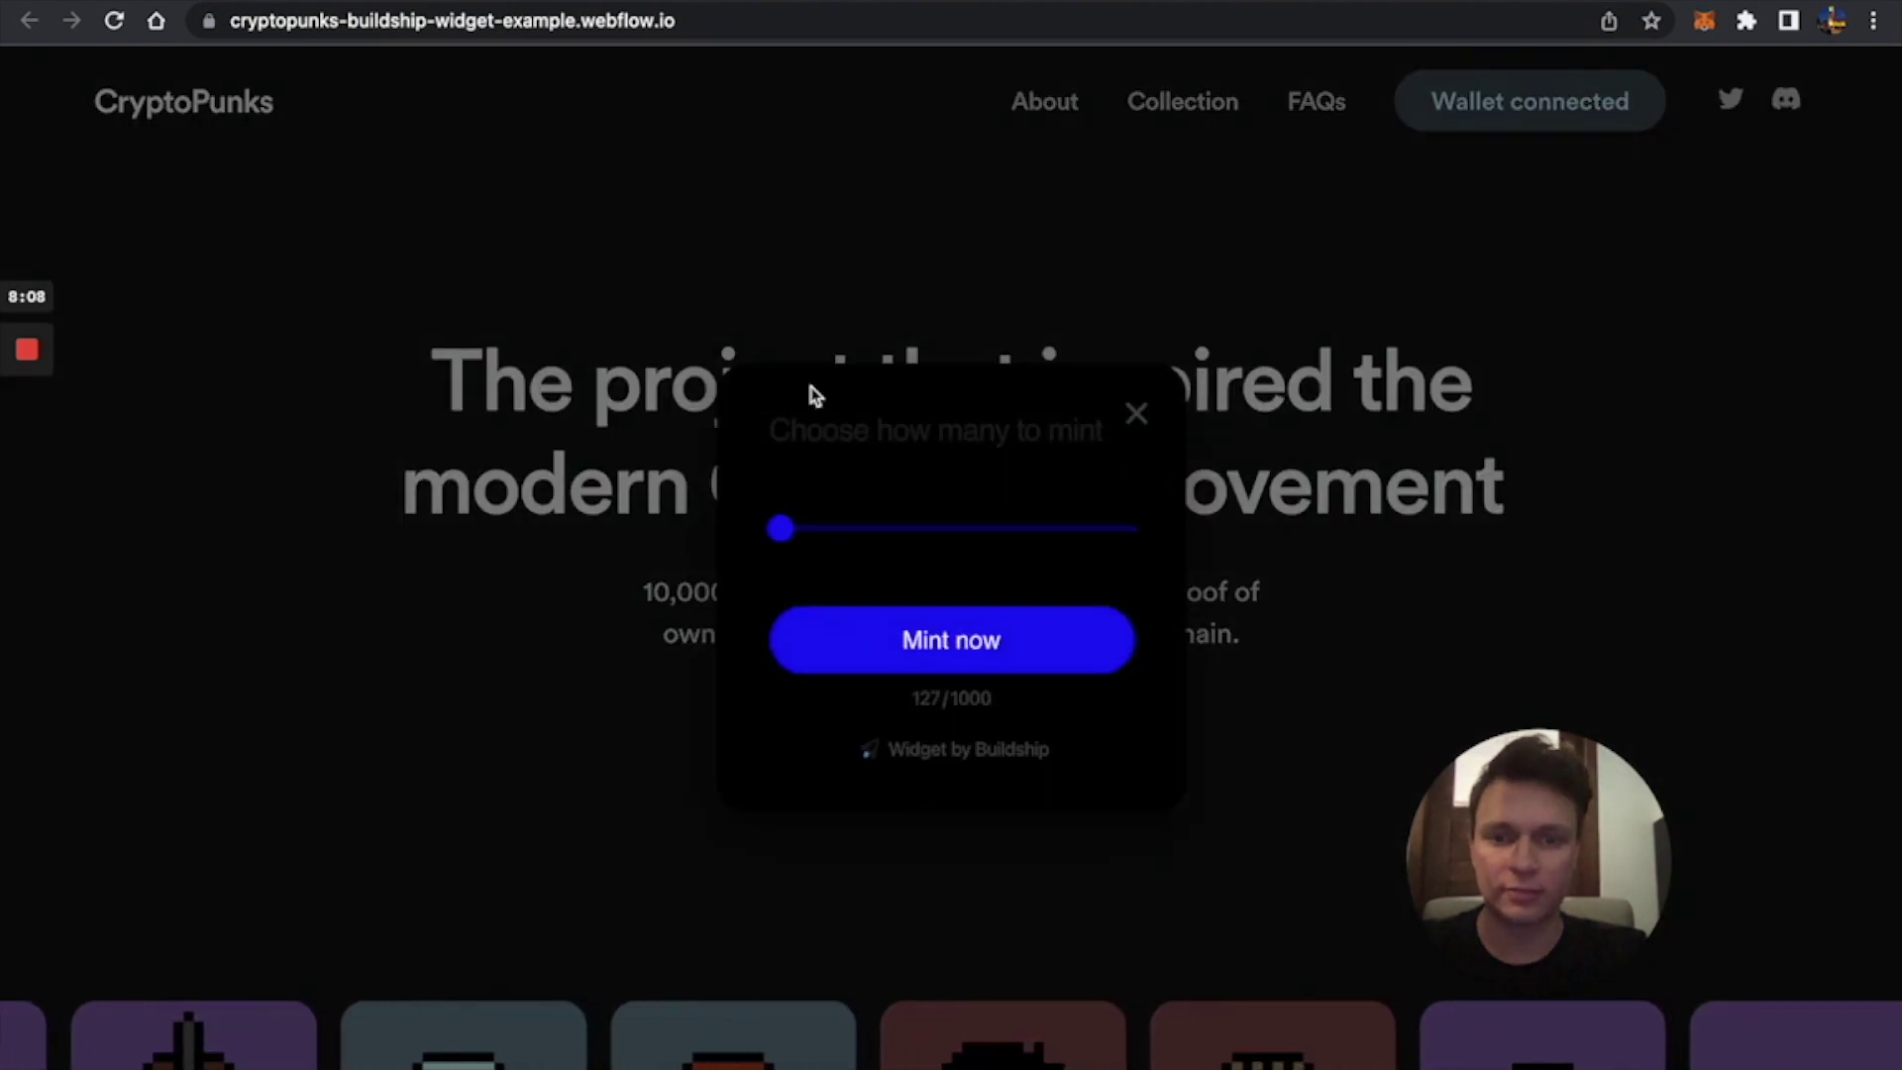
{"action": "key", "text": "super+w"}
Change the embed's theme to "dark" and secondaryTextColor to "#fff", then save.
{"action": "left_click", "coordinate": [1250, 396]}
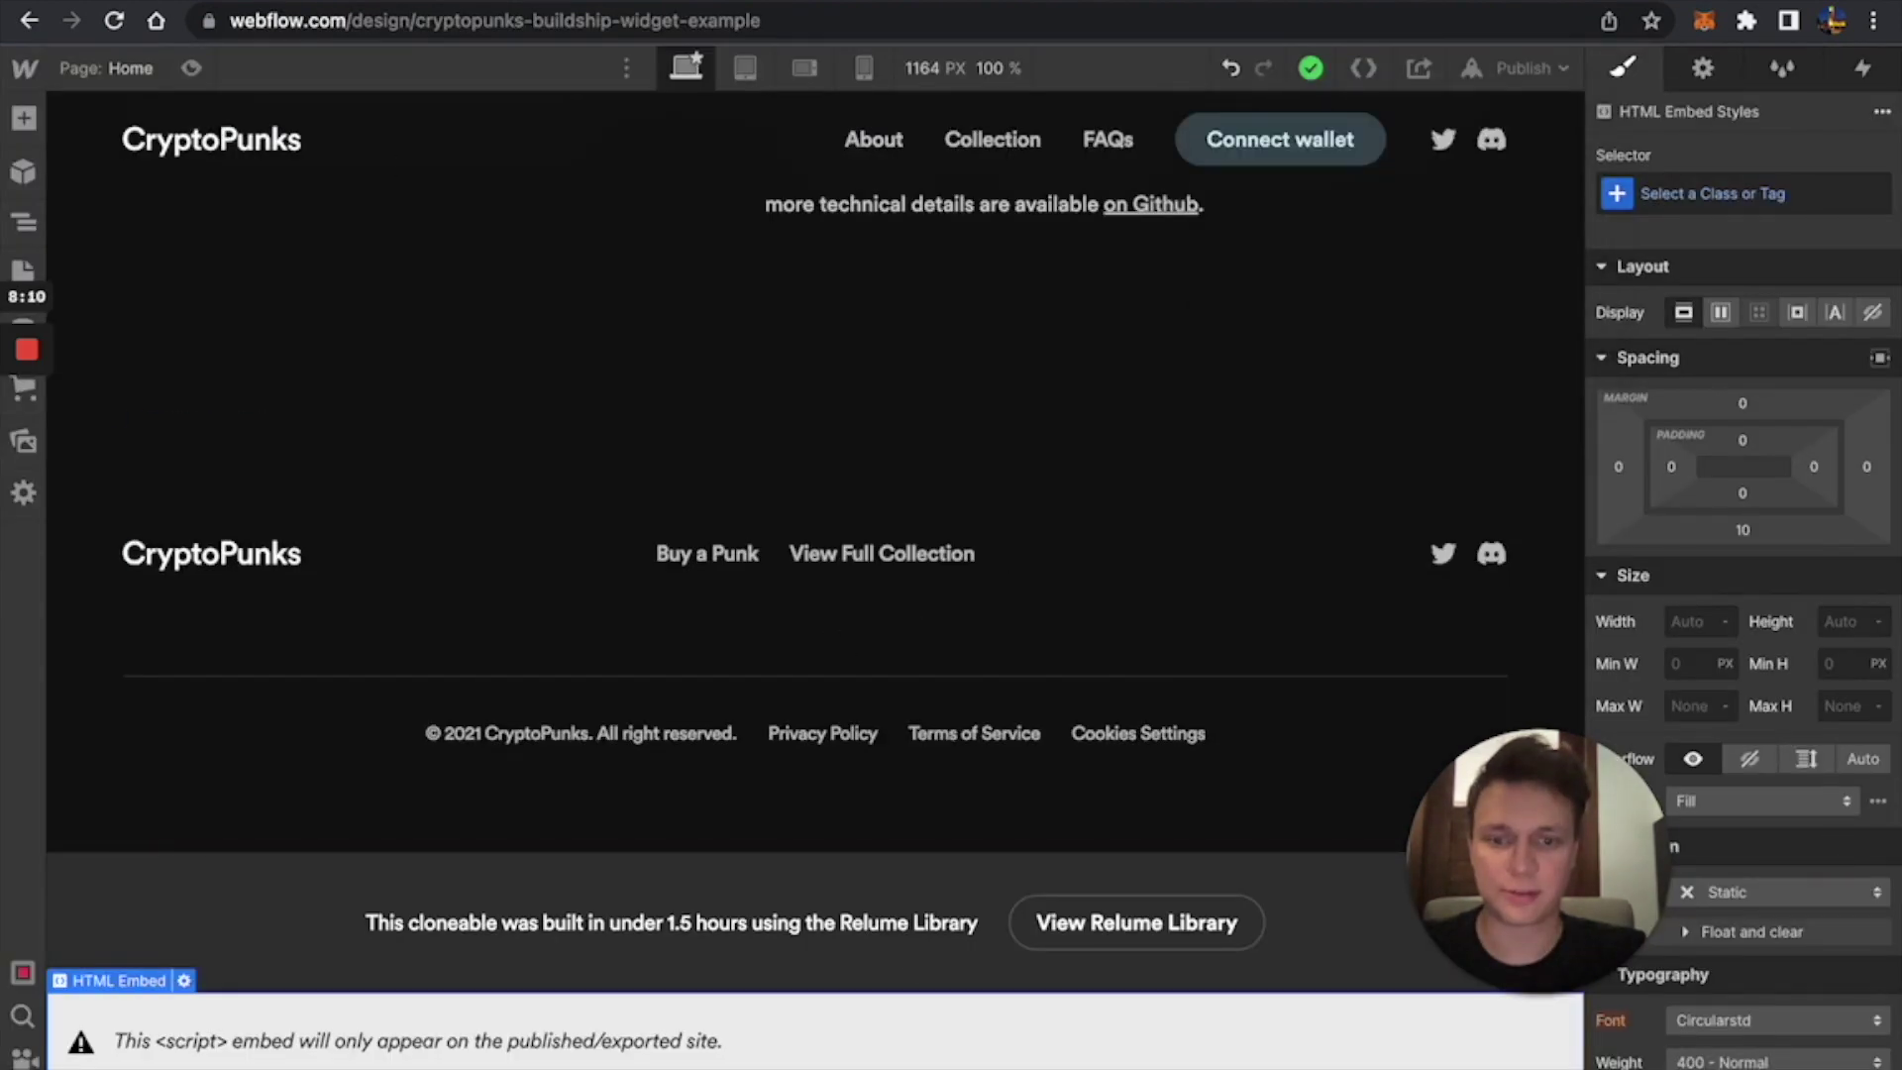
{"action": "double_click", "coordinate": [799, 1065]}
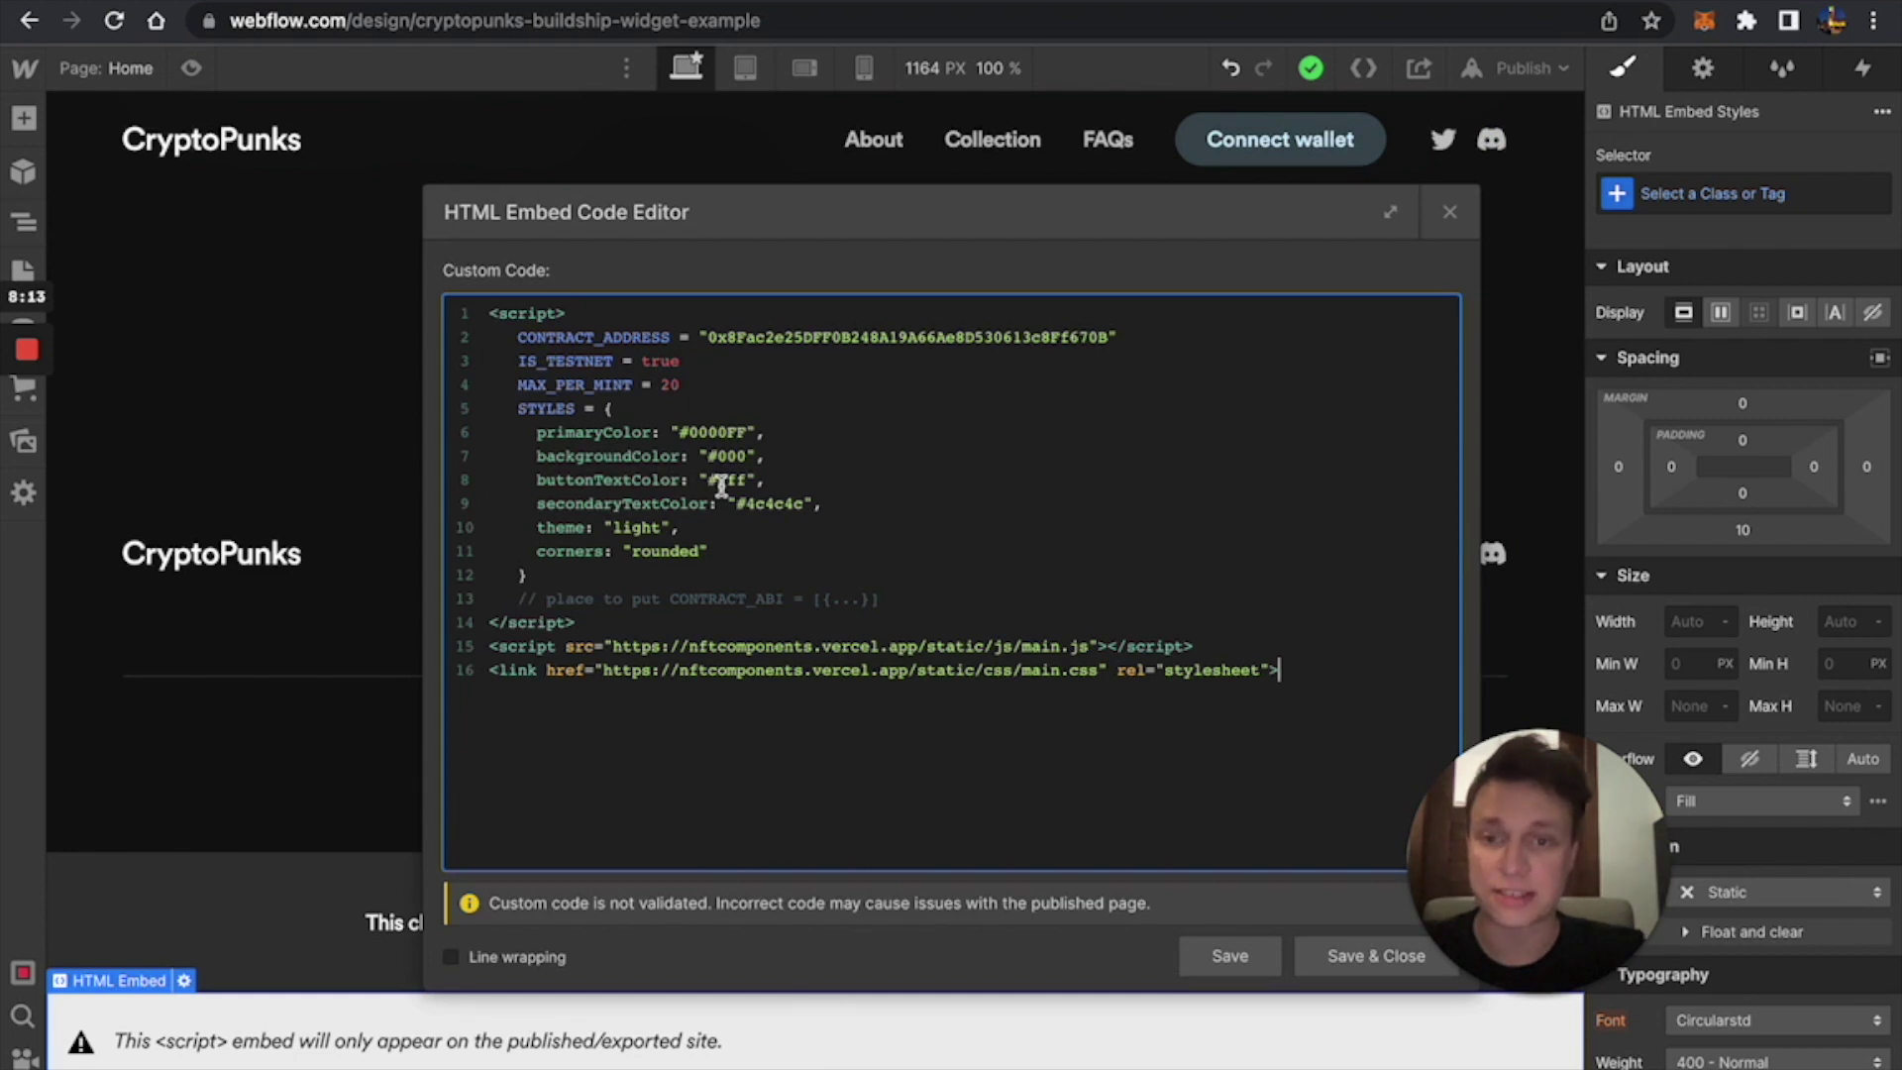
{"action": "double_click", "coordinate": [634, 527]}
{"action": "type", "text": "dark"}
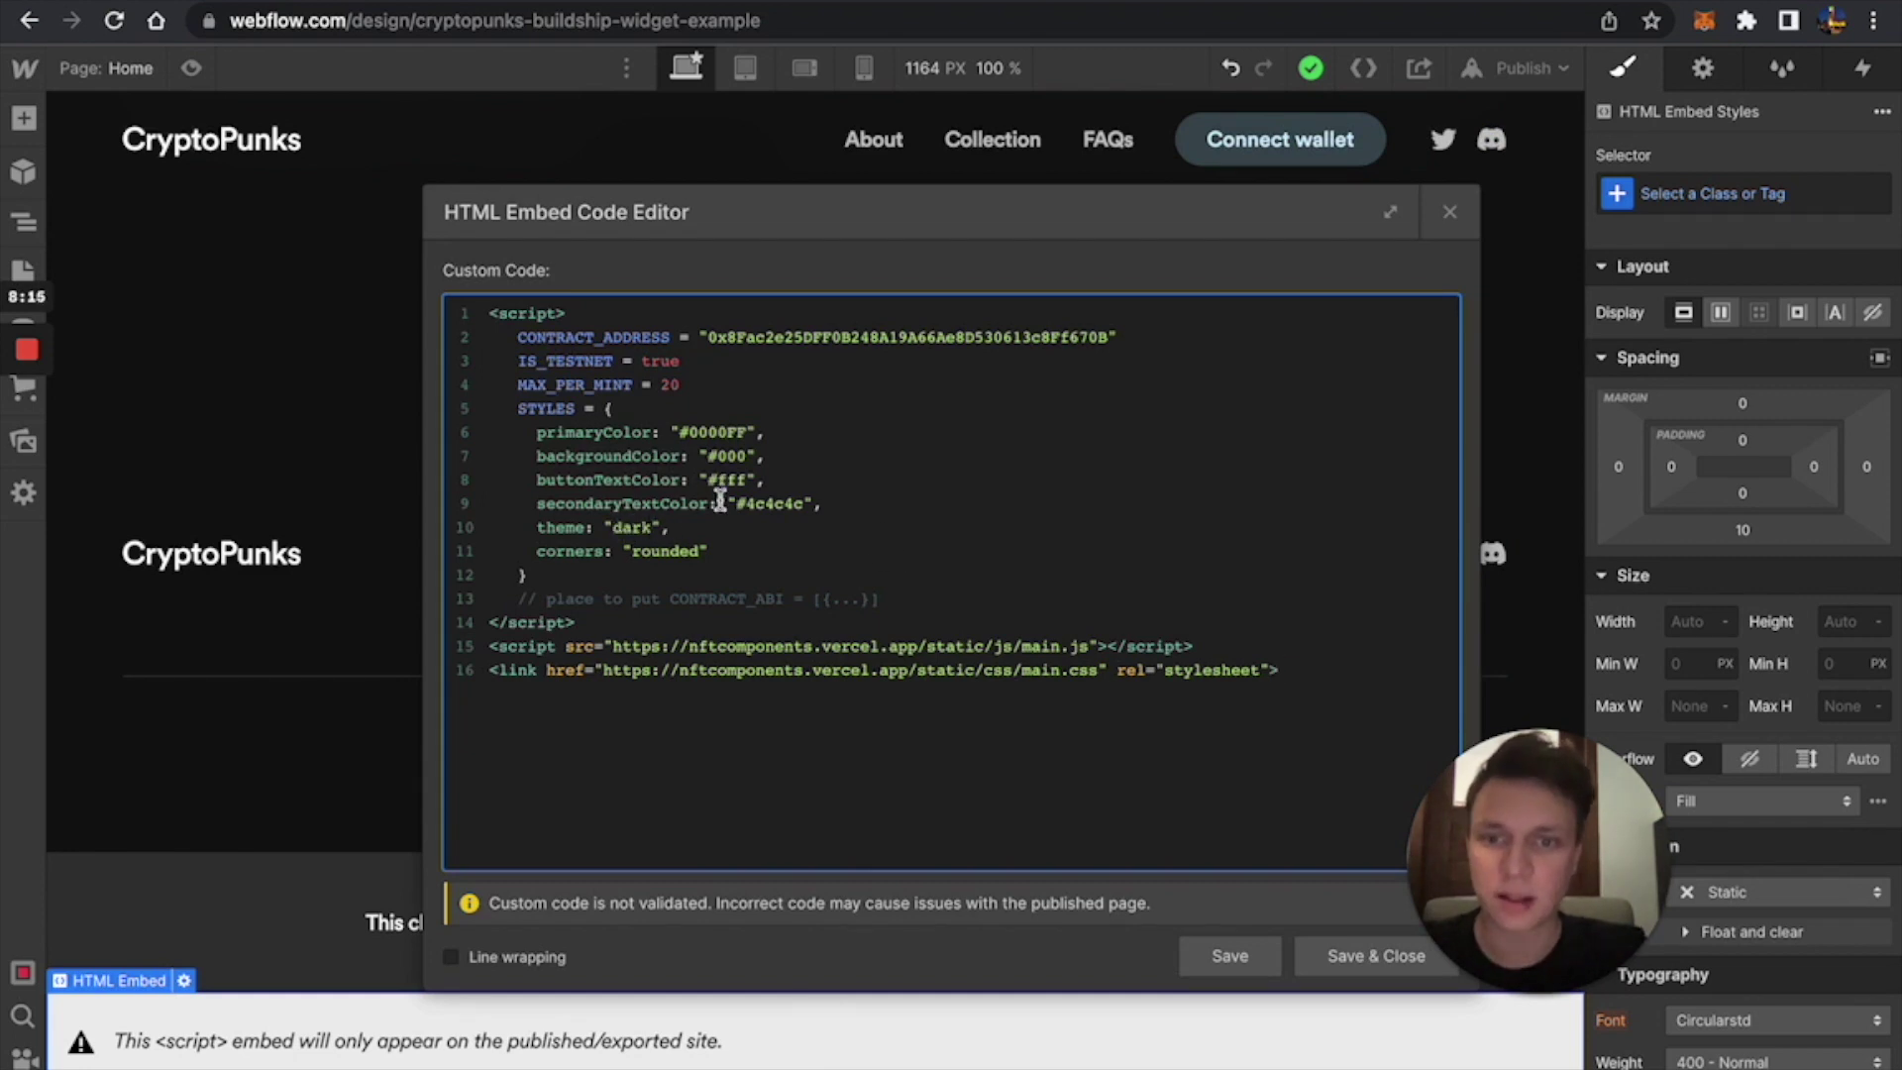
{"action": "double_click", "coordinate": [783, 503]}
{"action": "type", "text": "ffff"}
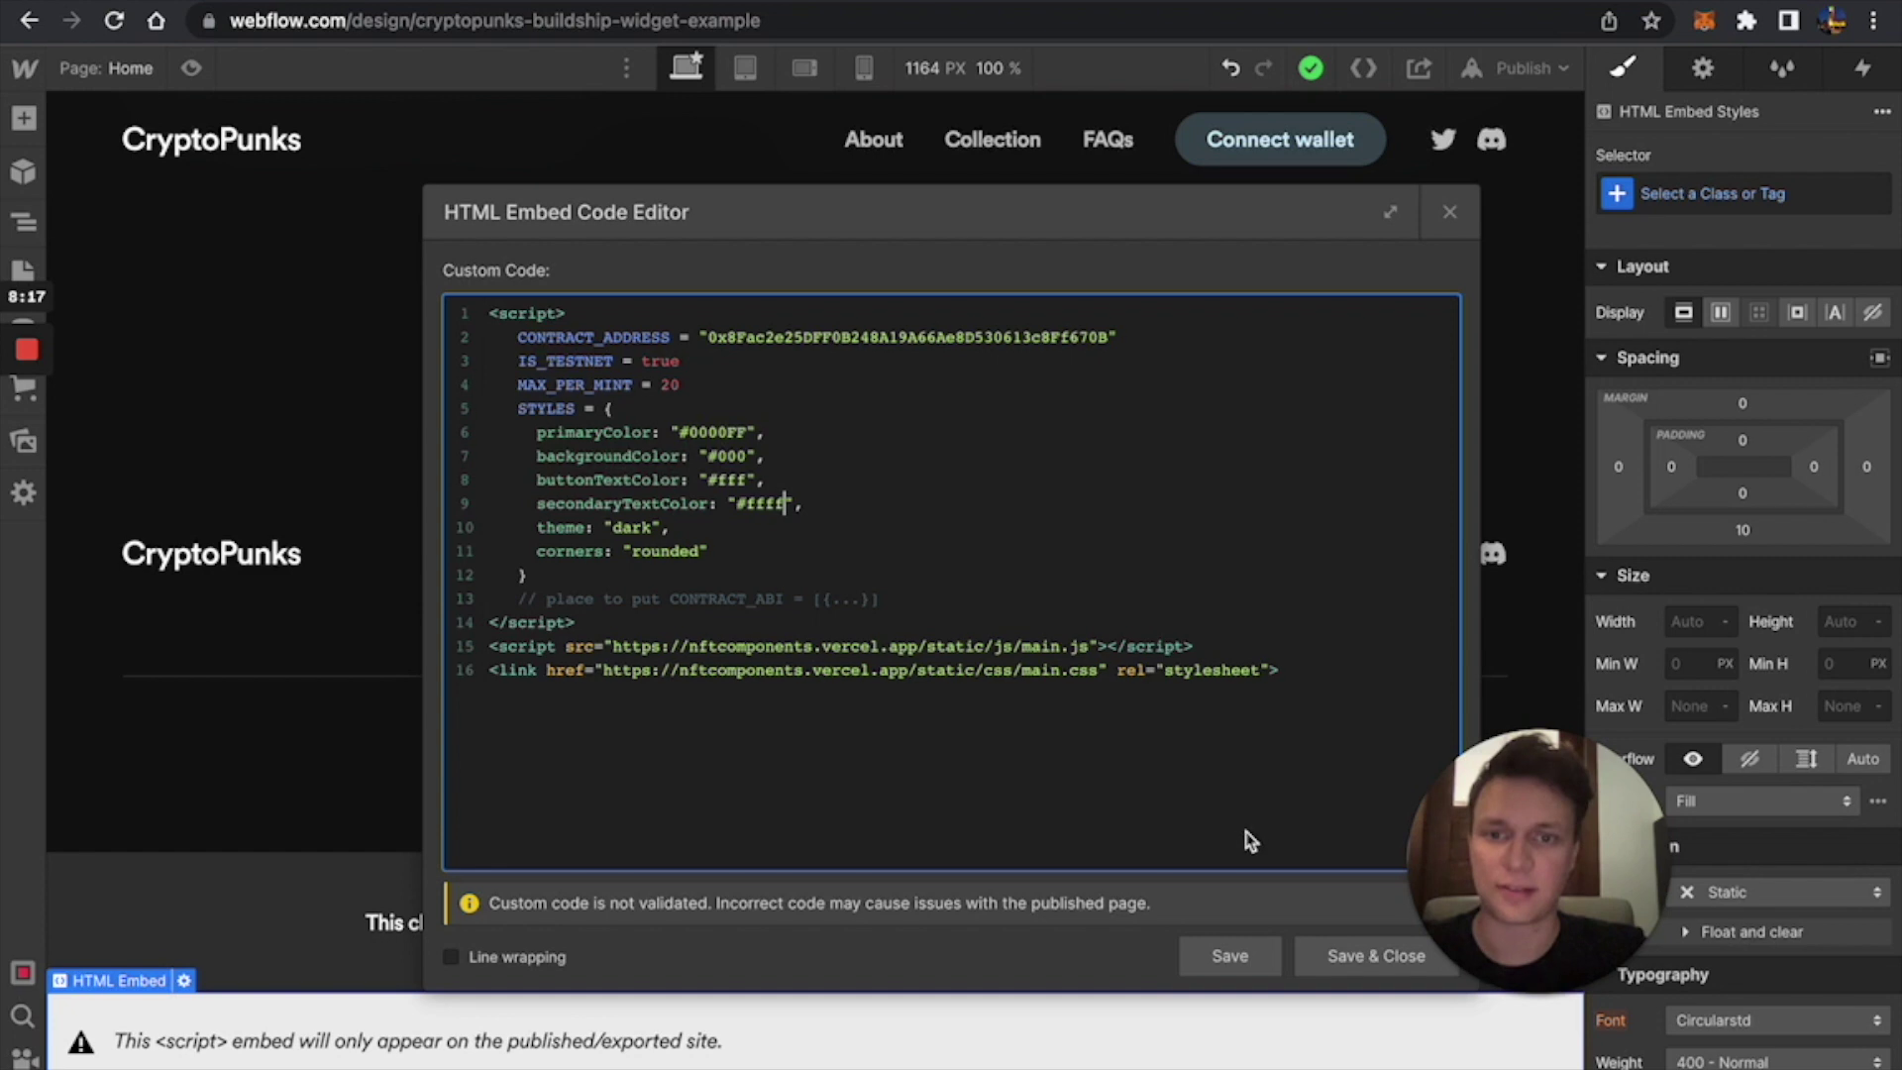
{"action": "key", "text": "BackSpace"}
{"action": "left_click", "coordinate": [1380, 958]}
Republish the site to its domain and open the live page.
{"action": "left_click", "coordinate": [1530, 67]}
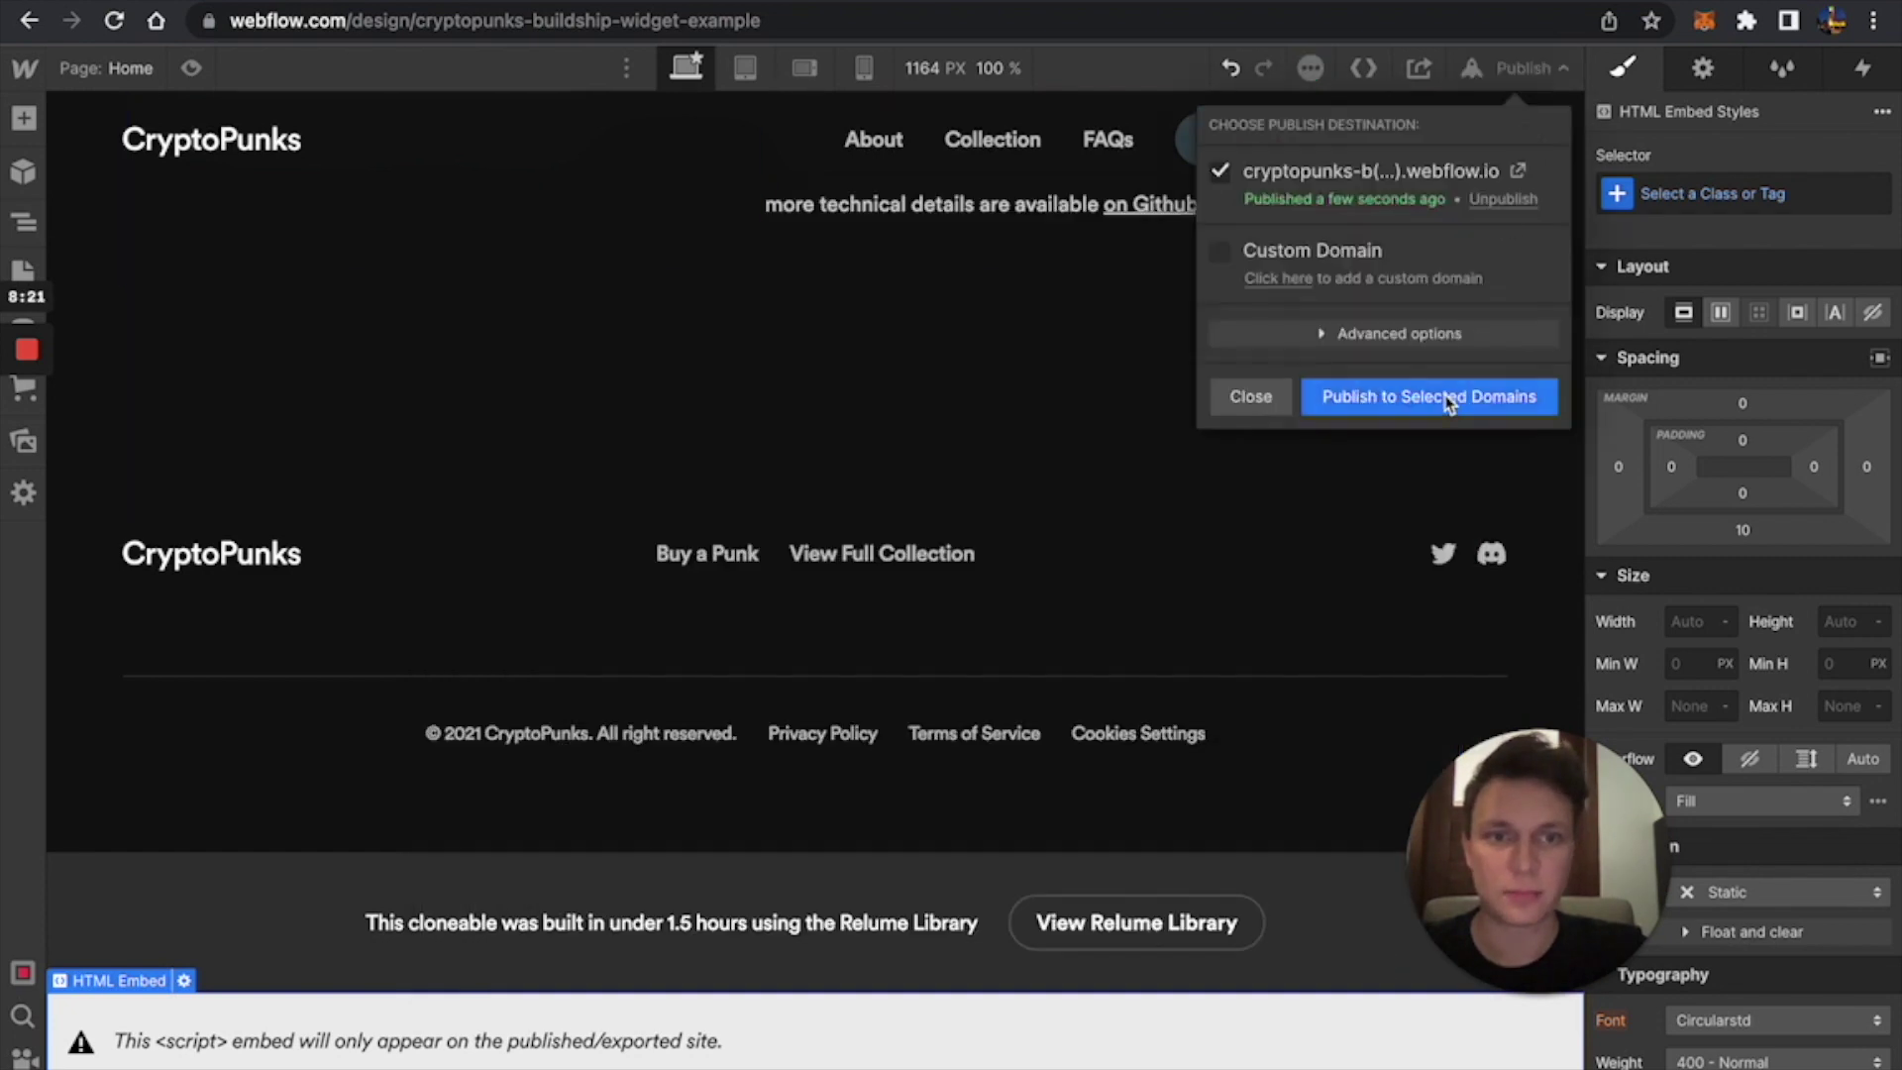
{"action": "left_click", "coordinate": [1445, 398]}
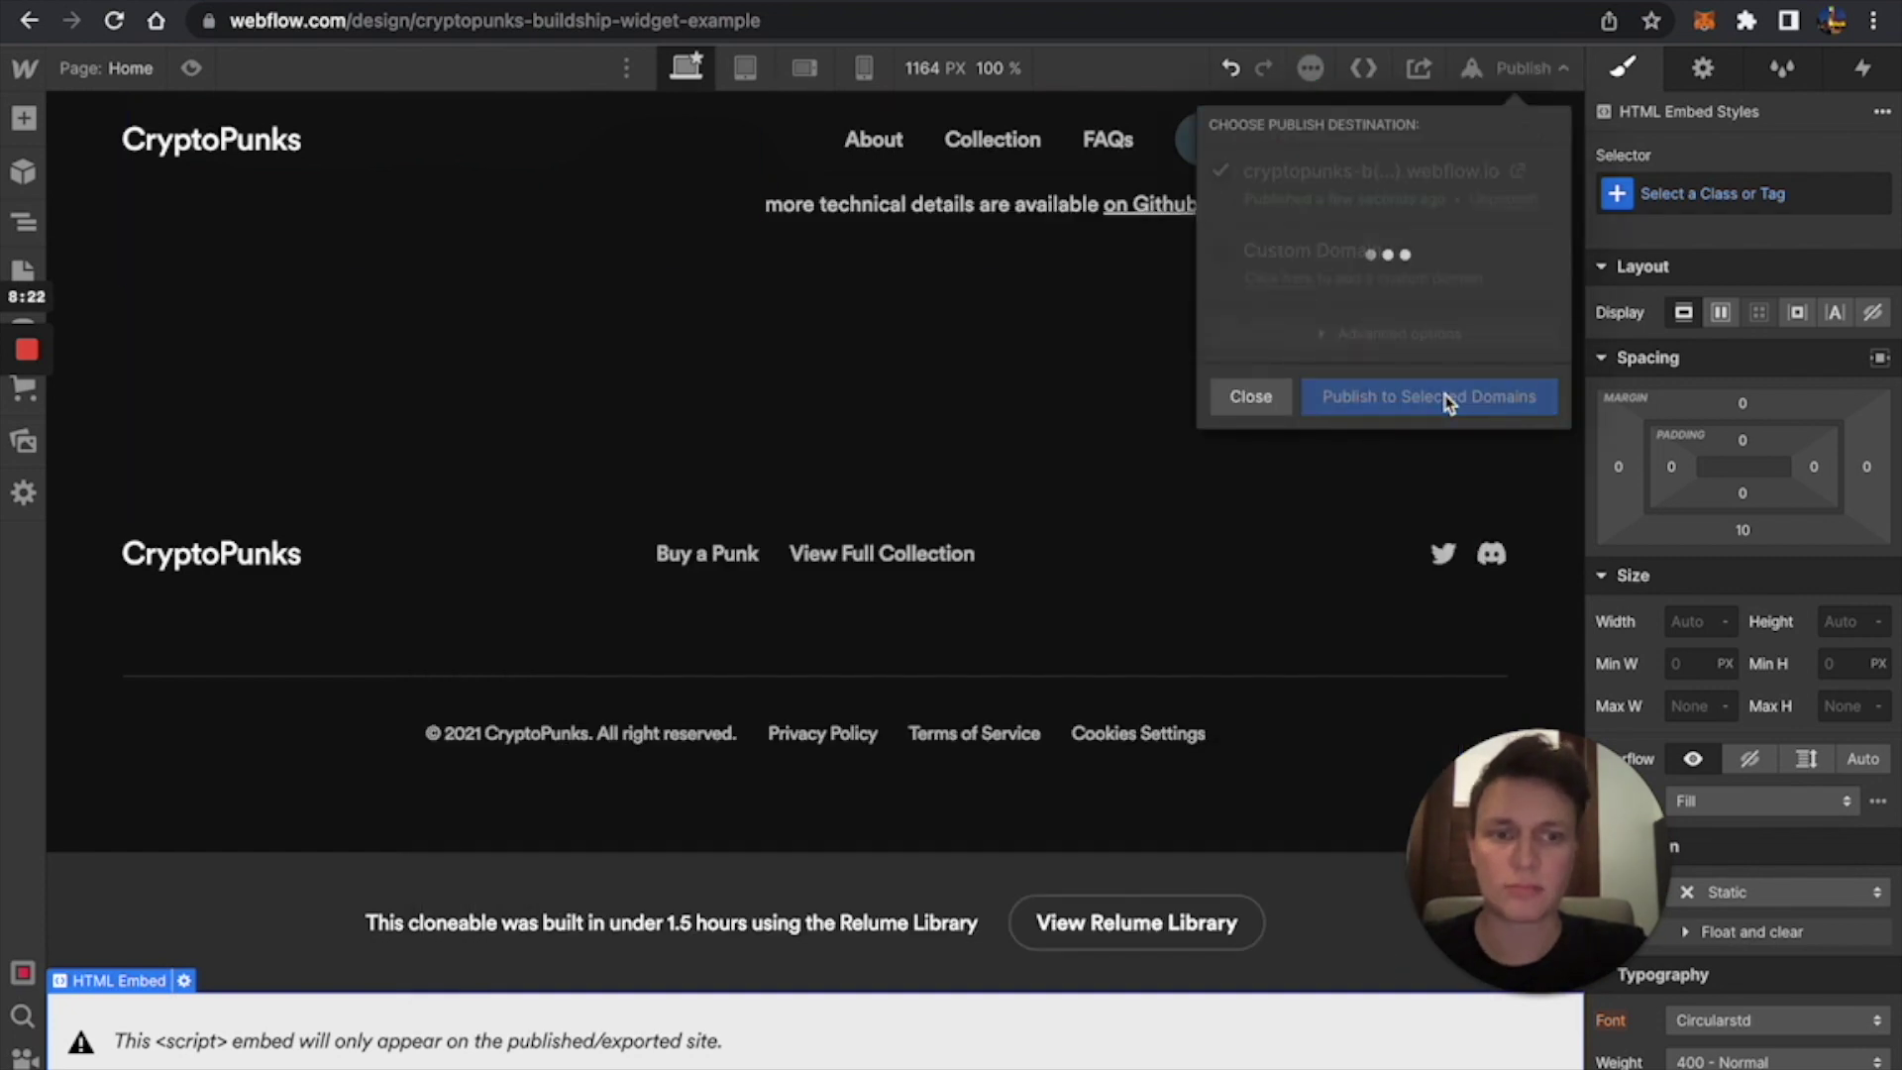
{"action": "left_click", "coordinate": [1520, 171]}
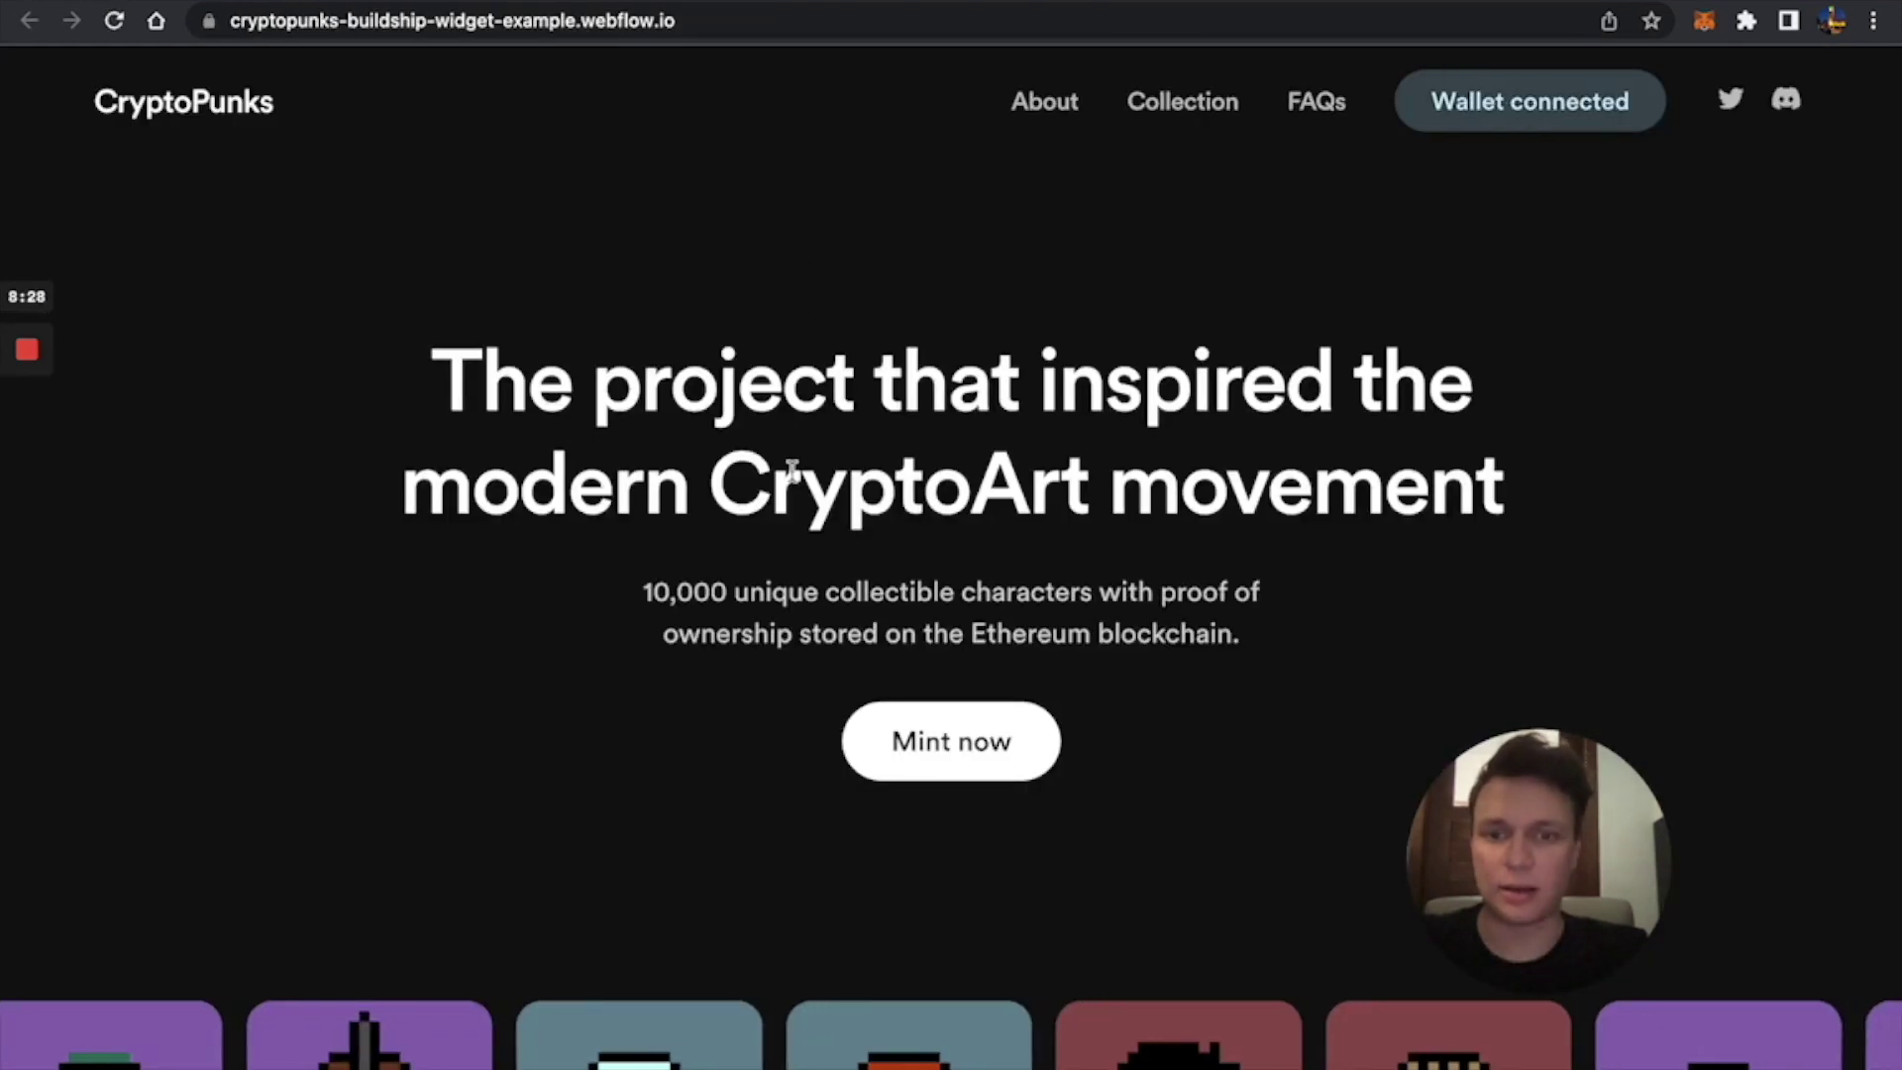
{"action": "left_click", "coordinate": [969, 745]}
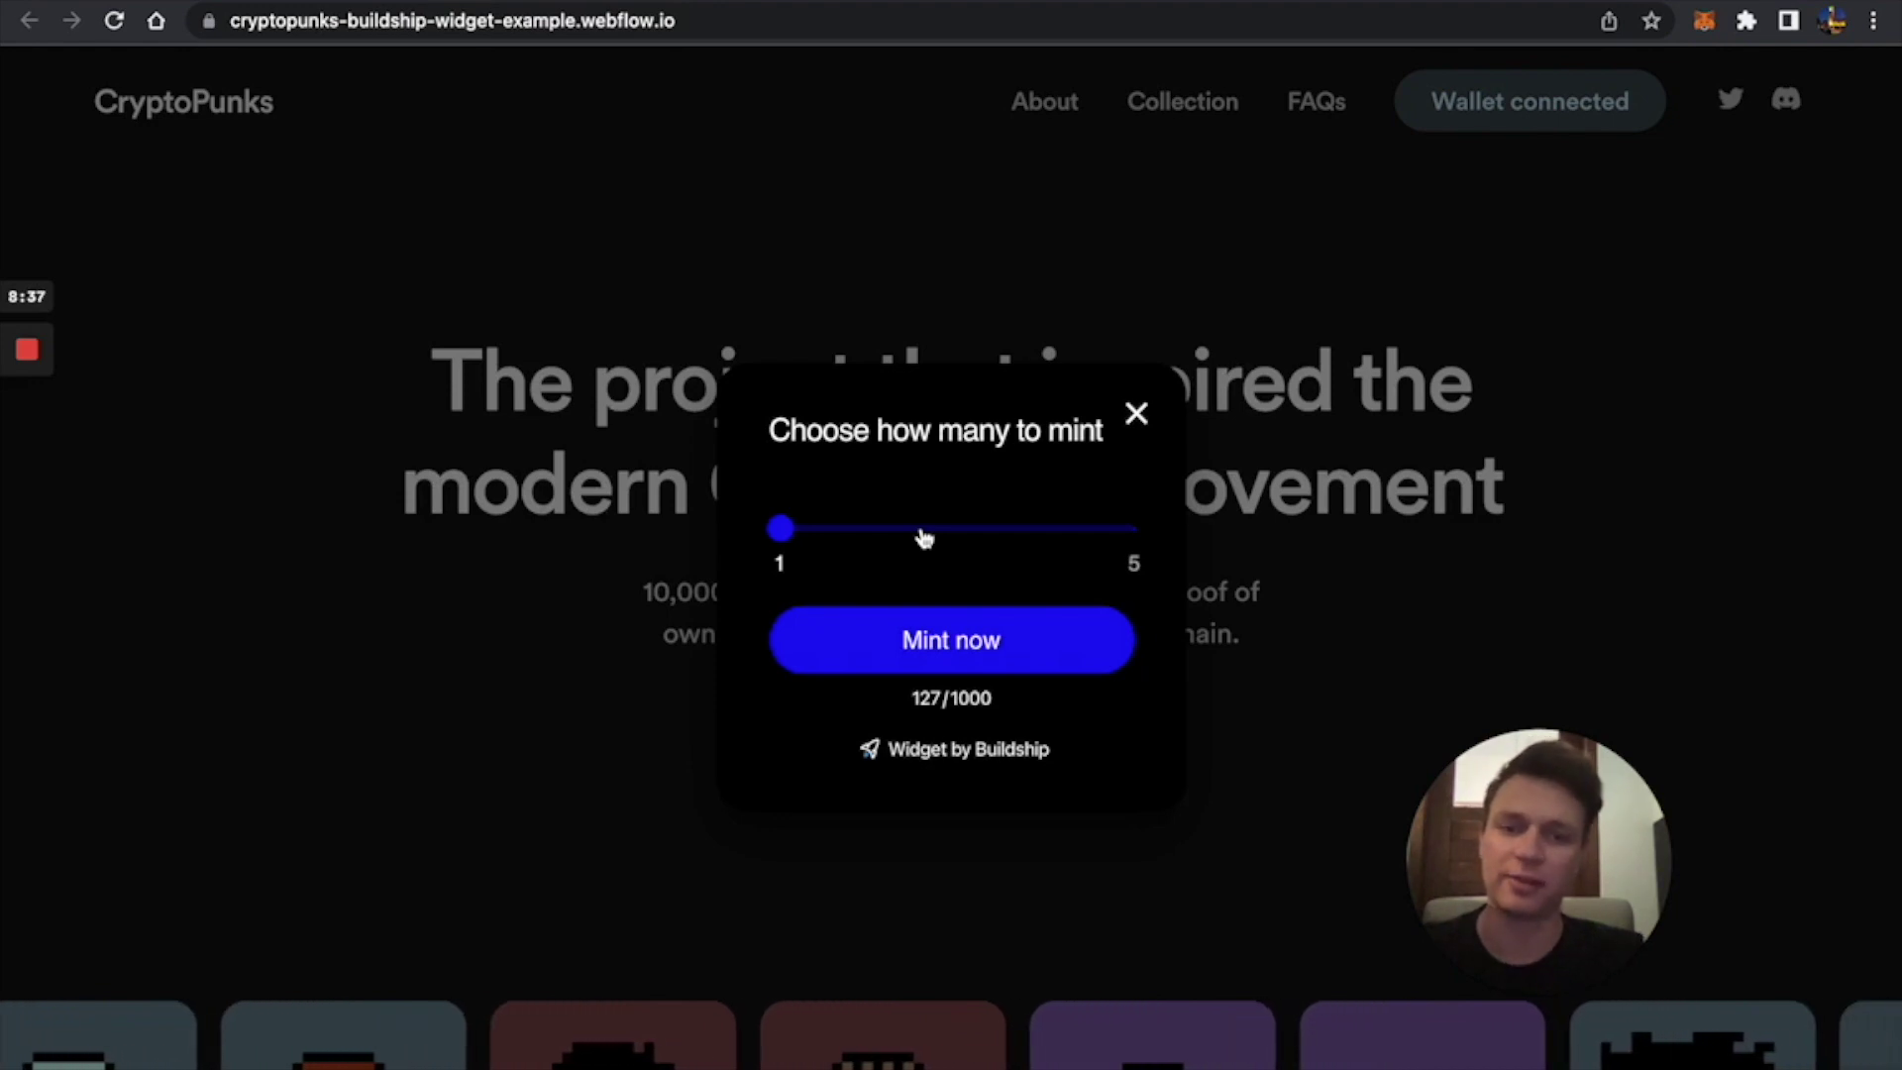
{"action": "left_click", "coordinate": [961, 636]}
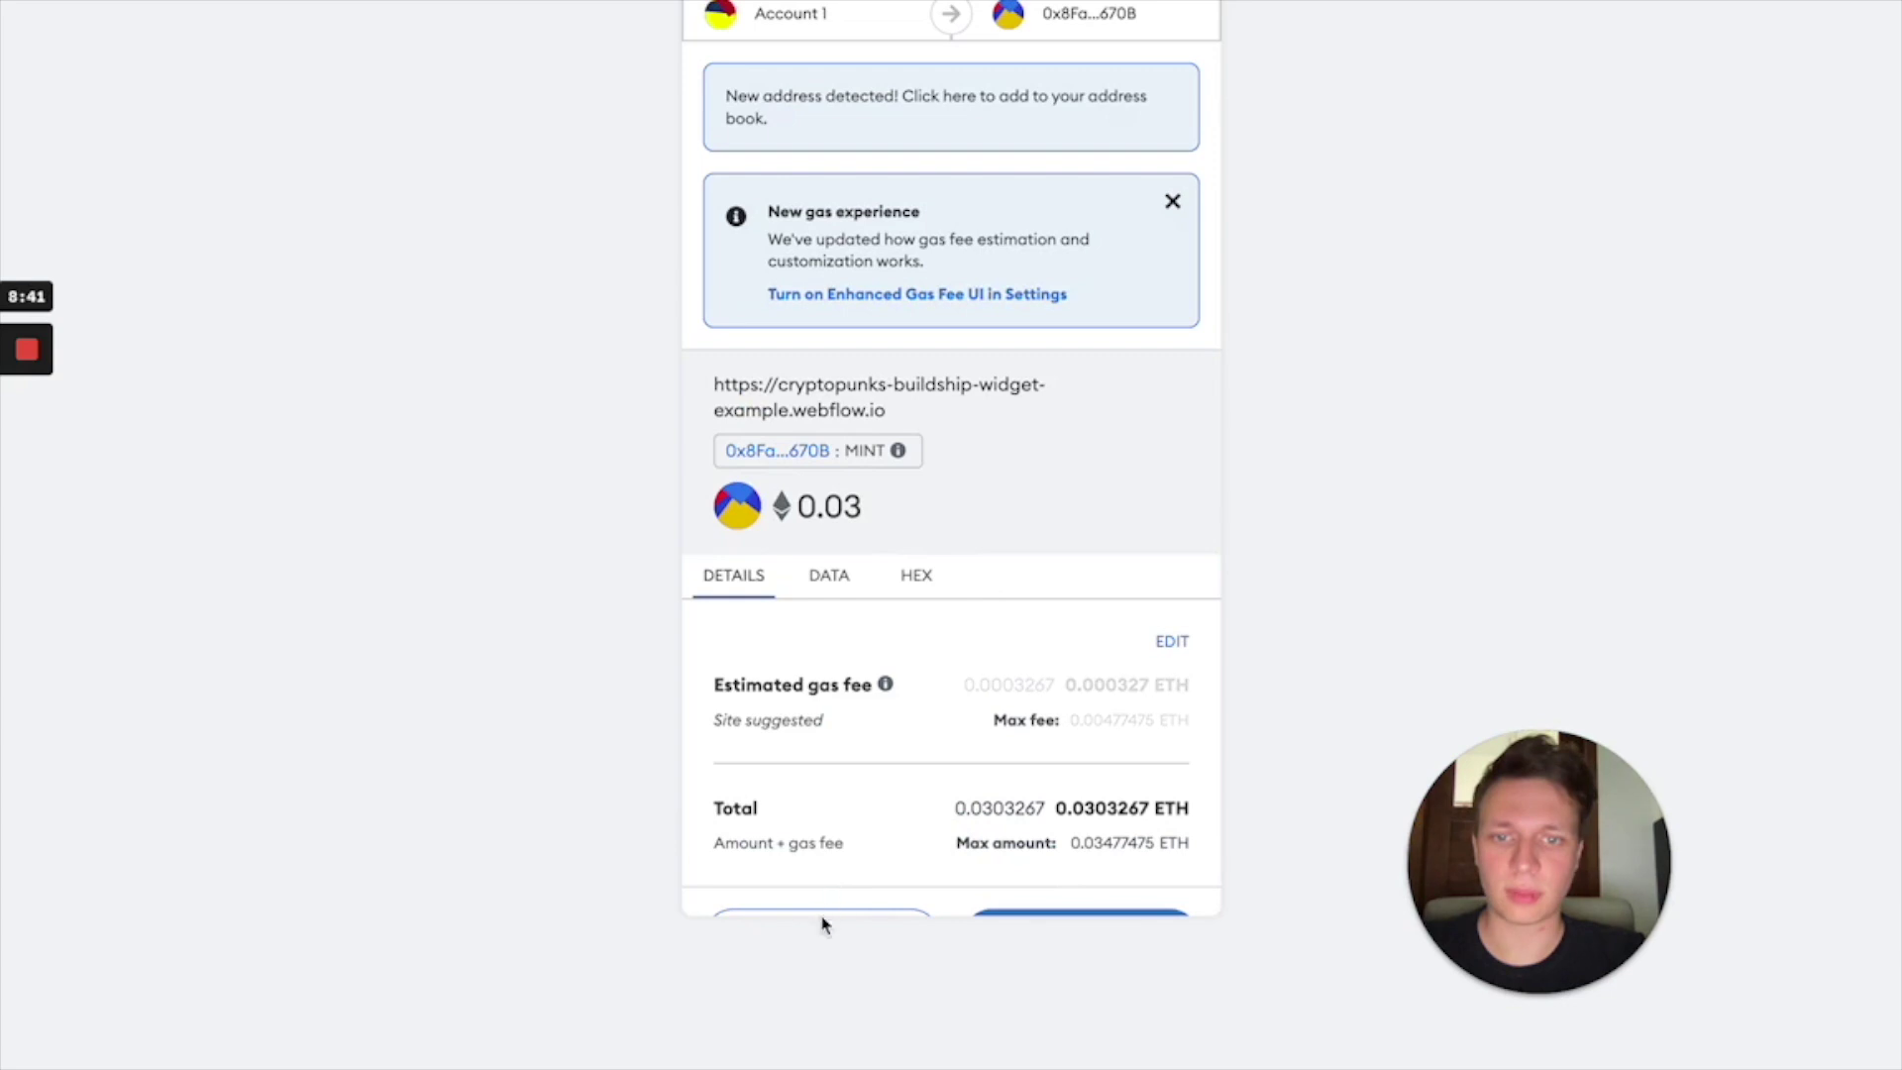
{"action": "scroll", "coordinate": [842, 892], "scroll_direction": "down", "scroll_amount": 2}
{"action": "left_click", "coordinate": [870, 902]}
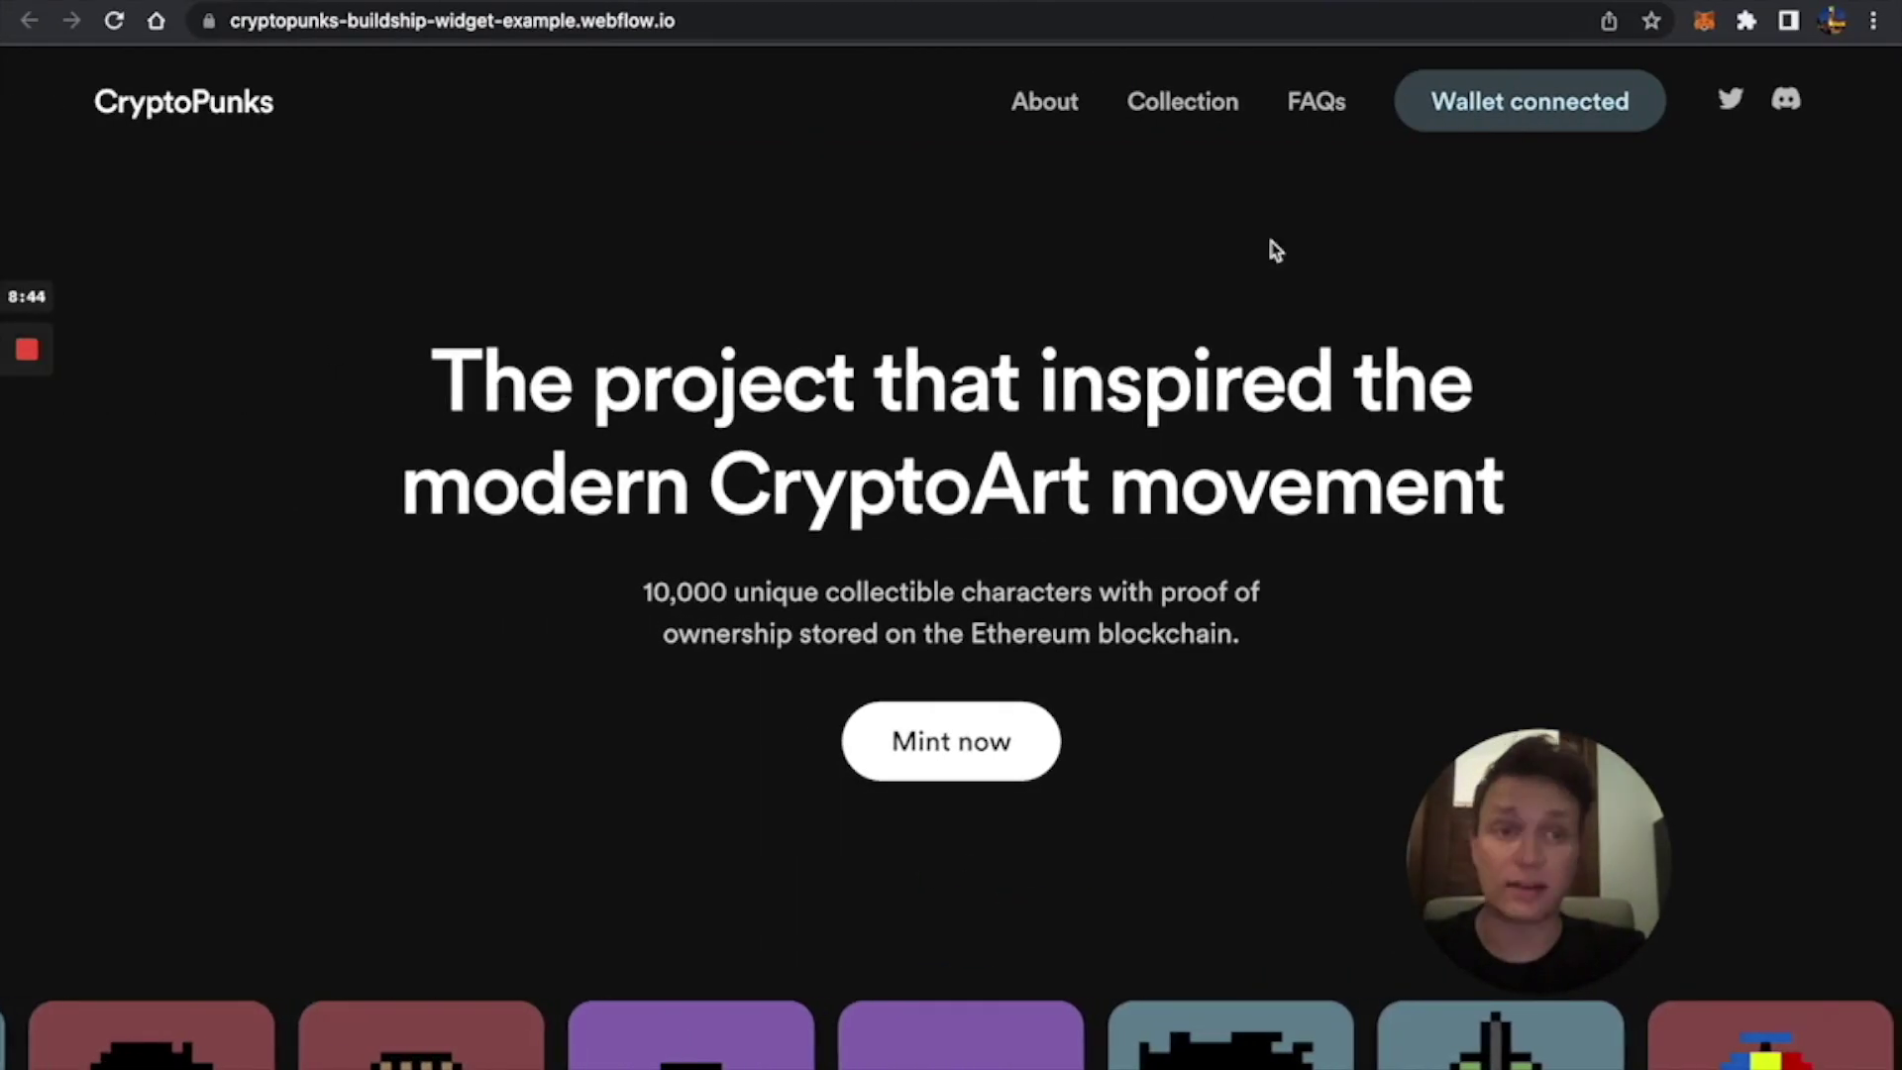
Open the OpenSea testnets homepage and connect the MetaMask wallet.
{"action": "key", "text": "ctrl+t"}
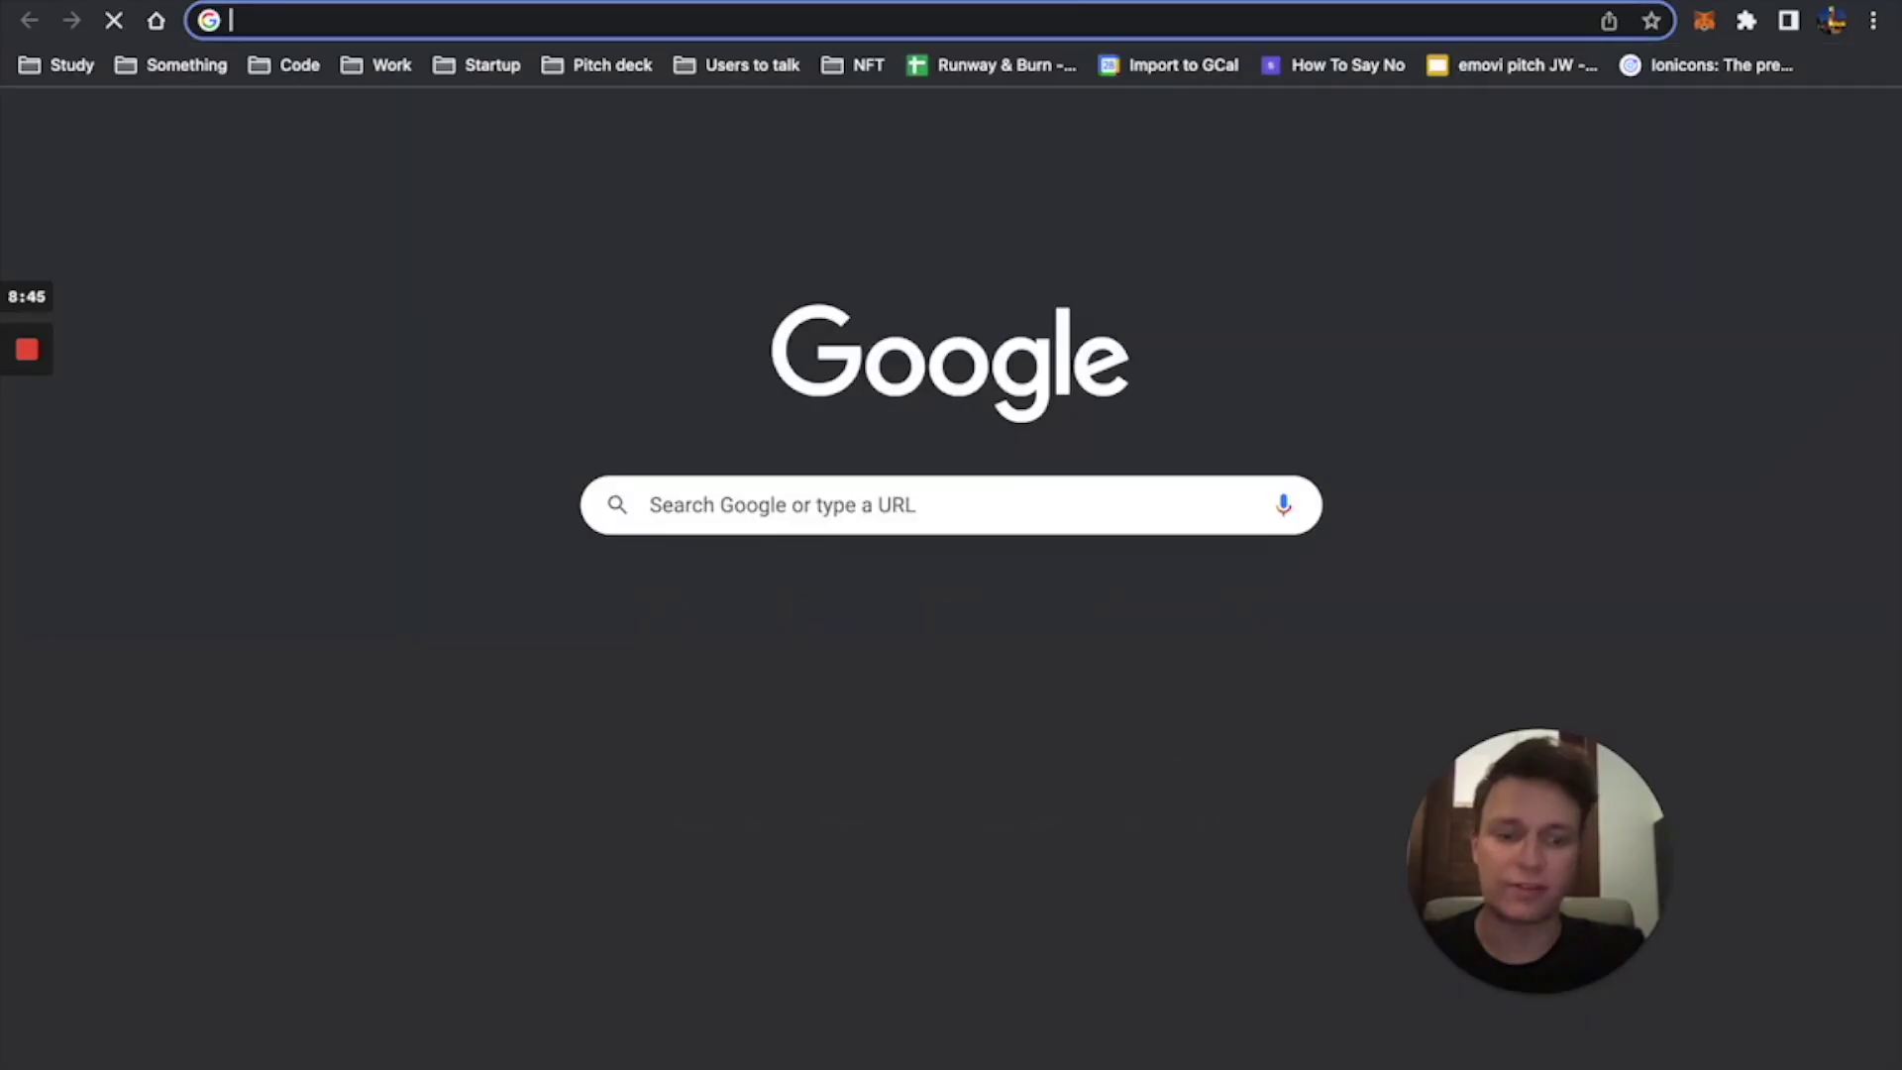
{"action": "type", "text": "ope"}
{"action": "key", "text": "BackSpace"}
{"action": "key", "text": "BackSpace"}
{"action": "key", "text": "BackSpace"}
{"action": "type", "text": "testnets.opensea.io/assets/0x1463f536c93932B1919B3064366b3F015226e259"}
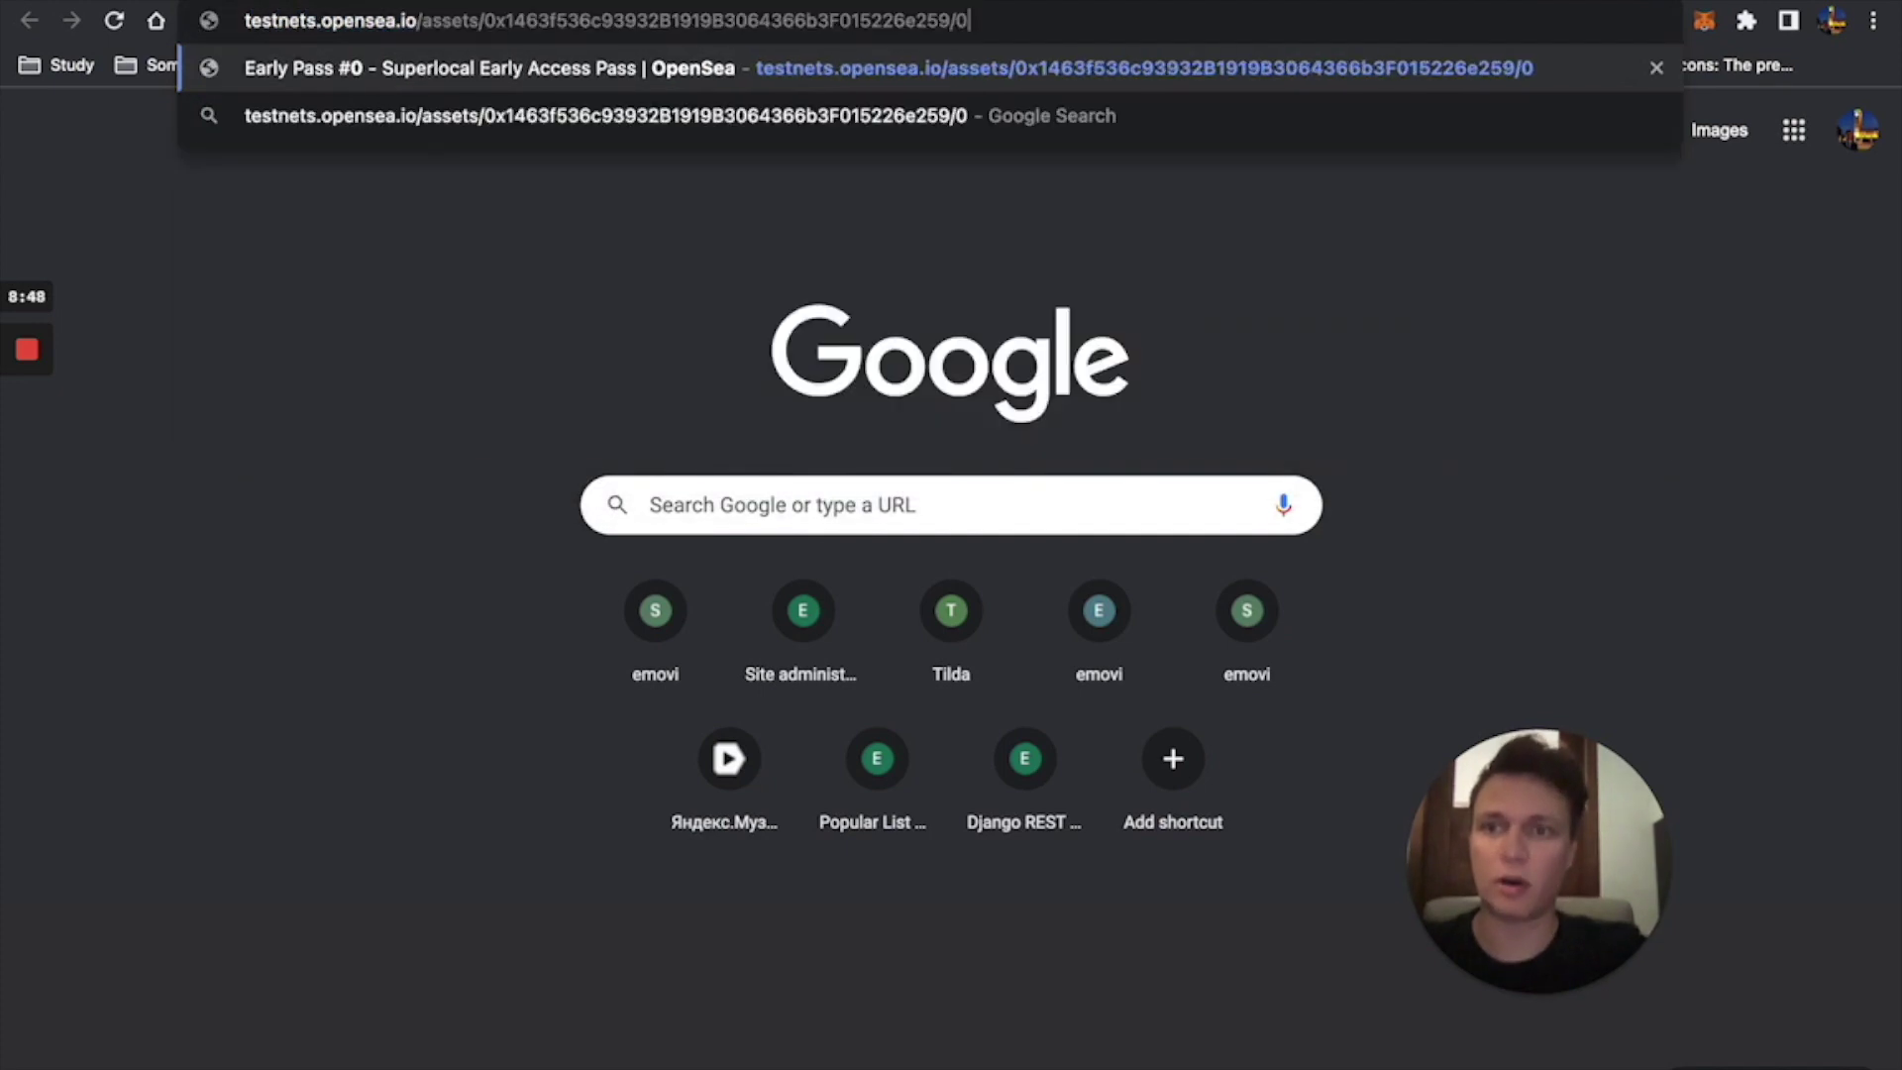
{"action": "key", "text": "alt+BackSpace"}
{"action": "key", "text": "alt+BackSpace"}
{"action": "key", "text": "Return"}
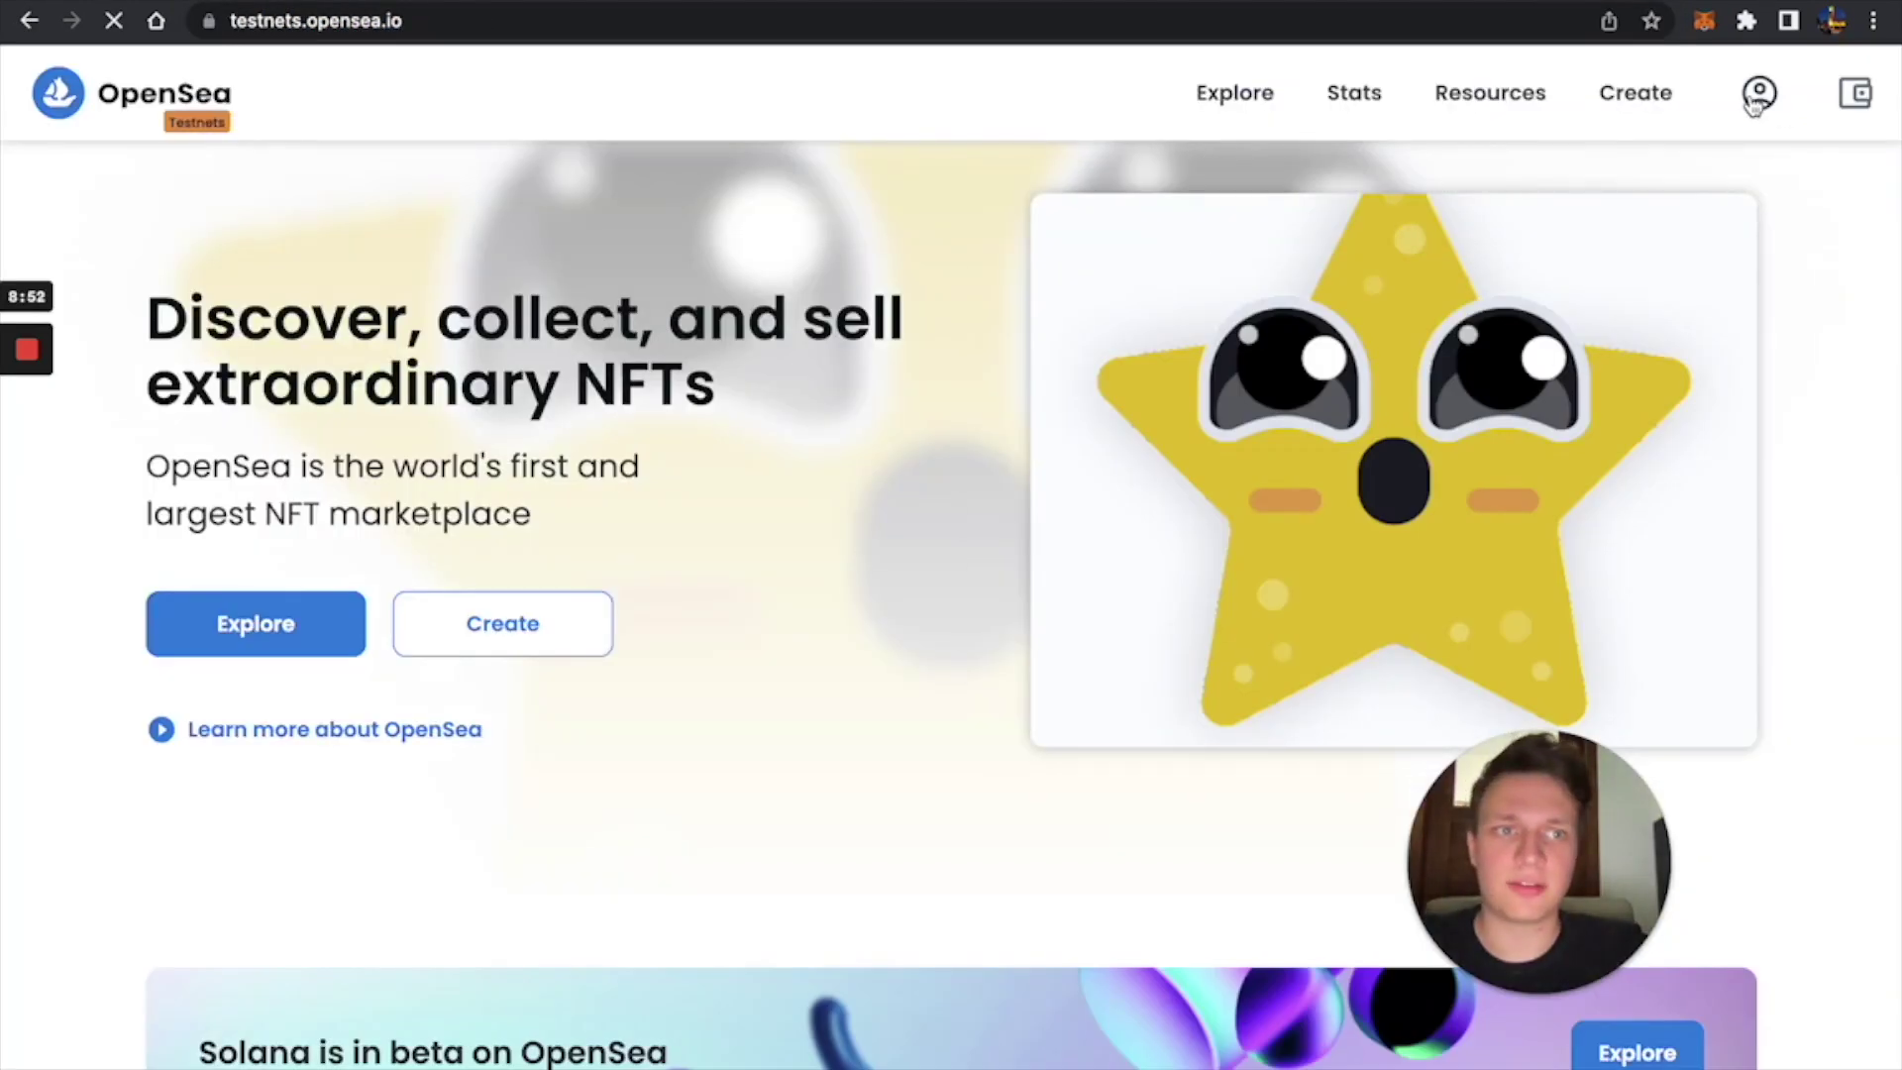
{"action": "left_click", "coordinate": [1759, 92]}
{"action": "left_click", "coordinate": [1090, 357]}
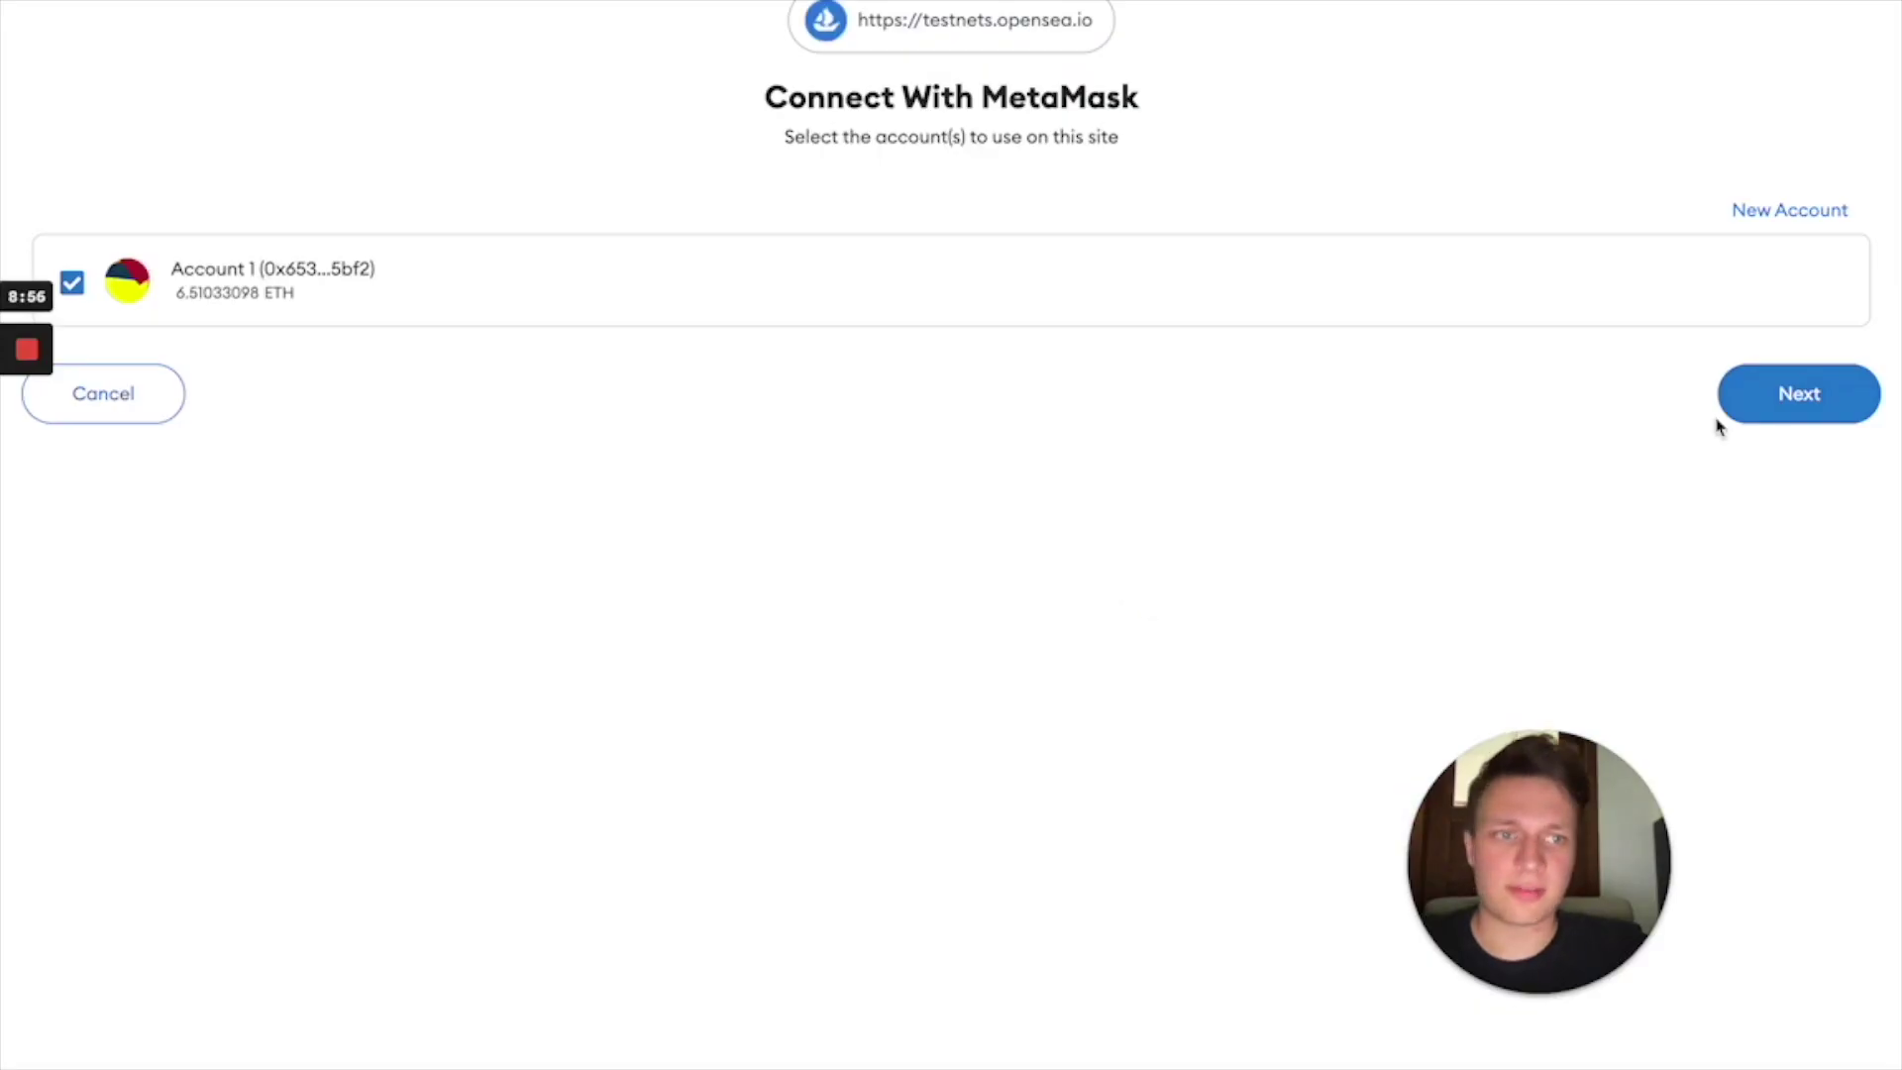
{"action": "left_click", "coordinate": [1728, 414]}
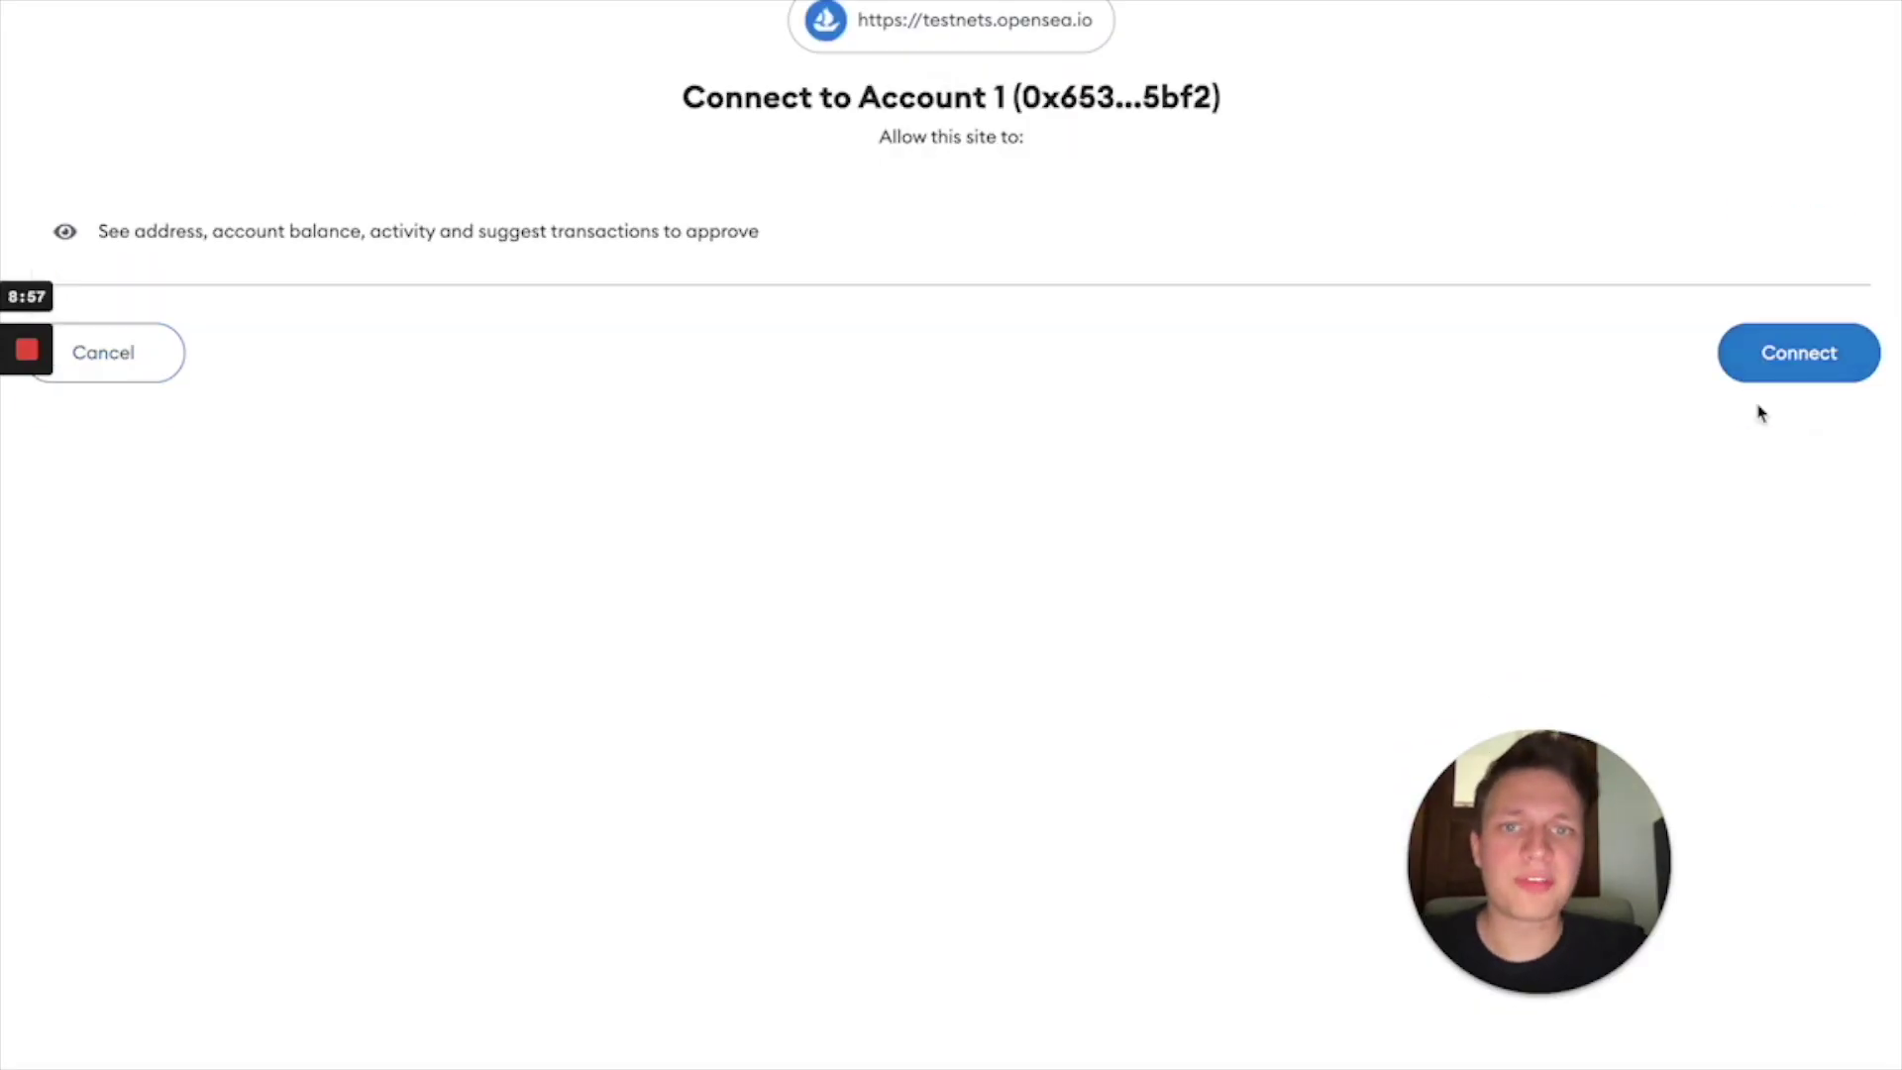
{"action": "left_click", "coordinate": [1853, 377]}
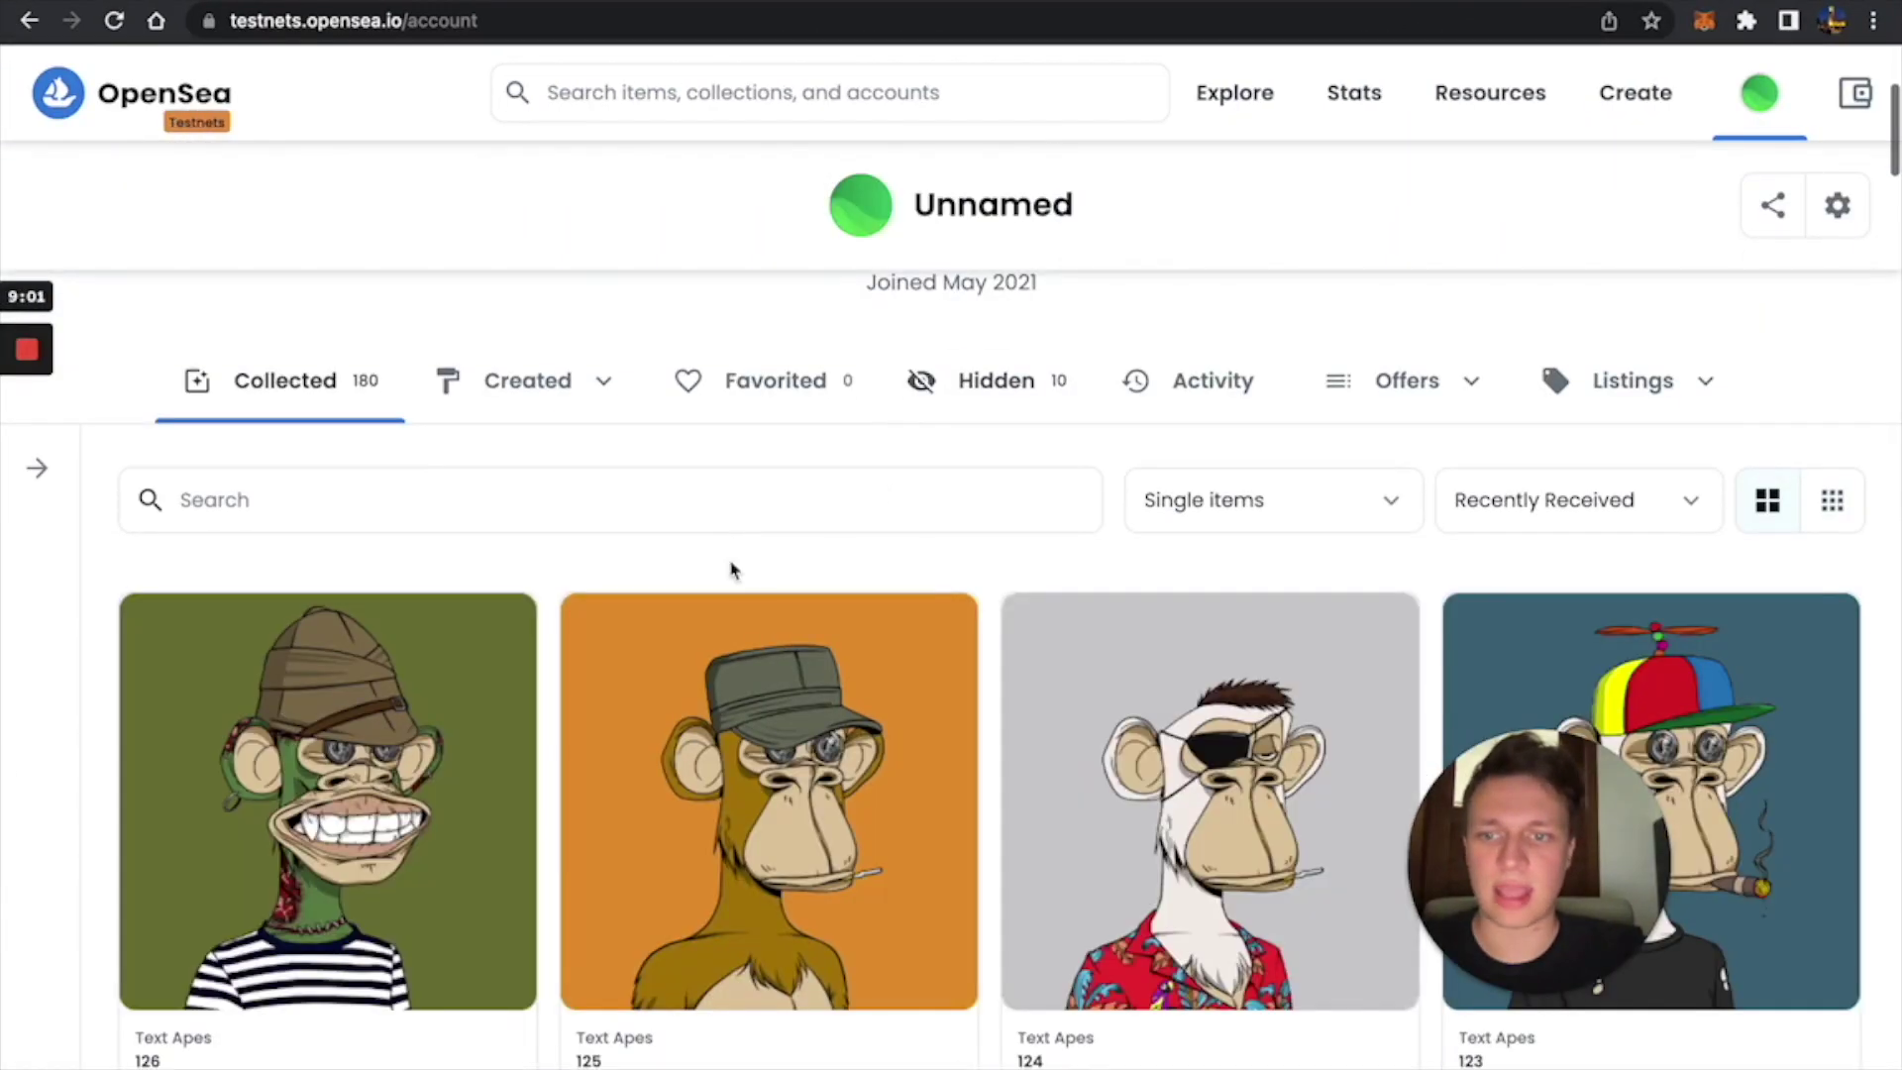
Open Text Apes 126 and check its Item Activity shows the recent mint.
{"action": "scroll", "coordinate": [1081, 521], "scroll_direction": "down", "scroll_amount": 20}
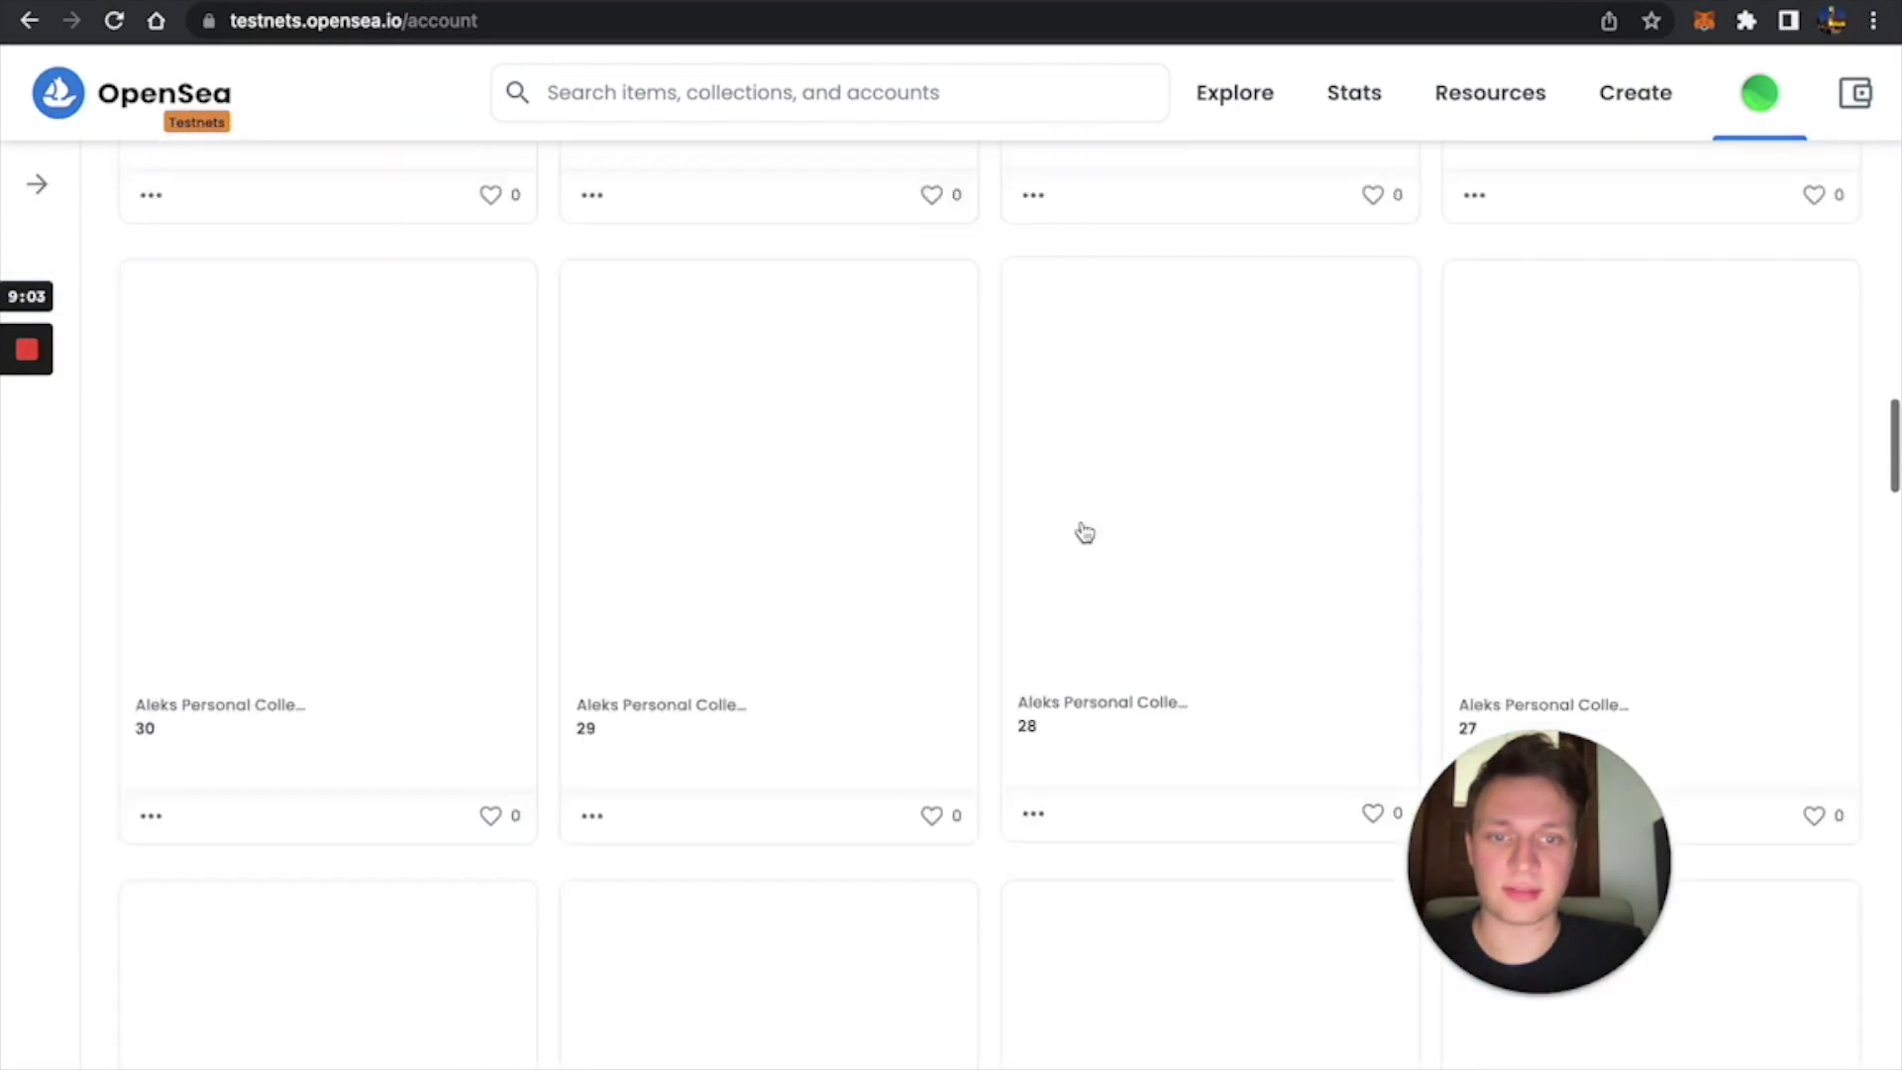
{"action": "scroll", "coordinate": [1084, 532], "scroll_direction": "up", "scroll_amount": 20}
{"action": "scroll", "coordinate": [1082, 531], "scroll_direction": "up", "scroll_amount": 10}
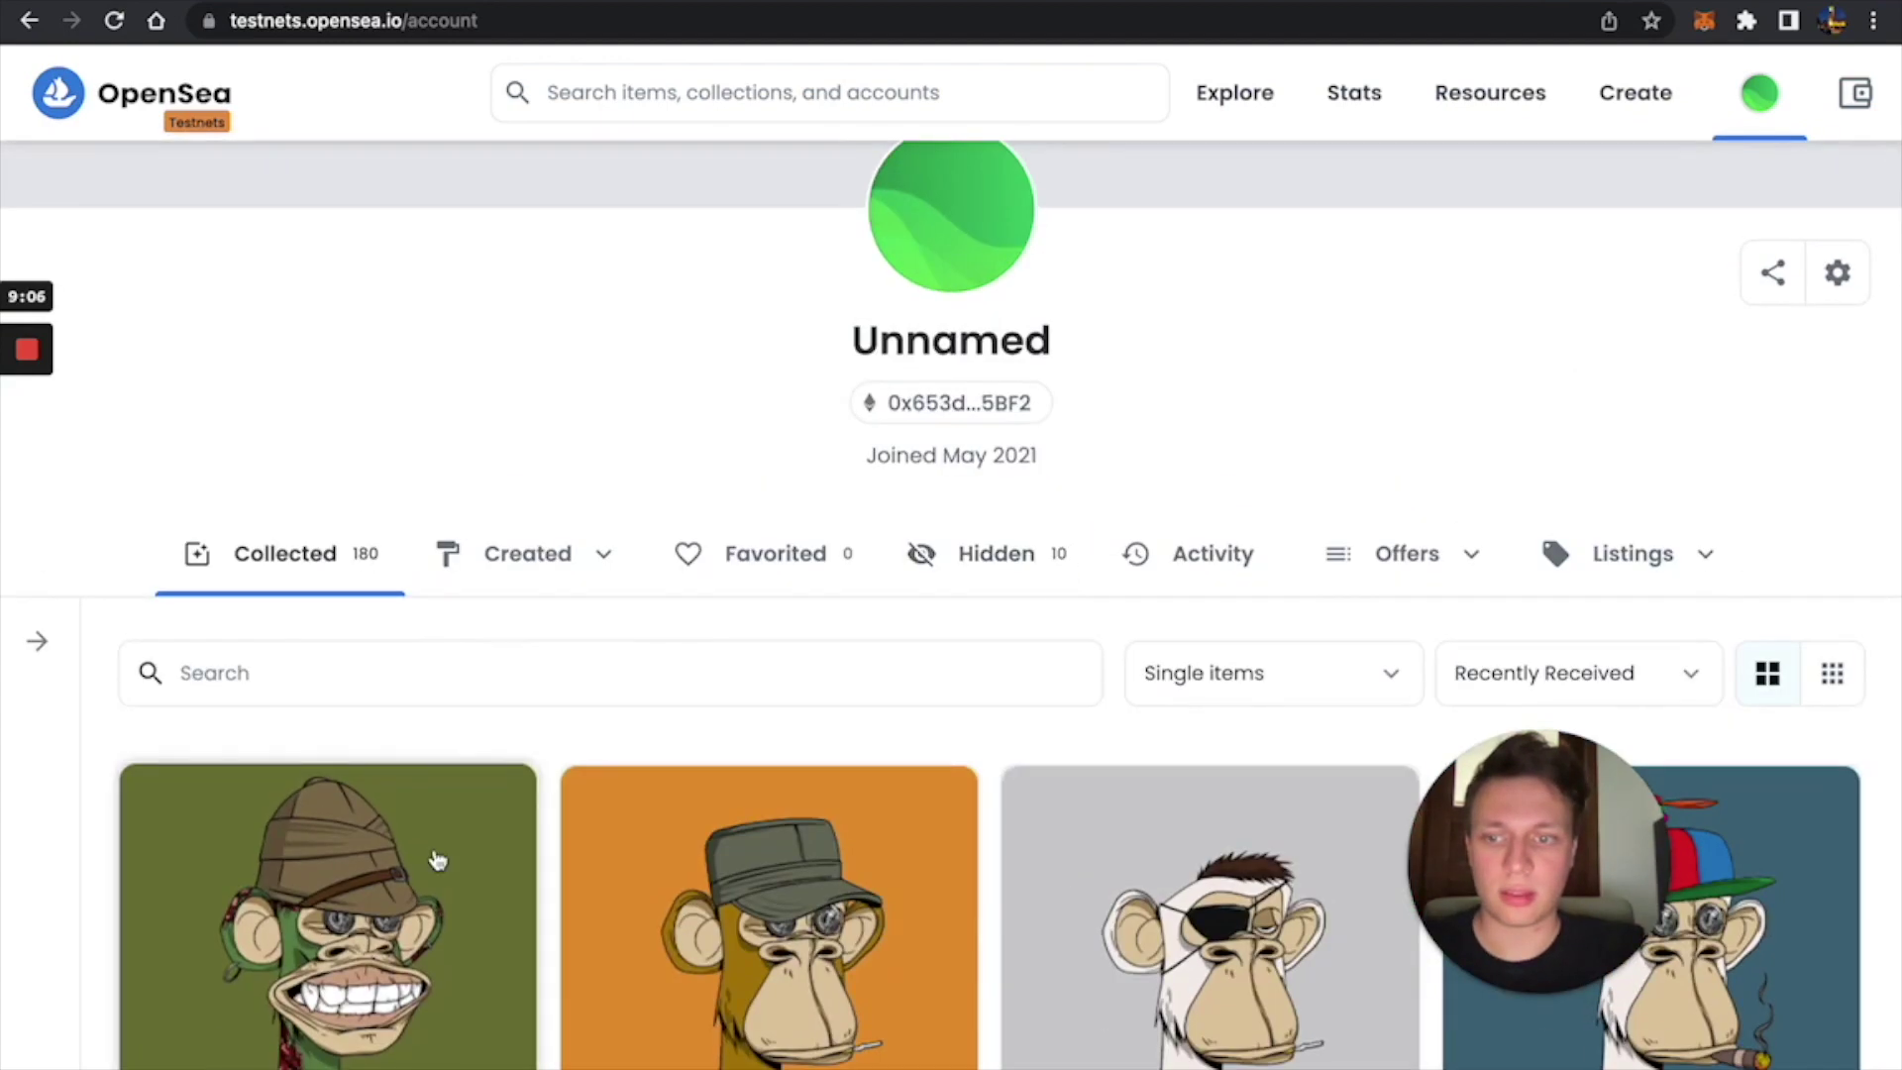
{"action": "left_click", "coordinate": [436, 860]}
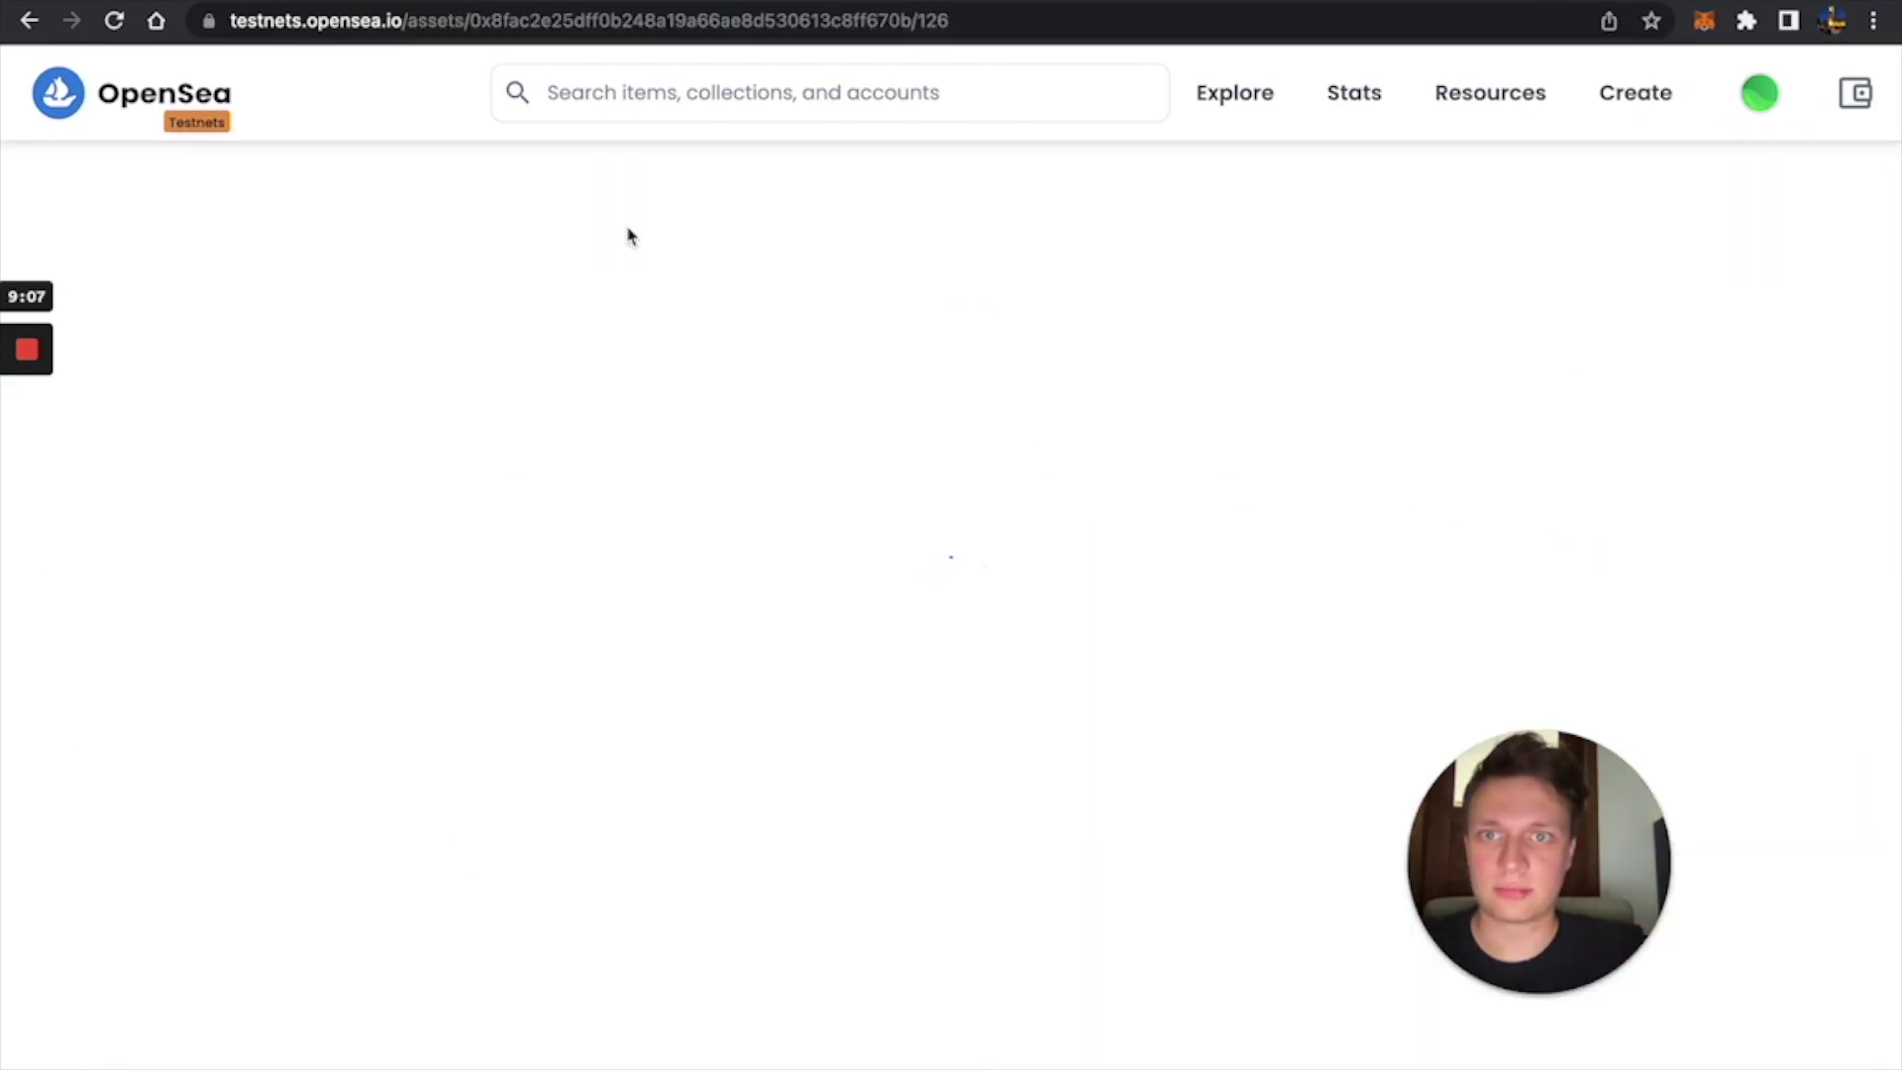
{"action": "scroll", "coordinate": [450, 657], "scroll_direction": "down", "scroll_amount": 11}
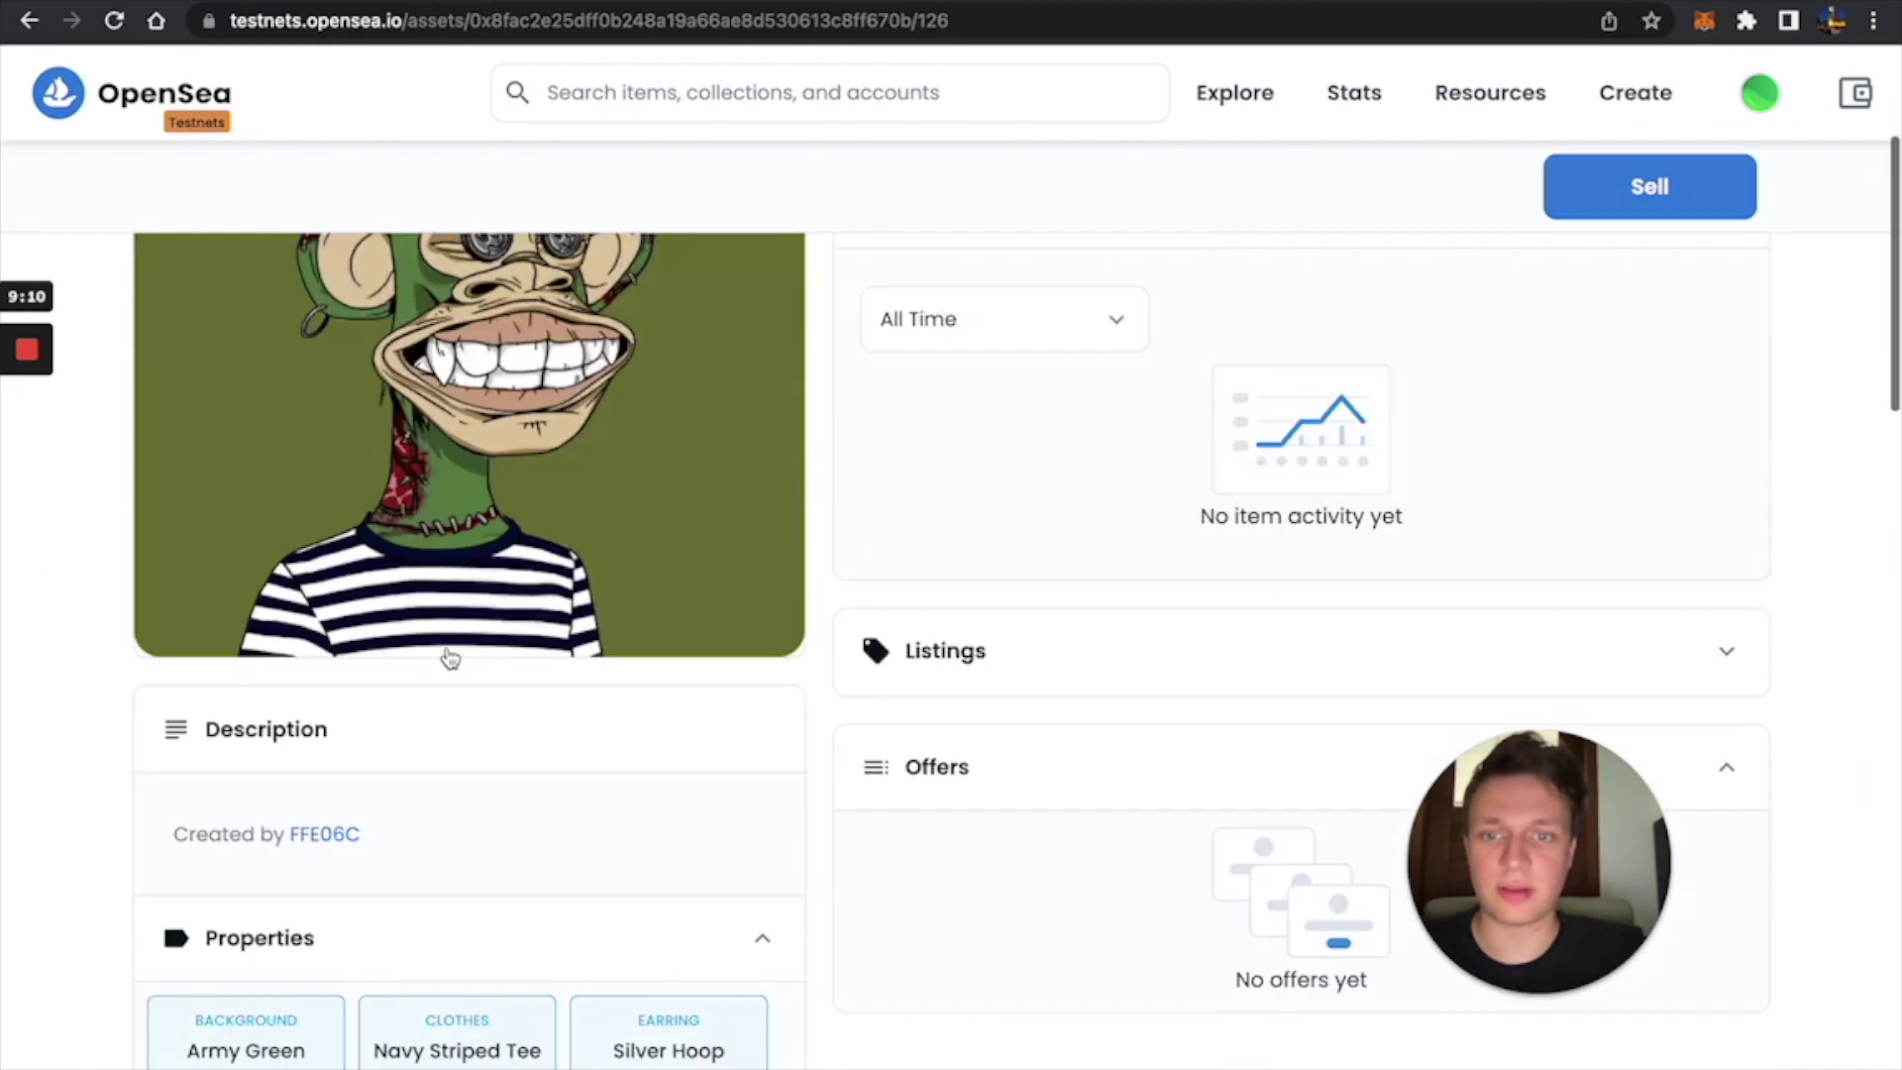
{"action": "scroll", "coordinate": [449, 658], "scroll_direction": "down", "scroll_amount": 6}
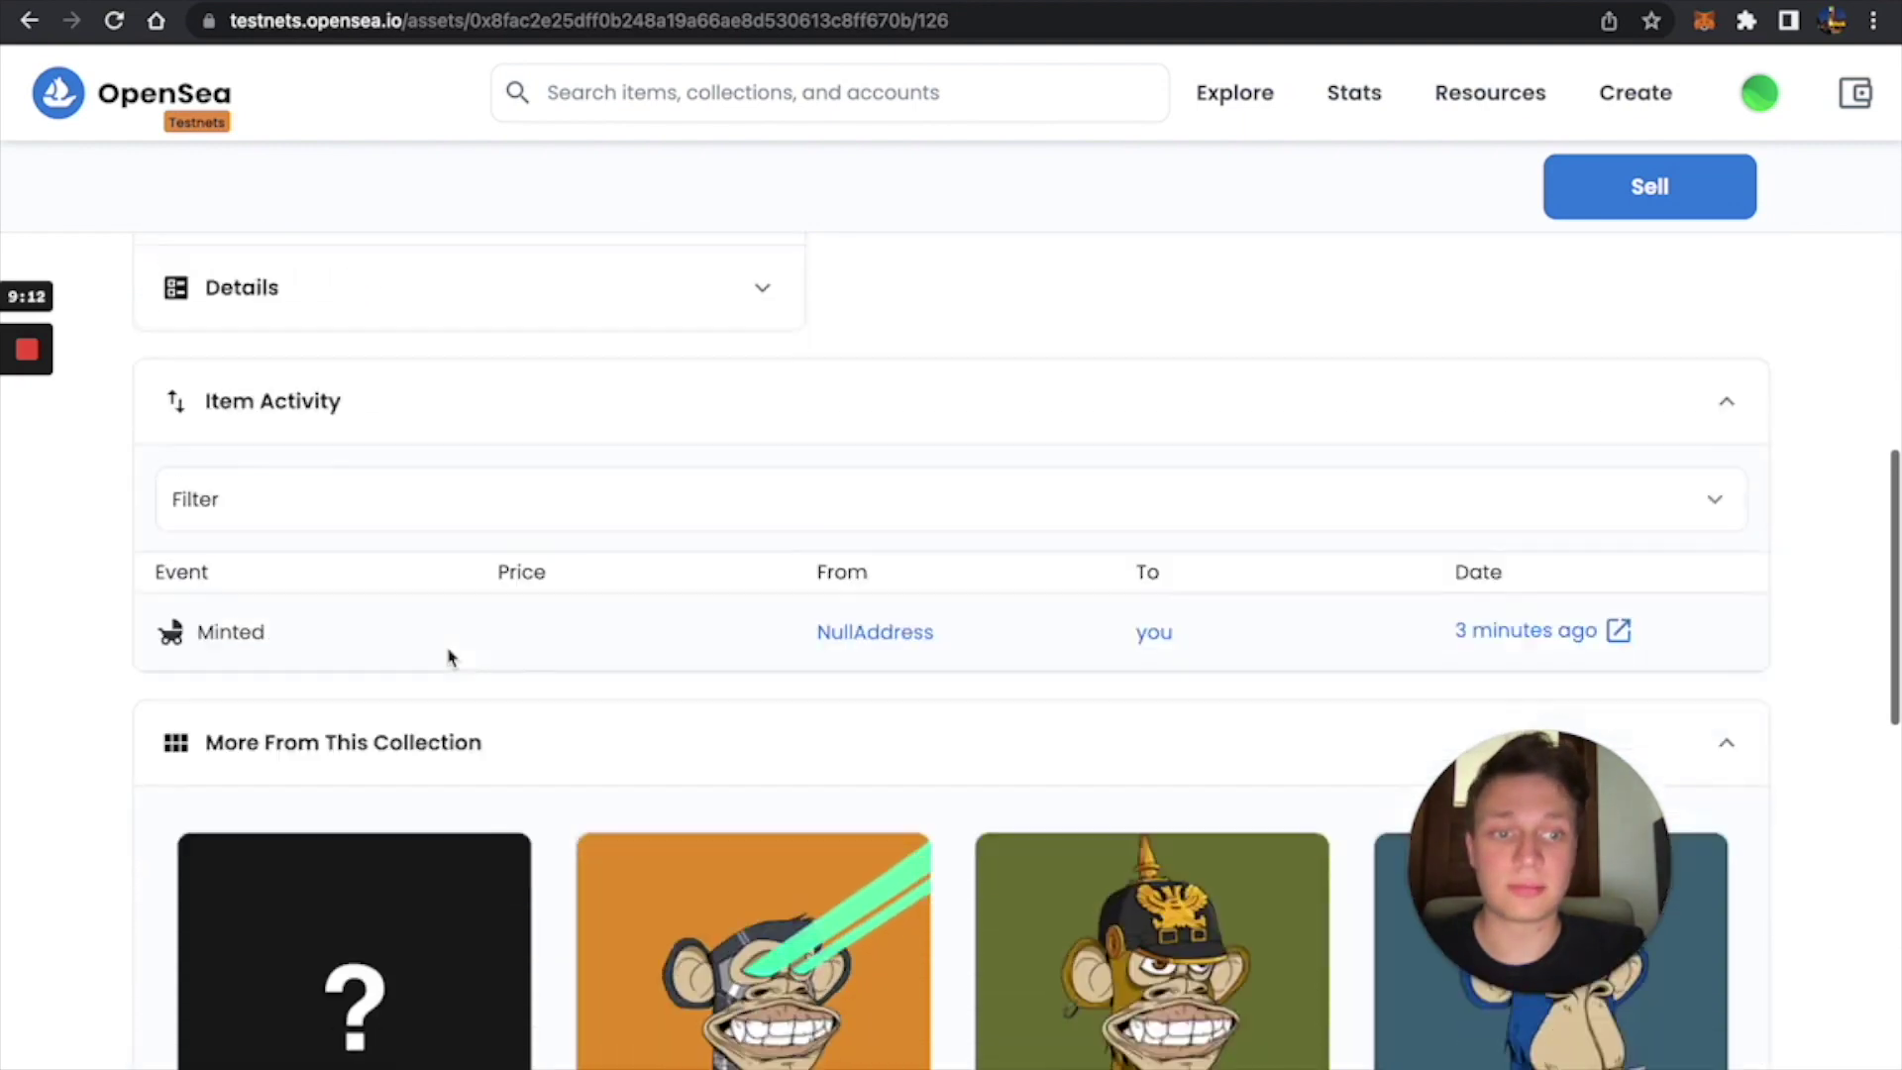
{"action": "mouse_move", "coordinate": [1507, 485]}
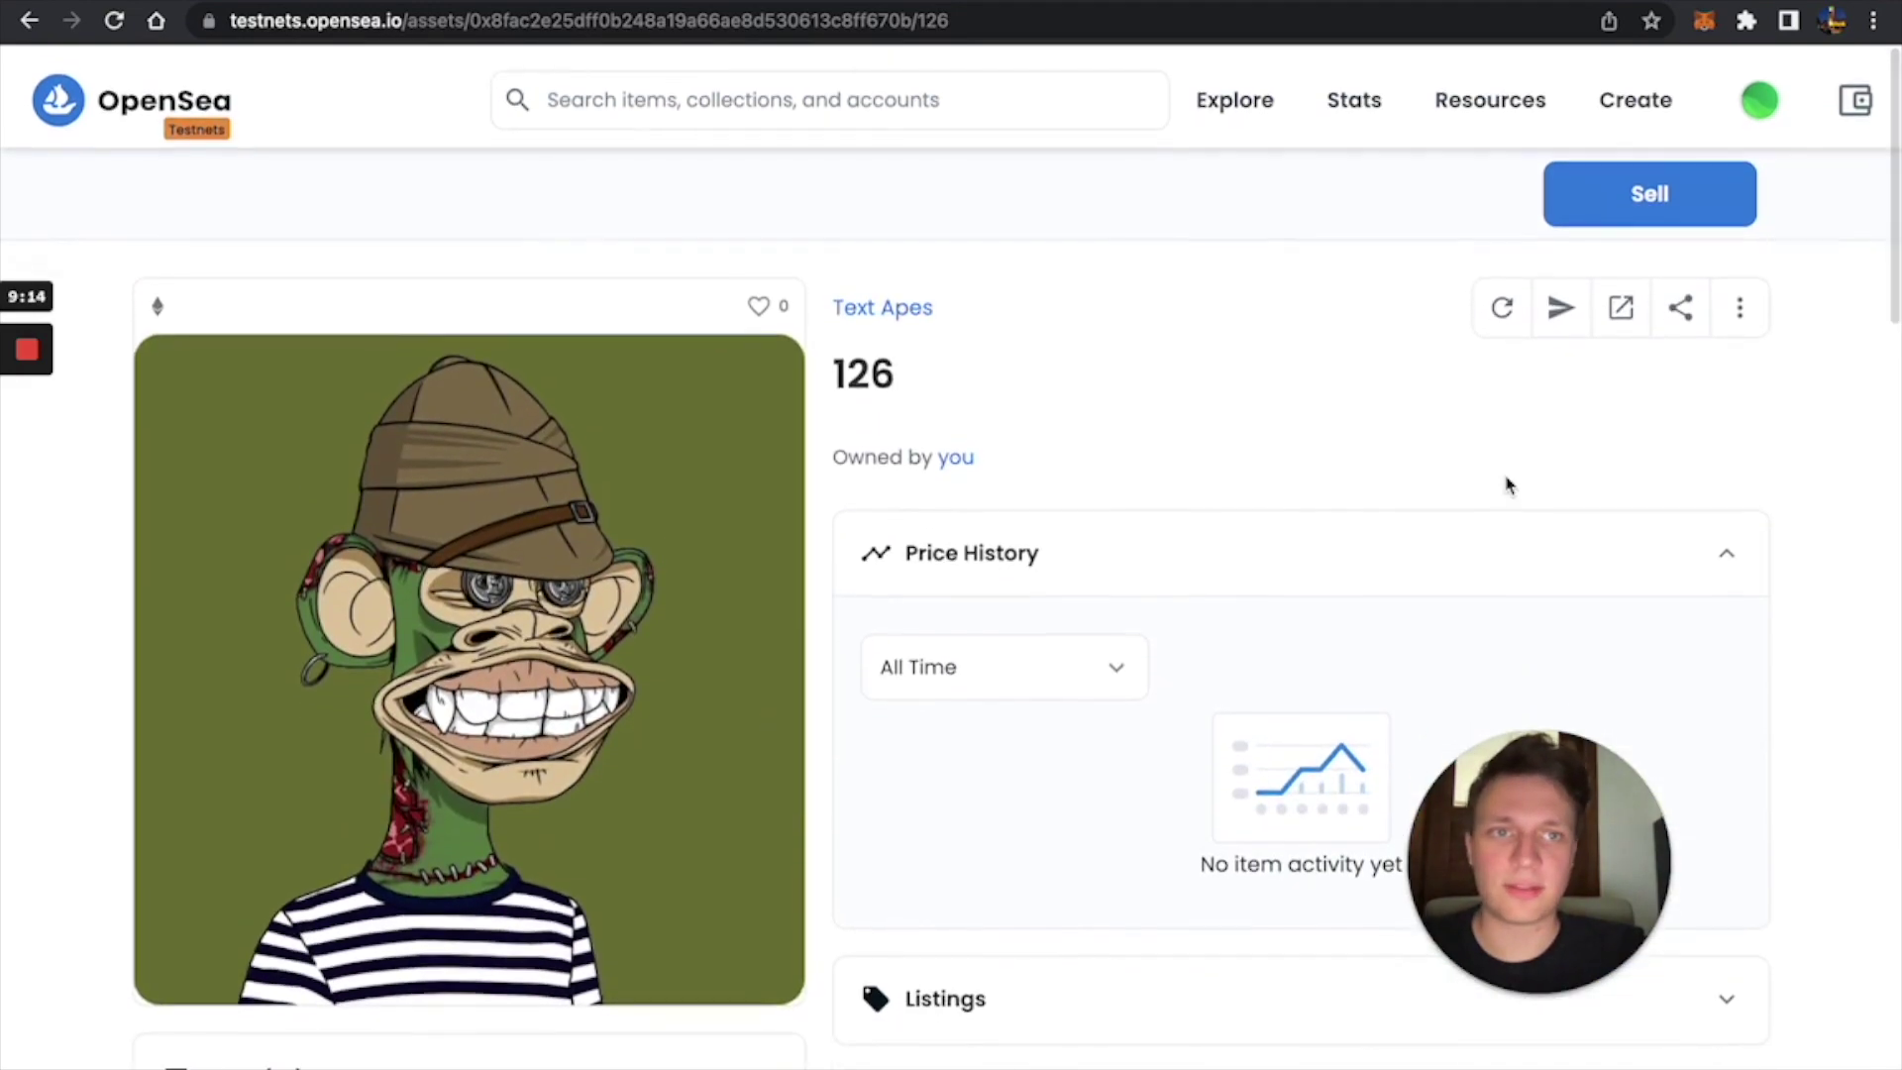
{"action": "key", "text": "ctrl+Tab"}
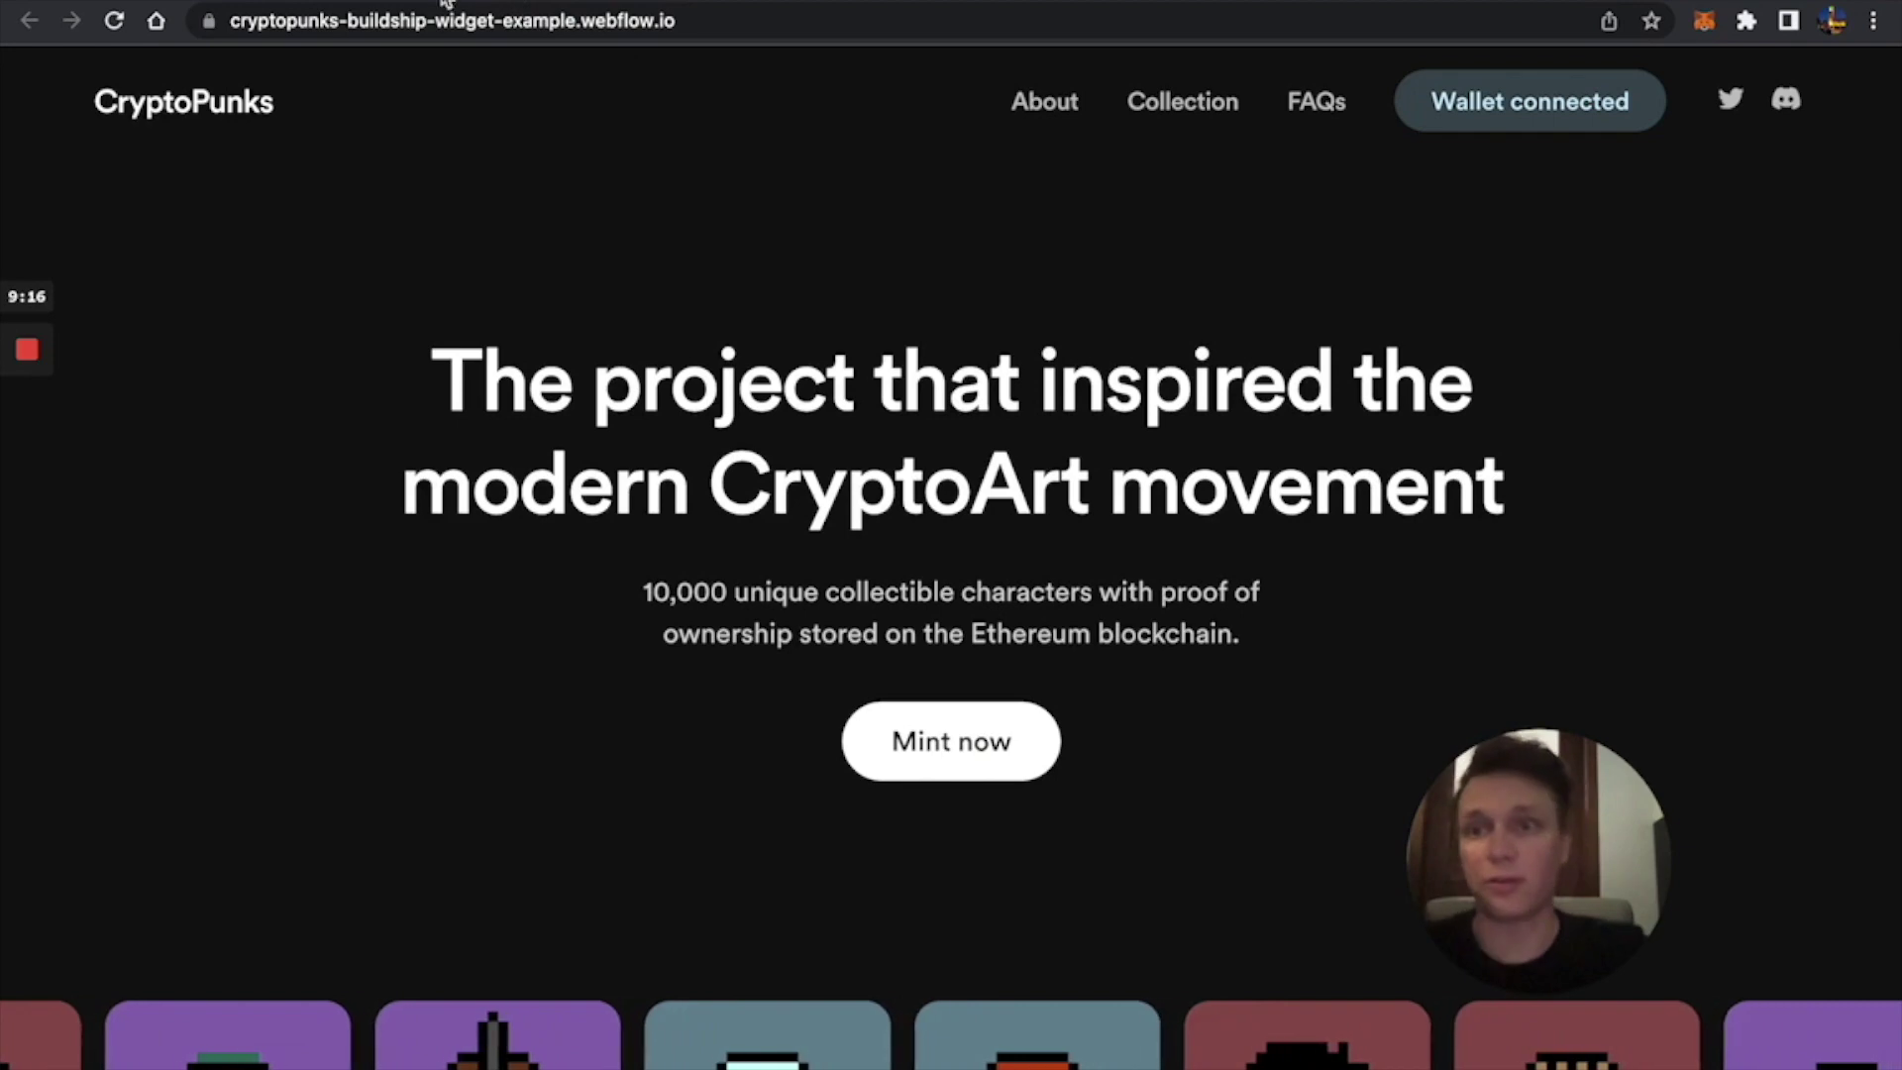
Return to the Webflow Designer, close the Publish panel, and scroll the canvas to the top.
{"action": "key", "text": "ctrl+Tab"}
{"action": "left_click", "coordinate": [1250, 397]}
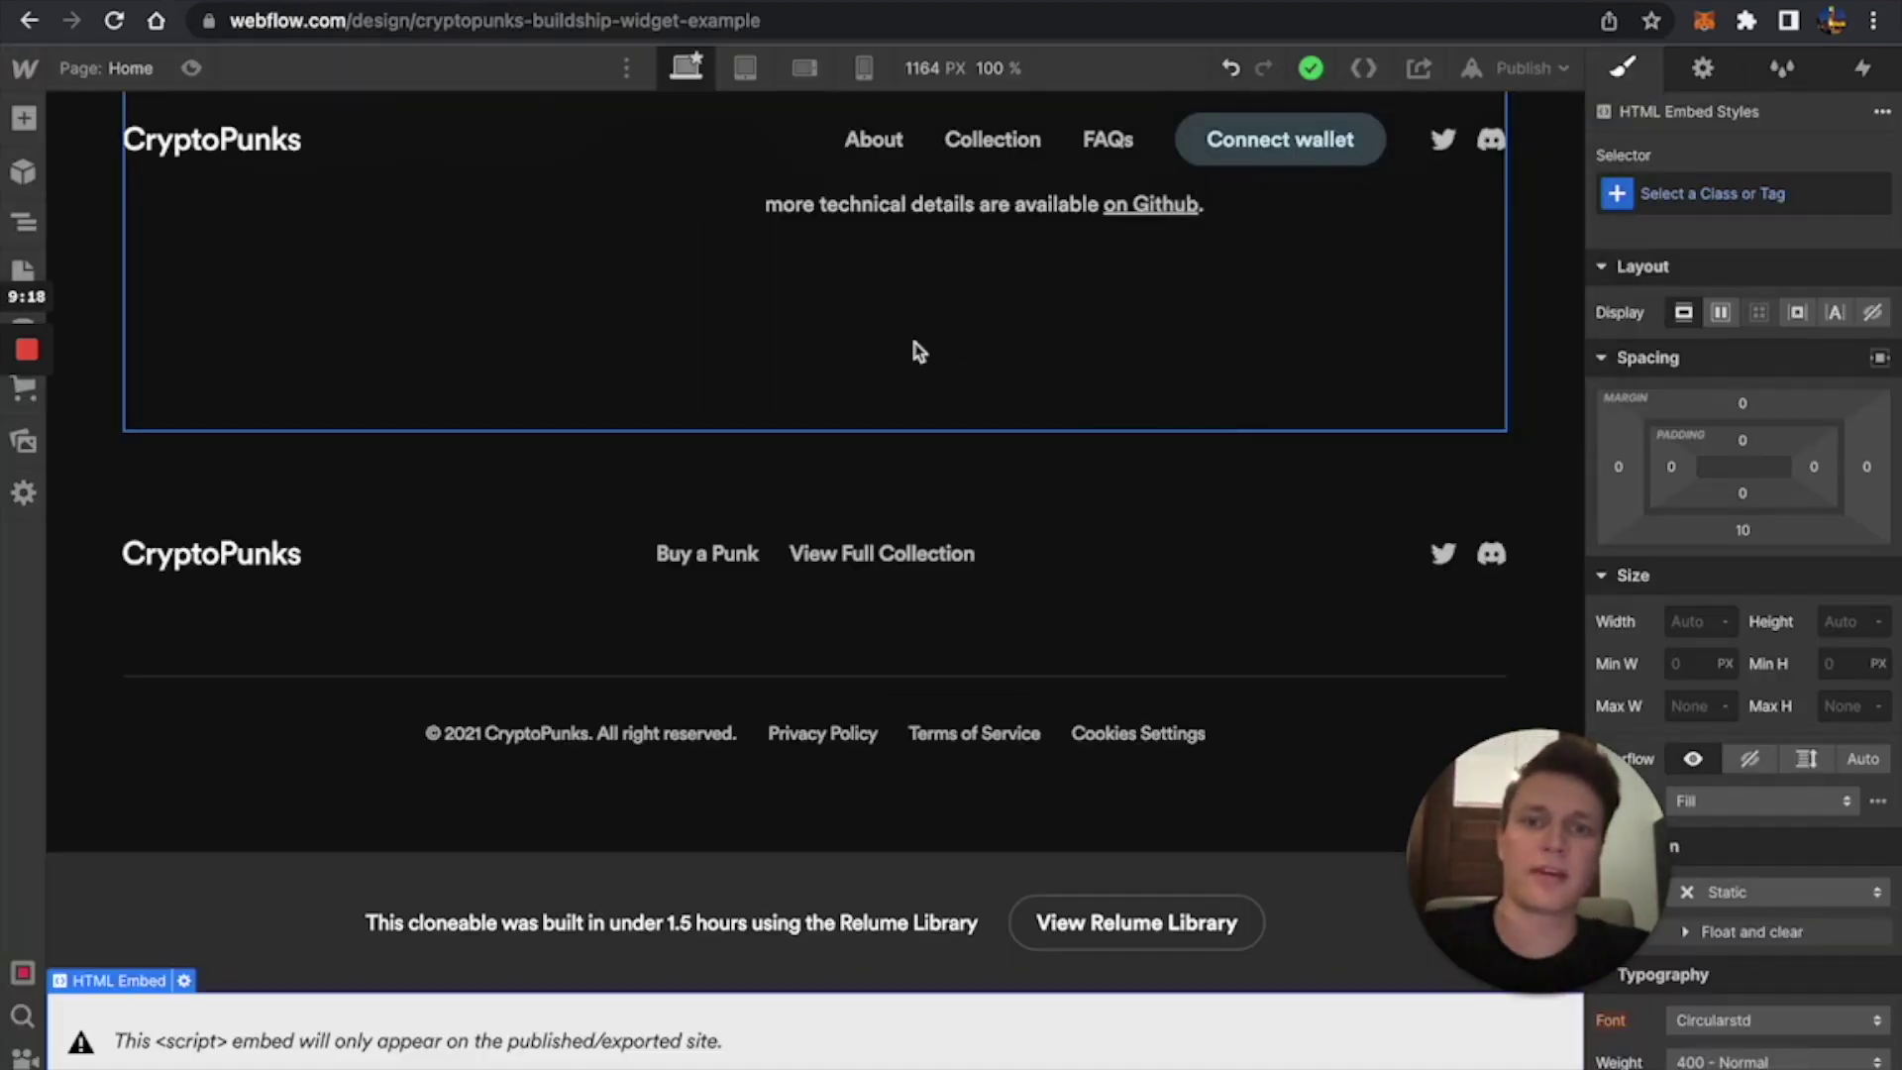
{"action": "scroll", "coordinate": [912, 348], "scroll_direction": "up", "scroll_amount": 15}
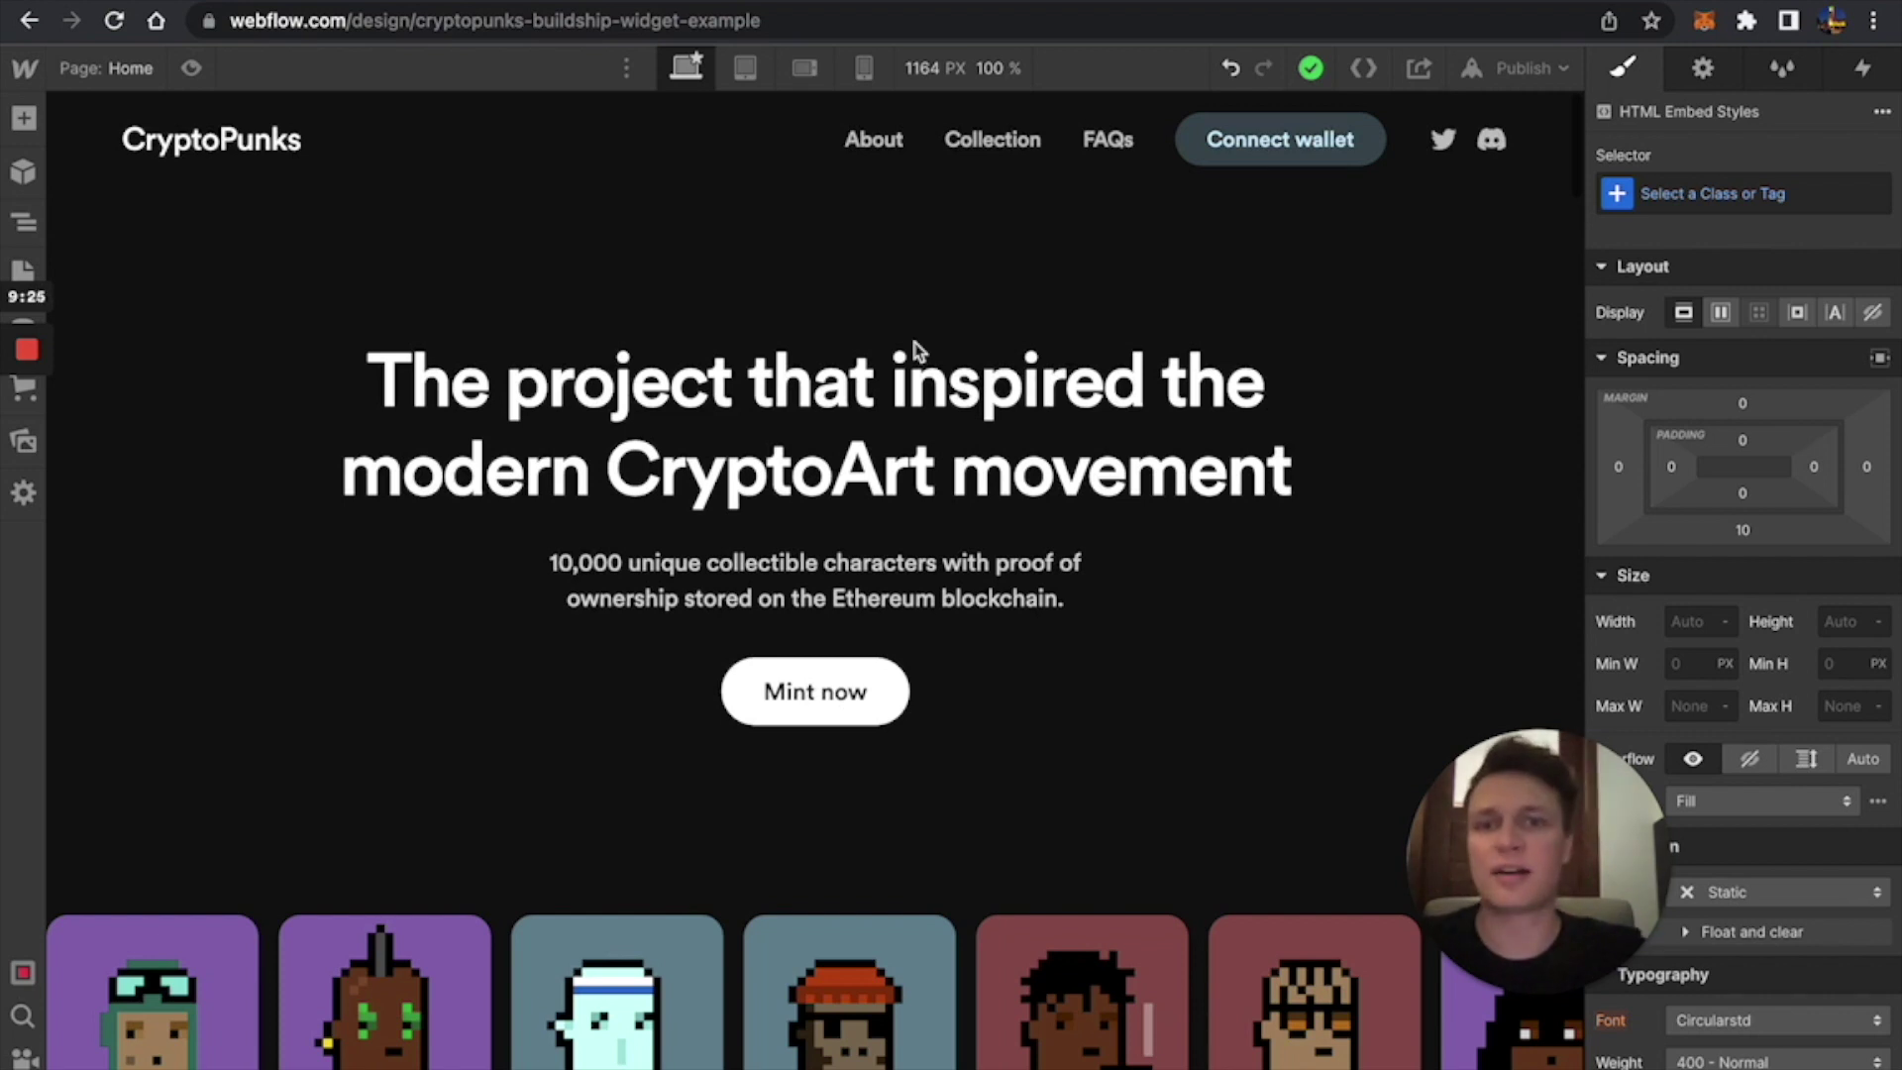
Locate the IS_TESTNET: true setting in the Buildship docs' embed snippet.
{"action": "key", "text": "ctrl+Tab"}
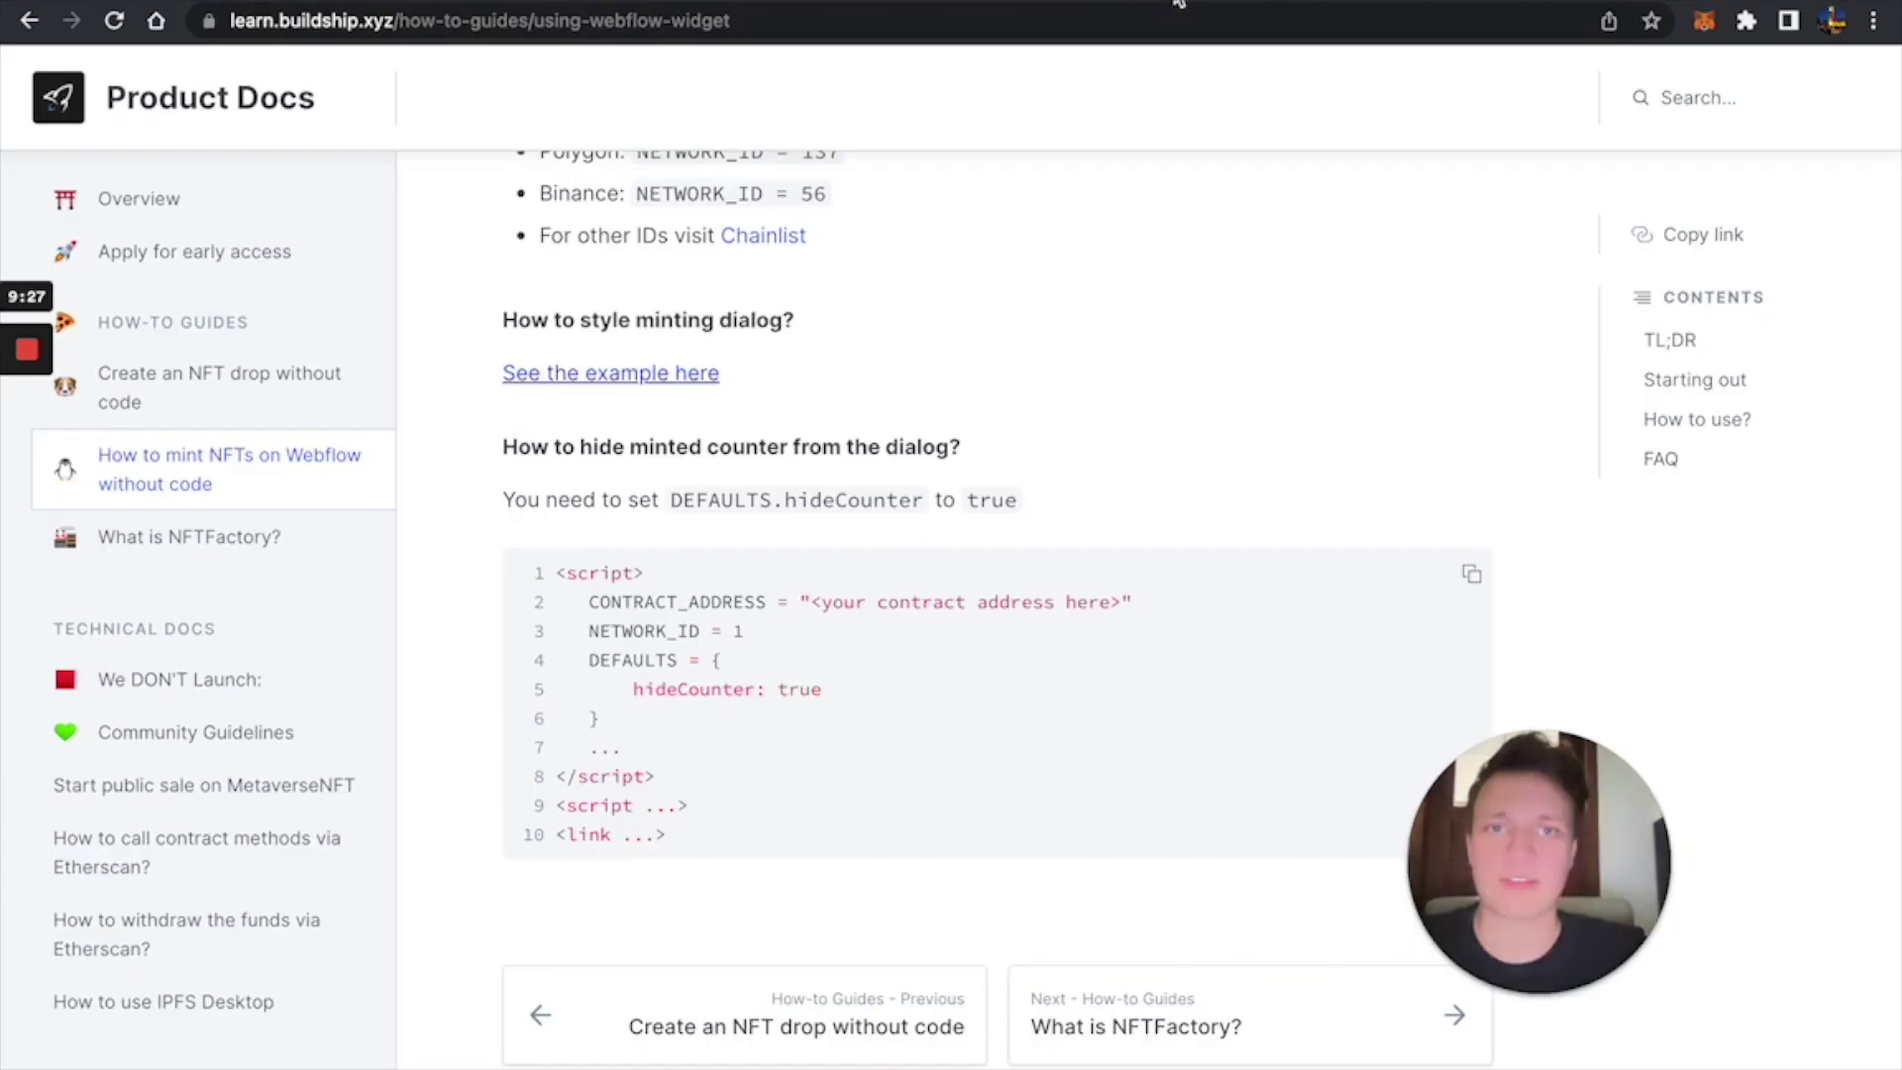
{"action": "key", "text": "ctrl+Tab"}
{"action": "key", "text": "ctrl+shift+Tab"}
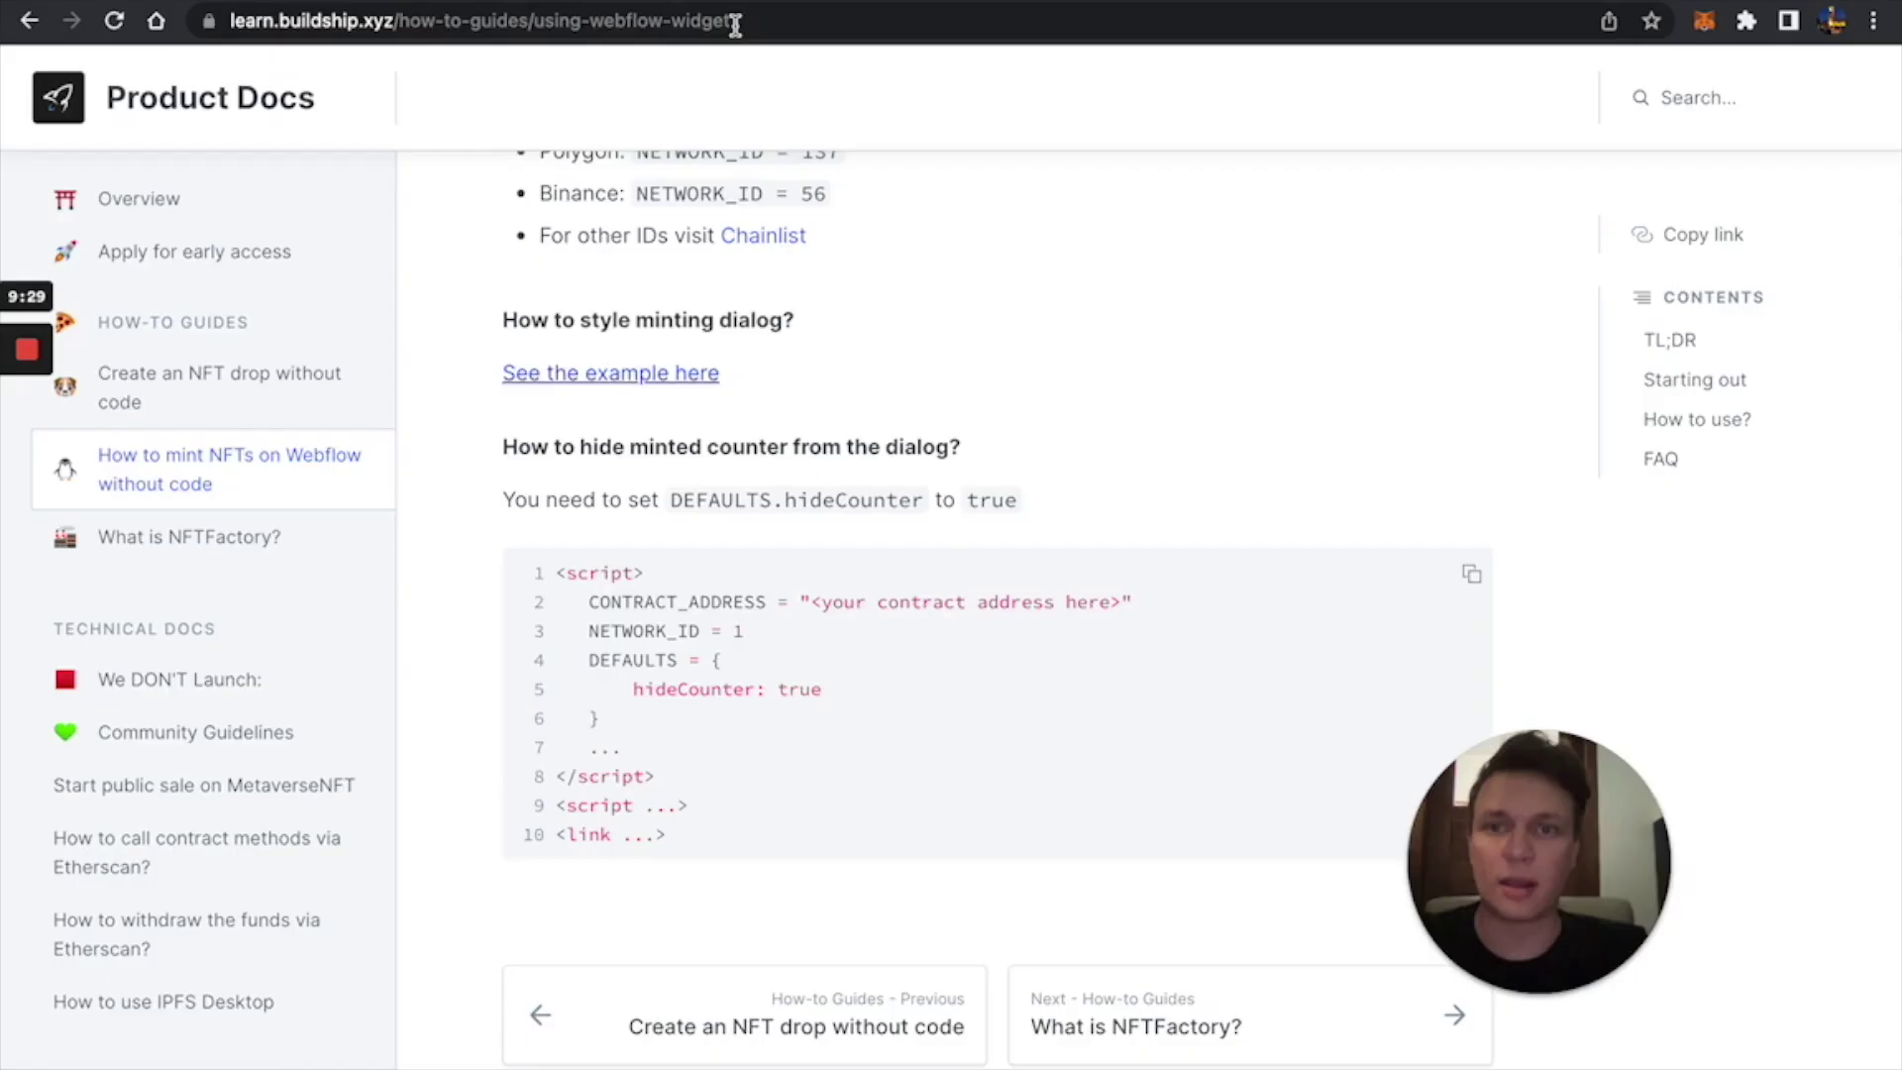
{"action": "scroll", "coordinate": [705, 407], "scroll_direction": "up", "scroll_amount": 6}
{"action": "scroll", "coordinate": [705, 407], "scroll_direction": "up", "scroll_amount": 15}
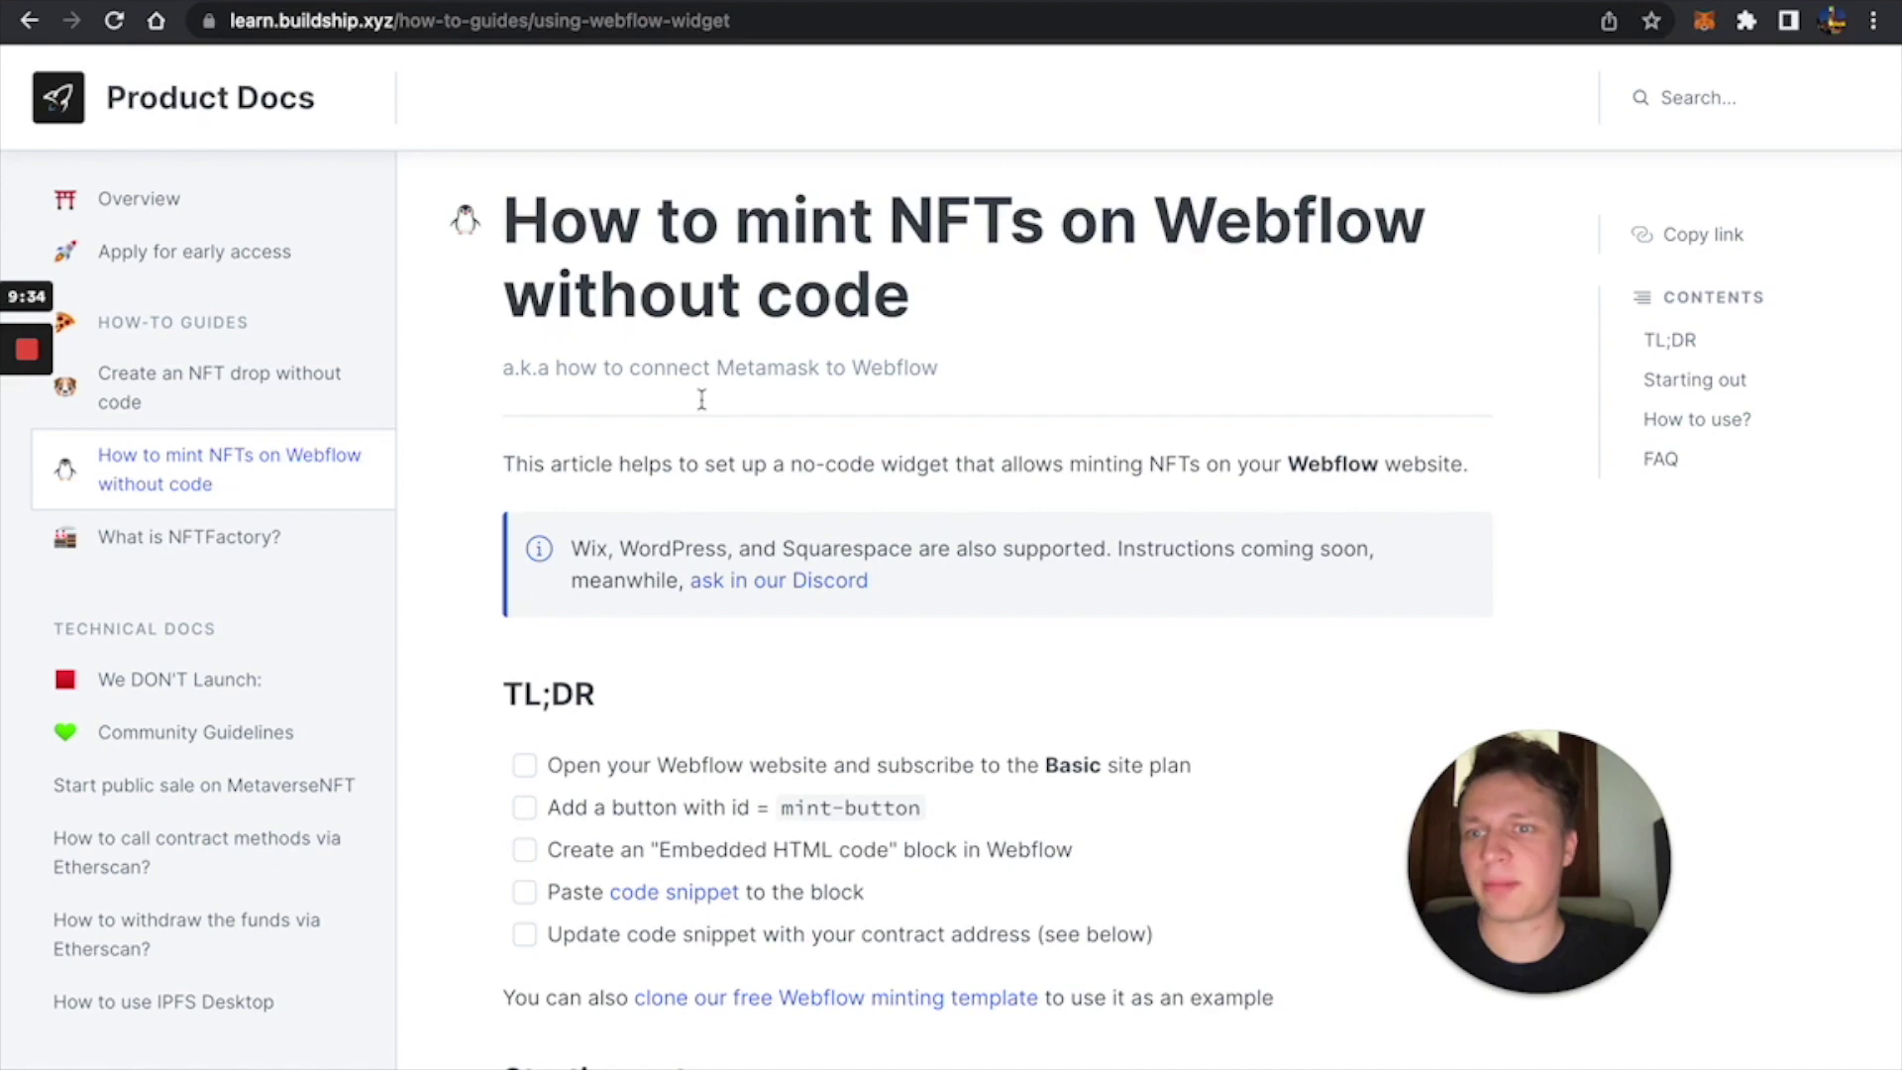
{"action": "scroll", "coordinate": [703, 404], "scroll_direction": "down", "scroll_amount": 20}
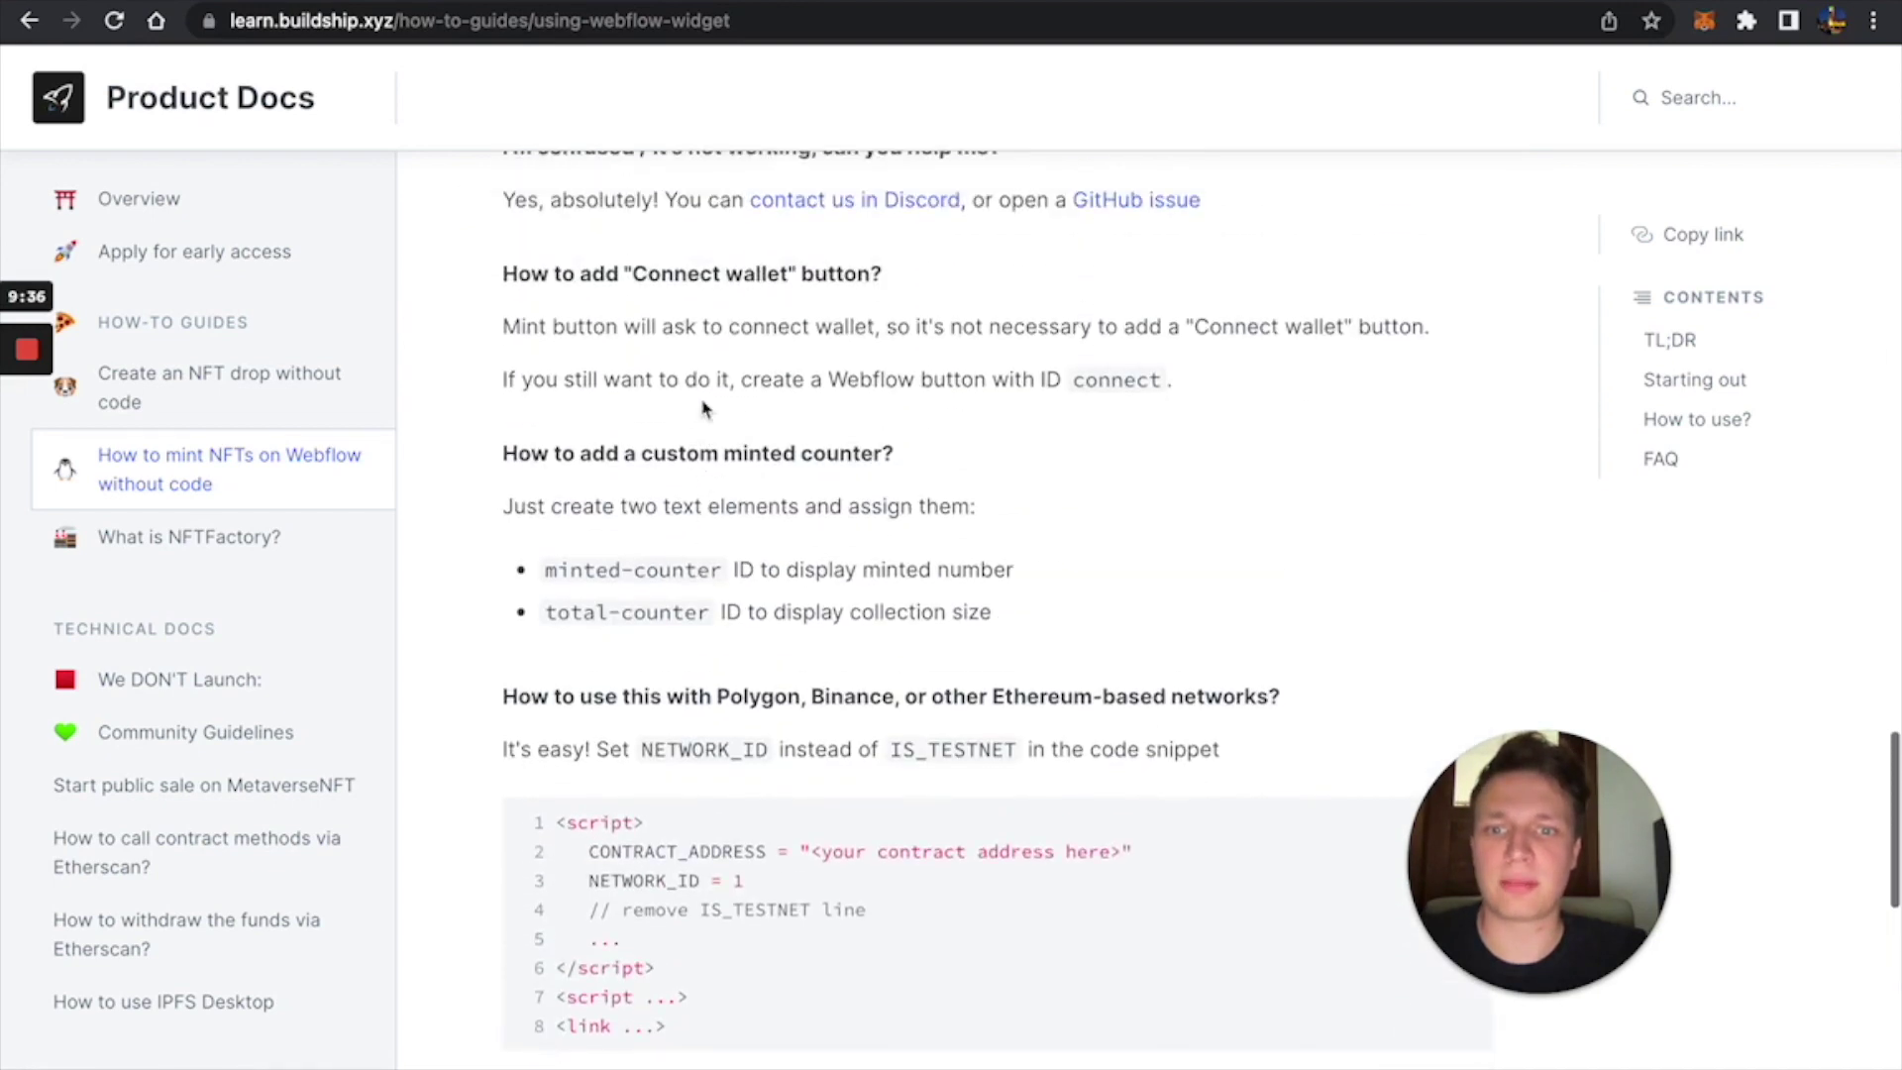
{"action": "scroll", "coordinate": [704, 406], "scroll_direction": "up", "scroll_amount": 1}
{"action": "scroll", "coordinate": [703, 406], "scroll_direction": "down", "scroll_amount": 2}
{"action": "scroll", "coordinate": [704, 406], "scroll_direction": "up", "scroll_amount": 7}
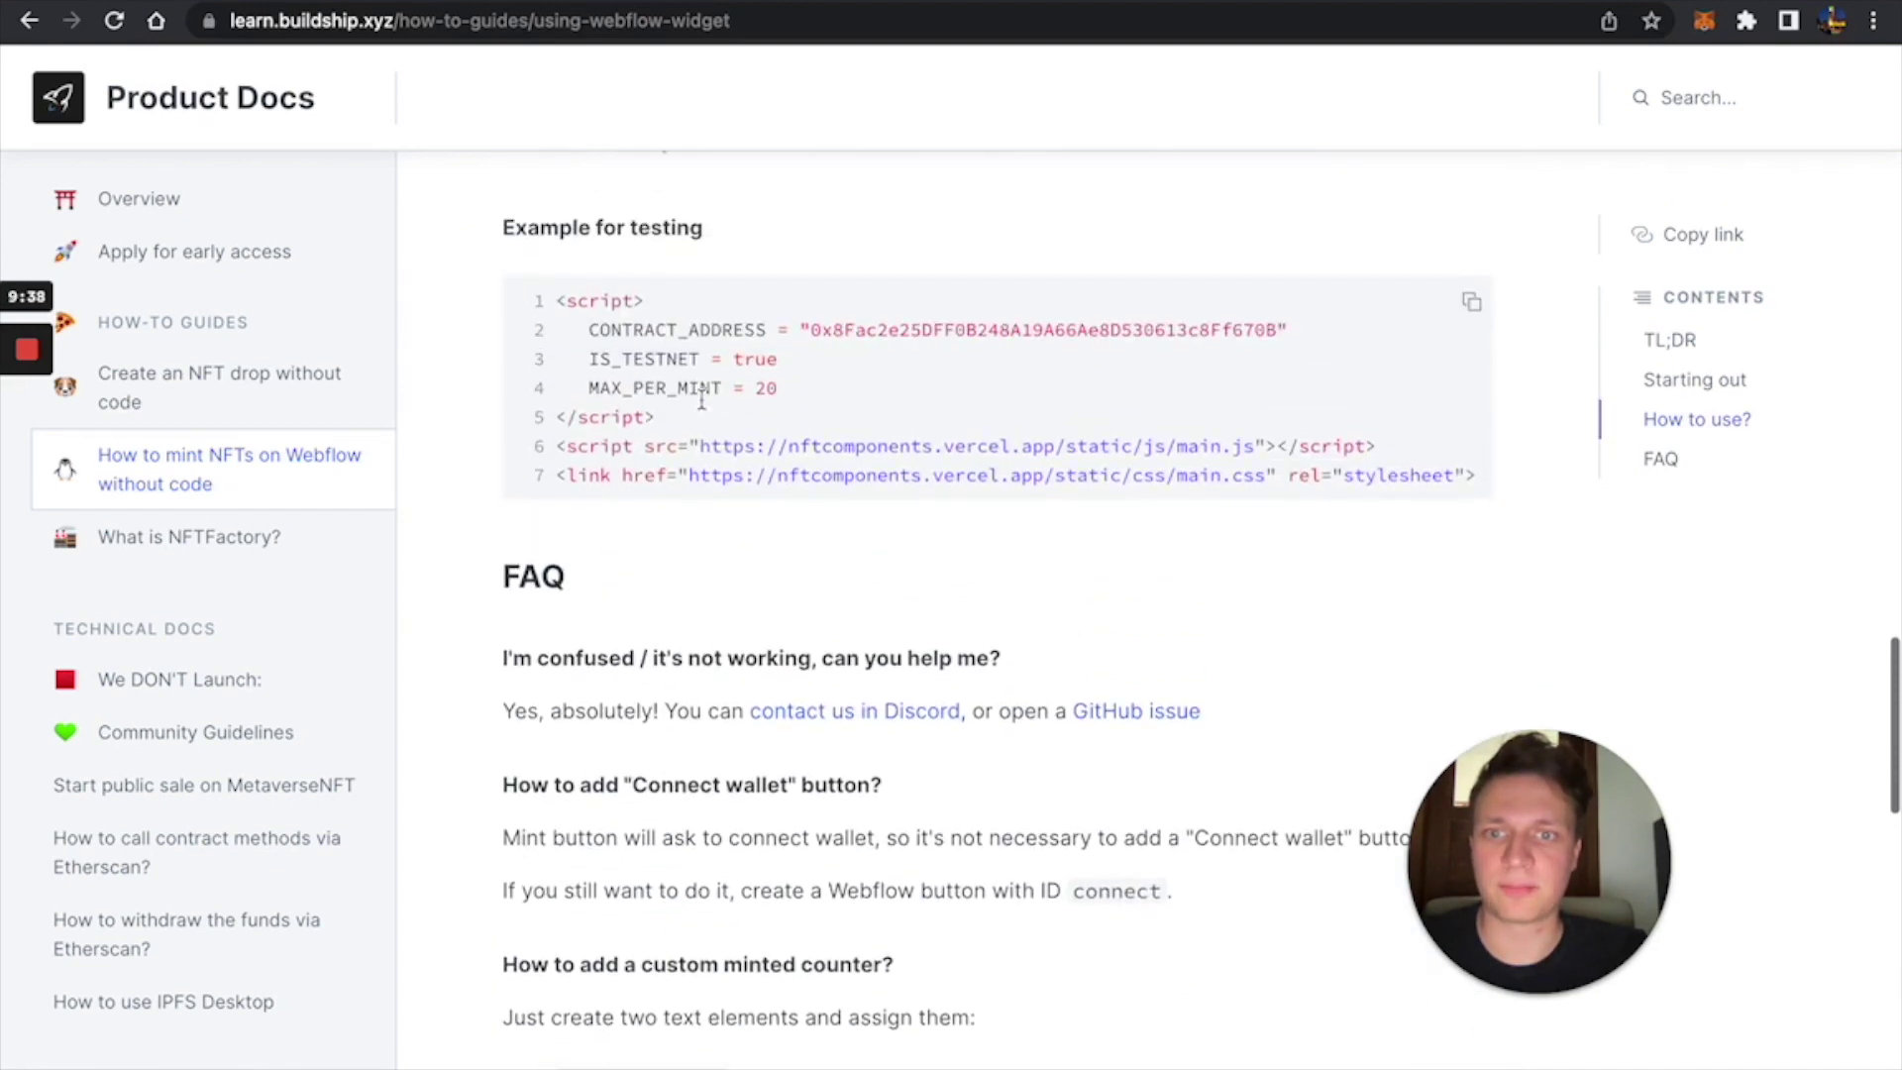
{"action": "scroll", "coordinate": [702, 399], "scroll_direction": "up", "scroll_amount": 2}
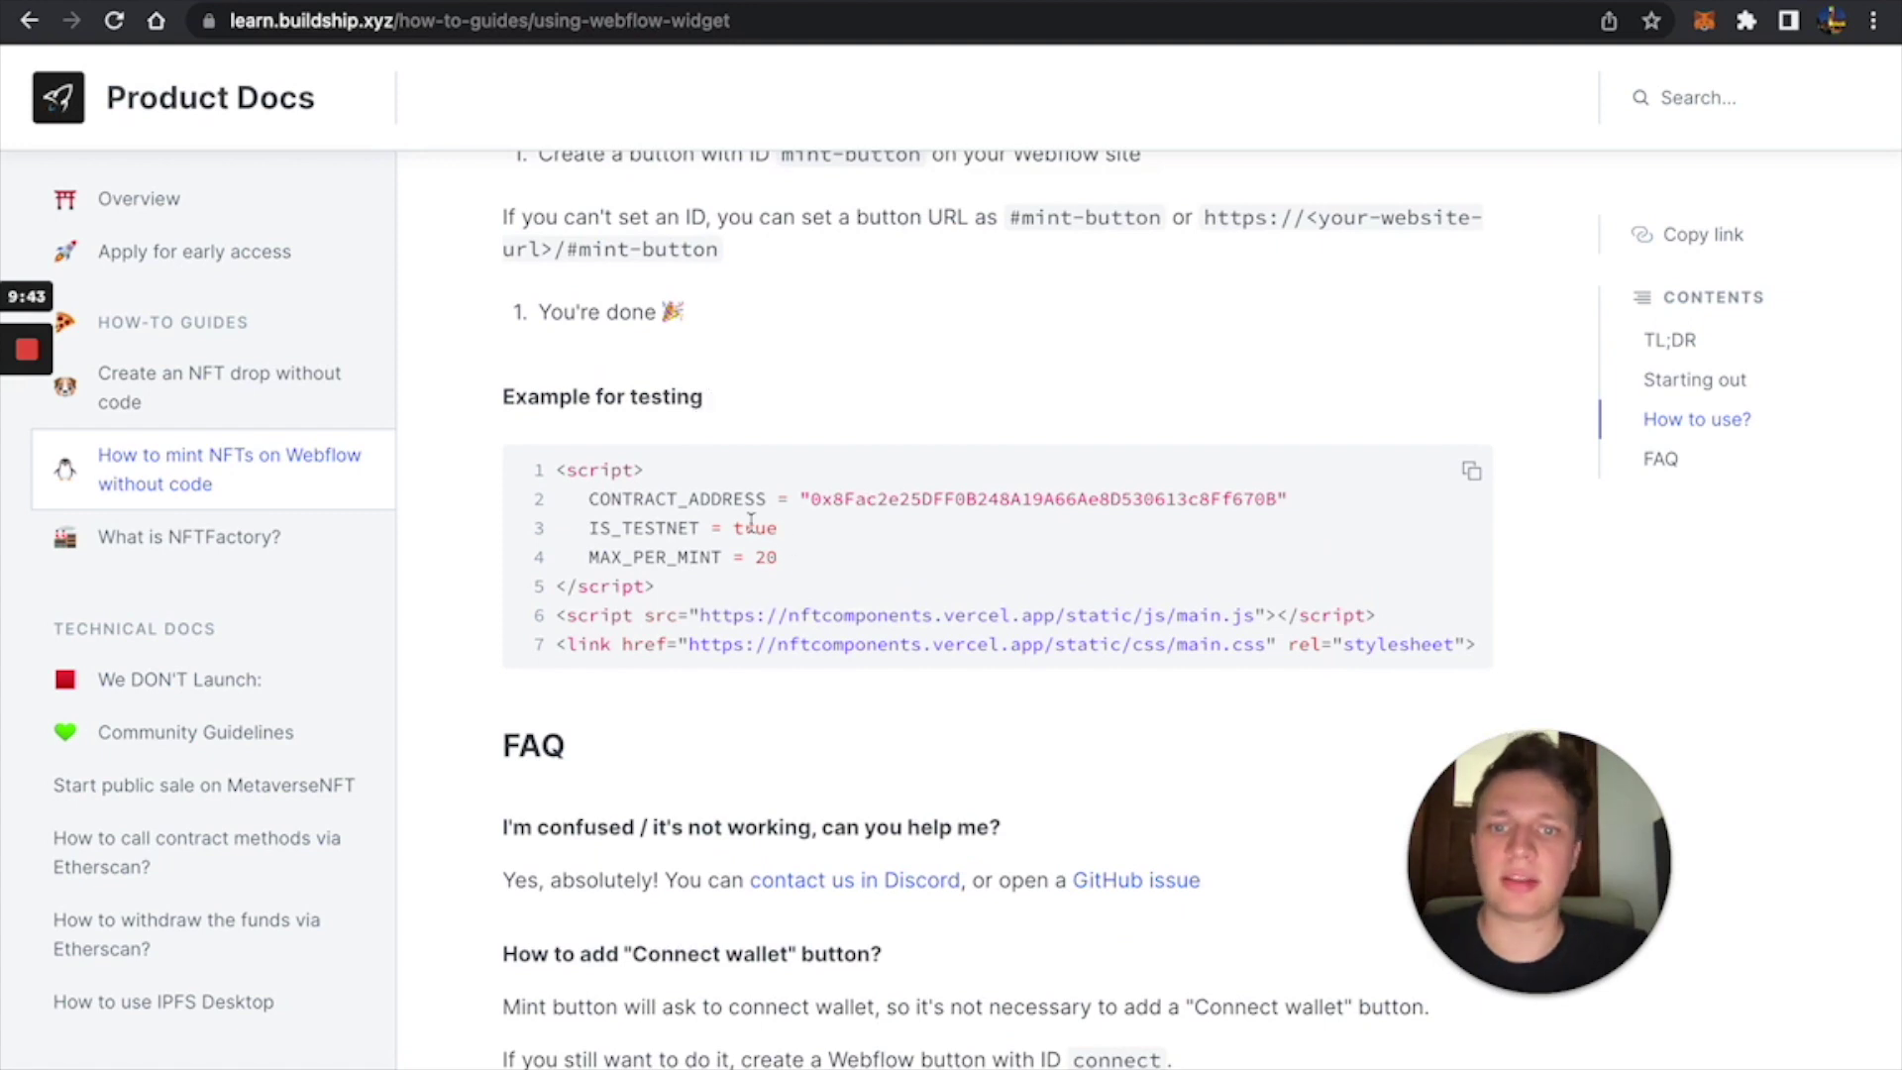
{"action": "double_click", "coordinate": [751, 527]}
Read the section on replacing IS_TESTNET with NETWORK_ID and open the Chainlist link.
{"action": "scroll", "coordinate": [885, 499], "scroll_direction": "down", "scroll_amount": 10}
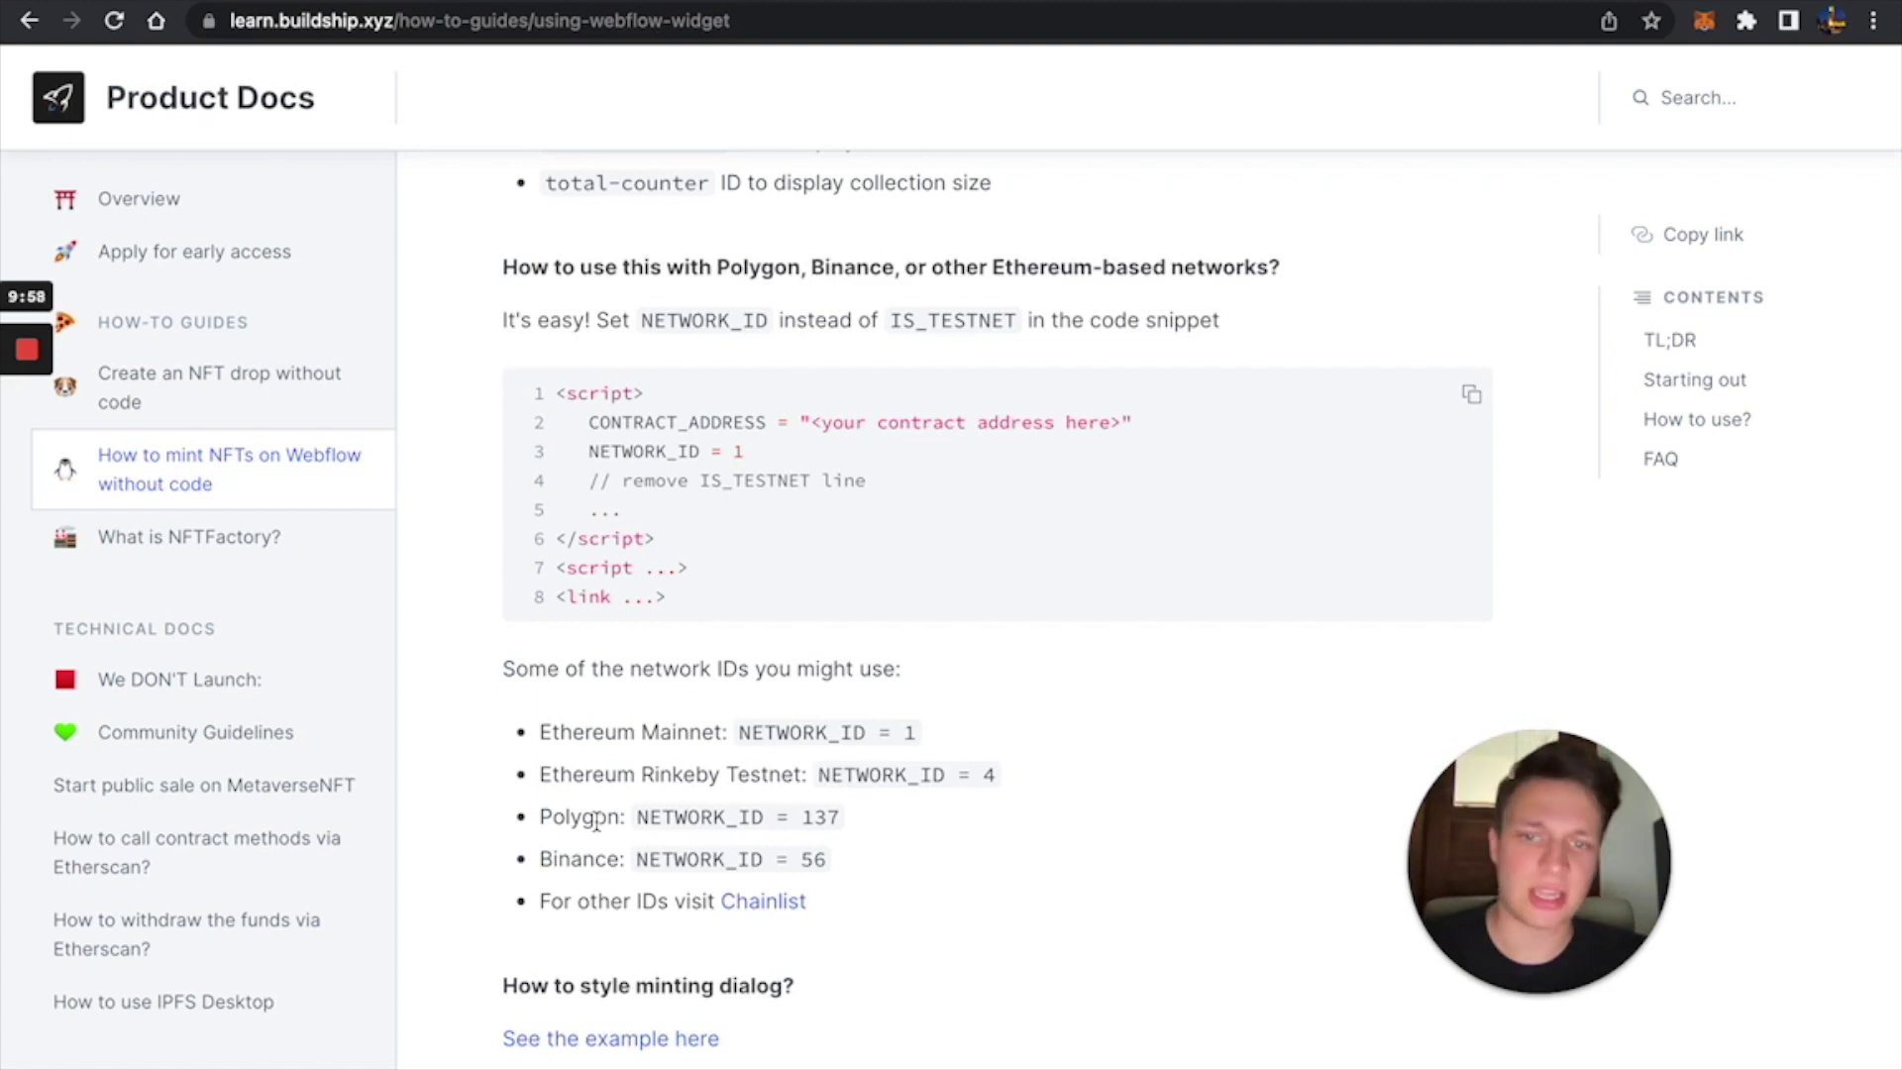
{"action": "triple_click", "coordinate": [709, 484]}
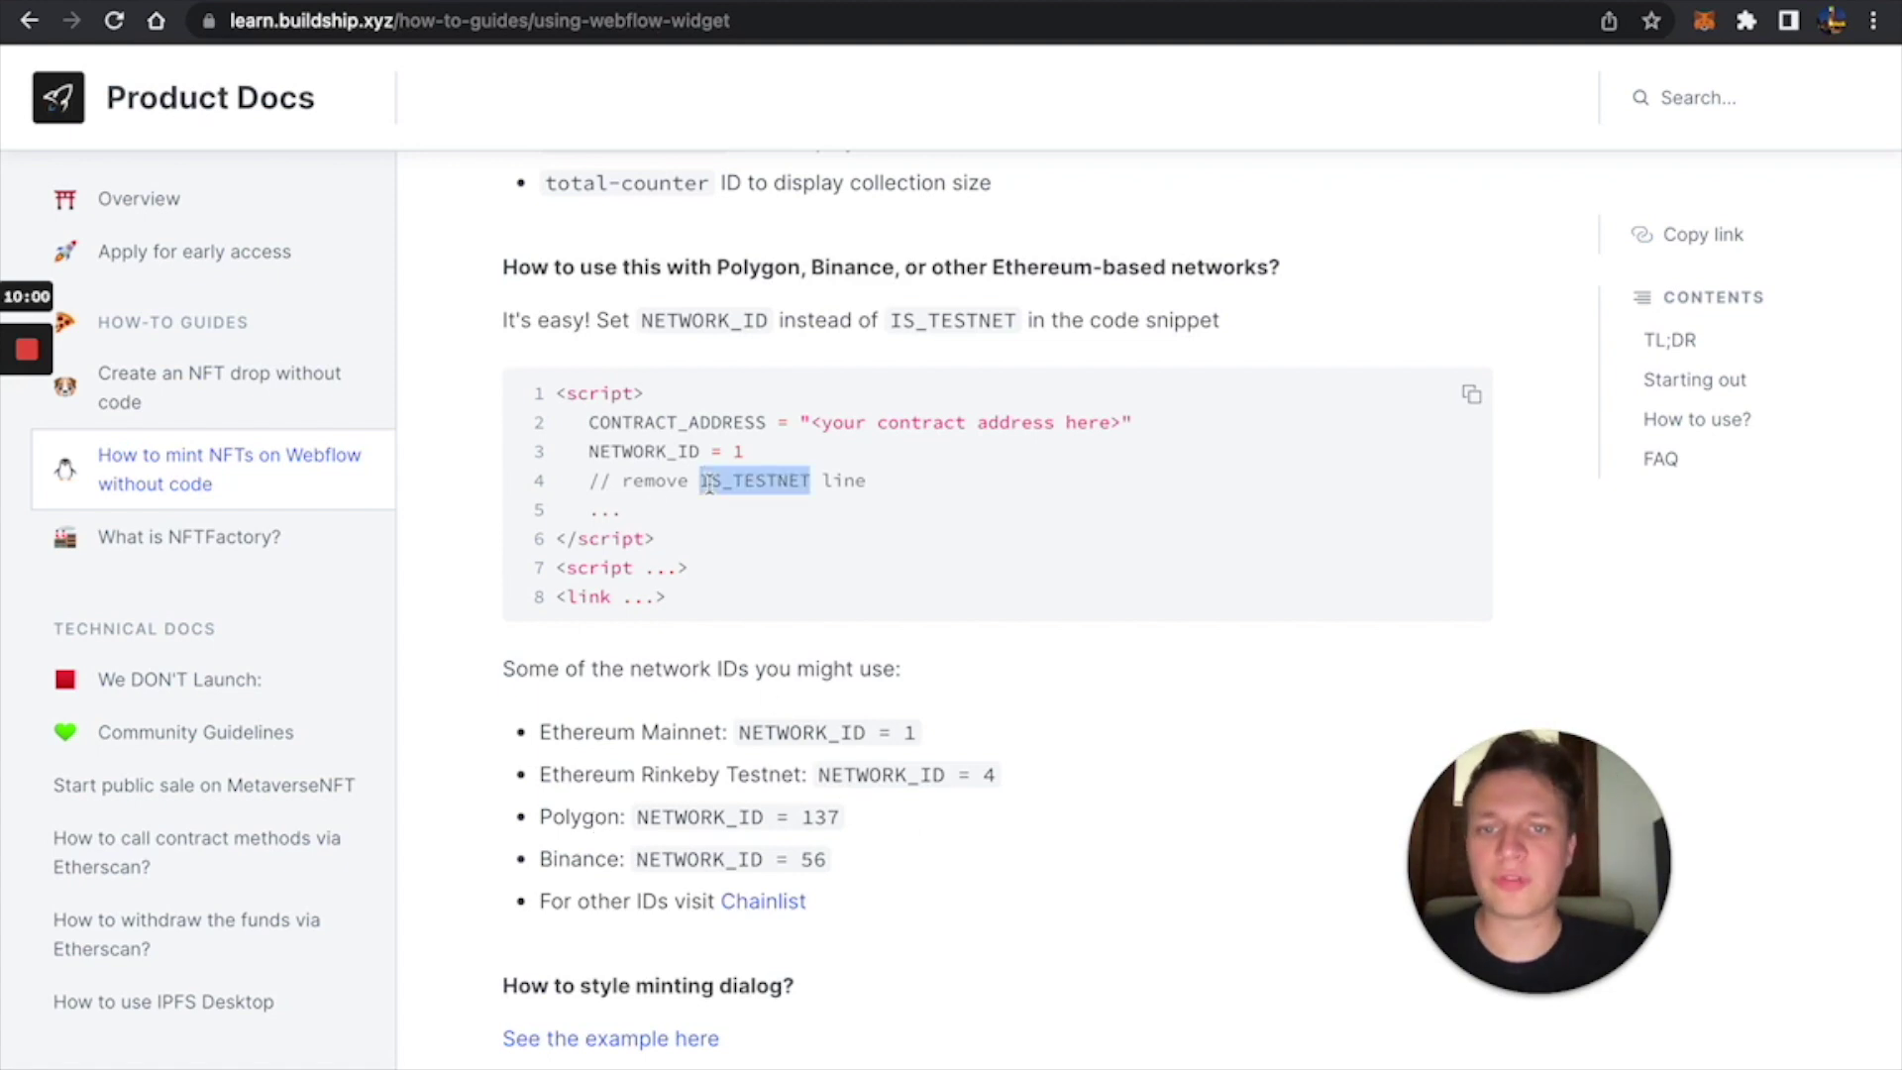
{"action": "left_click", "coordinate": [780, 477]}
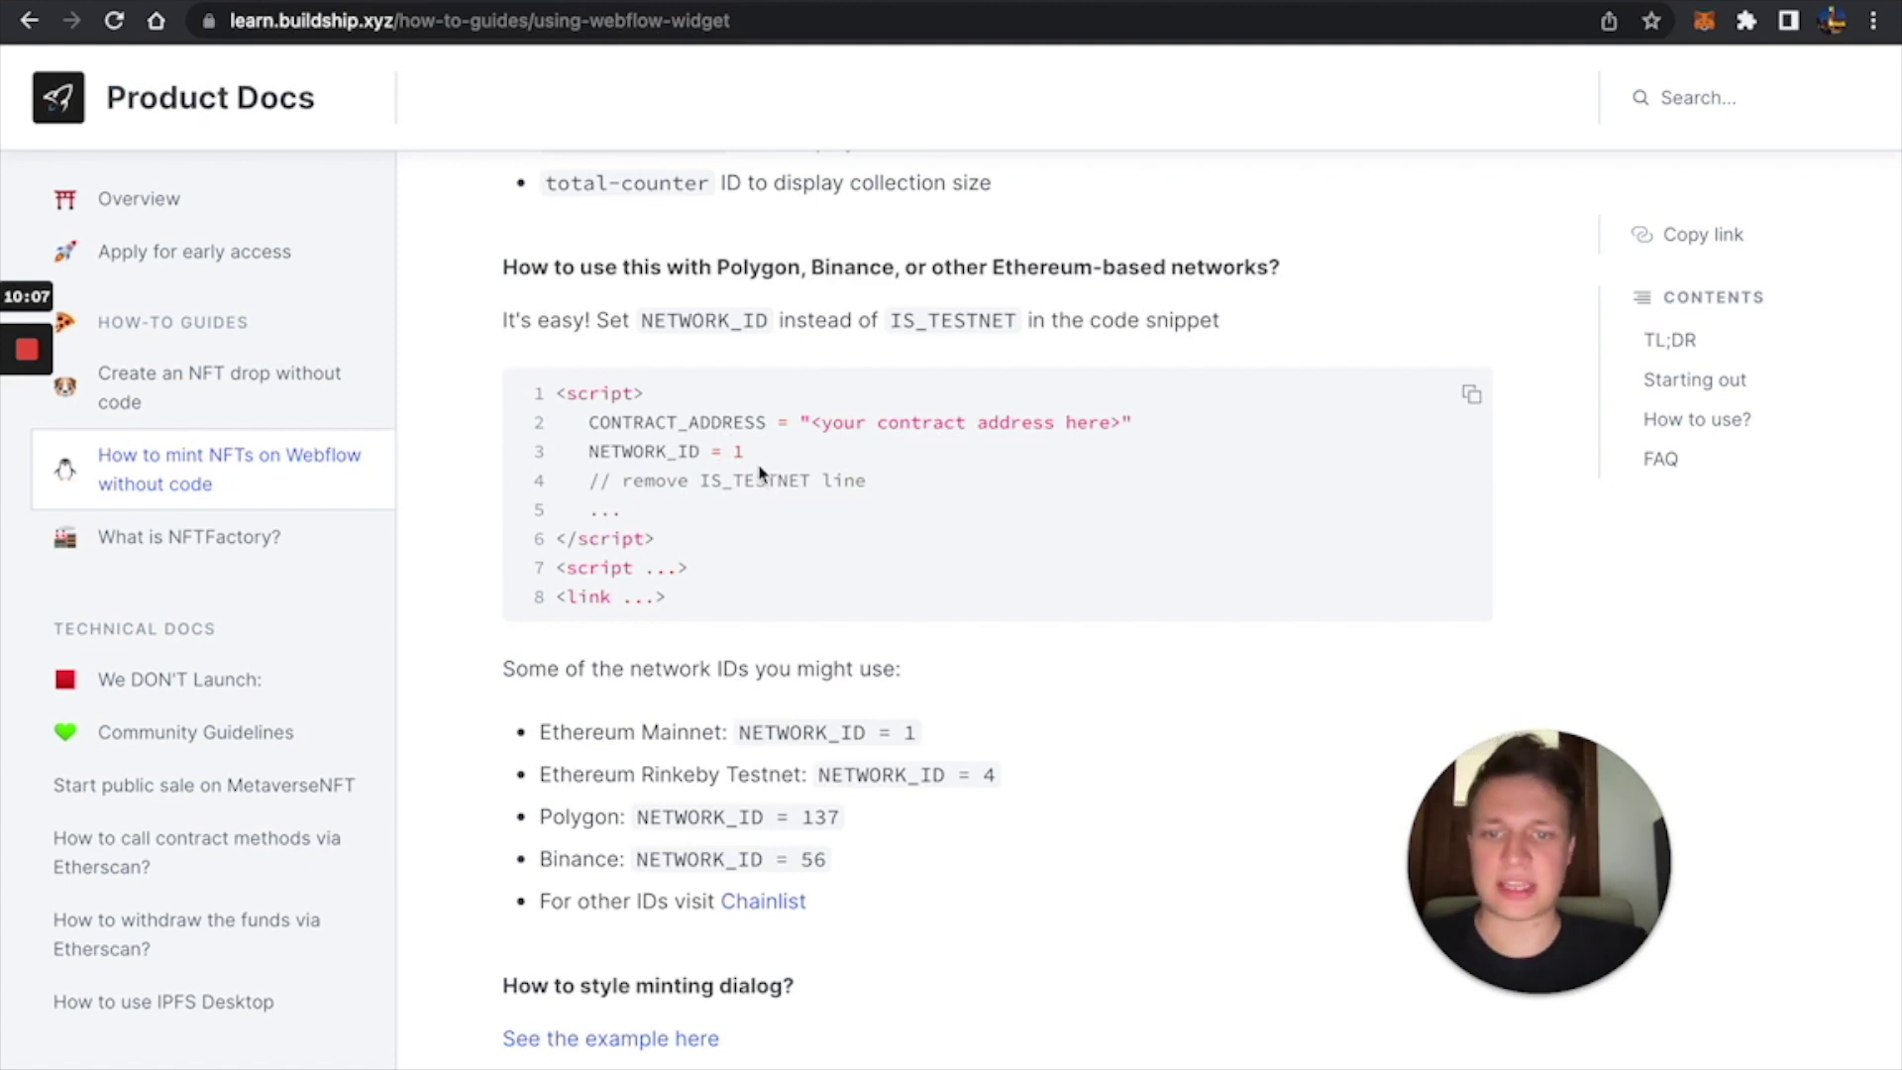
{"action": "left_click", "coordinate": [791, 899]}
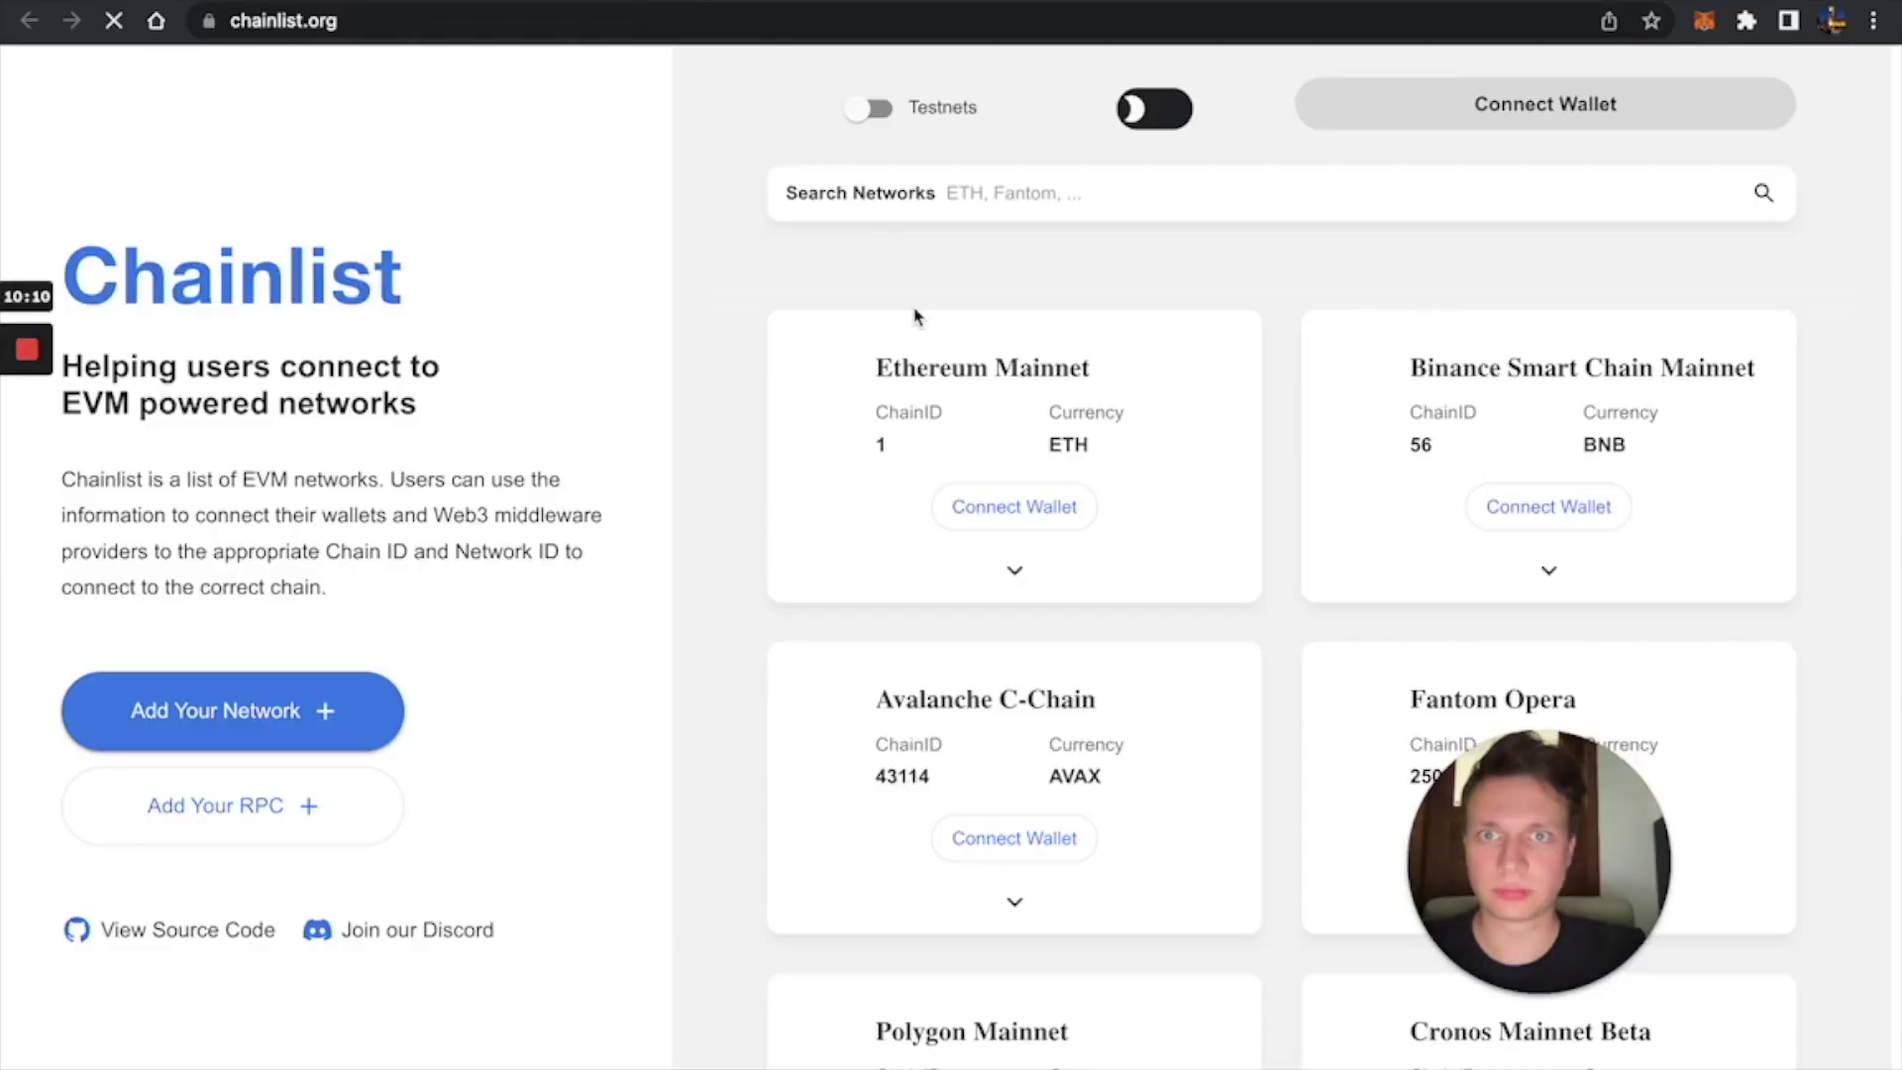
Search Chainlist for 'po' to find Polygon Mainnet's ChainID 137, then mark NETWORK_ID in the docs.
{"action": "left_click", "coordinate": [1009, 195]}
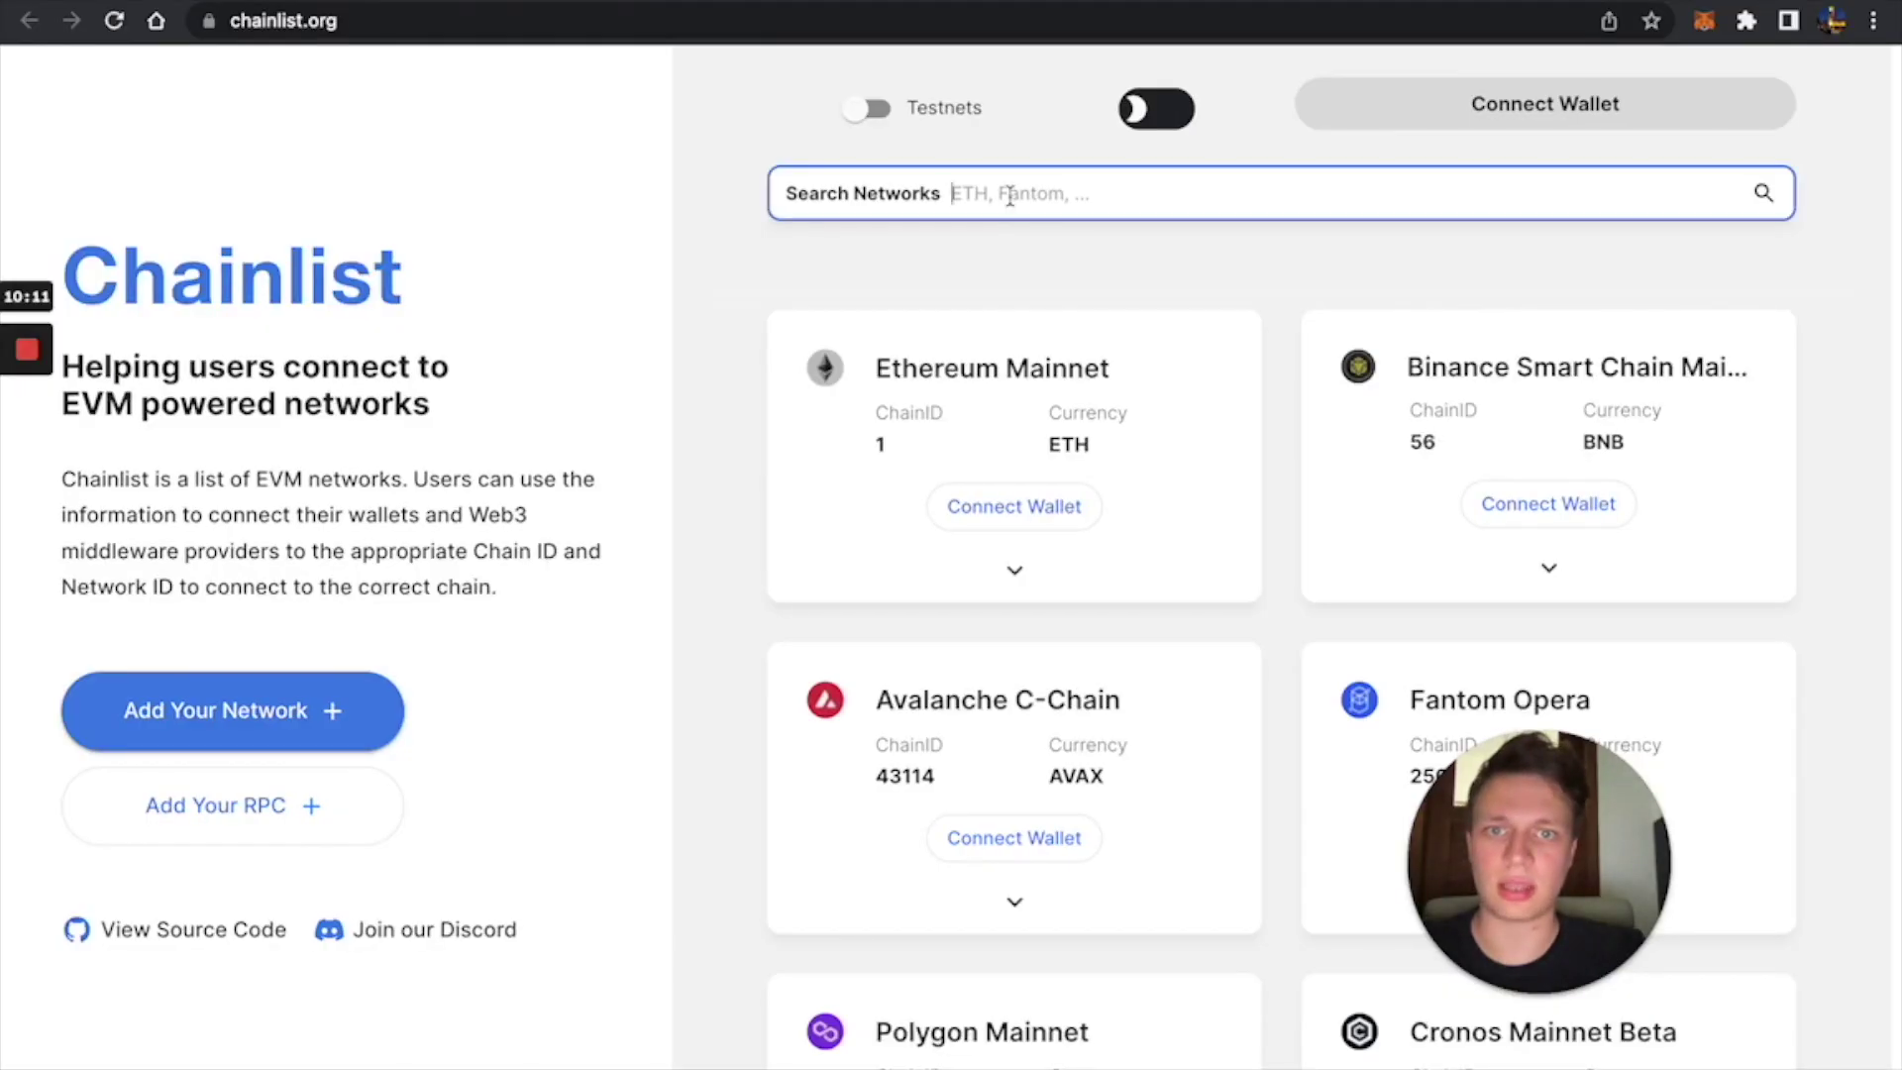
{"action": "type", "text": "polygon"}
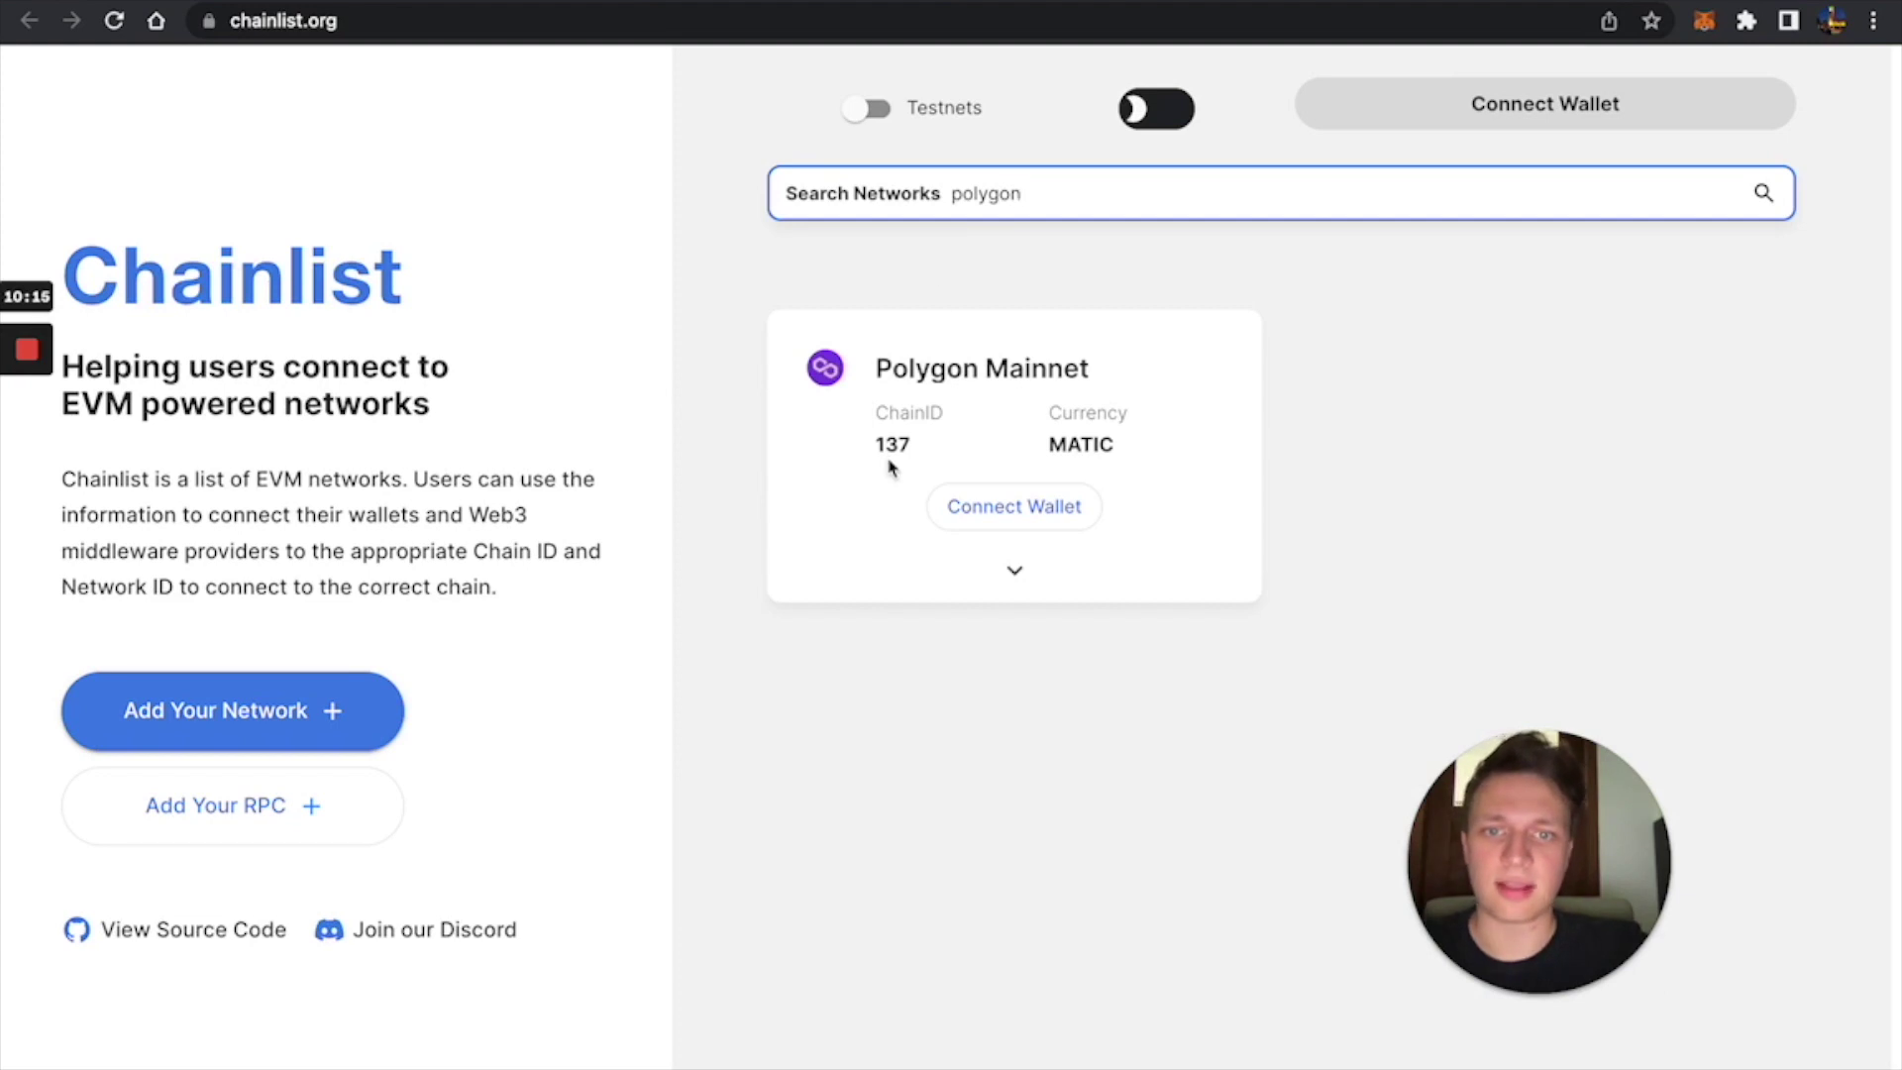
{"action": "double_click", "coordinate": [892, 445]}
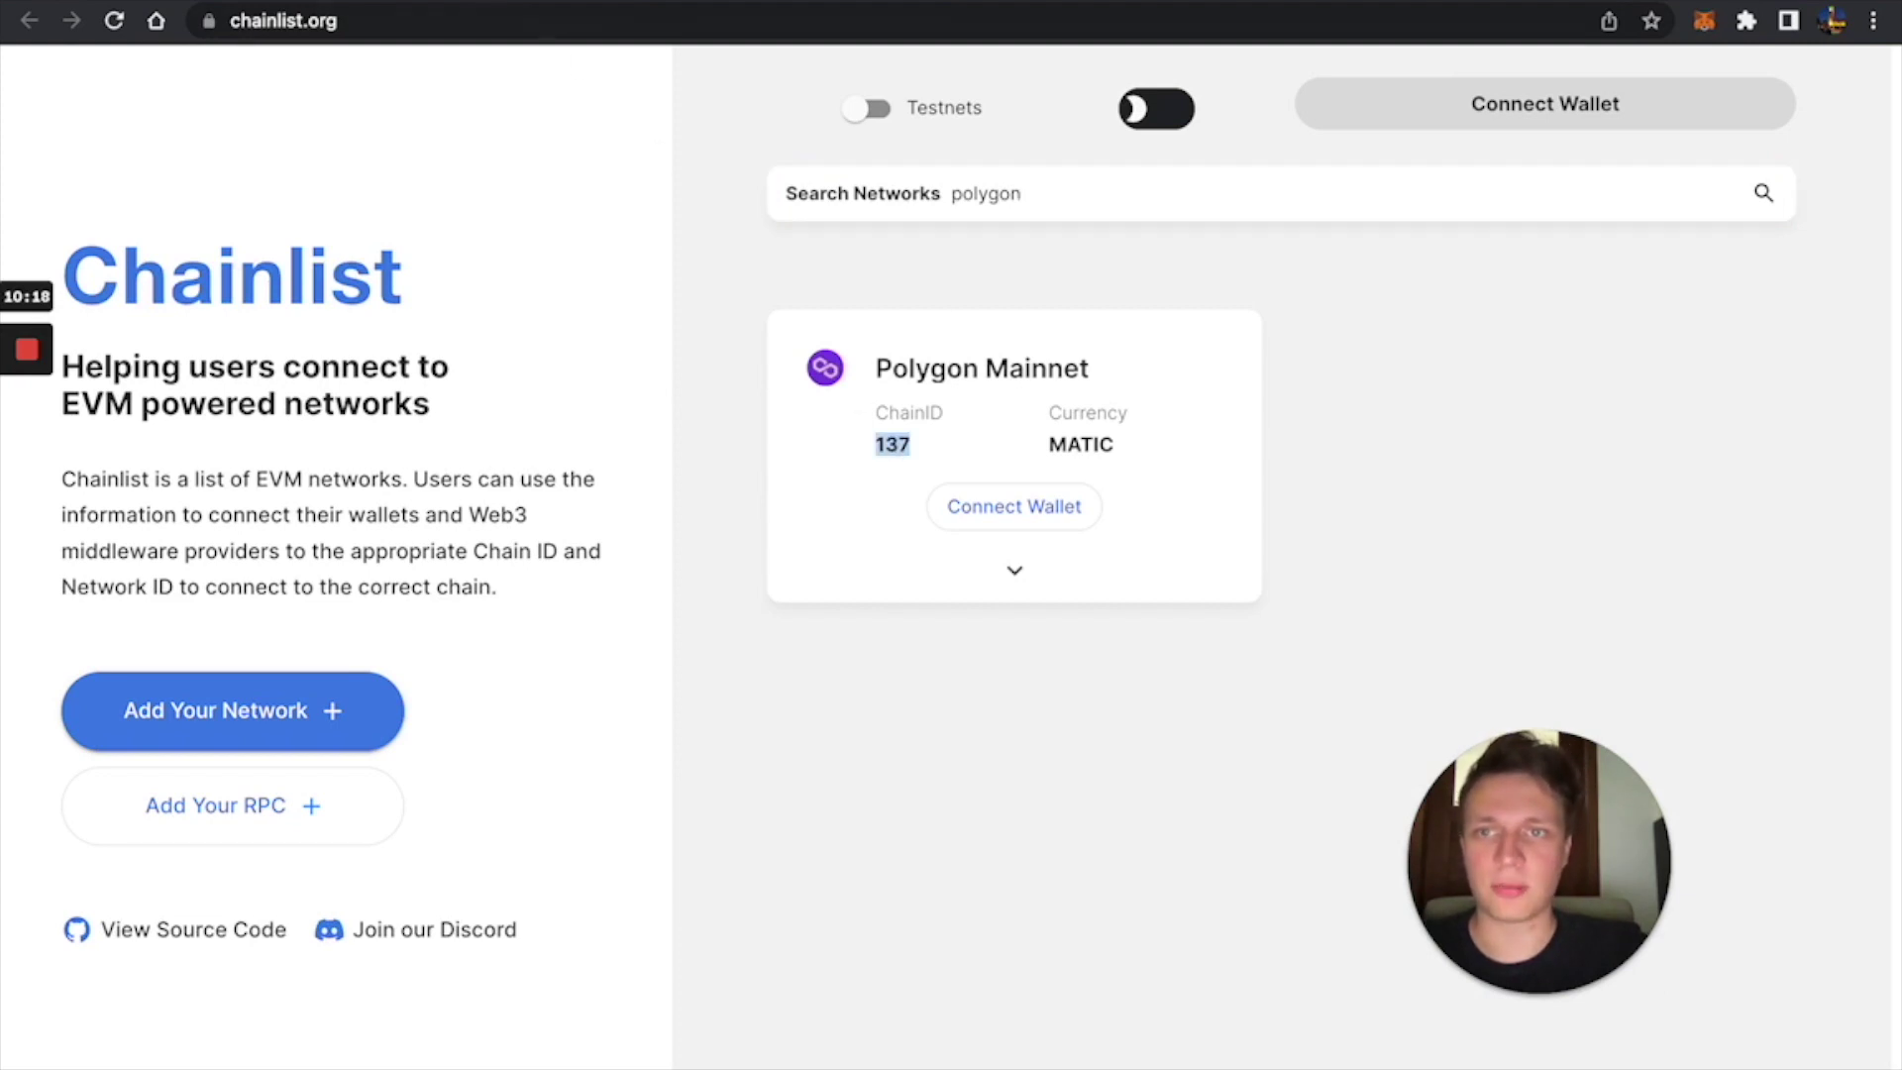
{"action": "key", "text": "ctrl+Tab"}
{"action": "double_click", "coordinate": [738, 451]}
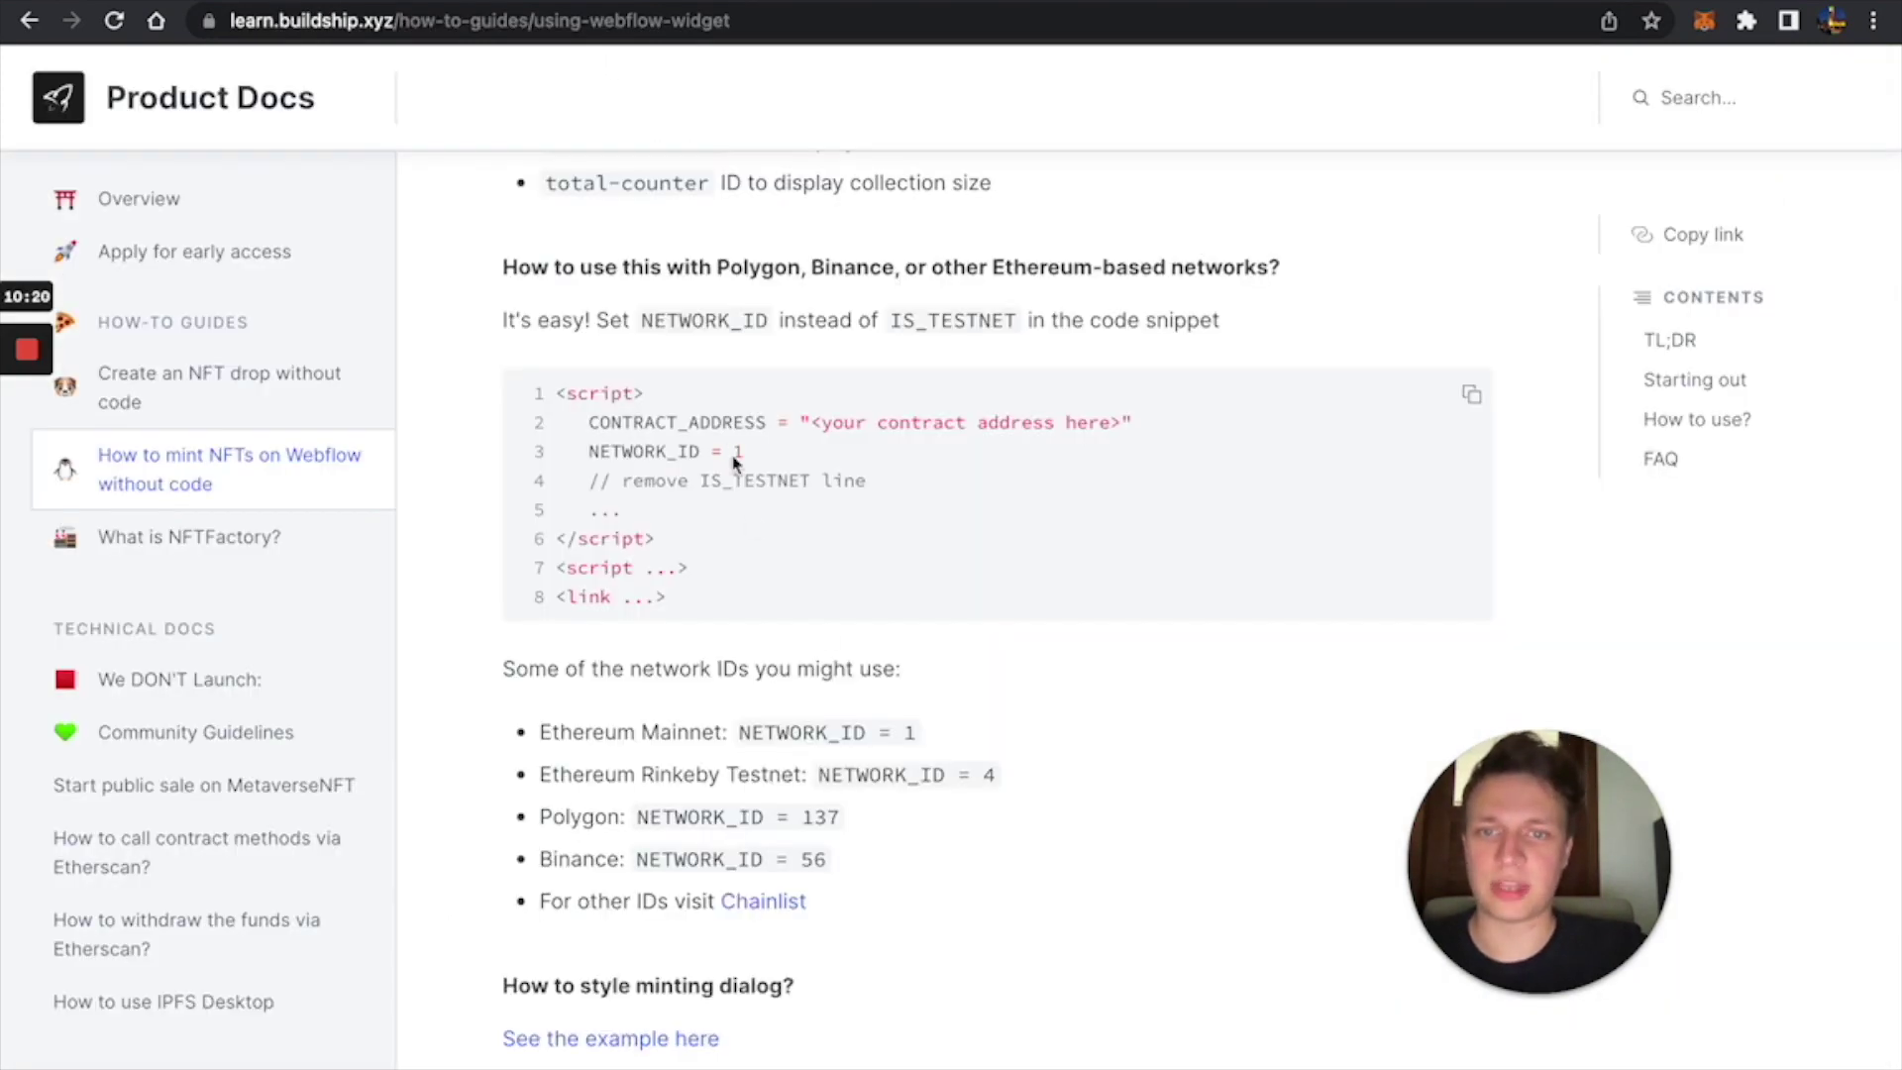
Replace IS_TESTNET = true with NETWORK_ID = 137 in the mint widget's embed code and save.
{"action": "key", "text": "ctrl+Tab"}
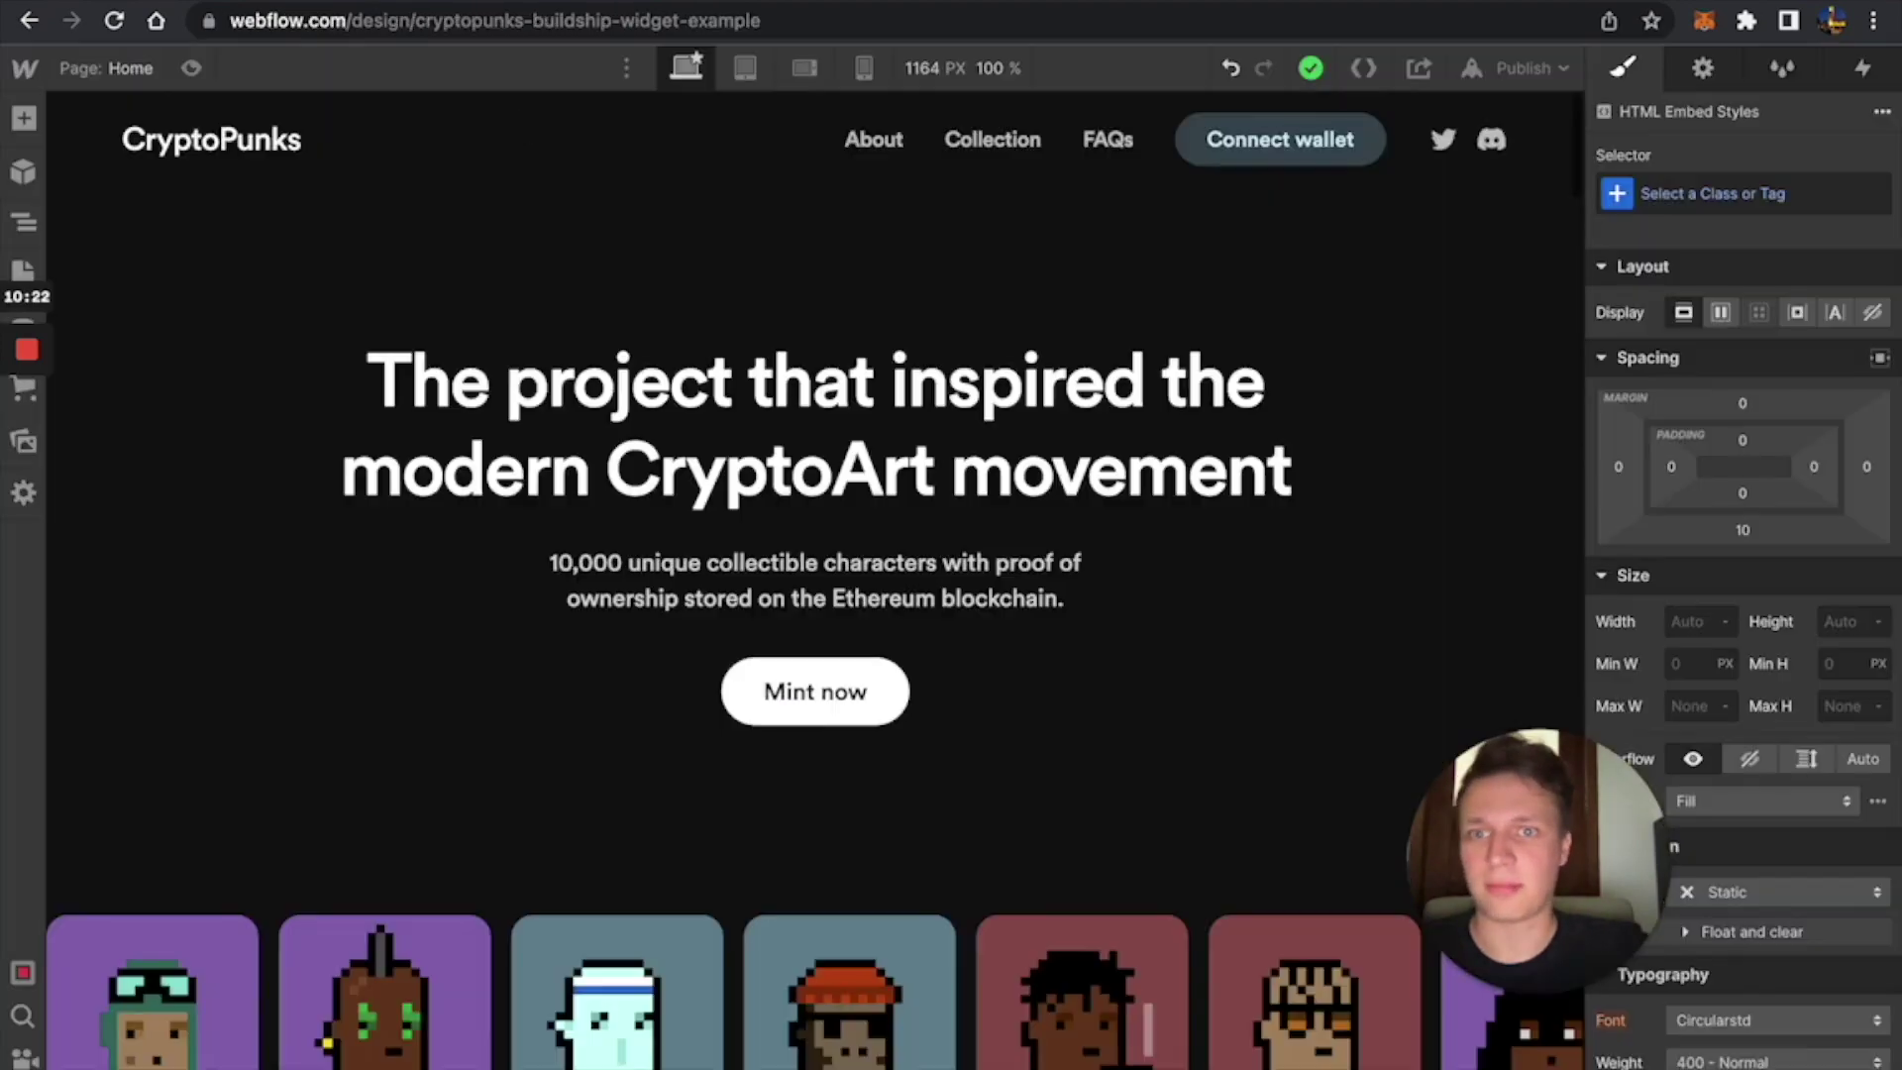
{"action": "scroll", "coordinate": [836, 599], "scroll_direction": "down", "scroll_amount": 20}
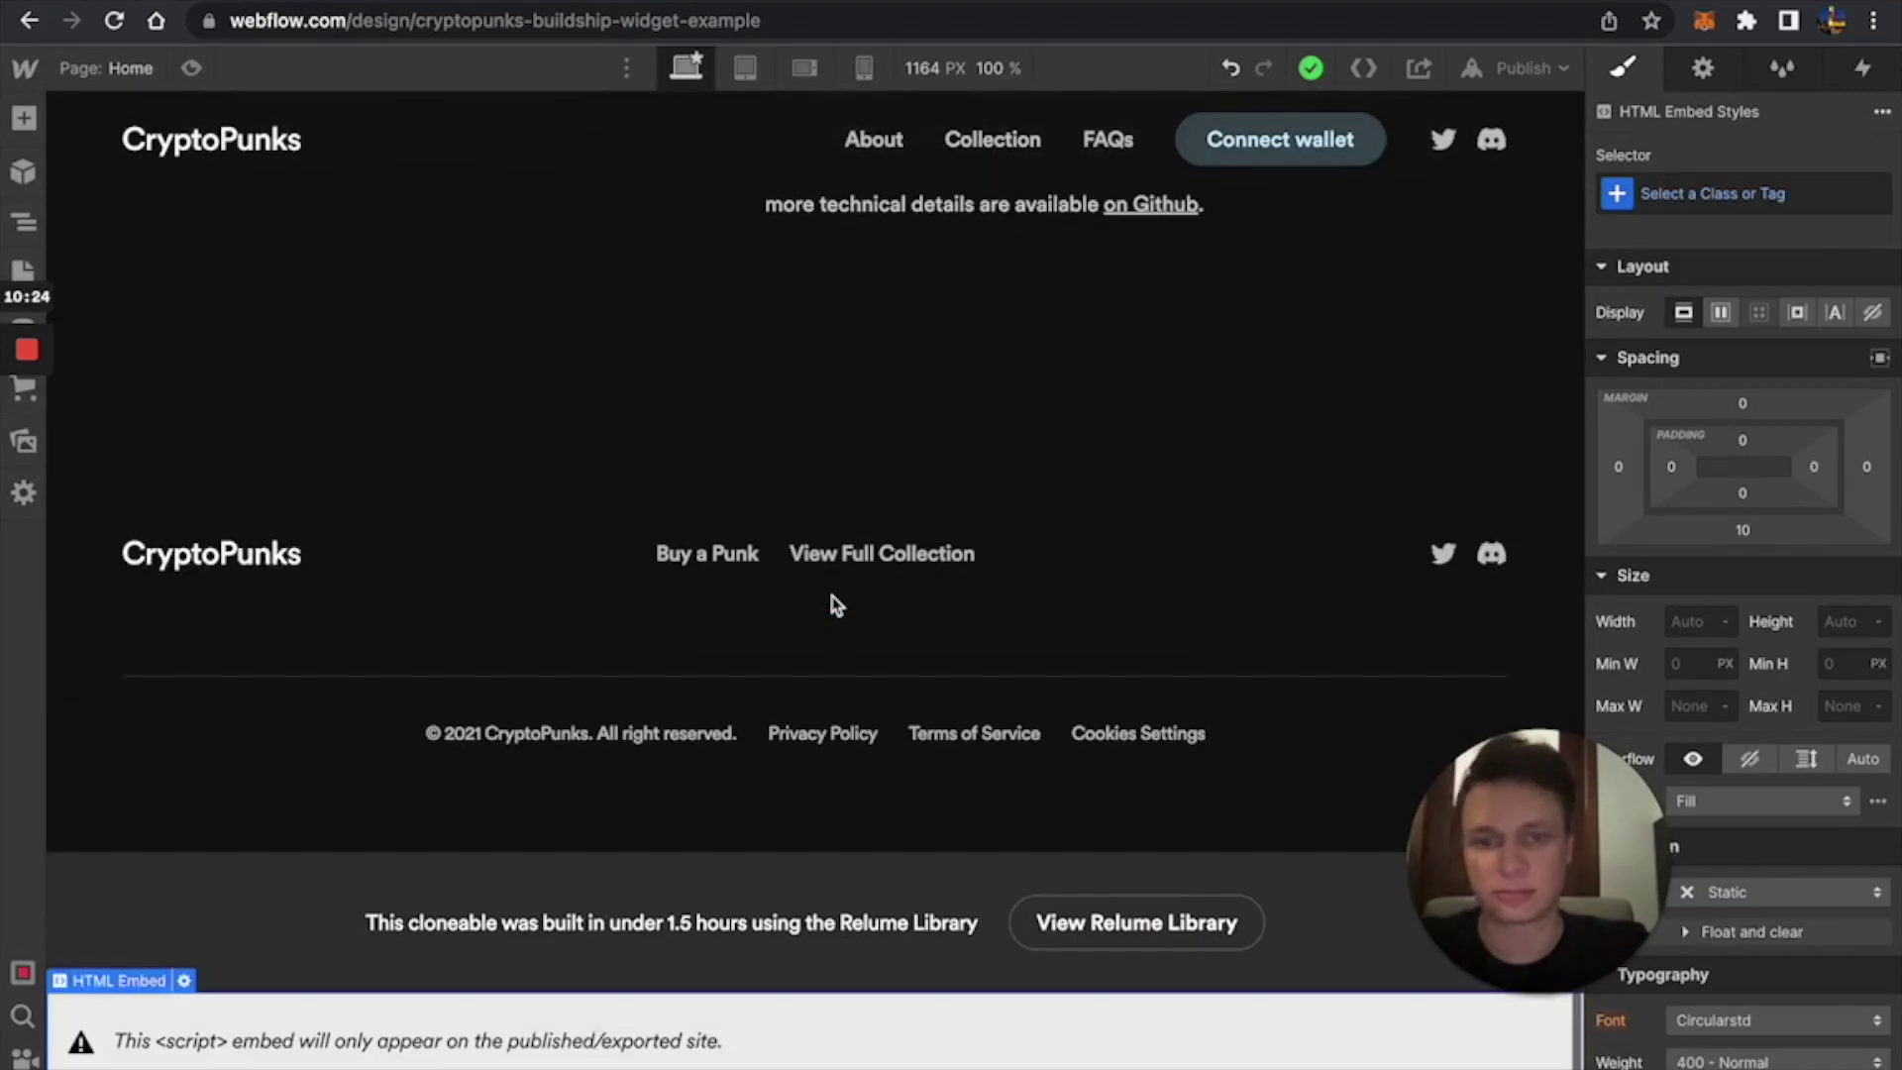
{"action": "double_click", "coordinate": [753, 1008]}
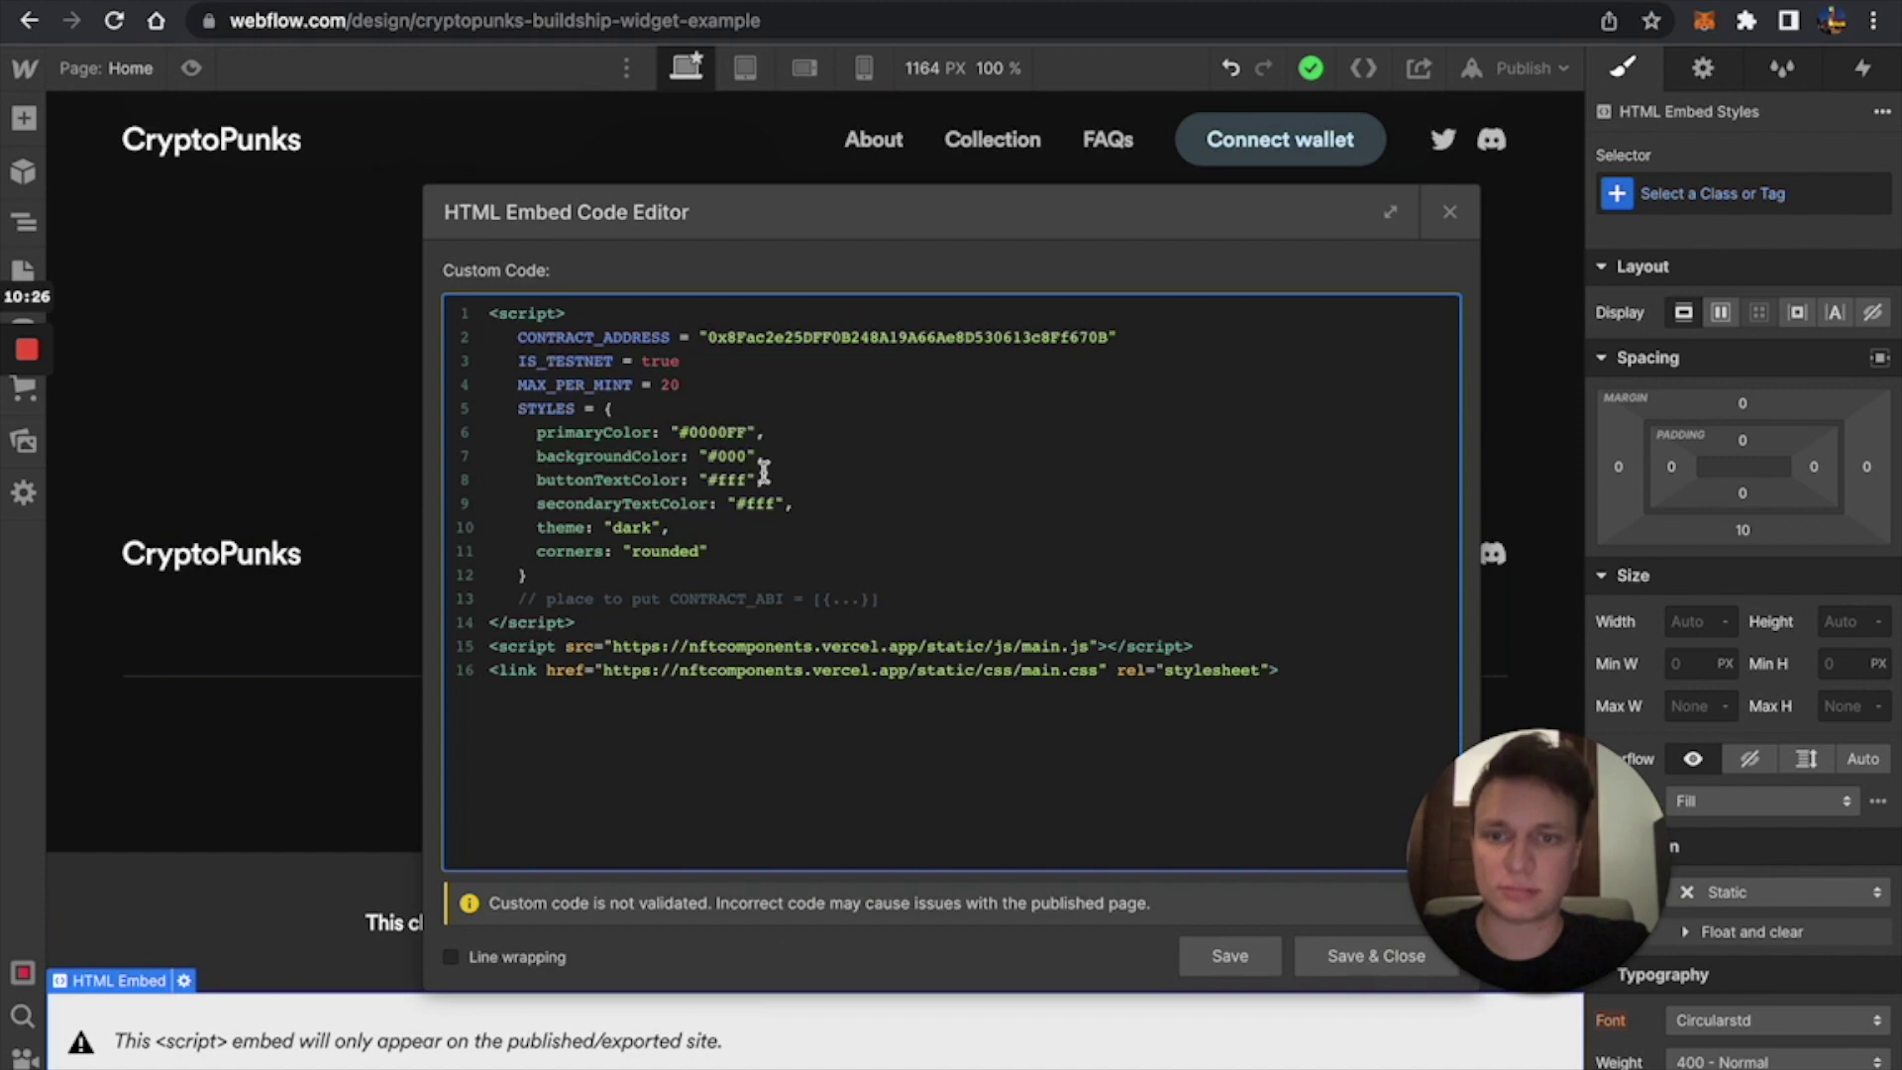
{"action": "left_click_drag", "start_coordinate": [698, 364], "coordinate": [515, 364]}
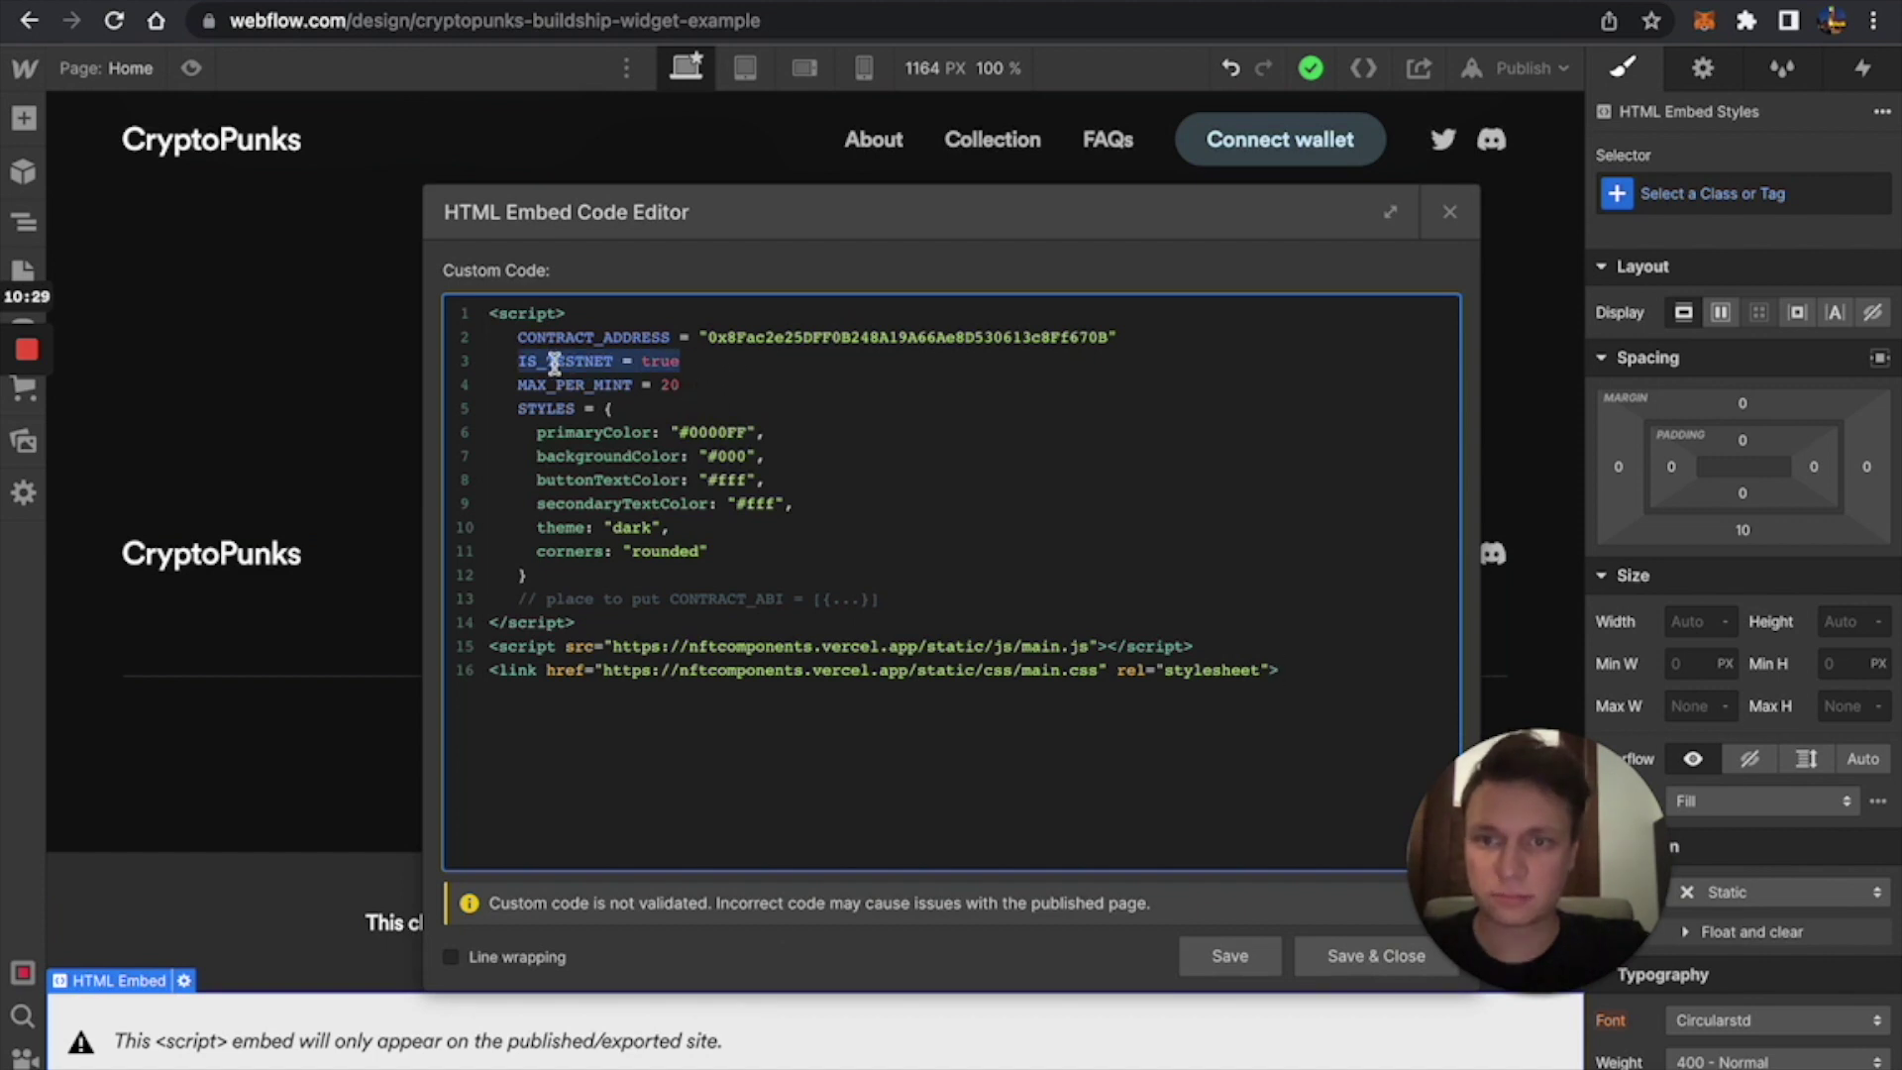
{"action": "type", "text": "NETWORK_ID = 137"}
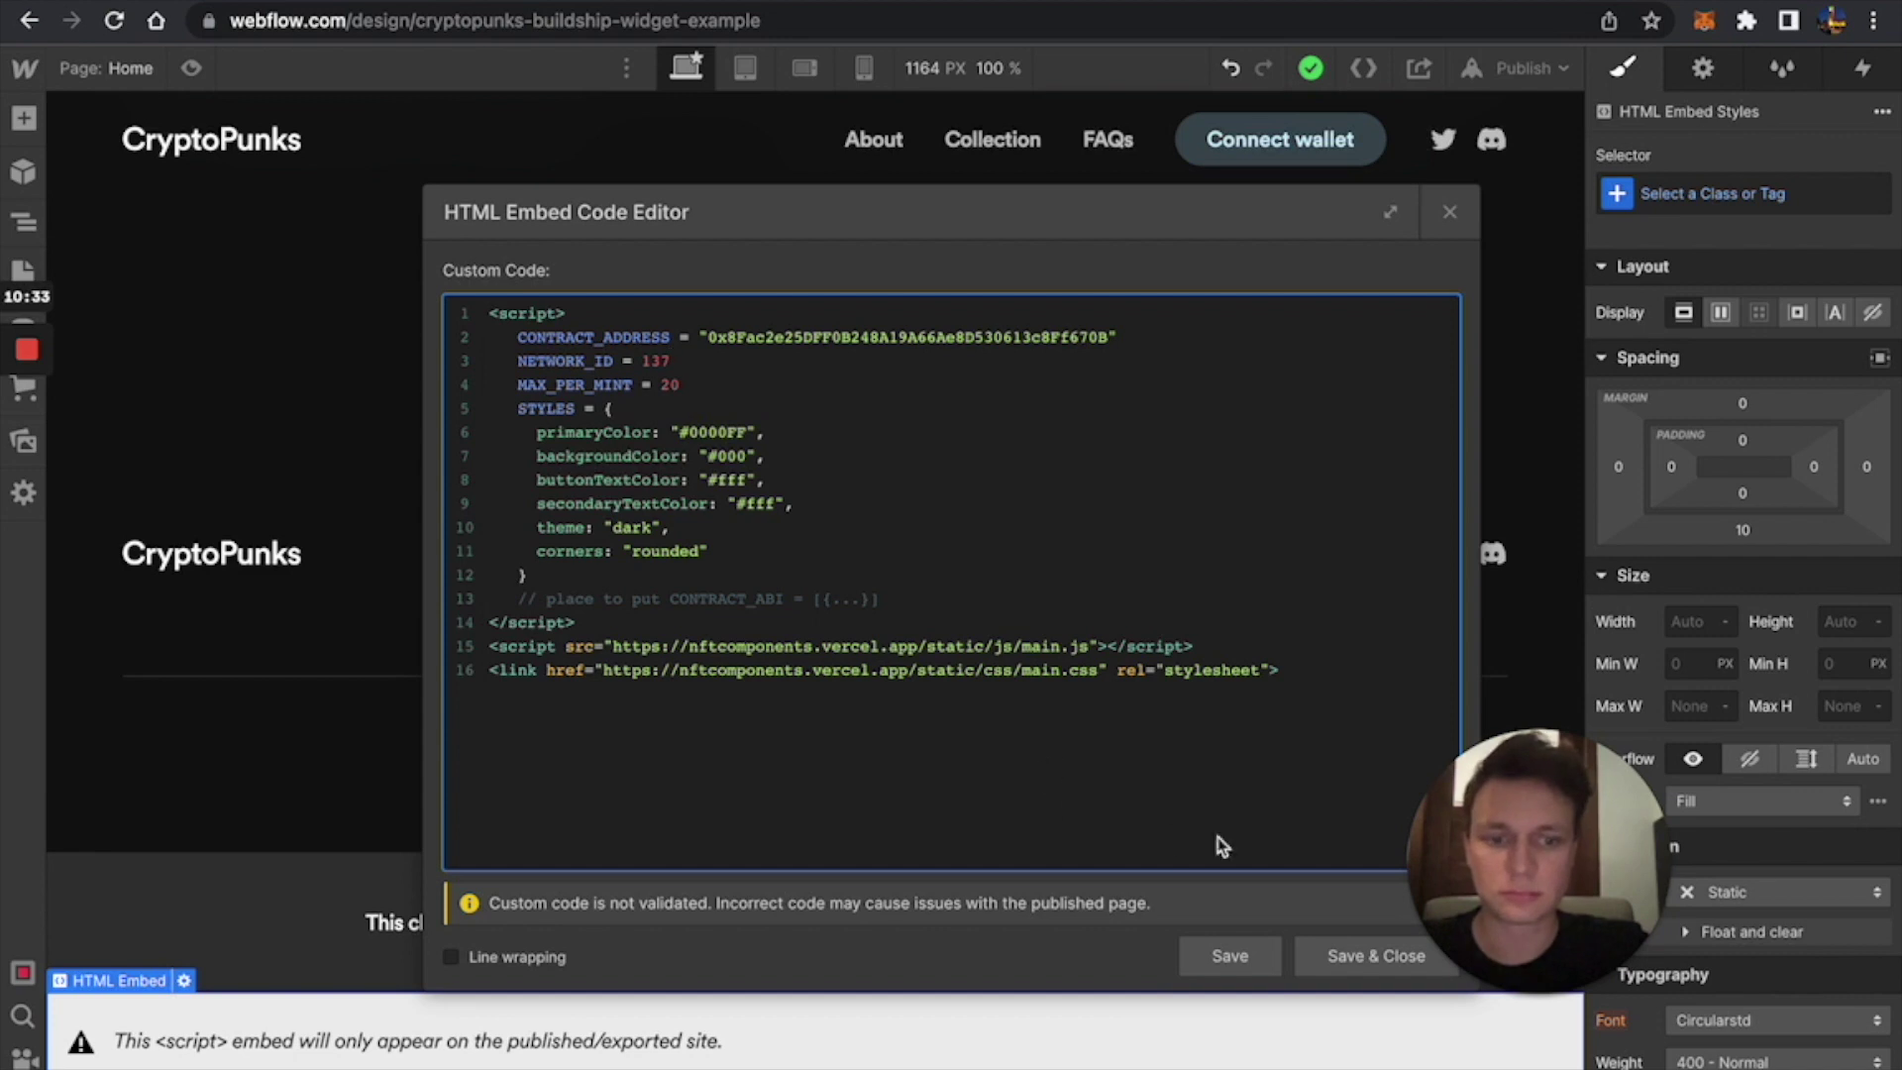
{"action": "left_click", "coordinate": [1356, 954]}
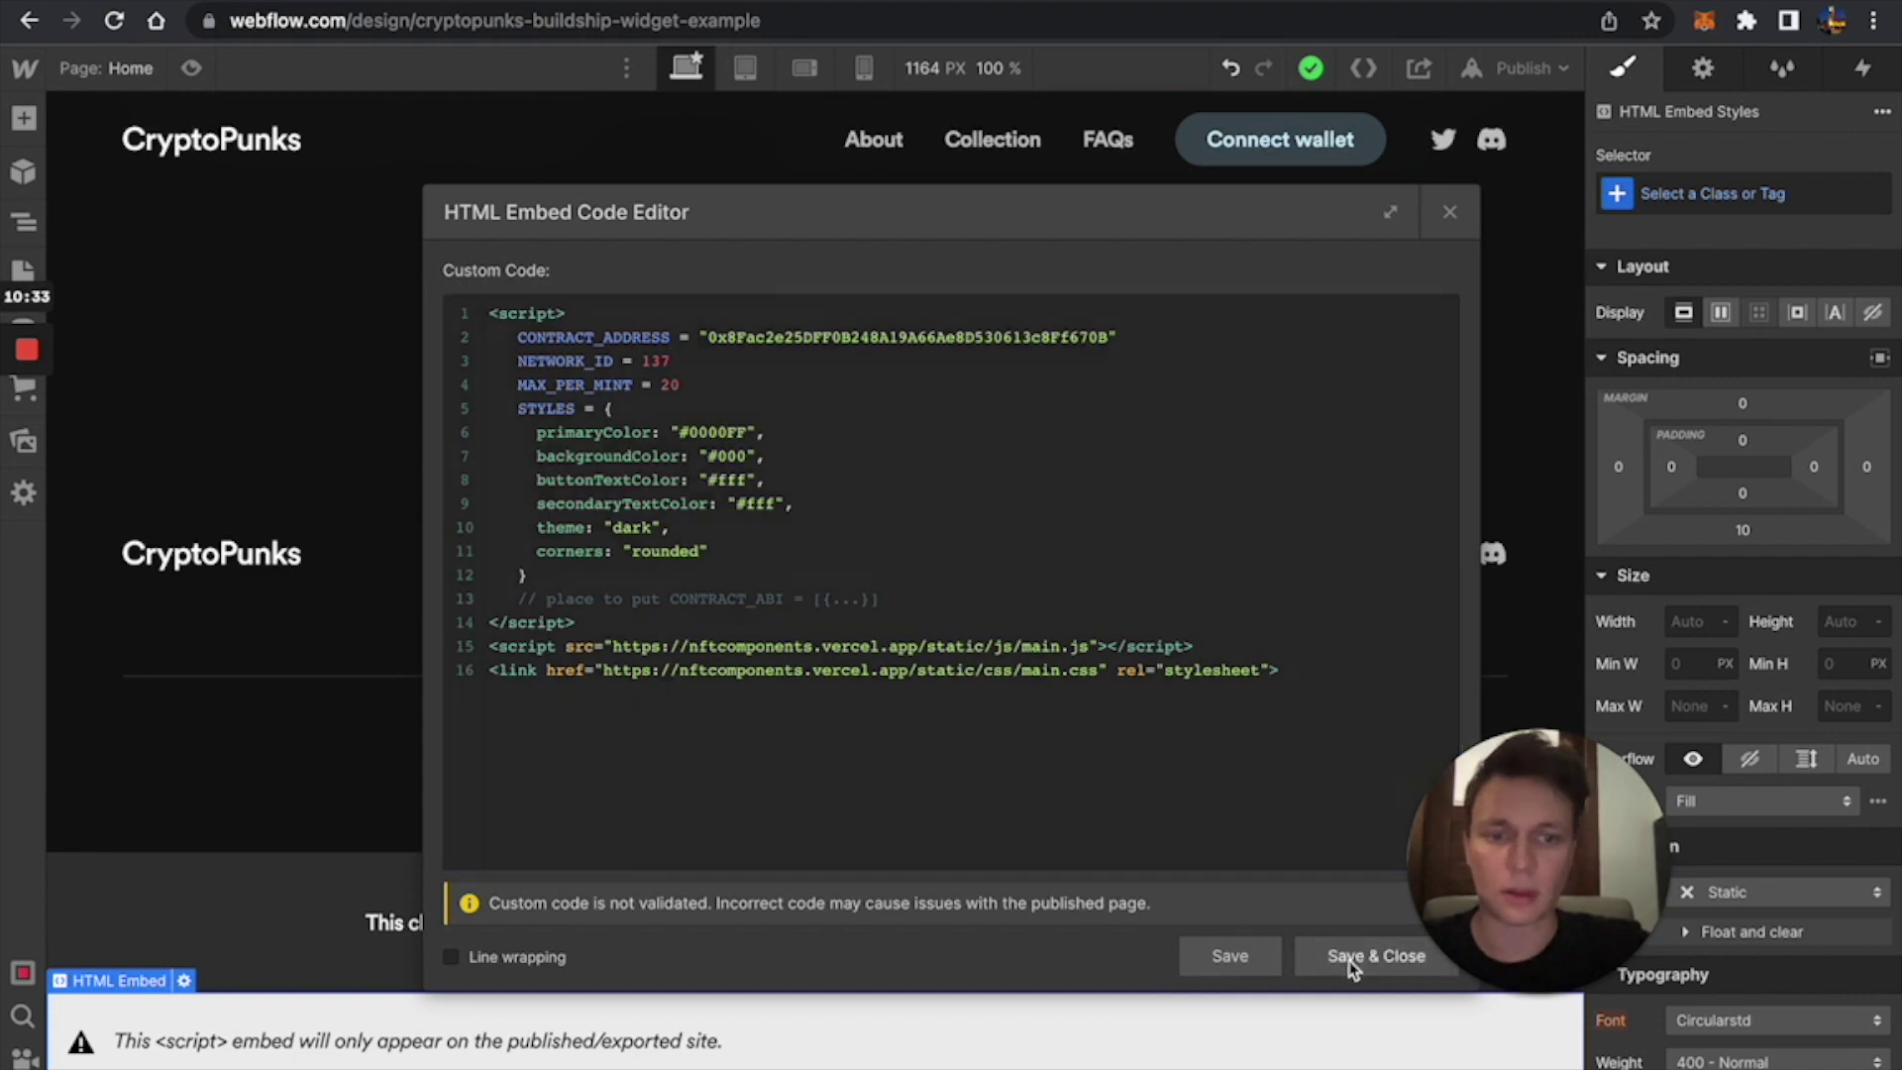
Republish the site to its webflow.io domain and open the live page.
{"action": "left_click", "coordinate": [1474, 68]}
{"action": "left_click", "coordinate": [1387, 448]}
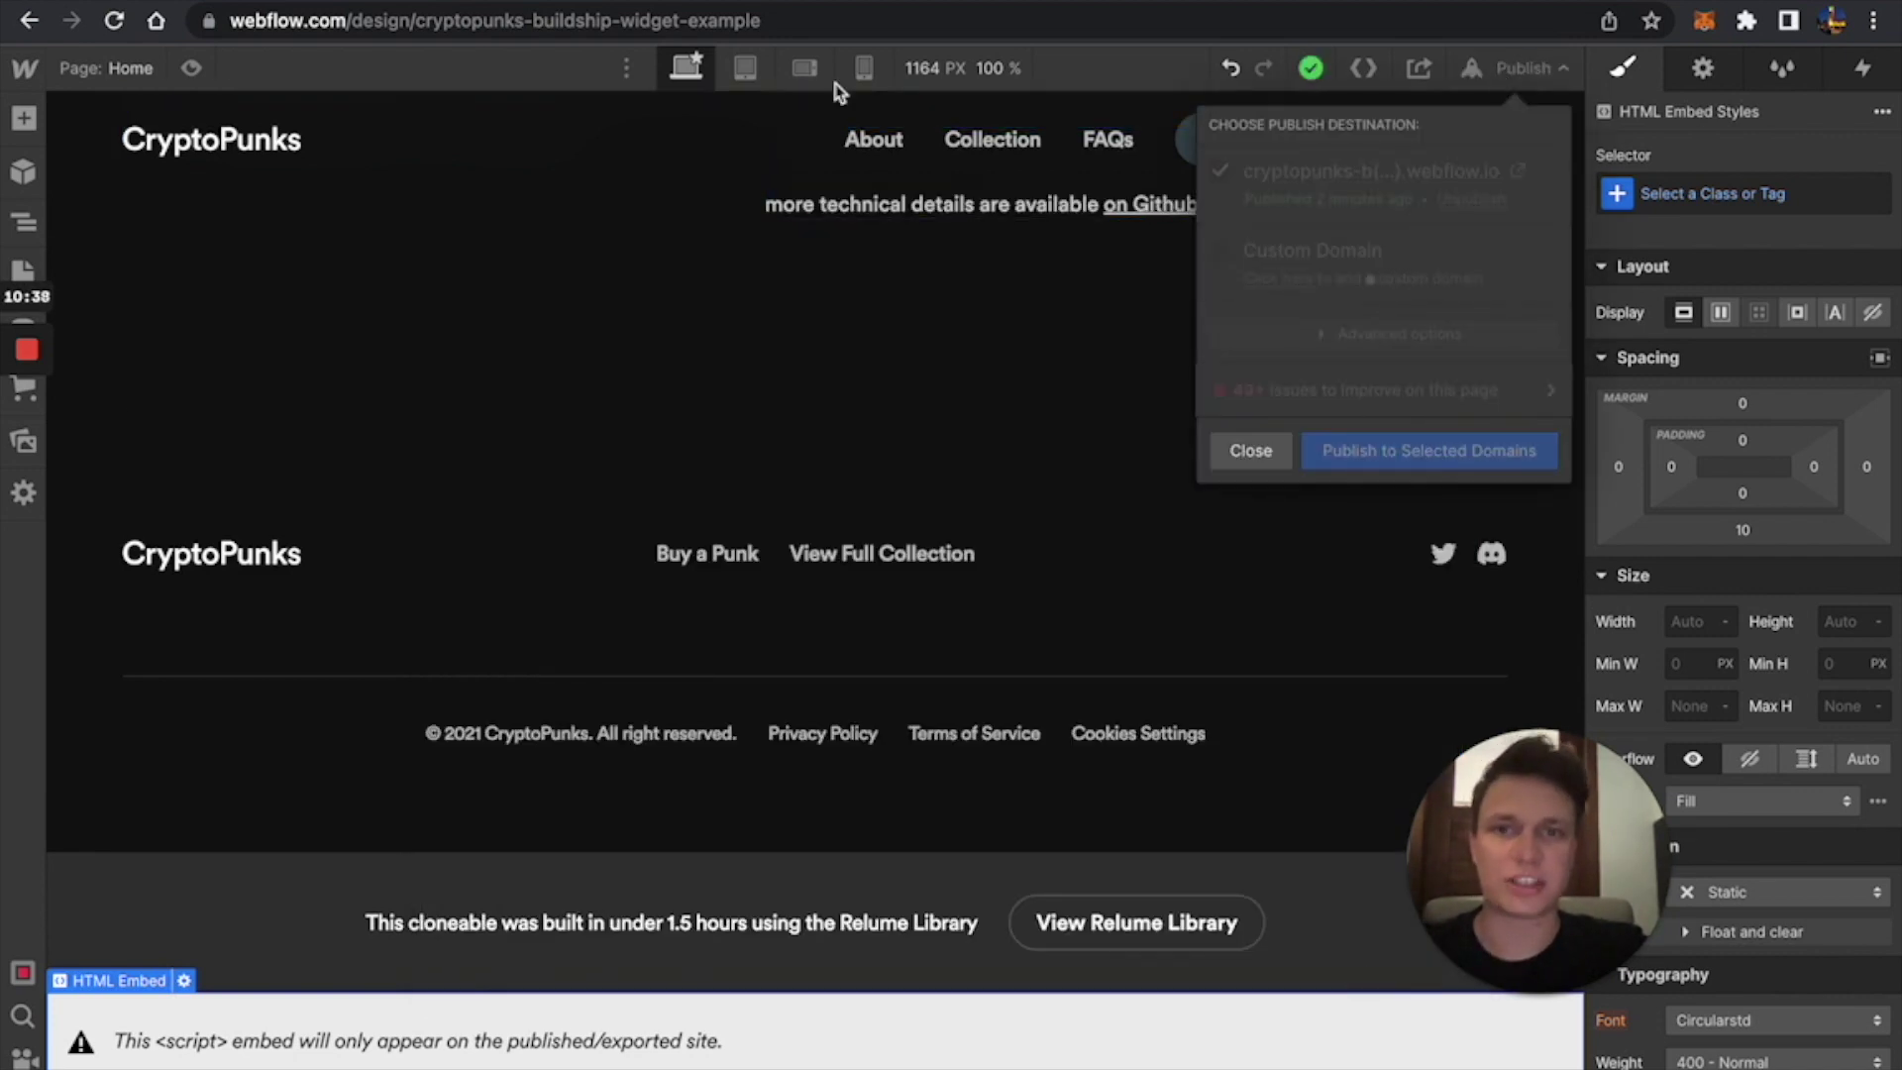
{"action": "left_click", "coordinate": [1516, 173]}
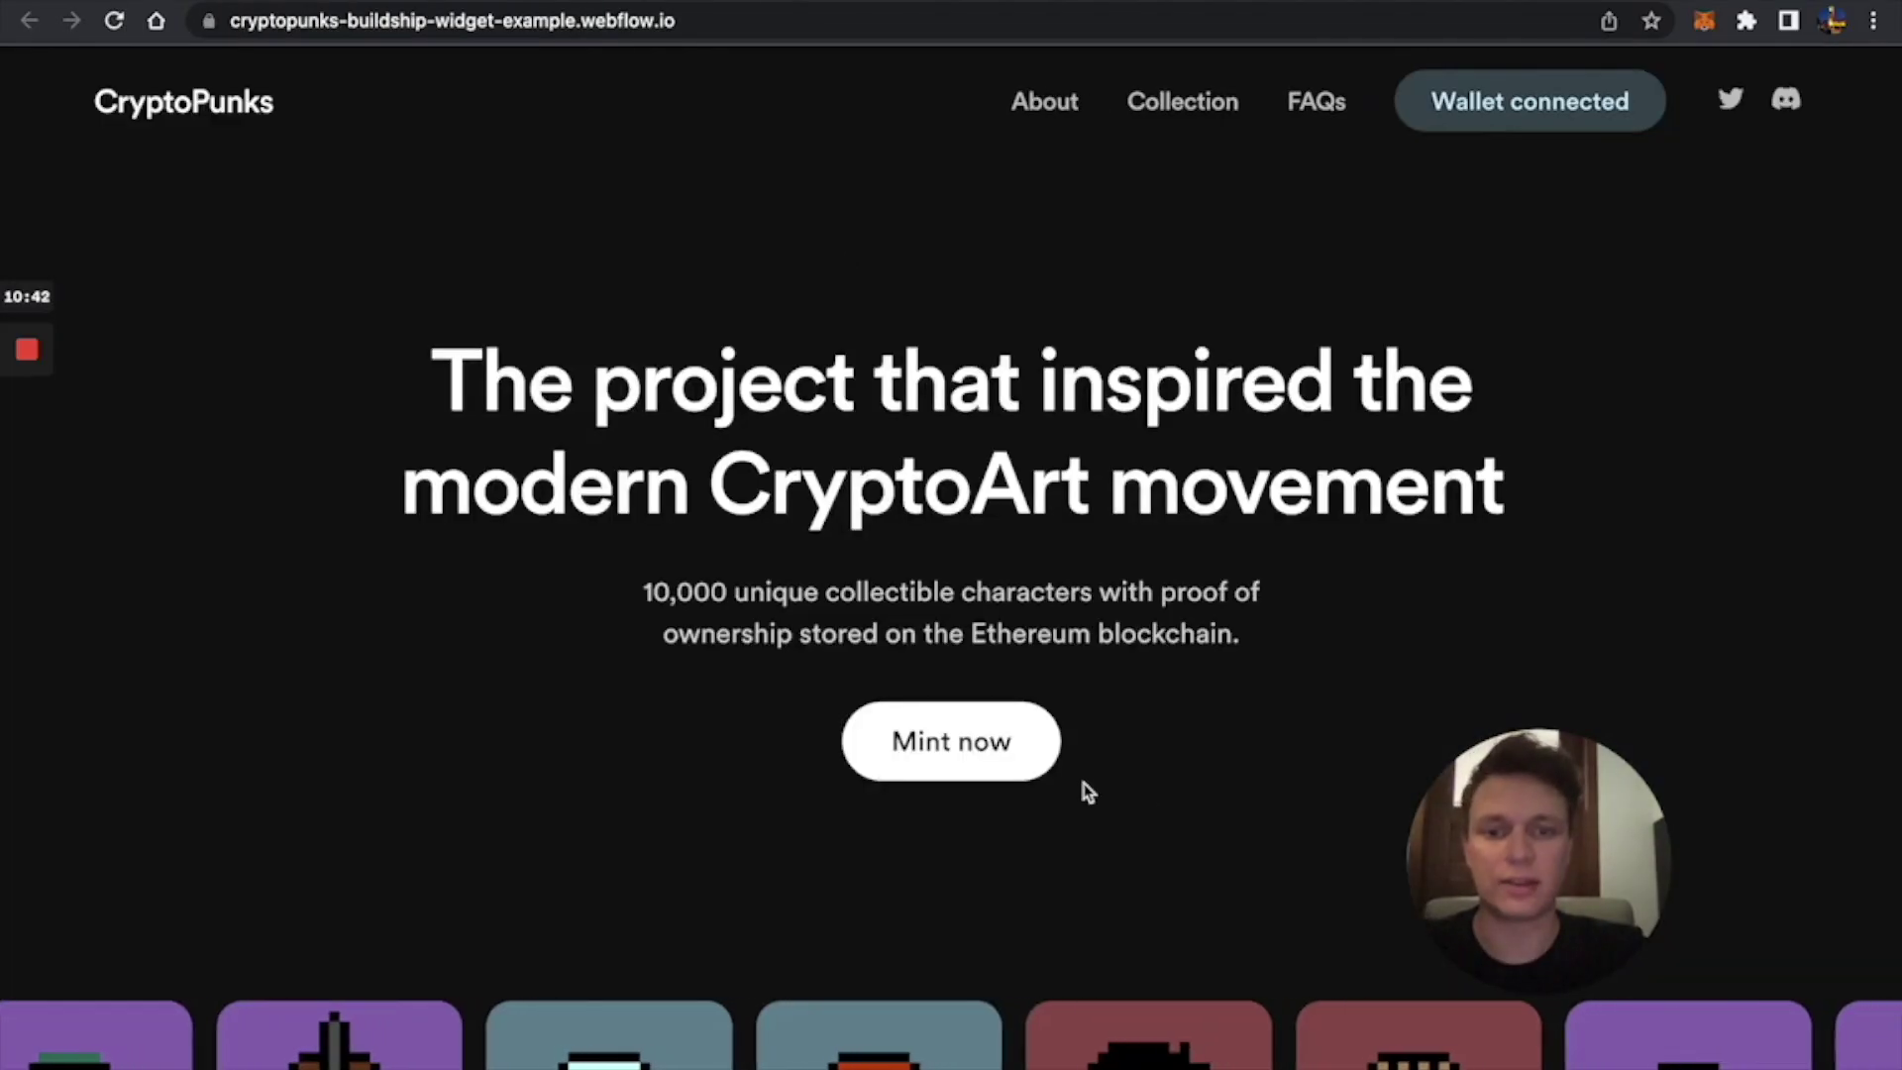
Try Mint now, dismiss the missing ABI alert, and approve the wallet's switch to Polygon Mainnet.
{"action": "left_click", "coordinate": [1035, 757]}
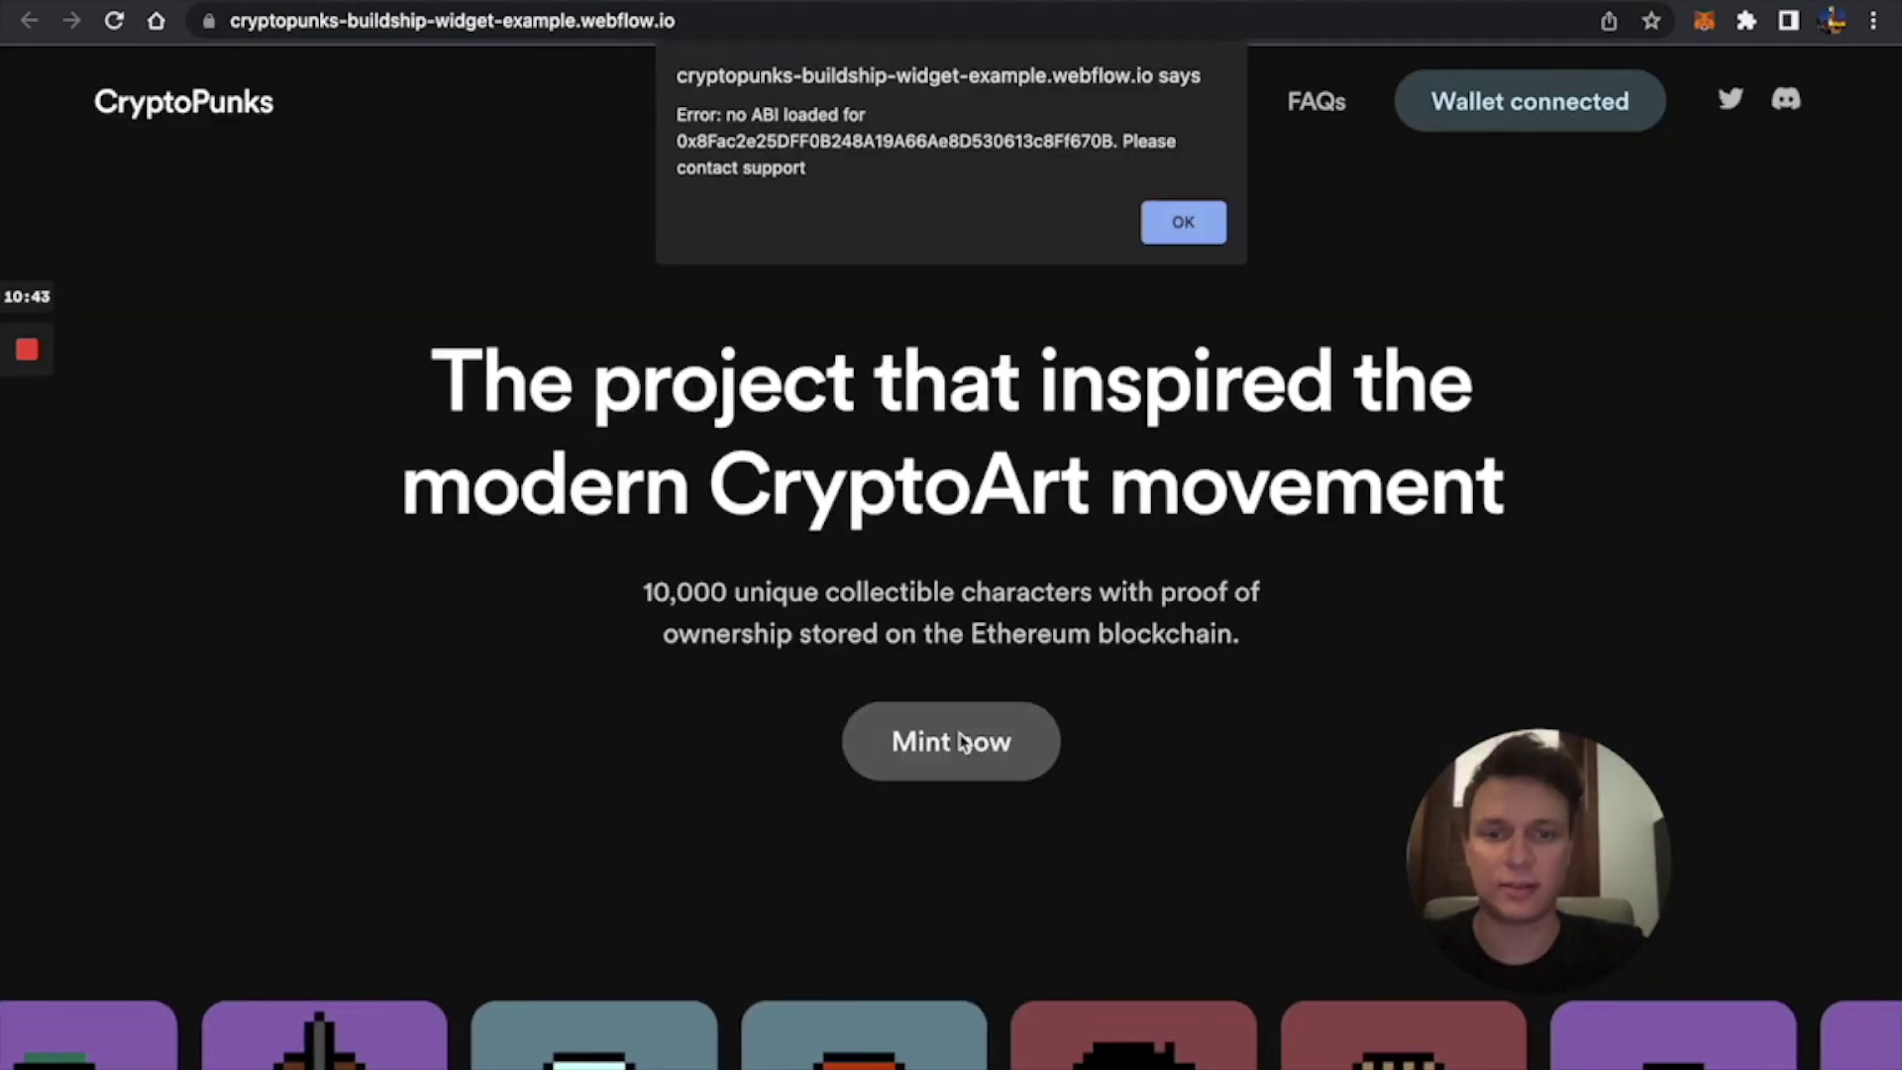
{"action": "left_click", "coordinate": [1206, 225]}
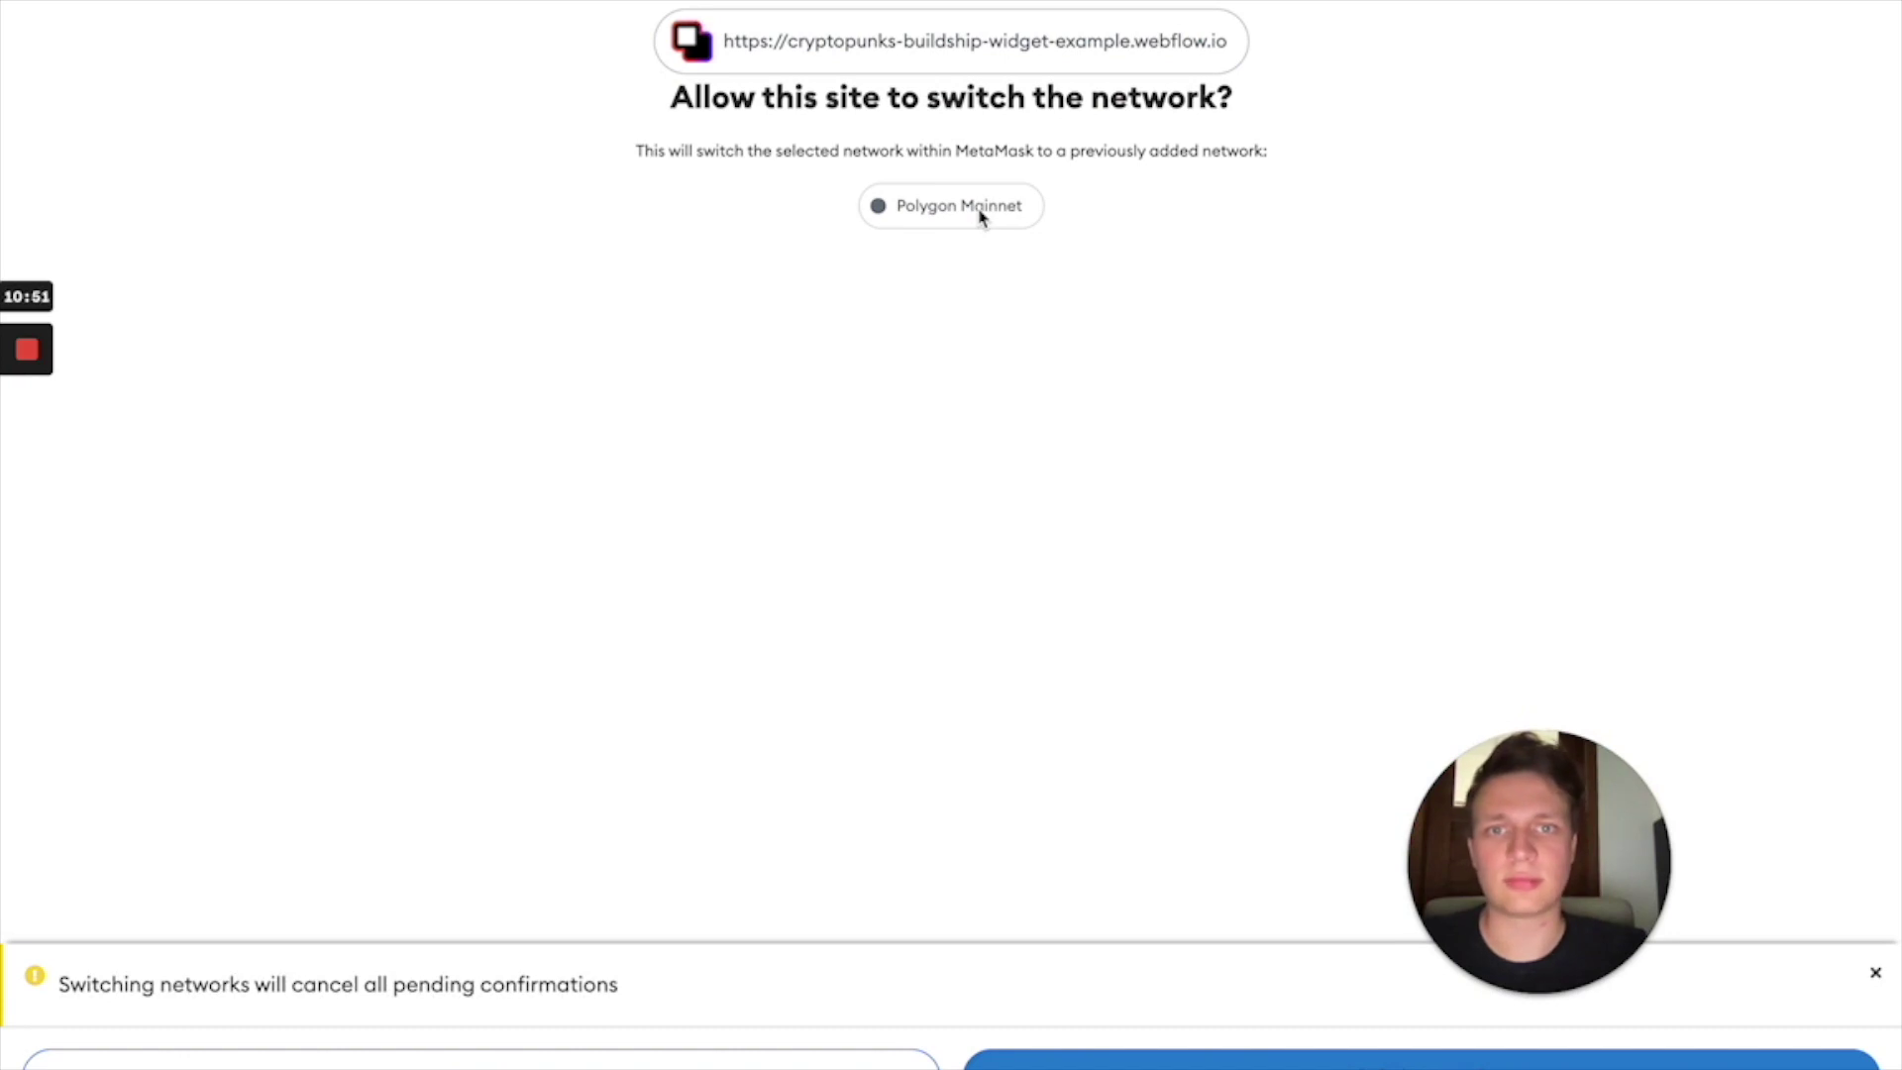
{"action": "left_click", "coordinate": [1129, 1061]}
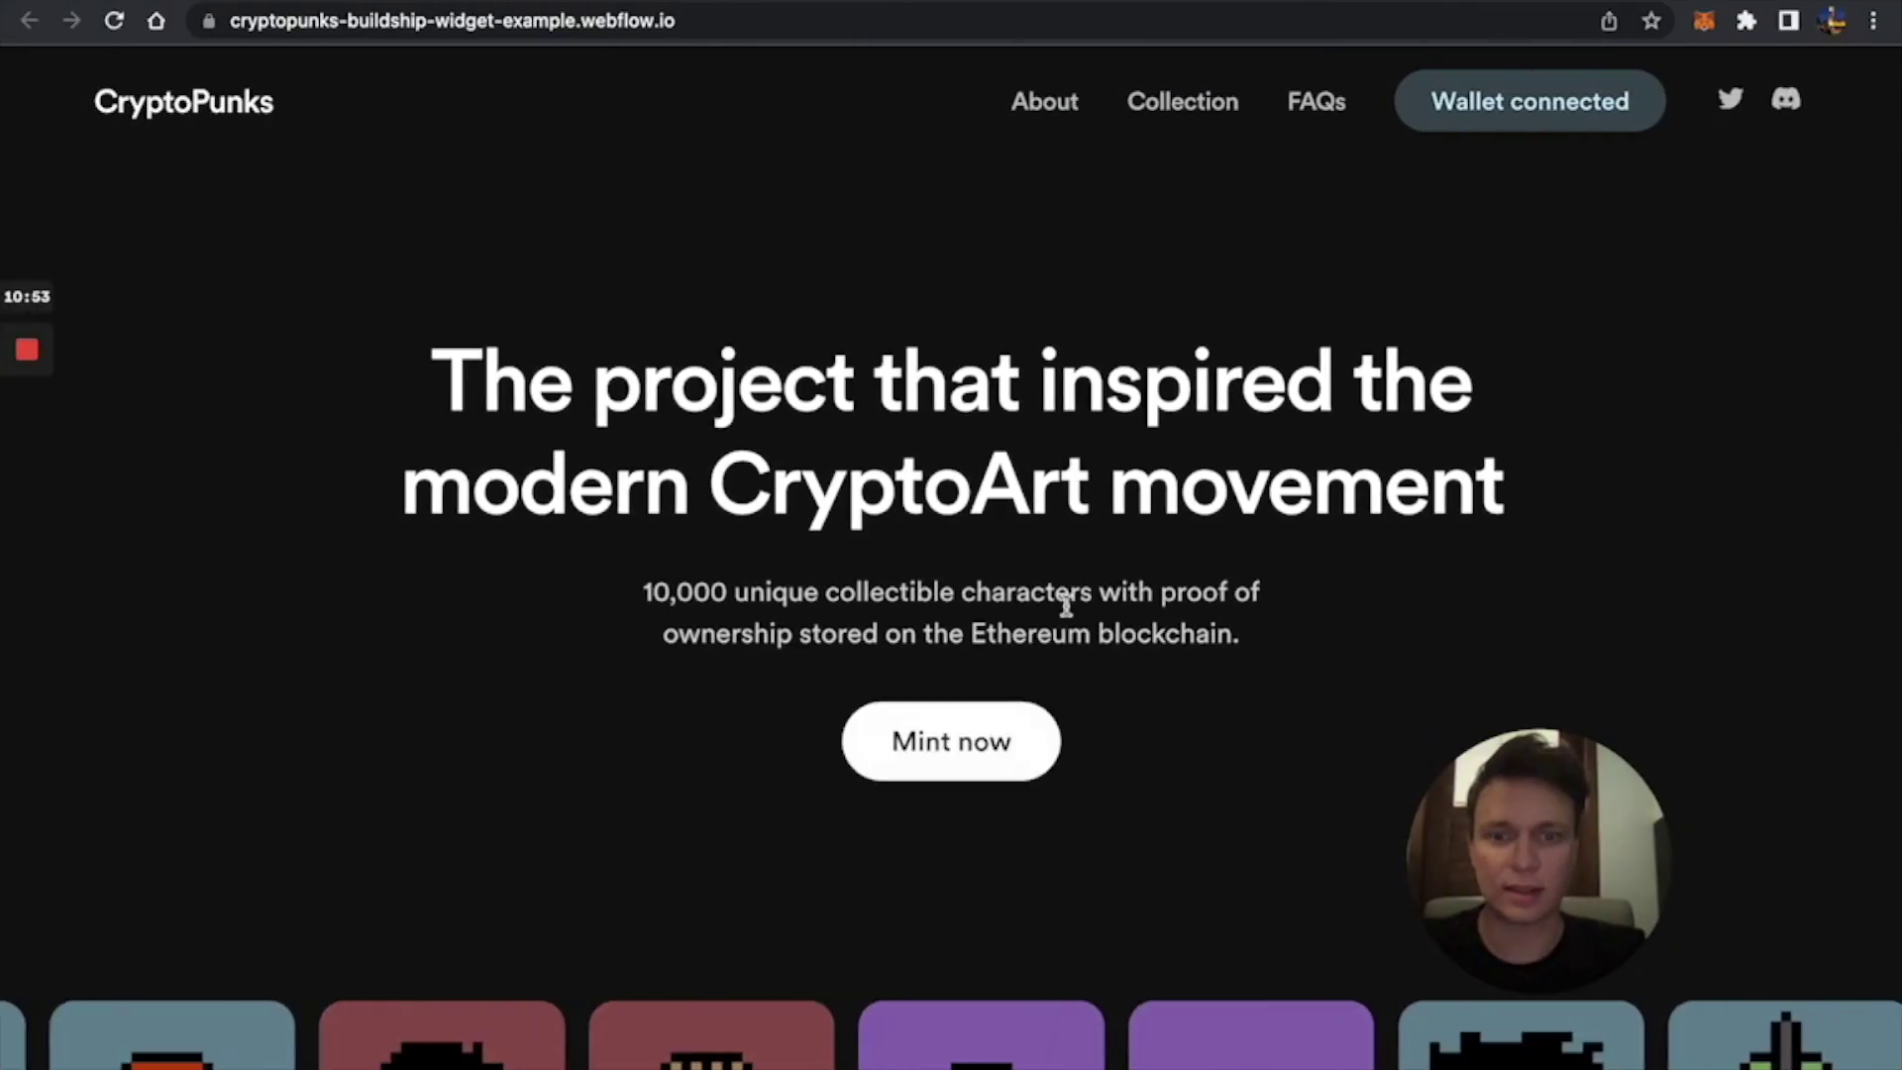
Retry minting on Polygon, dismiss the ABI alert, test the 1–20 quantity slider, and close the widget.
{"action": "left_click", "coordinate": [1018, 740]}
{"action": "left_click", "coordinate": [1185, 226]}
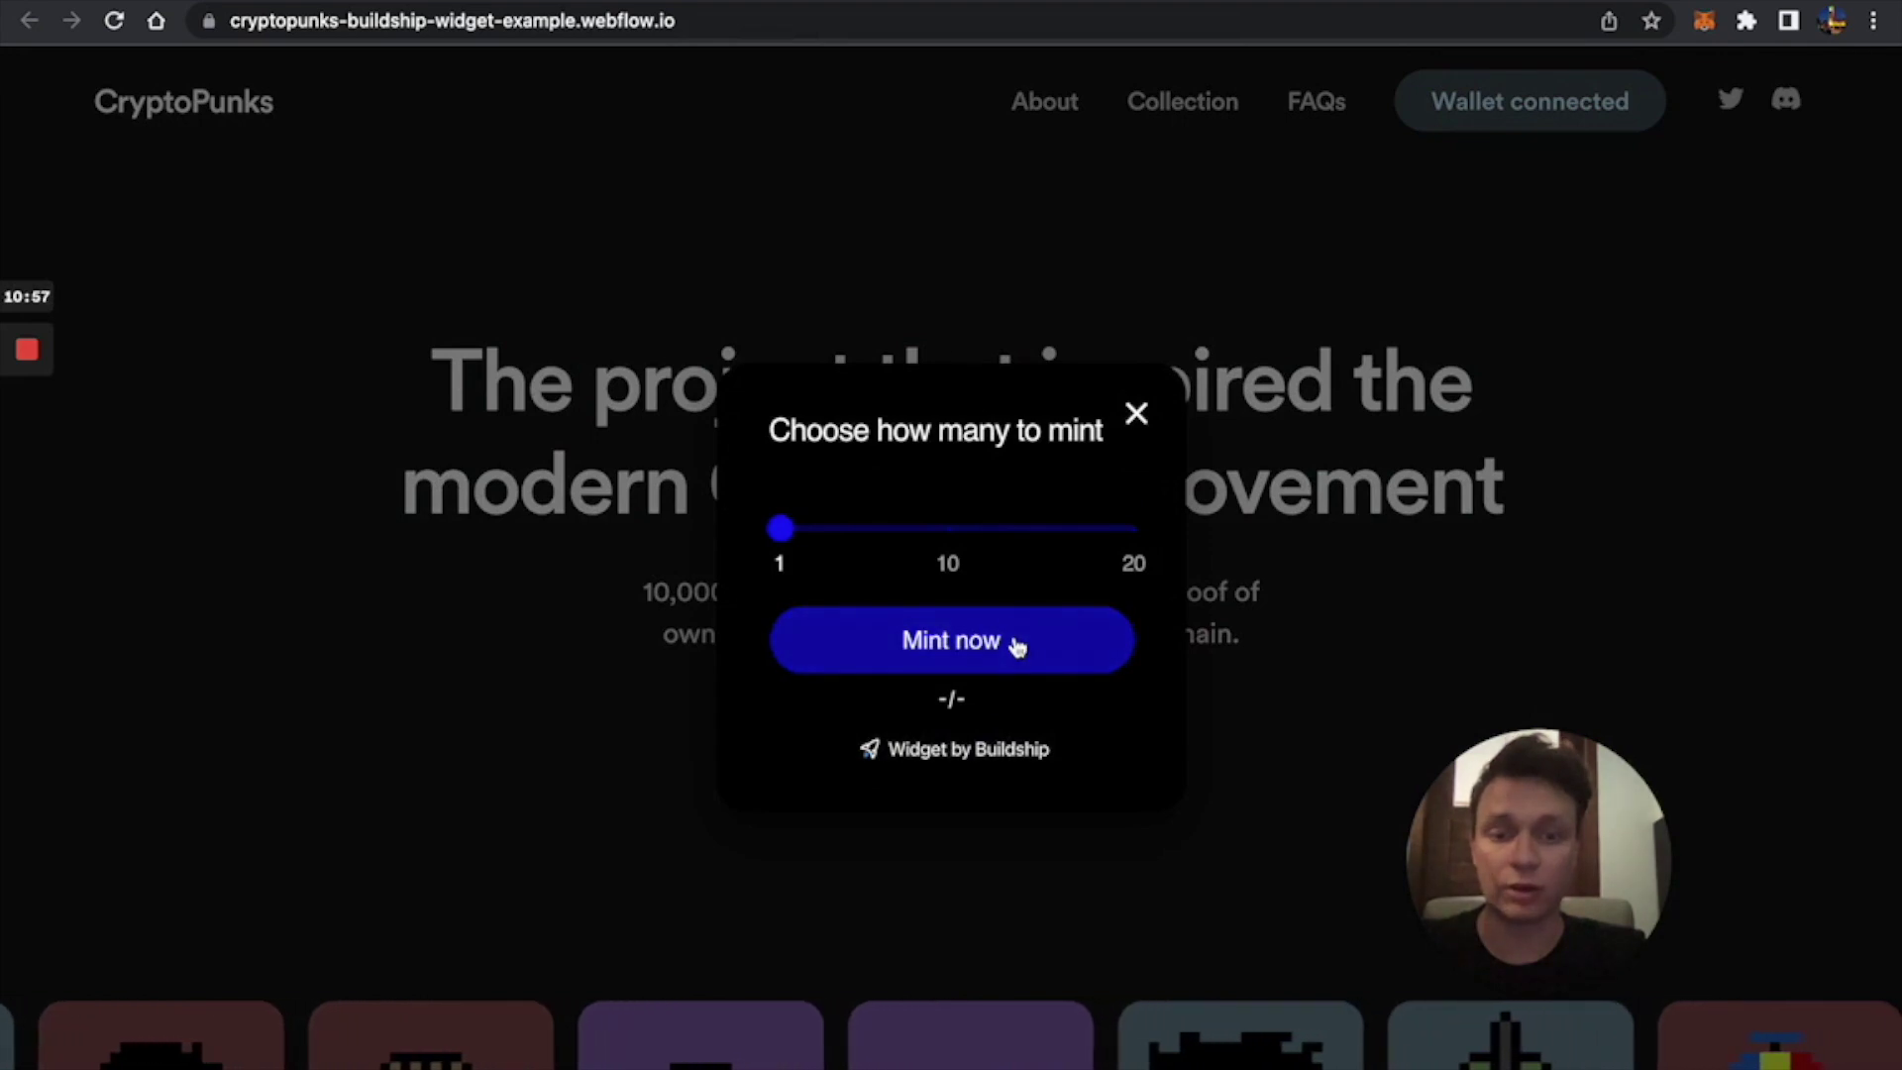
{"action": "left_click_drag", "start_coordinate": [815, 535], "coordinate": [775, 531]}
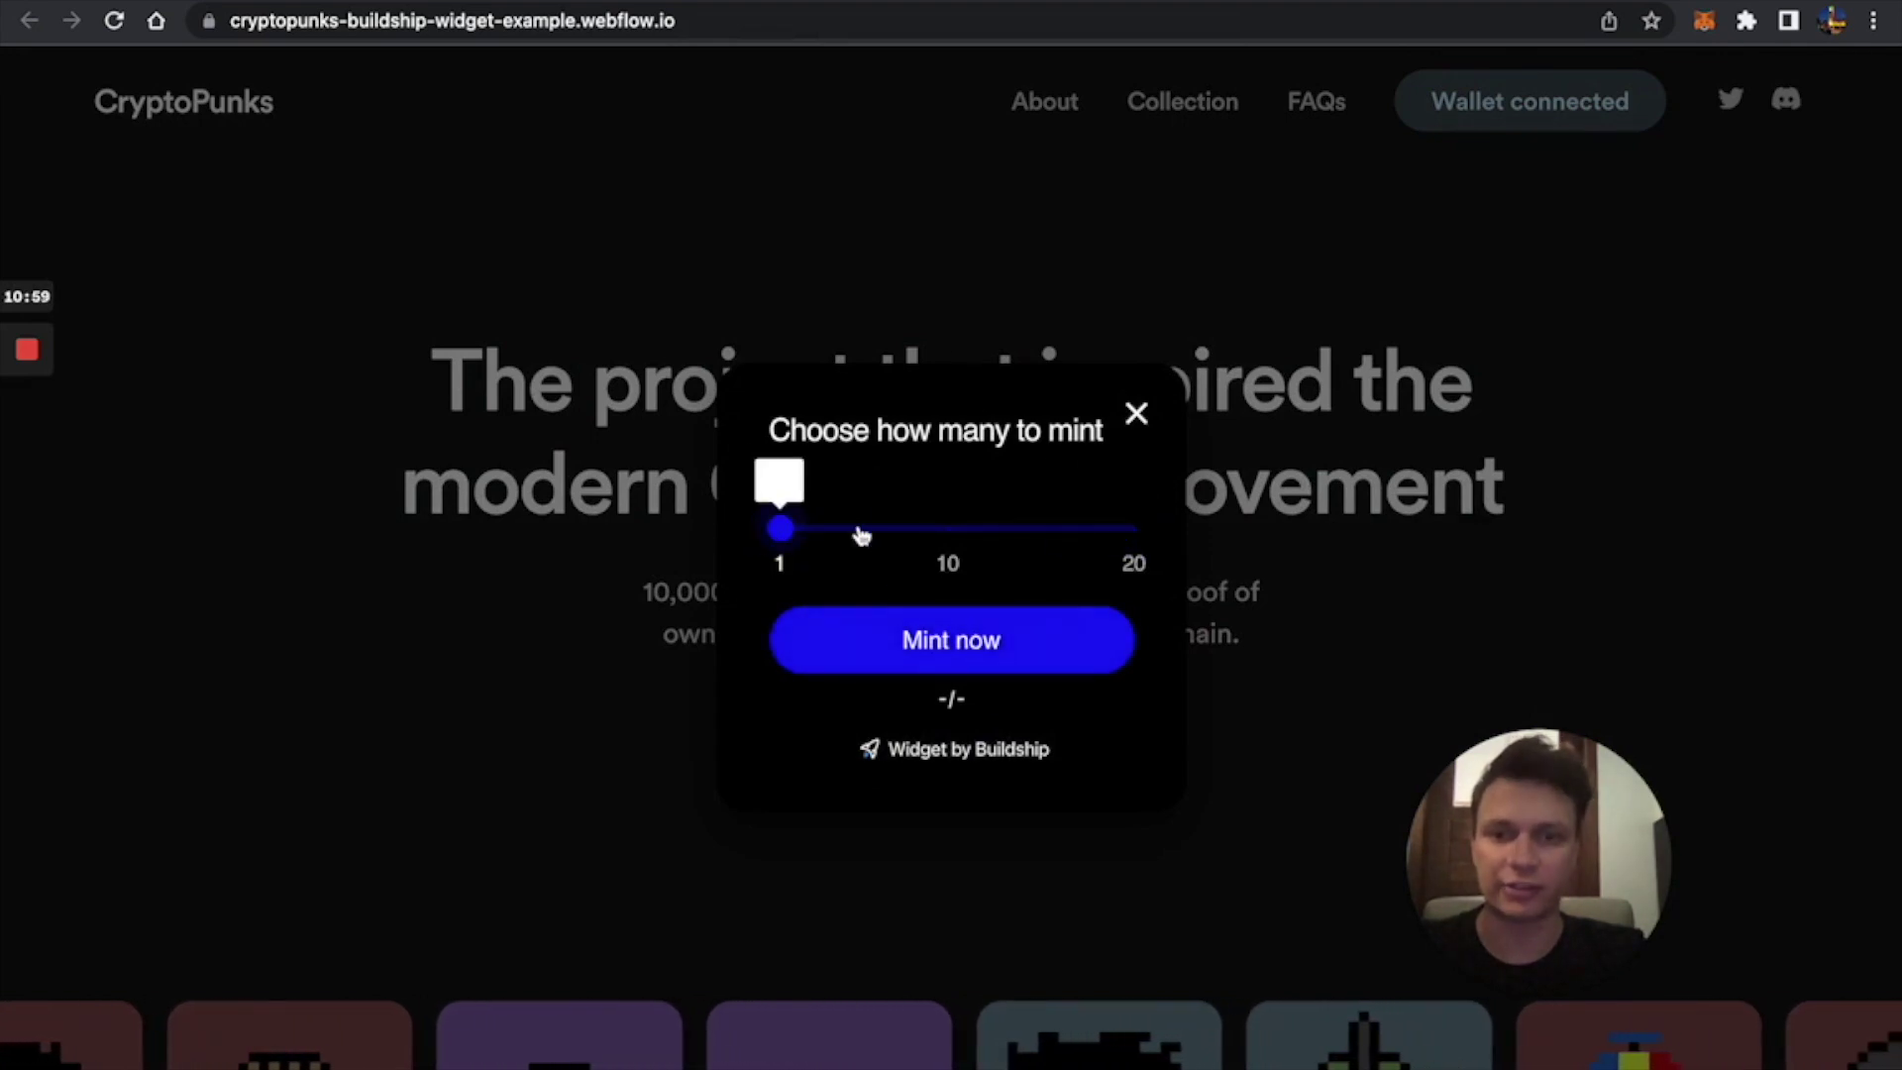
{"action": "left_click", "coordinate": [1136, 413]}
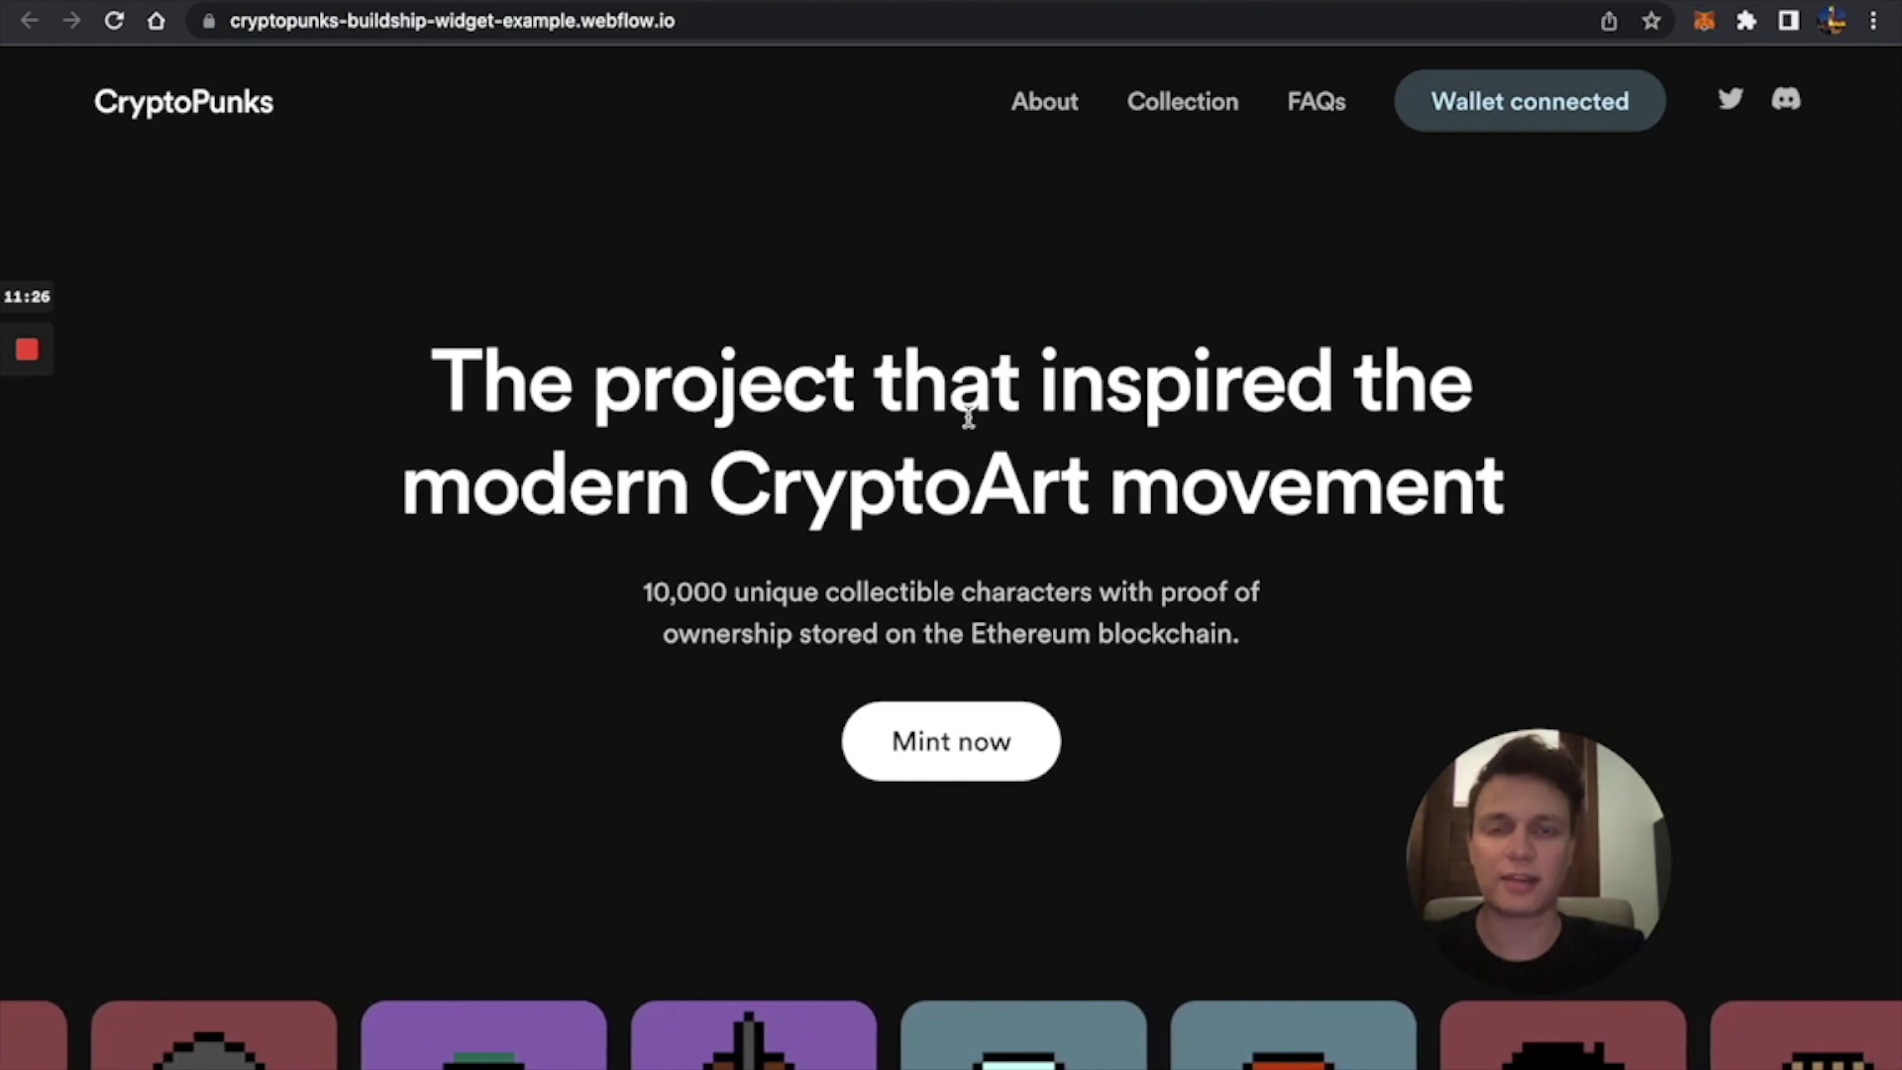
{"action": "mouse_move", "coordinate": [1535, 889]}
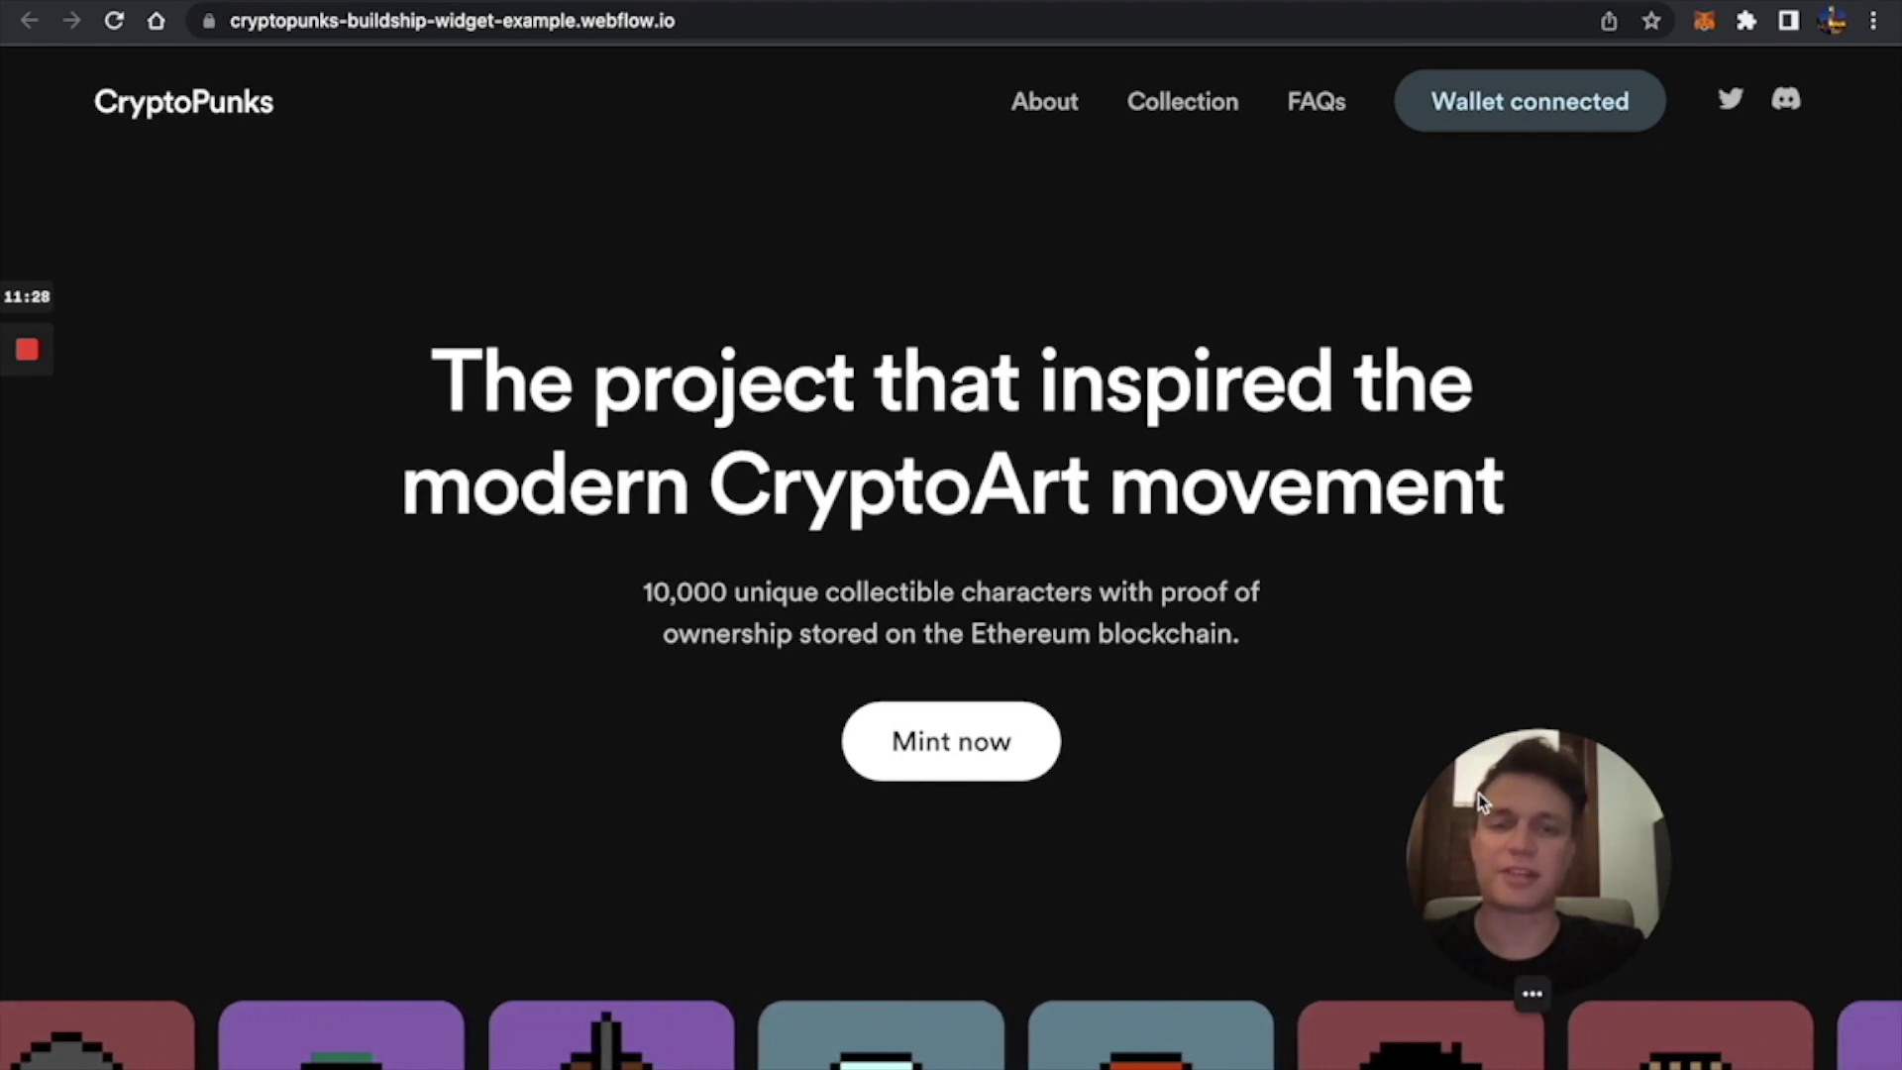